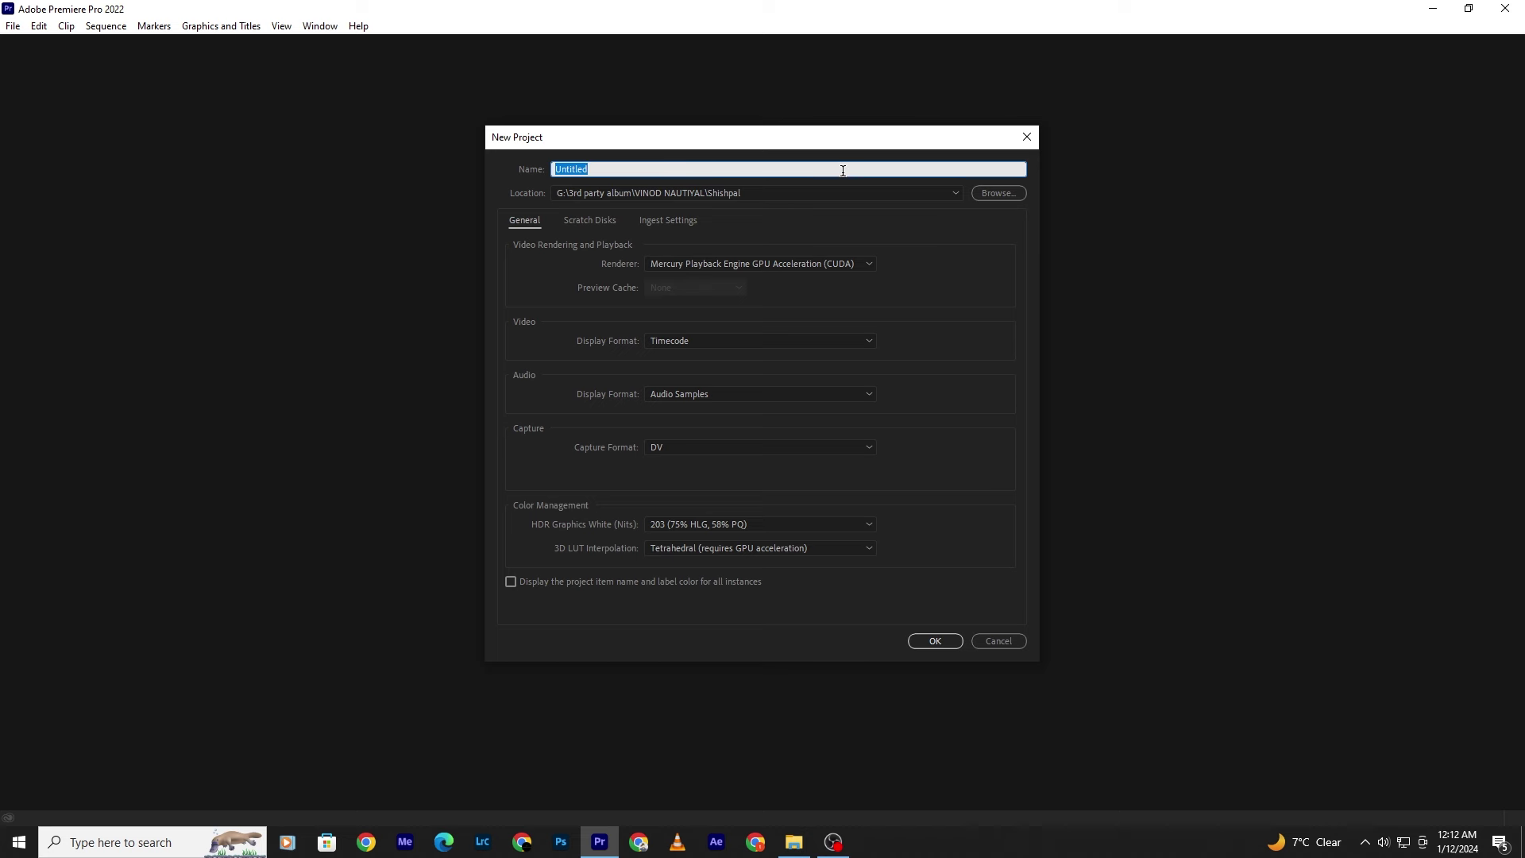
- Name the project after the couple's engagement and save it in I:\The Wedding Pictures 2023\NOV DATA 2023\…\Ringceremony
text(shivani)
text( engegement)
click(988, 195)
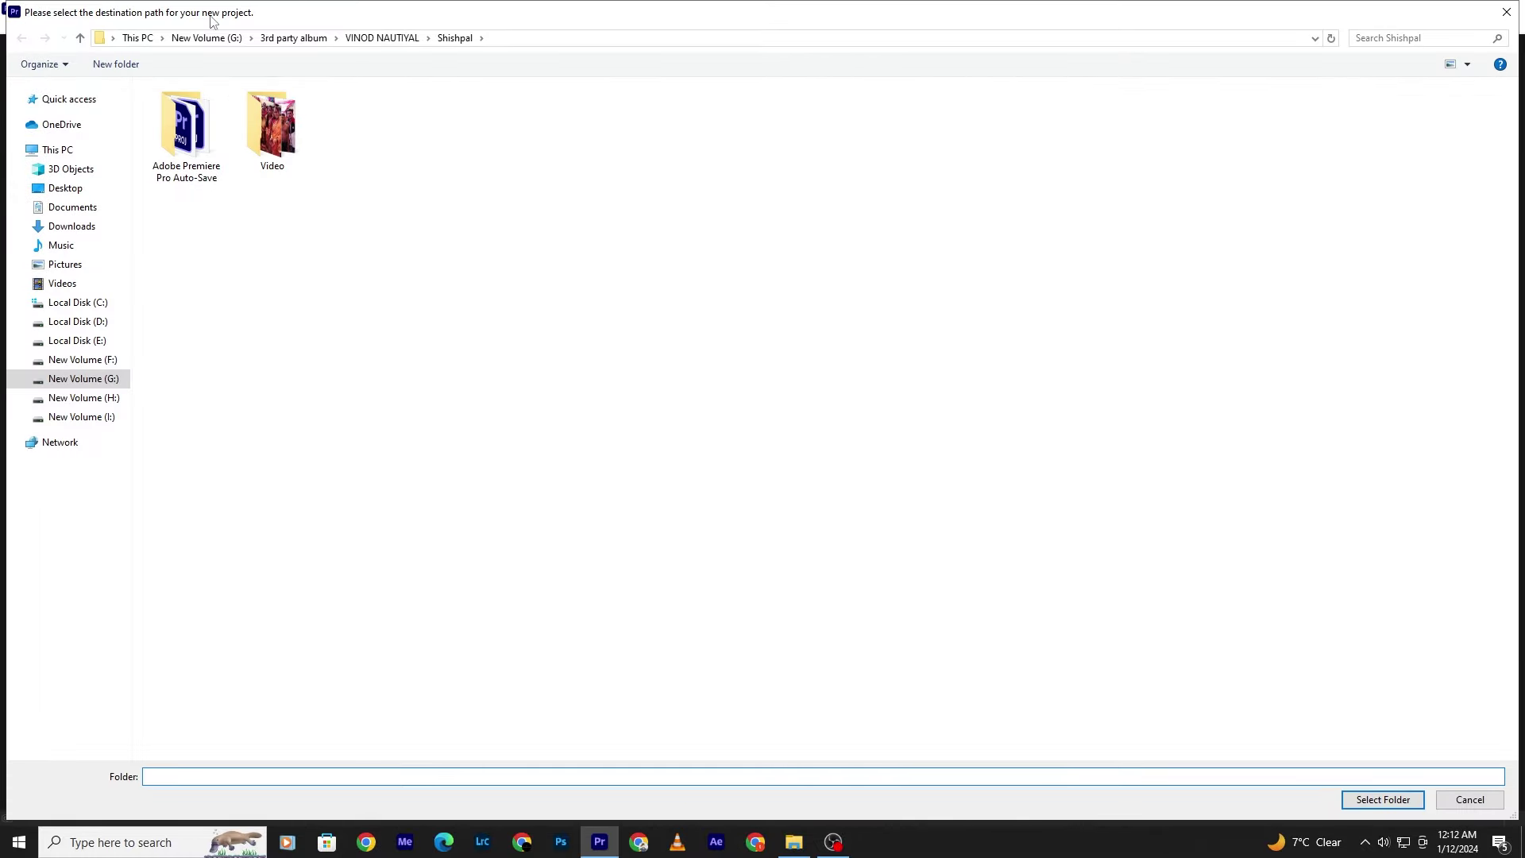
click(143, 41)
double_click(308, 284)
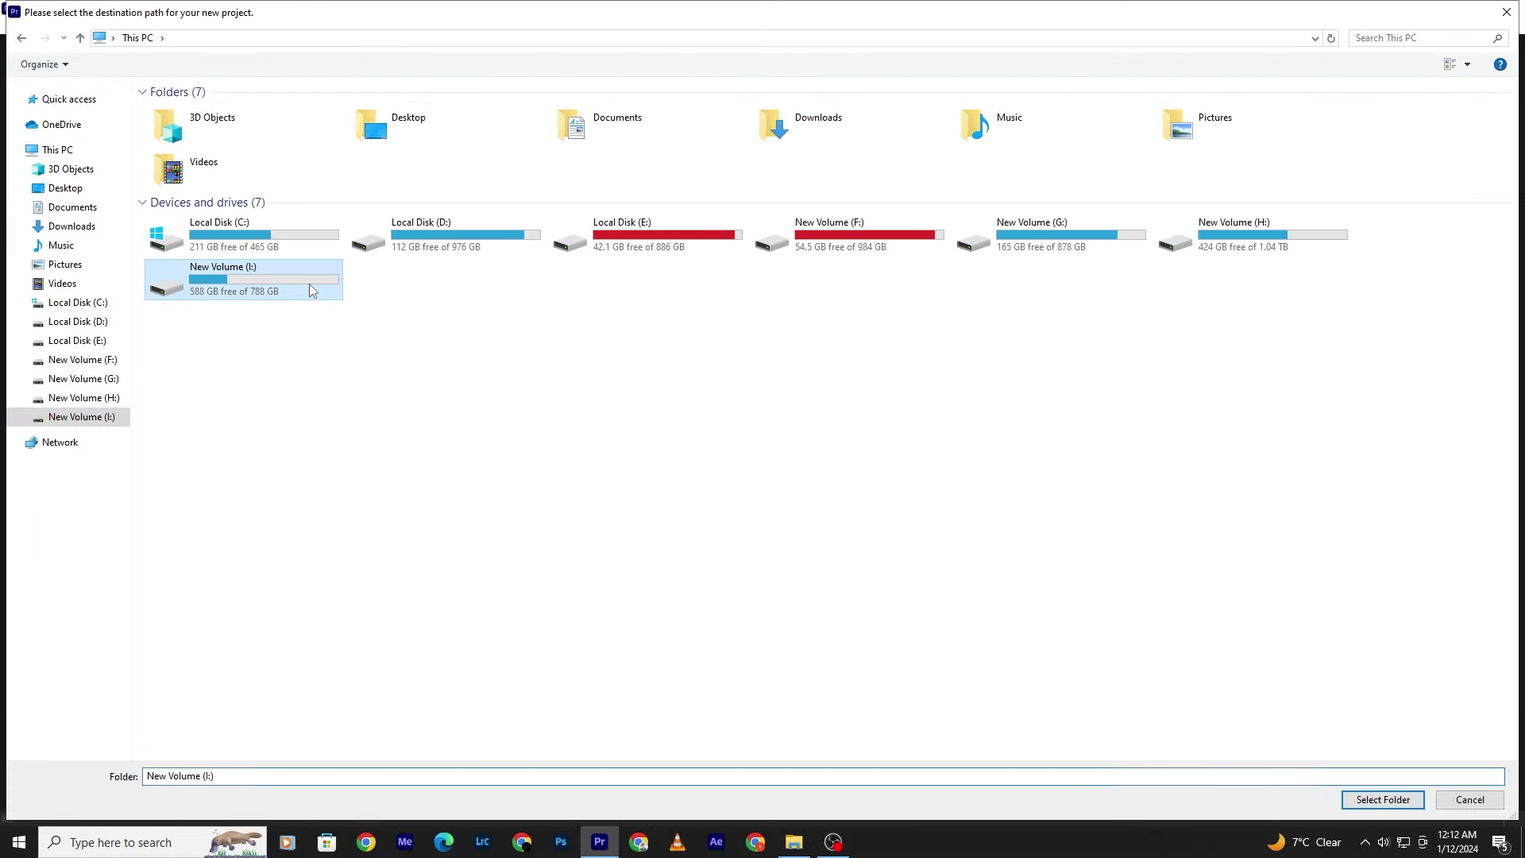
double_click(306, 213)
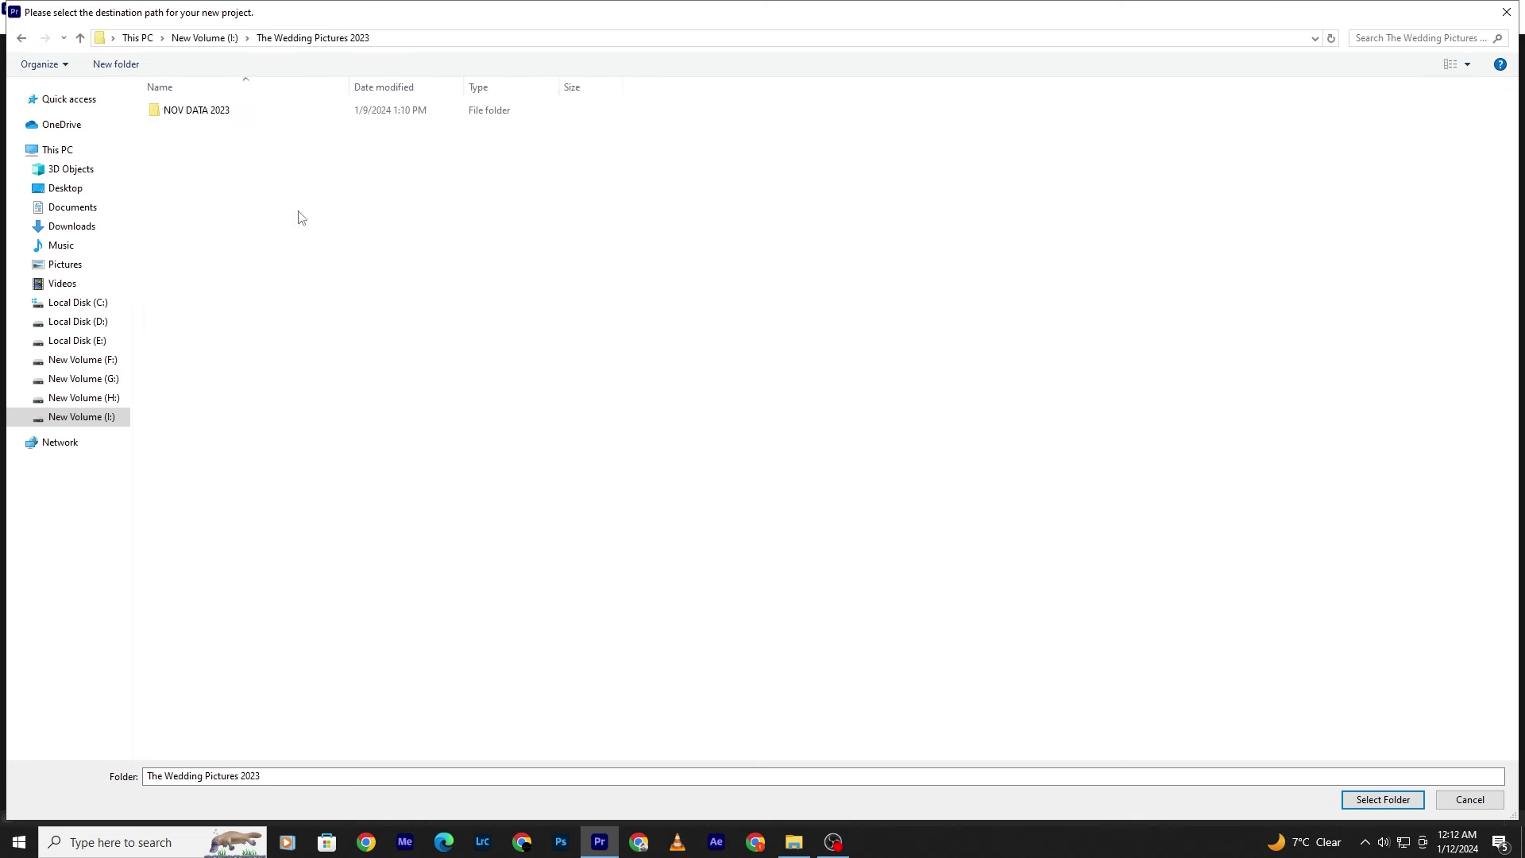
click(248, 125)
double_click(247, 119)
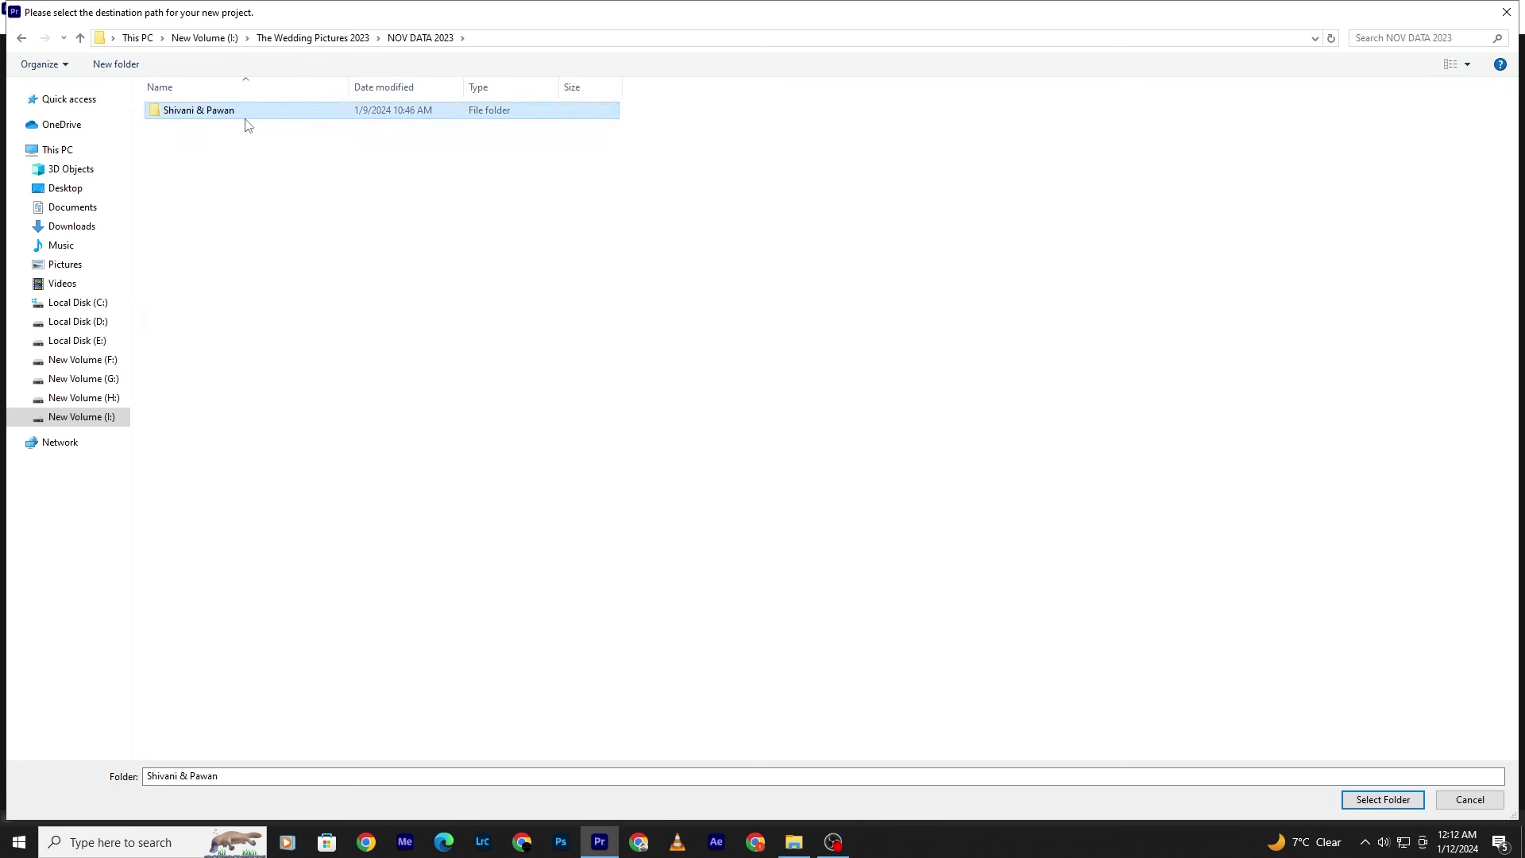
double_click(247, 119)
double_click(261, 475)
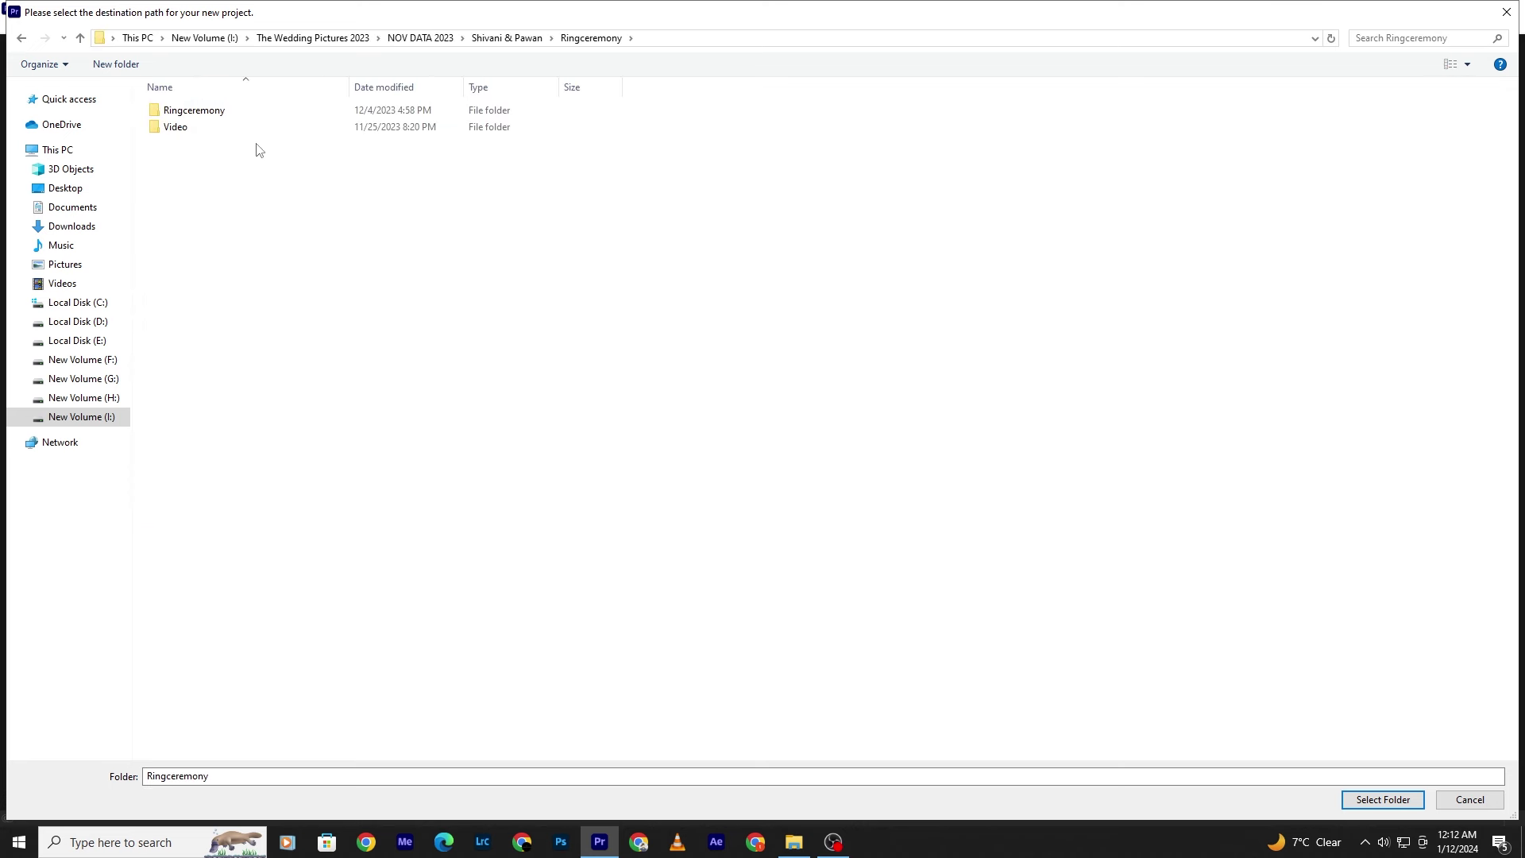
click(1383, 799)
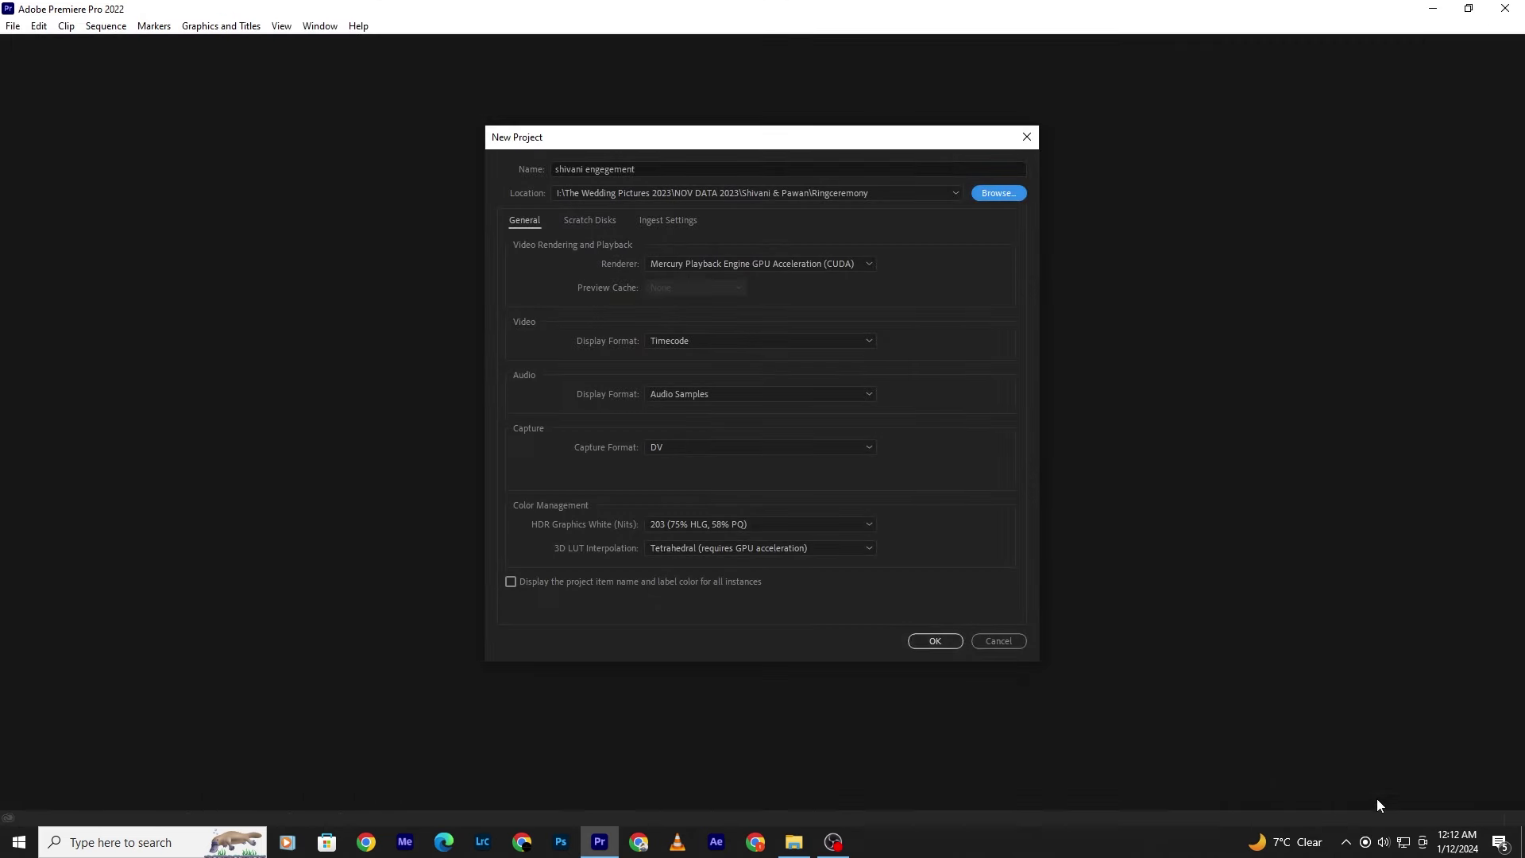
click(930, 638)
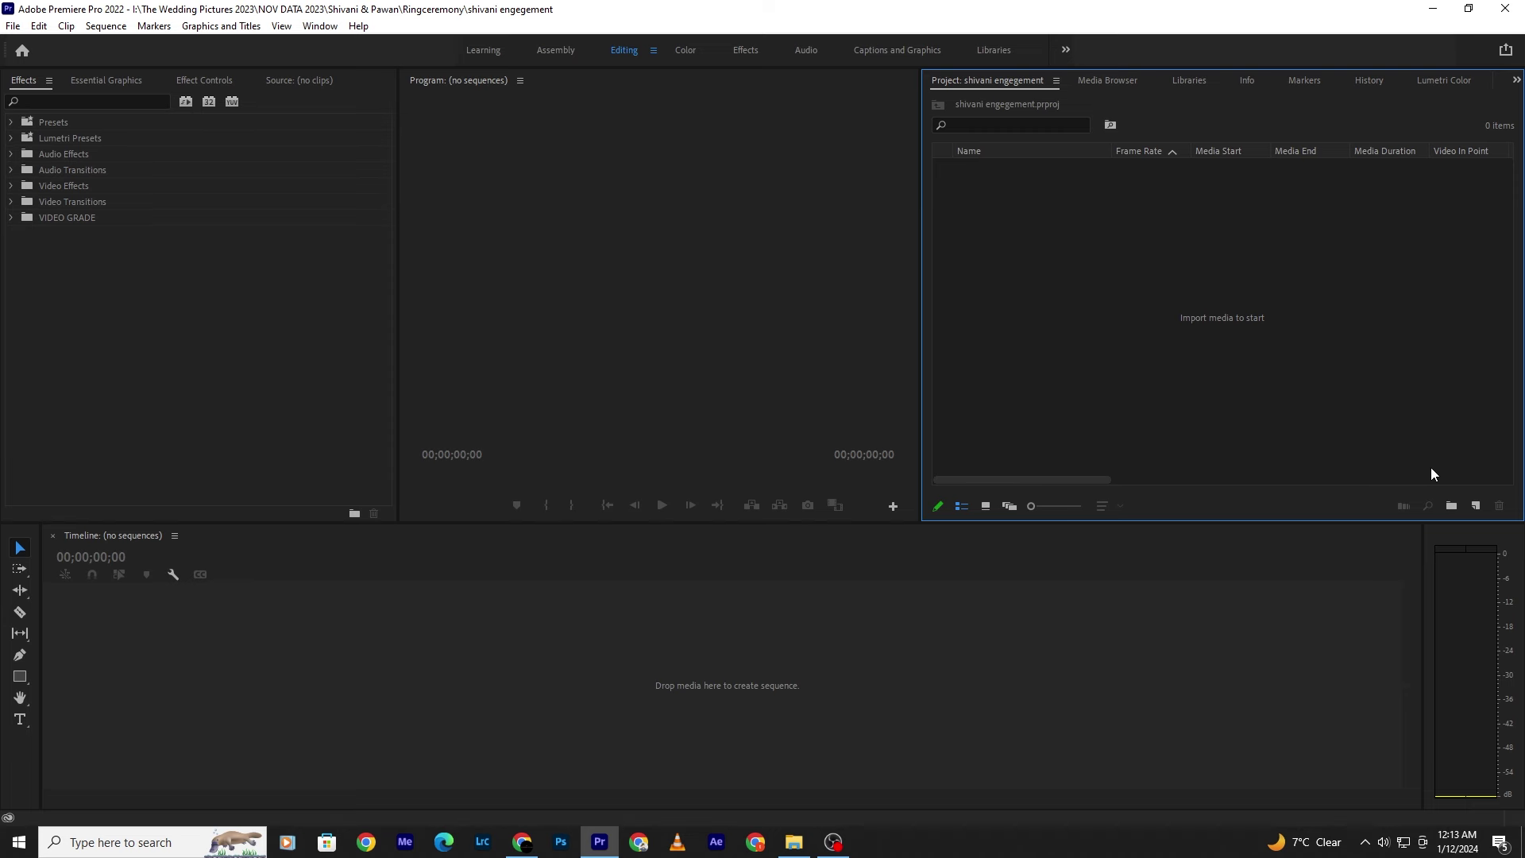
- Create new bins named footage and audio
click(1451, 507)
text(footage)
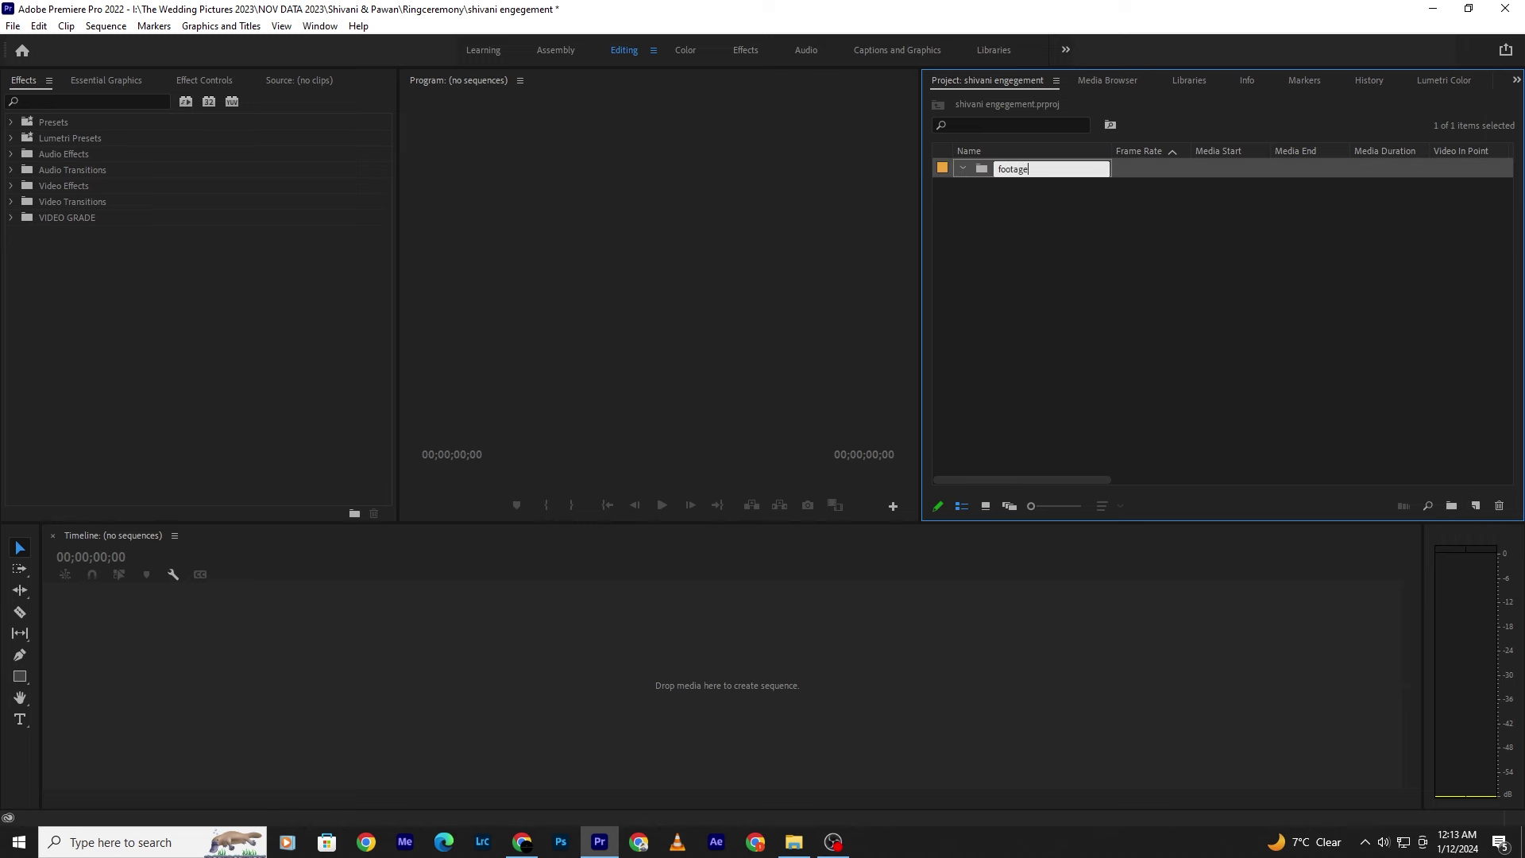
click(1129, 304)
click(1036, 170)
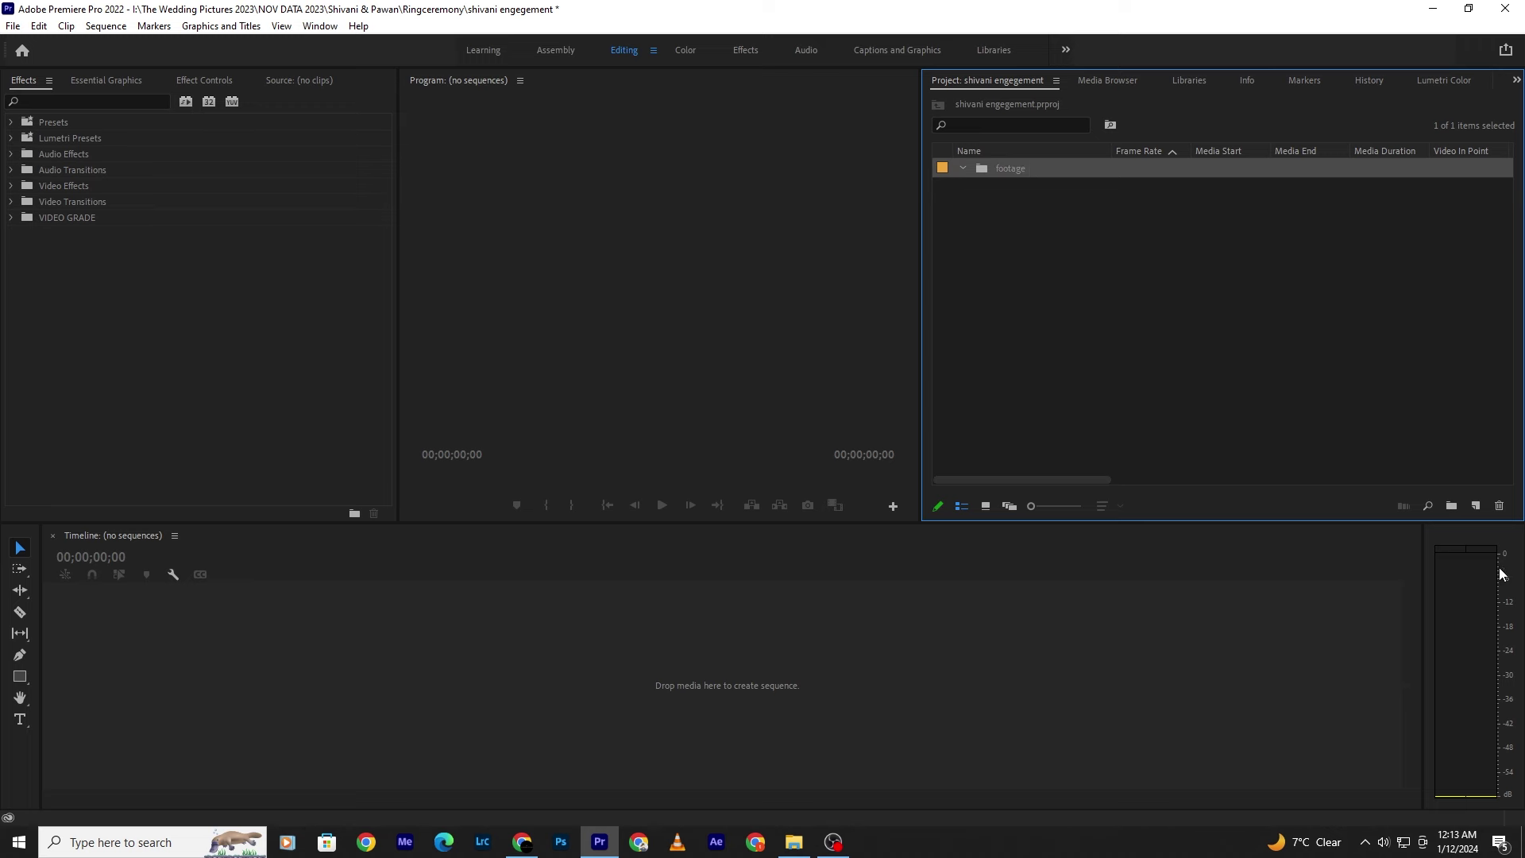
click(1452, 507)
text(au)
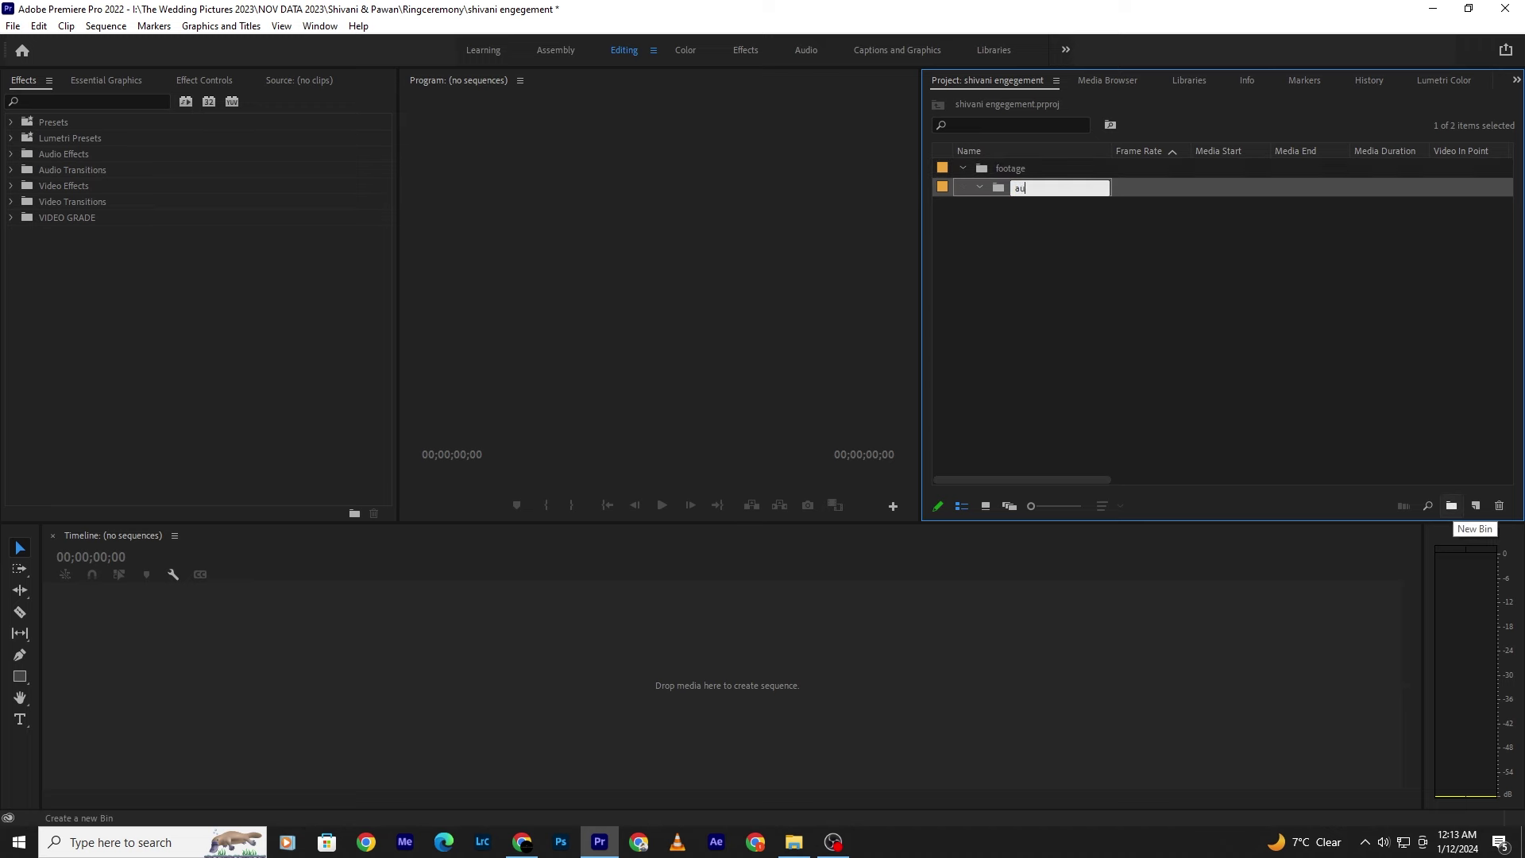
text(dio)
key(Return)
- Add two more bins named preset and seq
click(1452, 507)
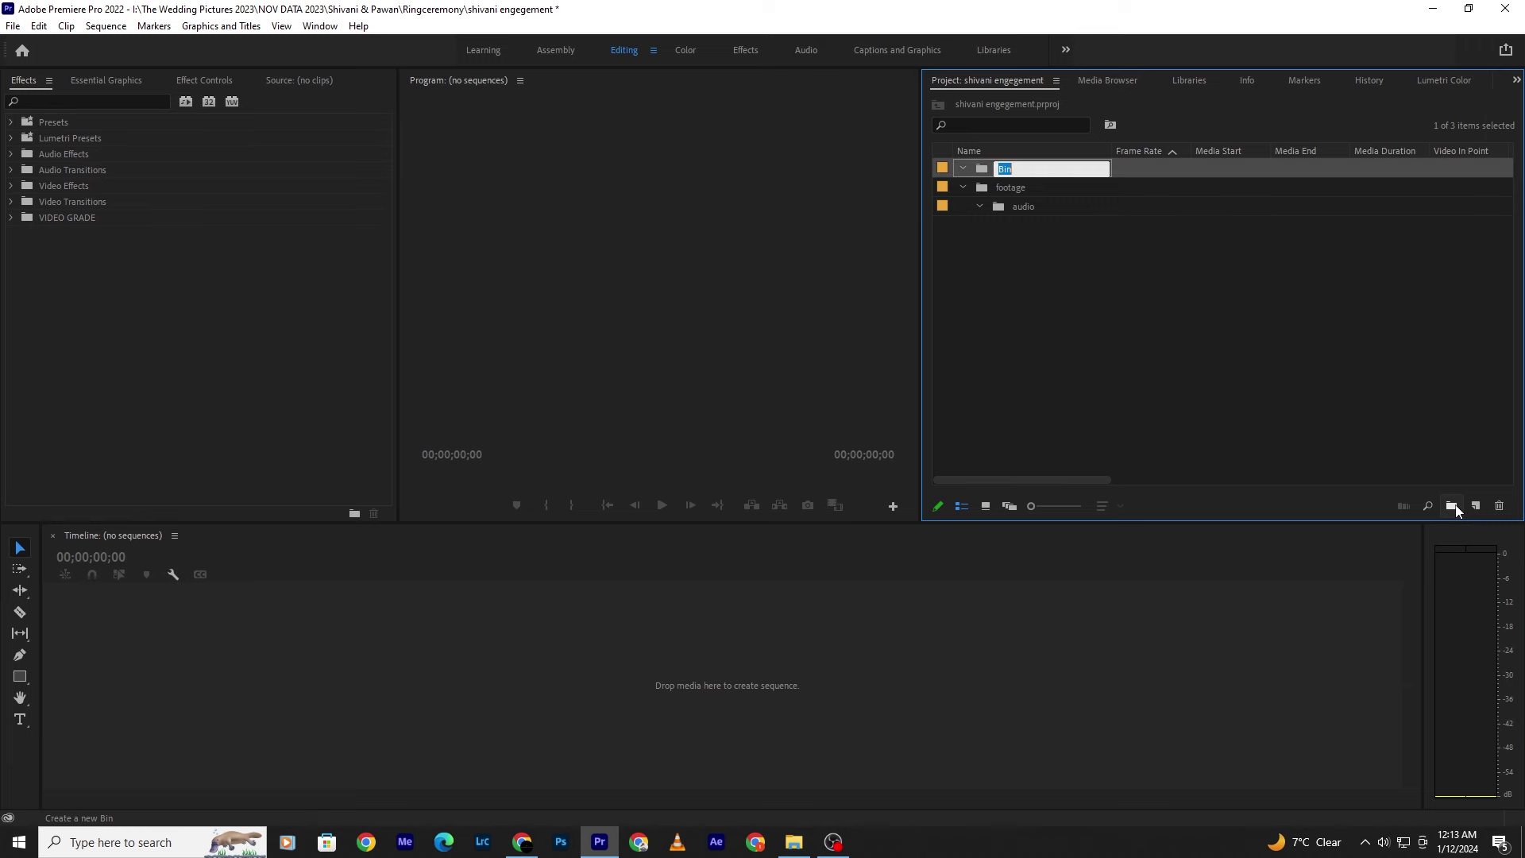
text(preset)
key(Return)
click(1452, 507)
text(seq)
click(1147, 324)
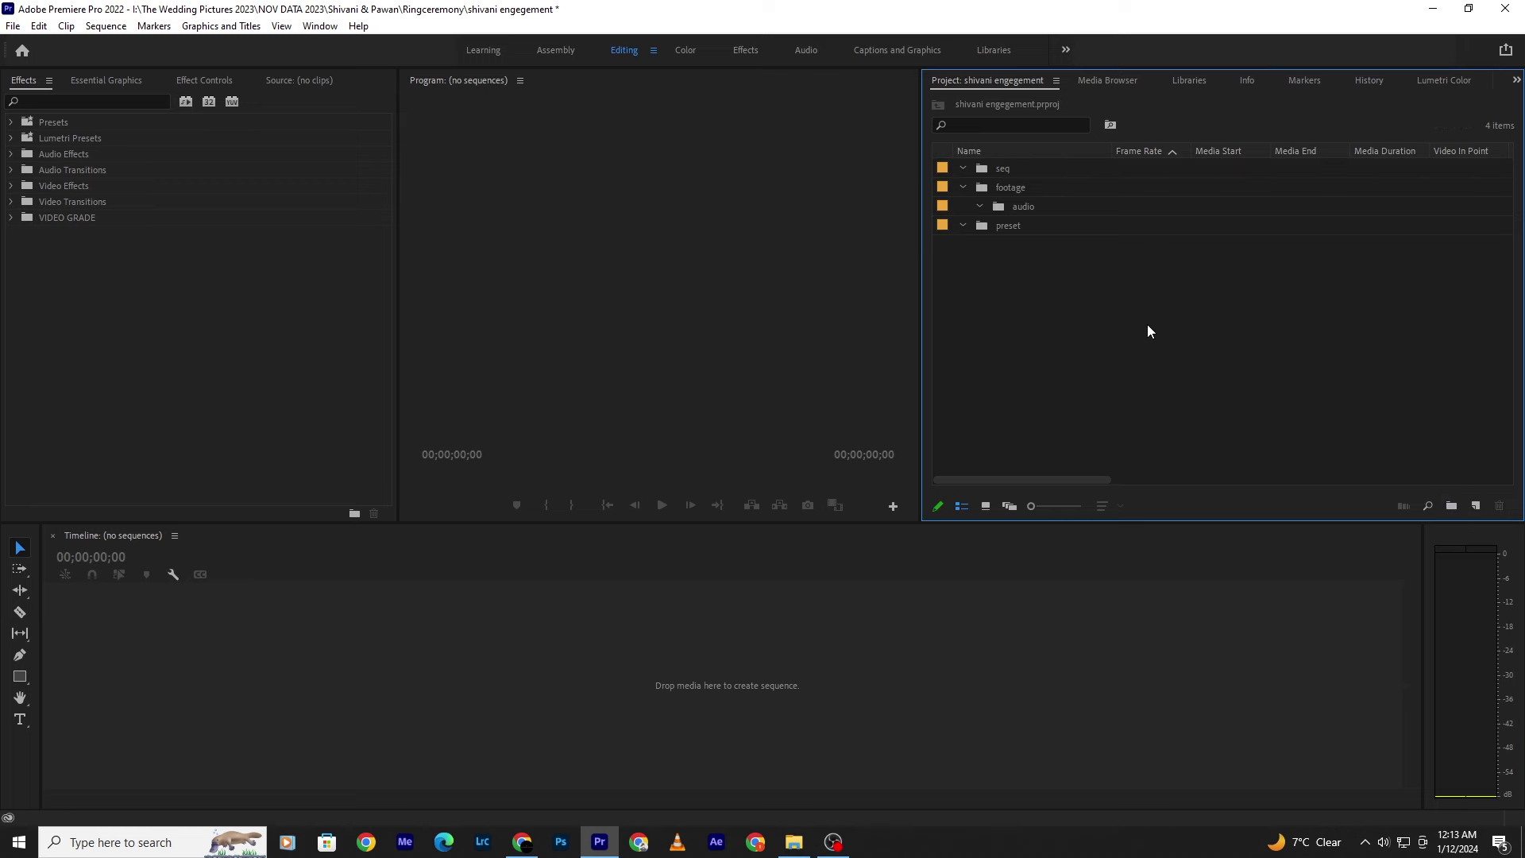
- Move the audio bin out of footage to the top level
drag(1007, 203, 1004, 288)
click(1016, 190)
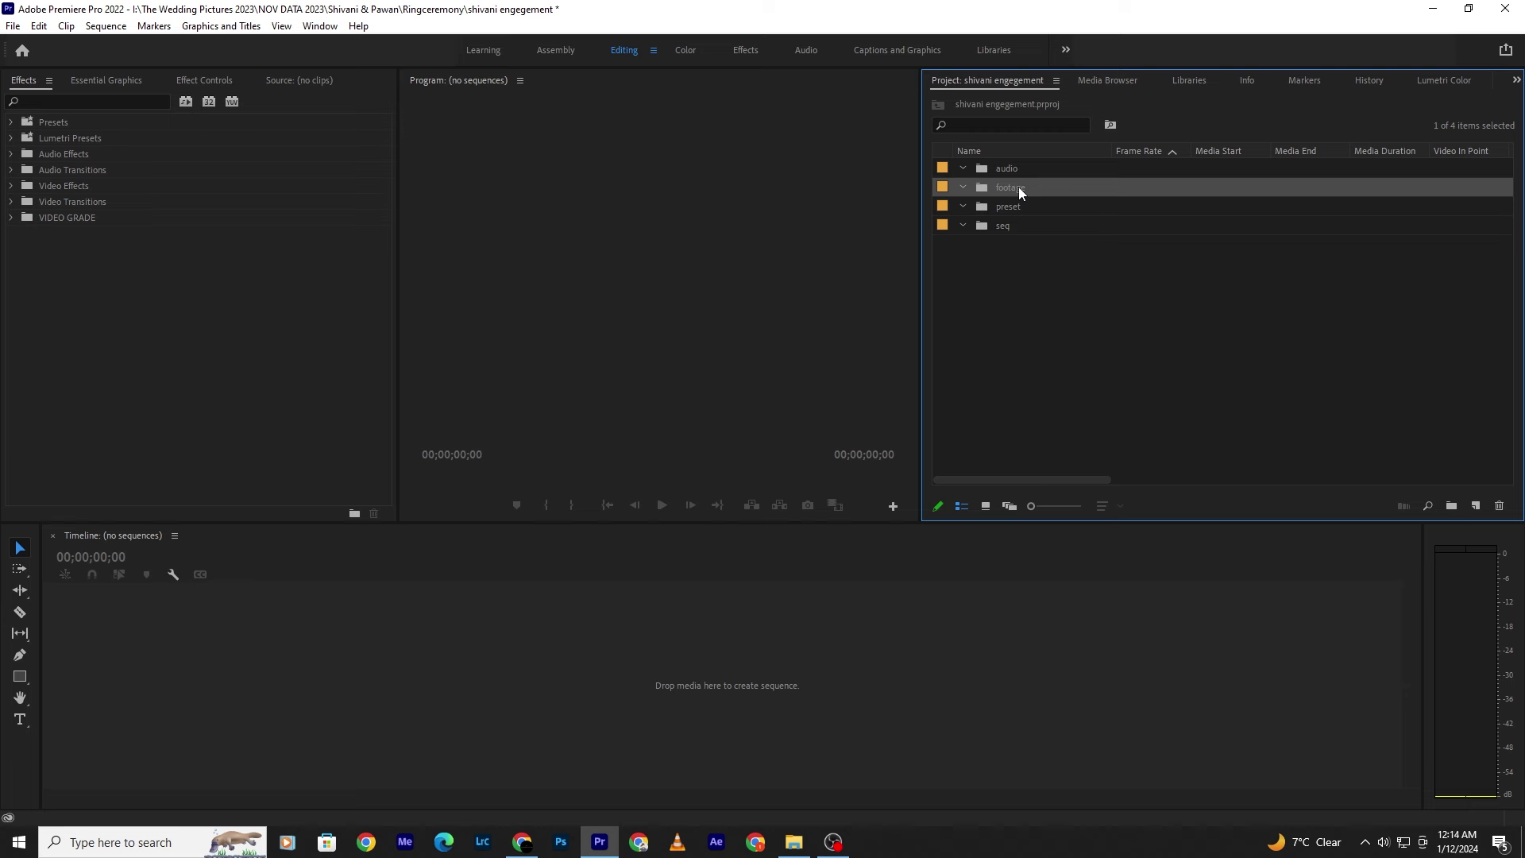
click(1075, 429)
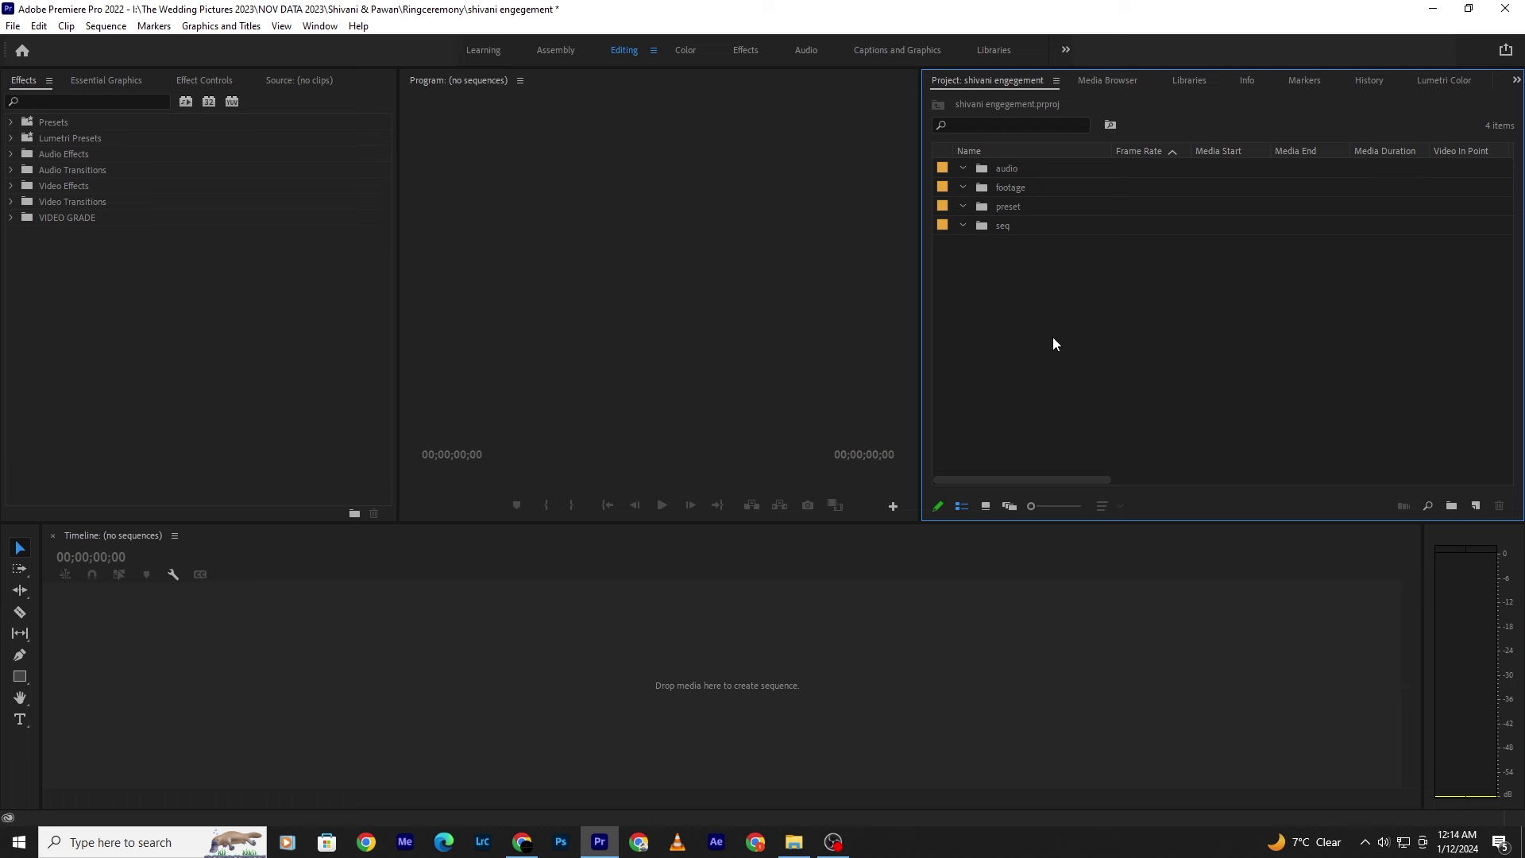
- Select the footage bin as the destination for incoming clips
click(984, 184)
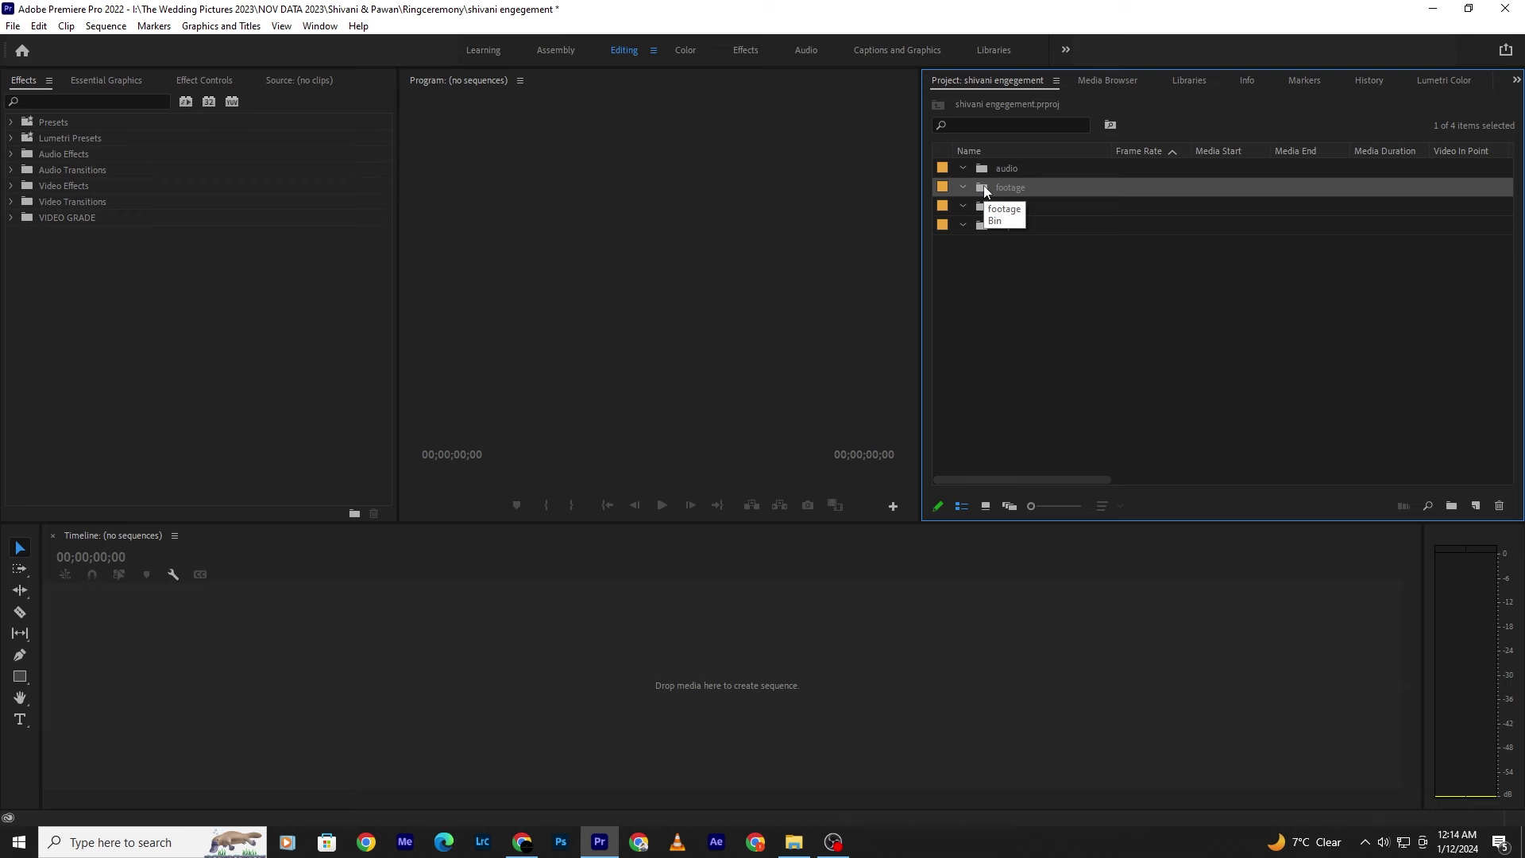
click(993, 270)
click(981, 188)
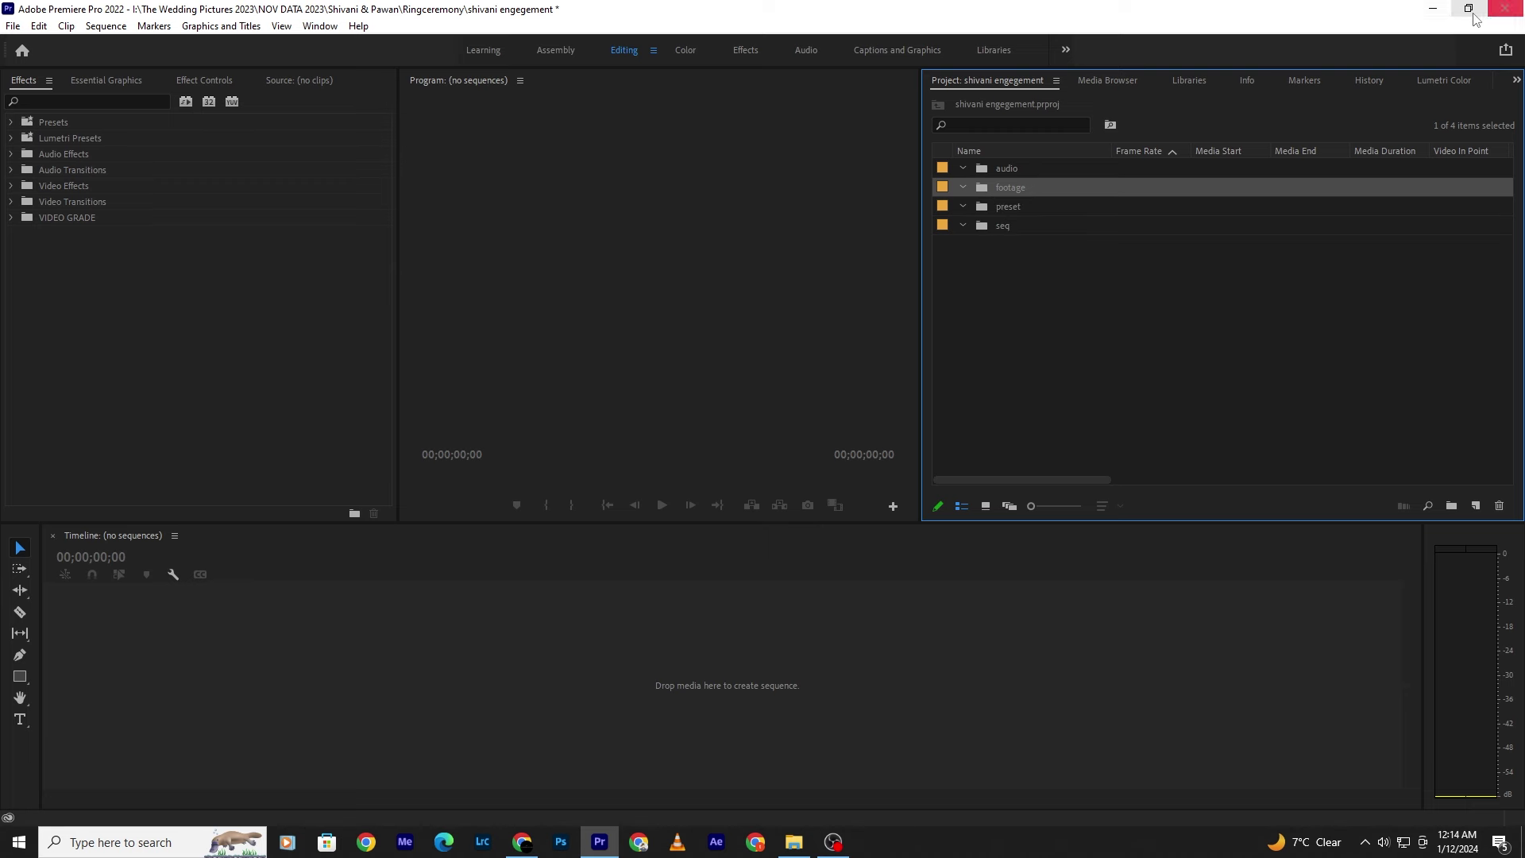
- In File Explorer, open Ringceremony > Video and select clips C0001 through C0003
click(794, 842)
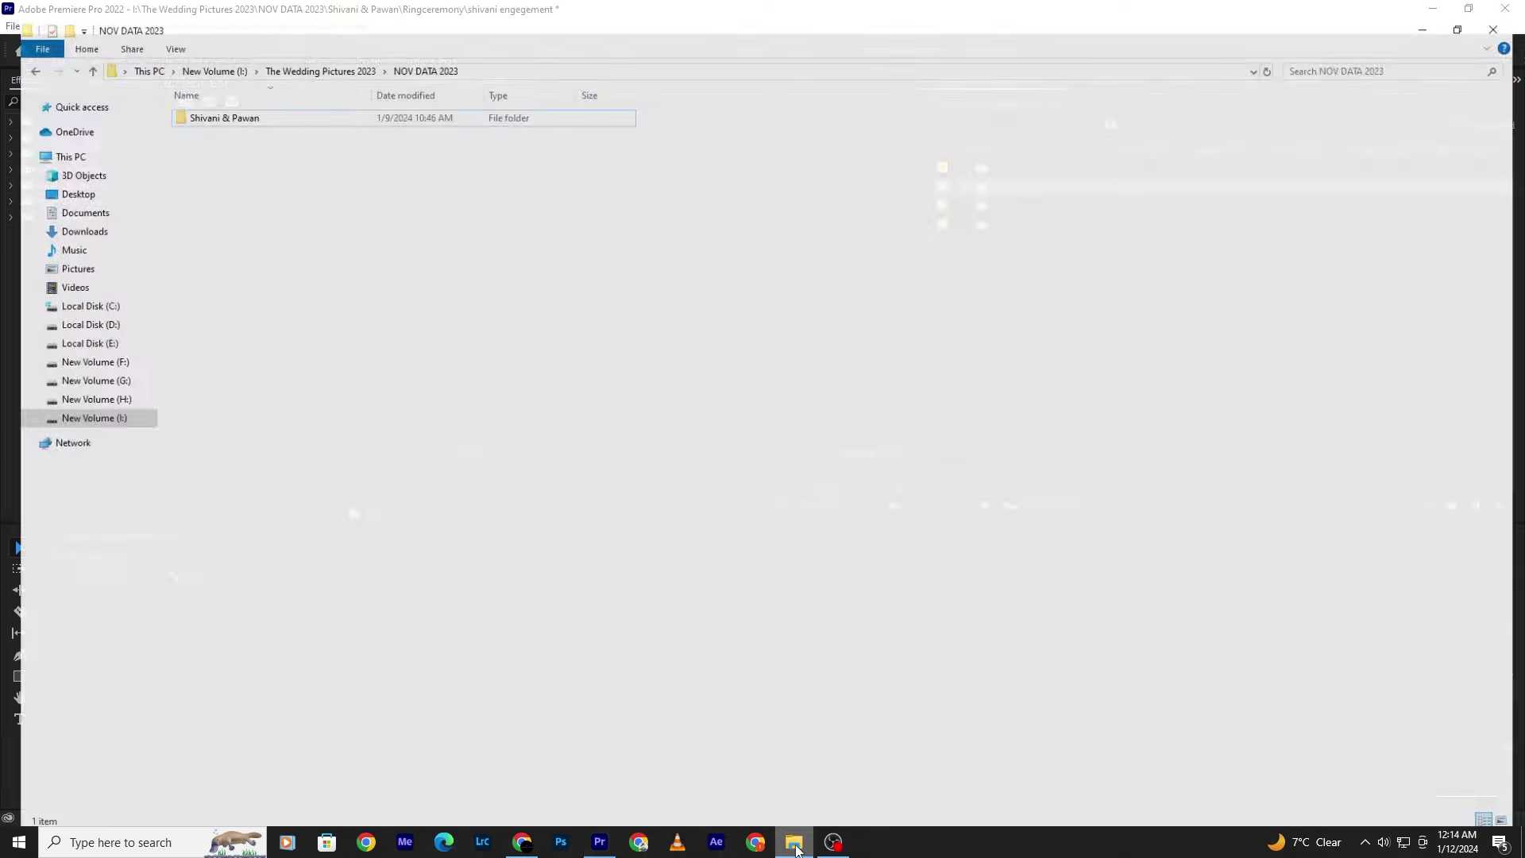
double_click(299, 102)
double_click(292, 436)
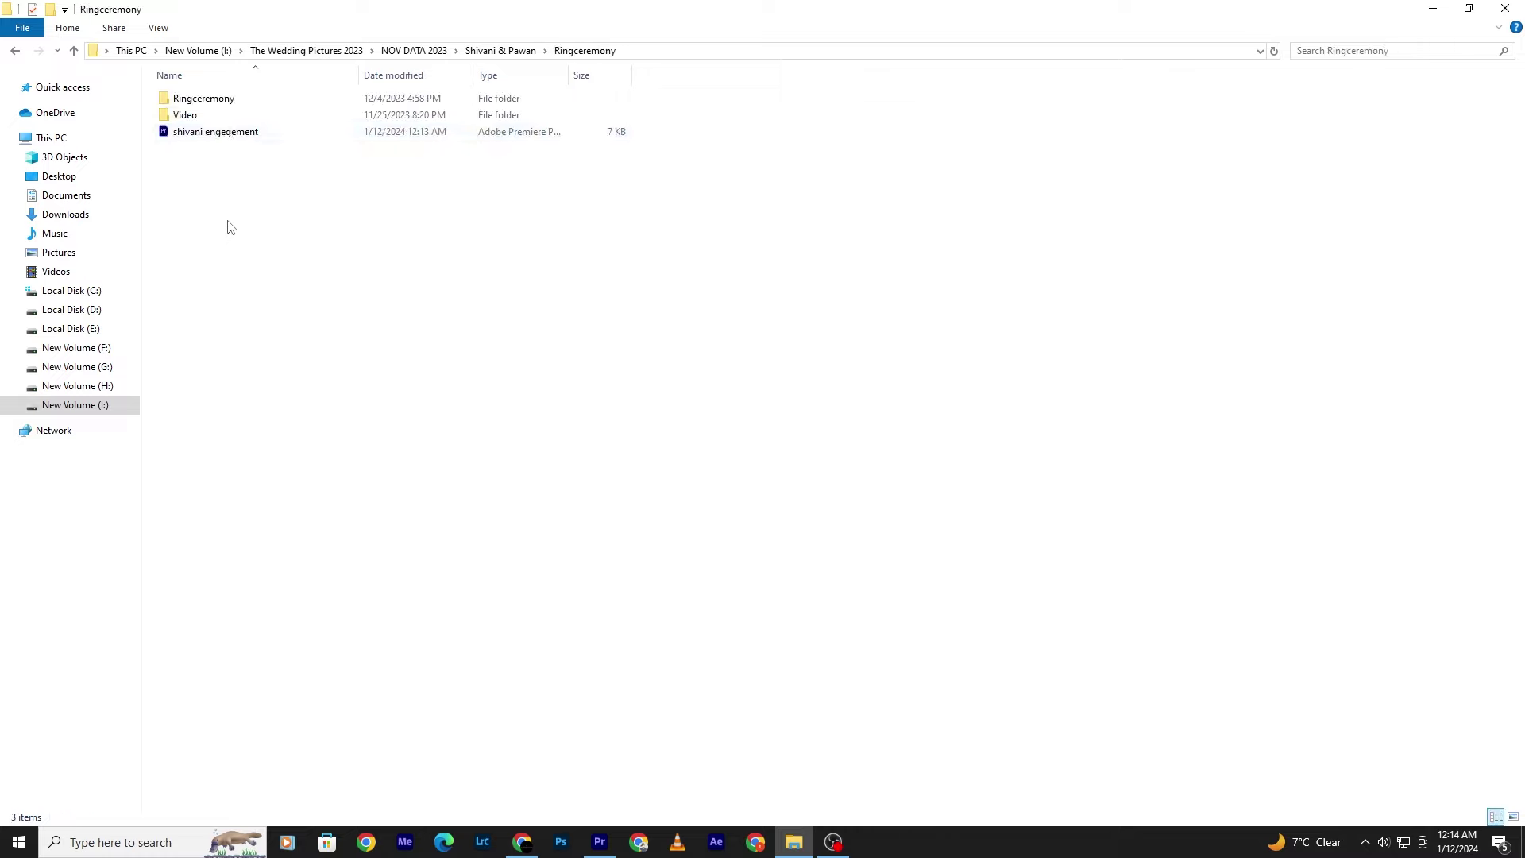
double_click(222, 121)
click(261, 221)
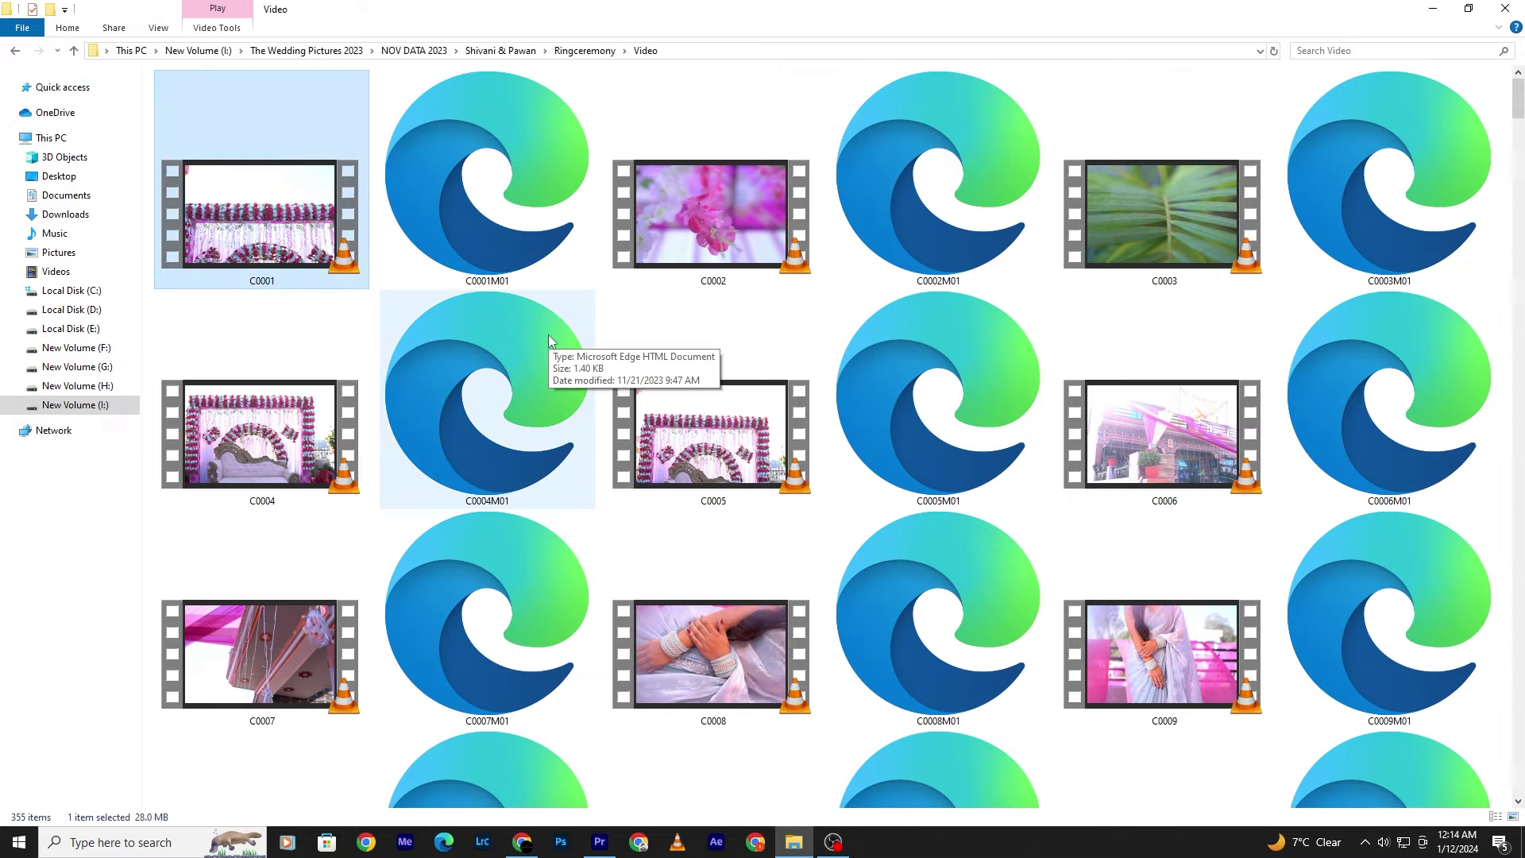
key(ctrl+a)
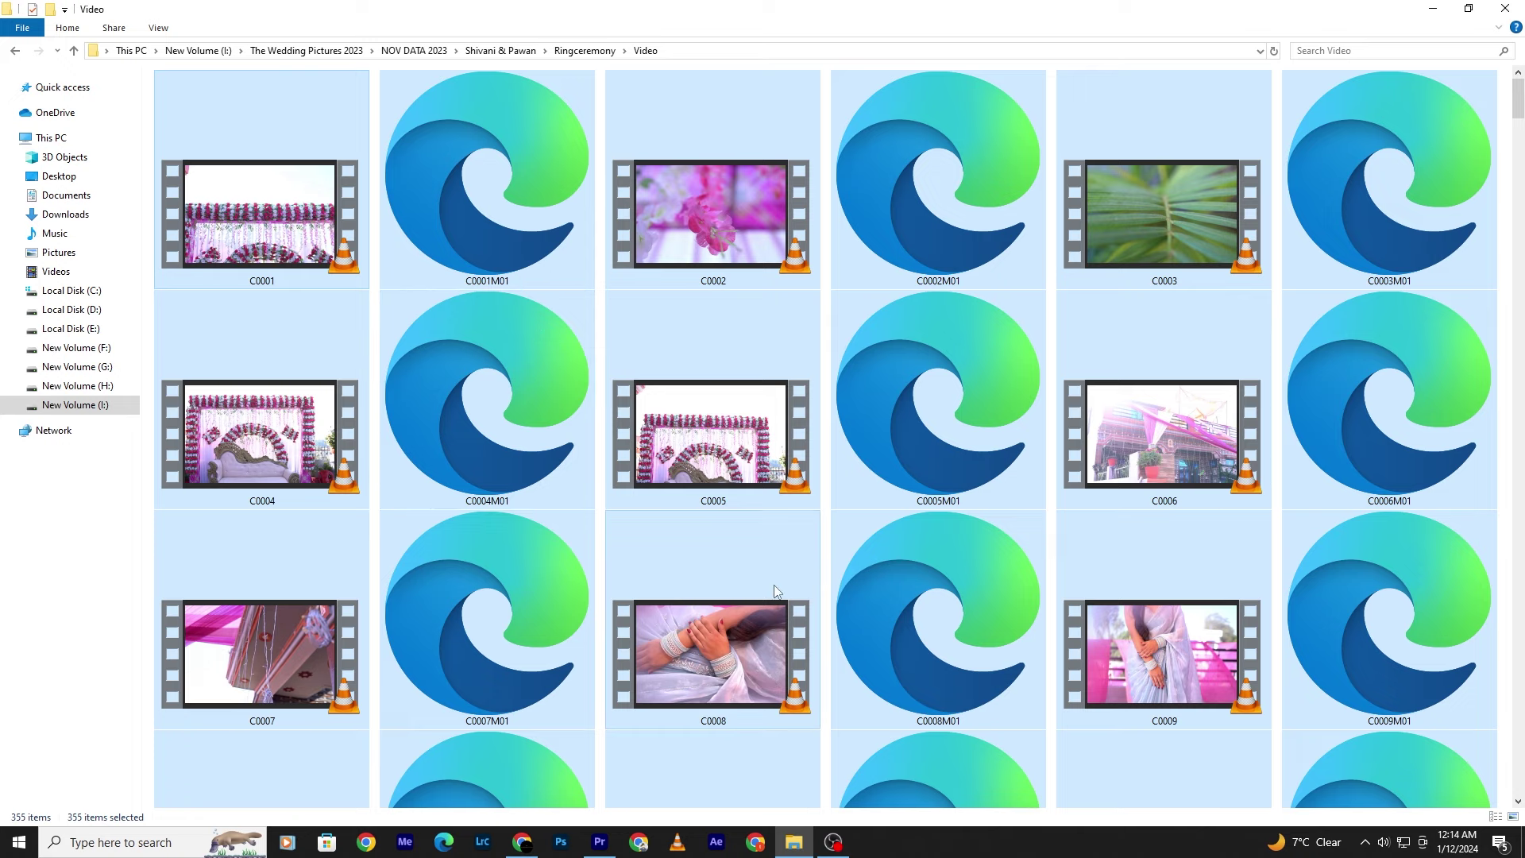
key(Home)
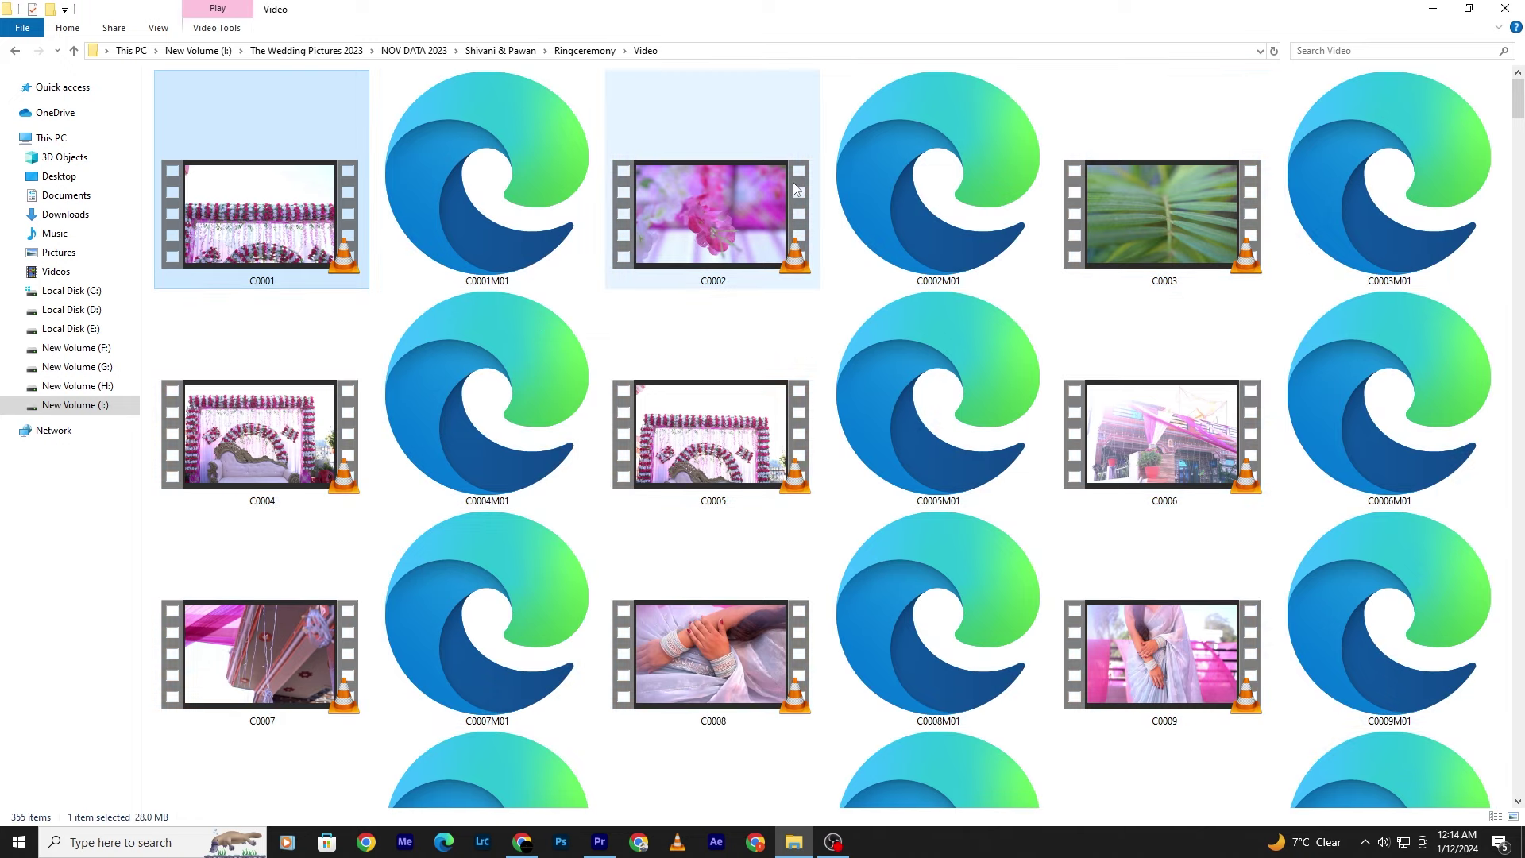
shift+click(1179, 225)
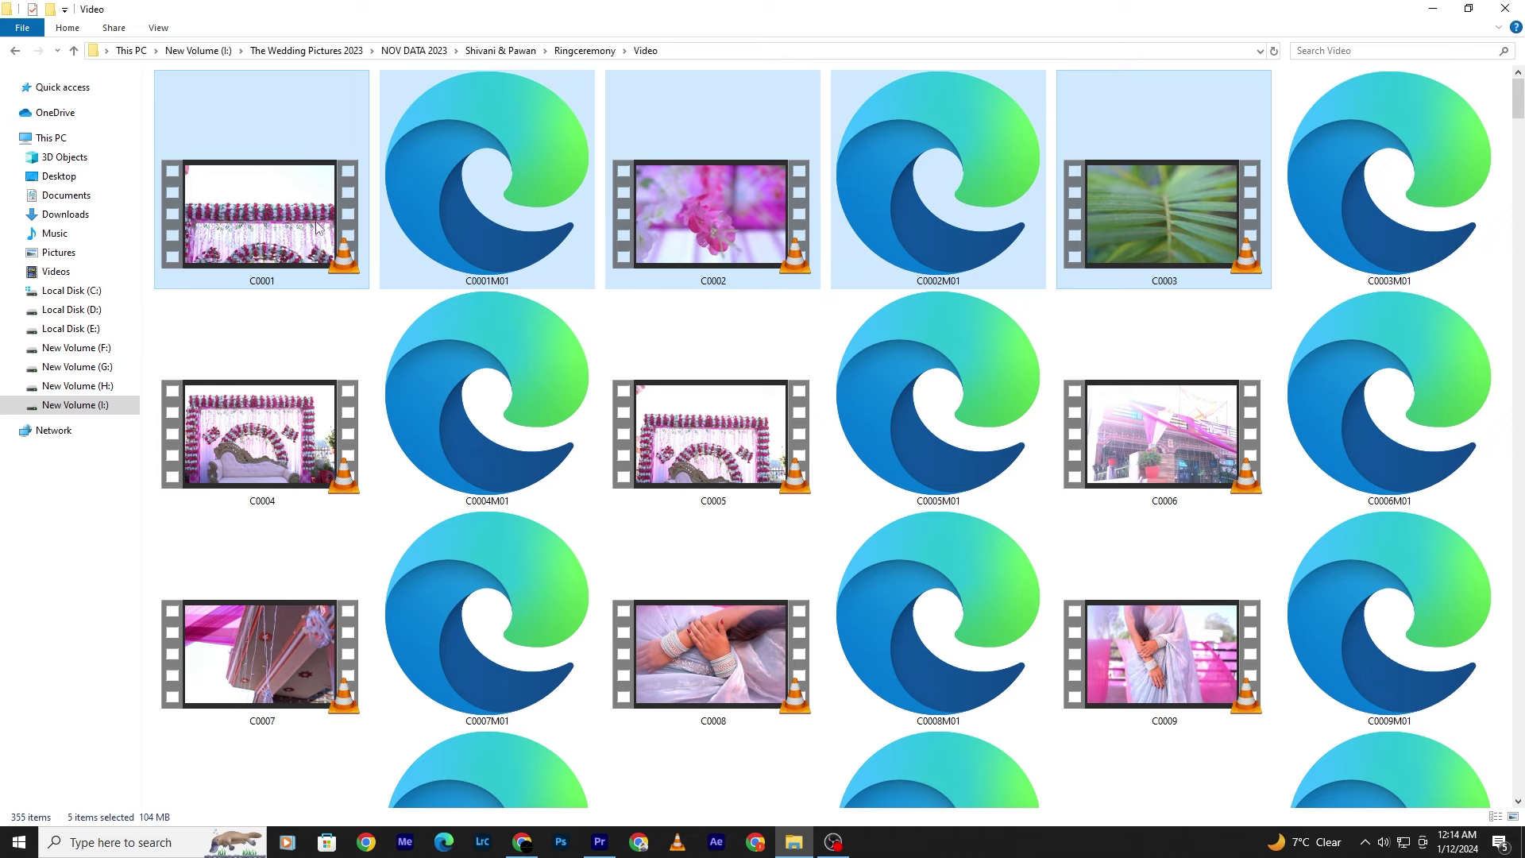
- Drag the selected clips into Premiere's footage bin
mouse_move(271, 212)
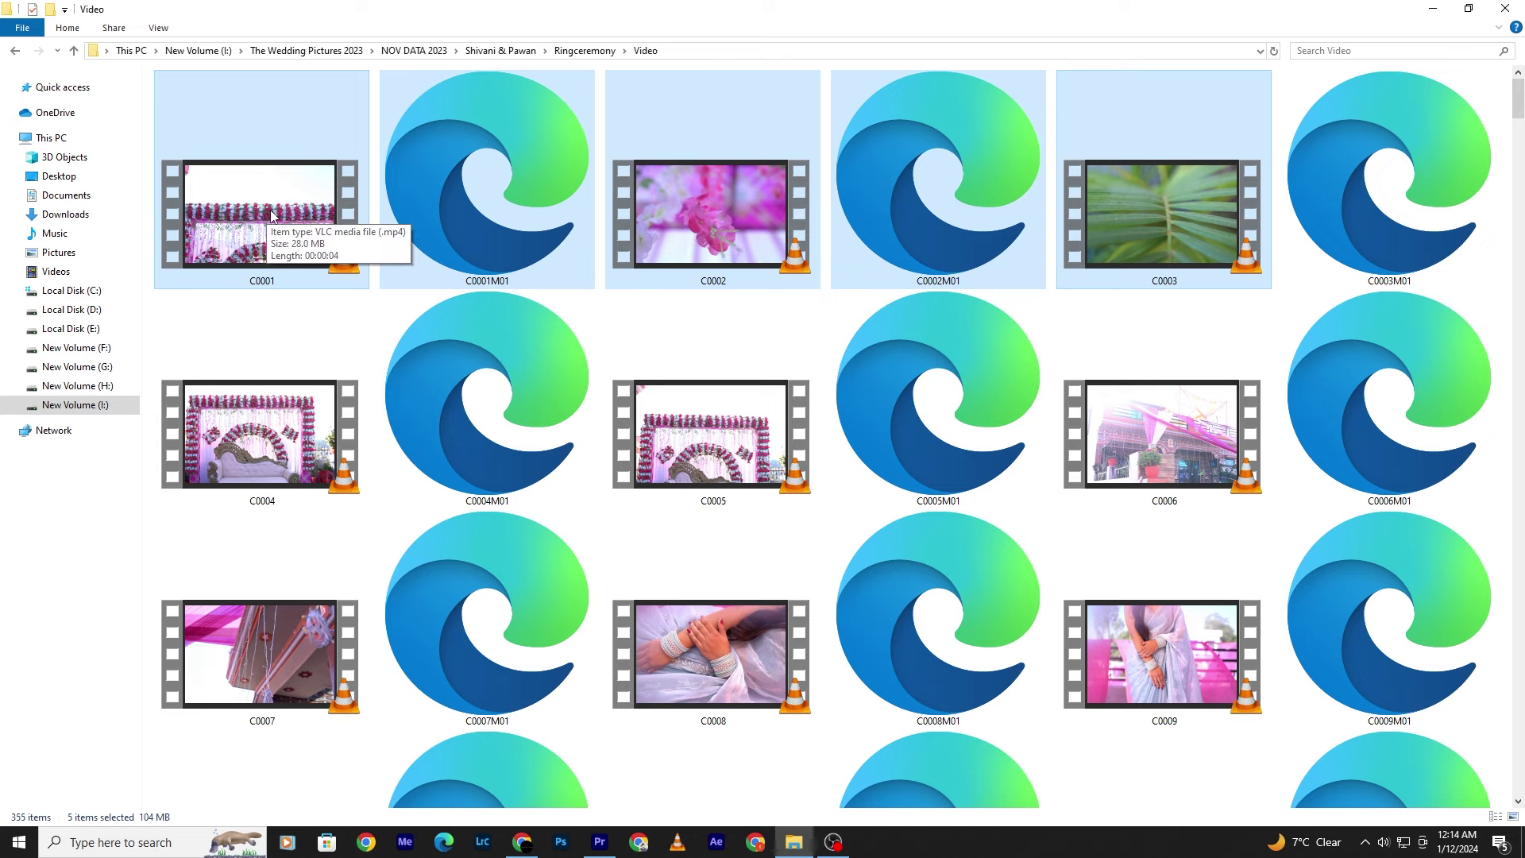
drag(290, 198, 838, 756)
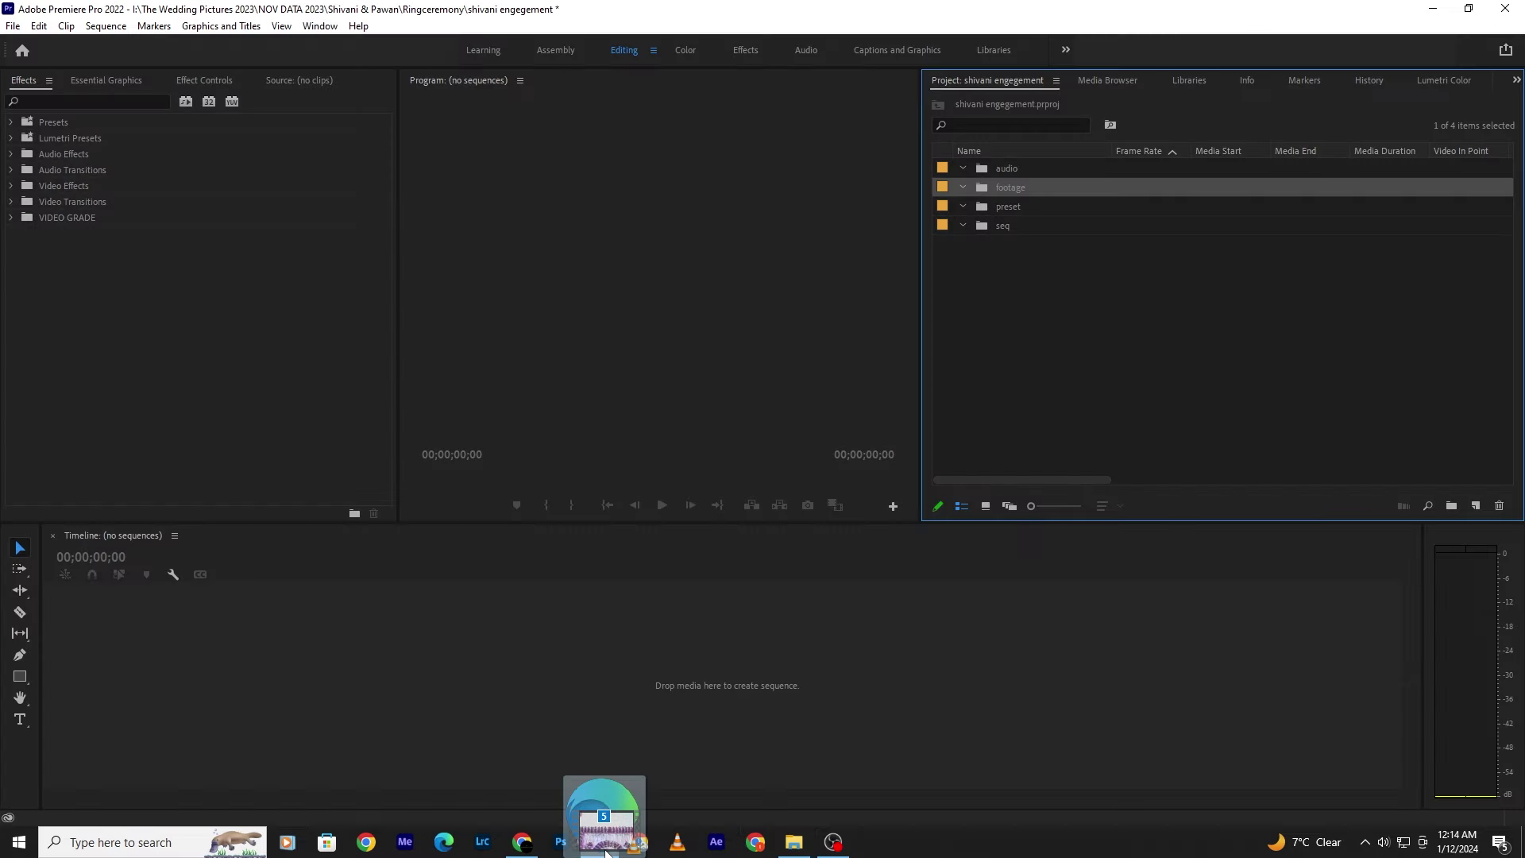
mouse_move(838, 756)
mouse_down()
mouse_move(1186, 397)
mouse_move(1012, 187)
mouse_up()
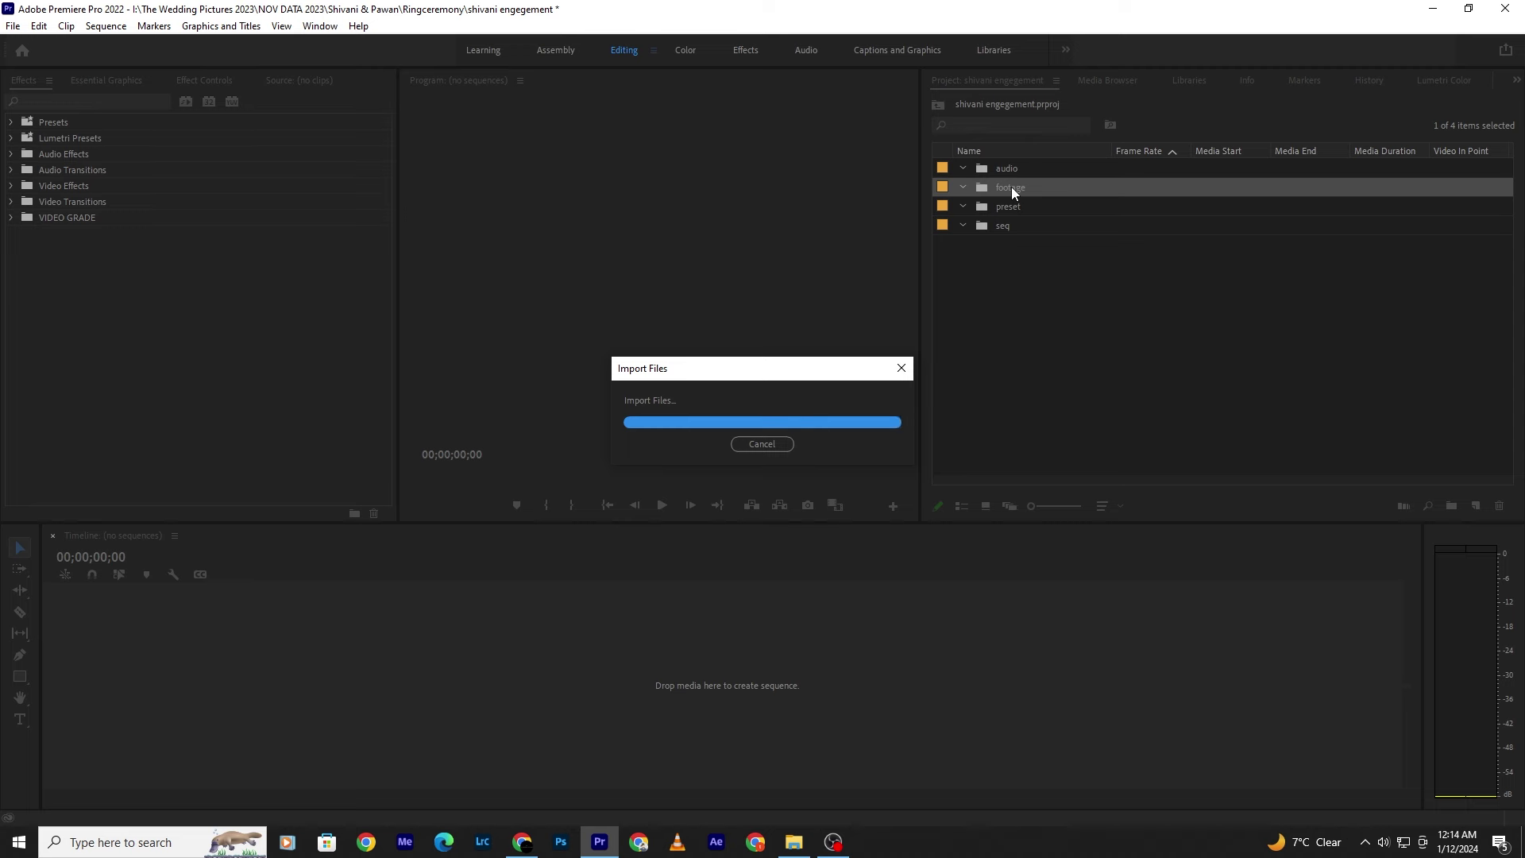
- Dismiss the import failure, preview C0002, C0003 and C0001, then remove the three clips
click(752, 510)
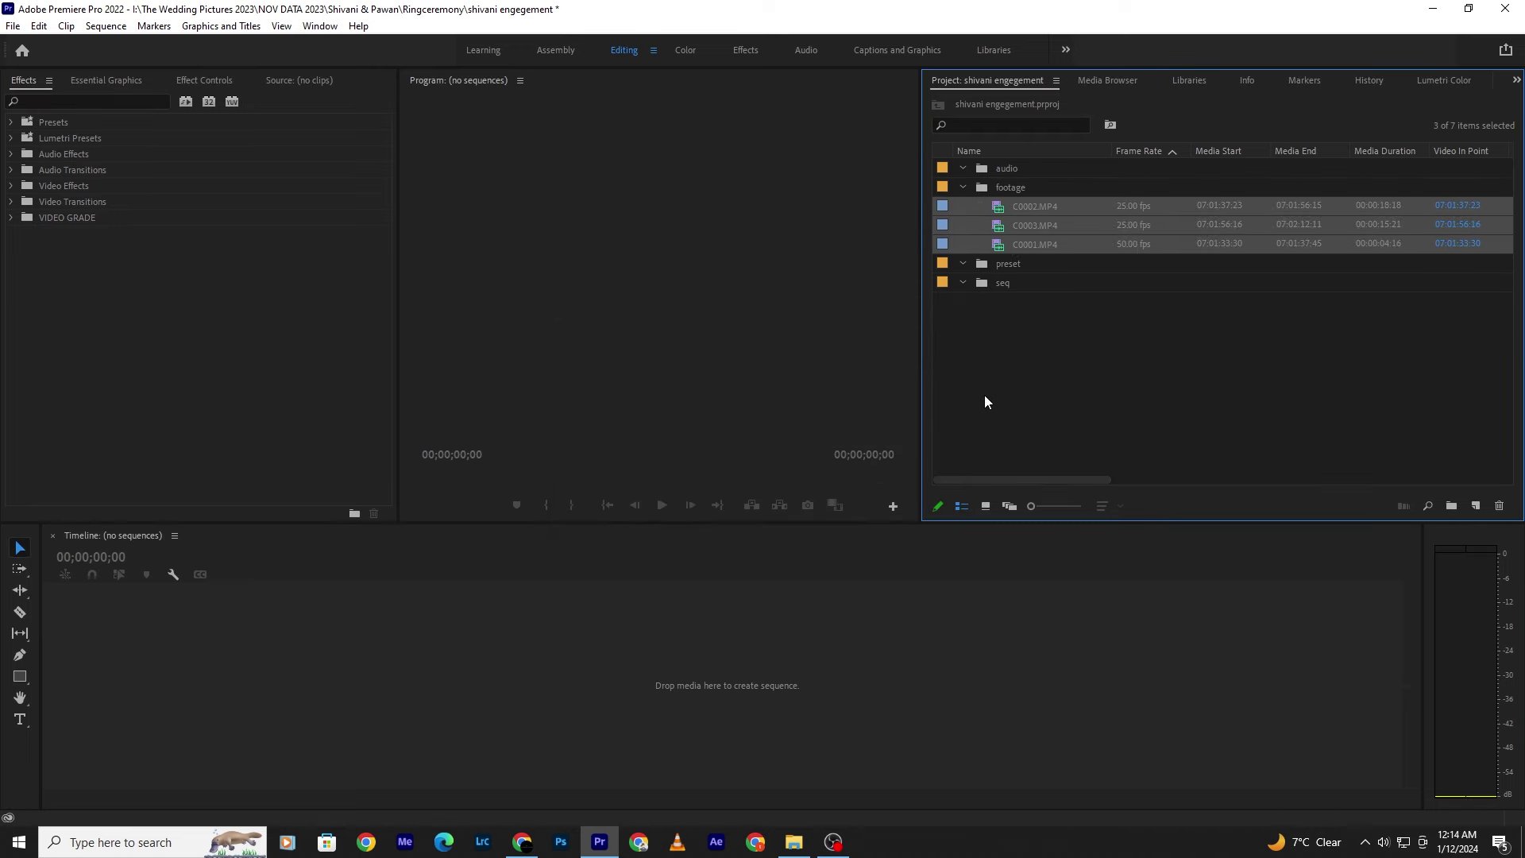
click(984, 402)
double_click(1000, 209)
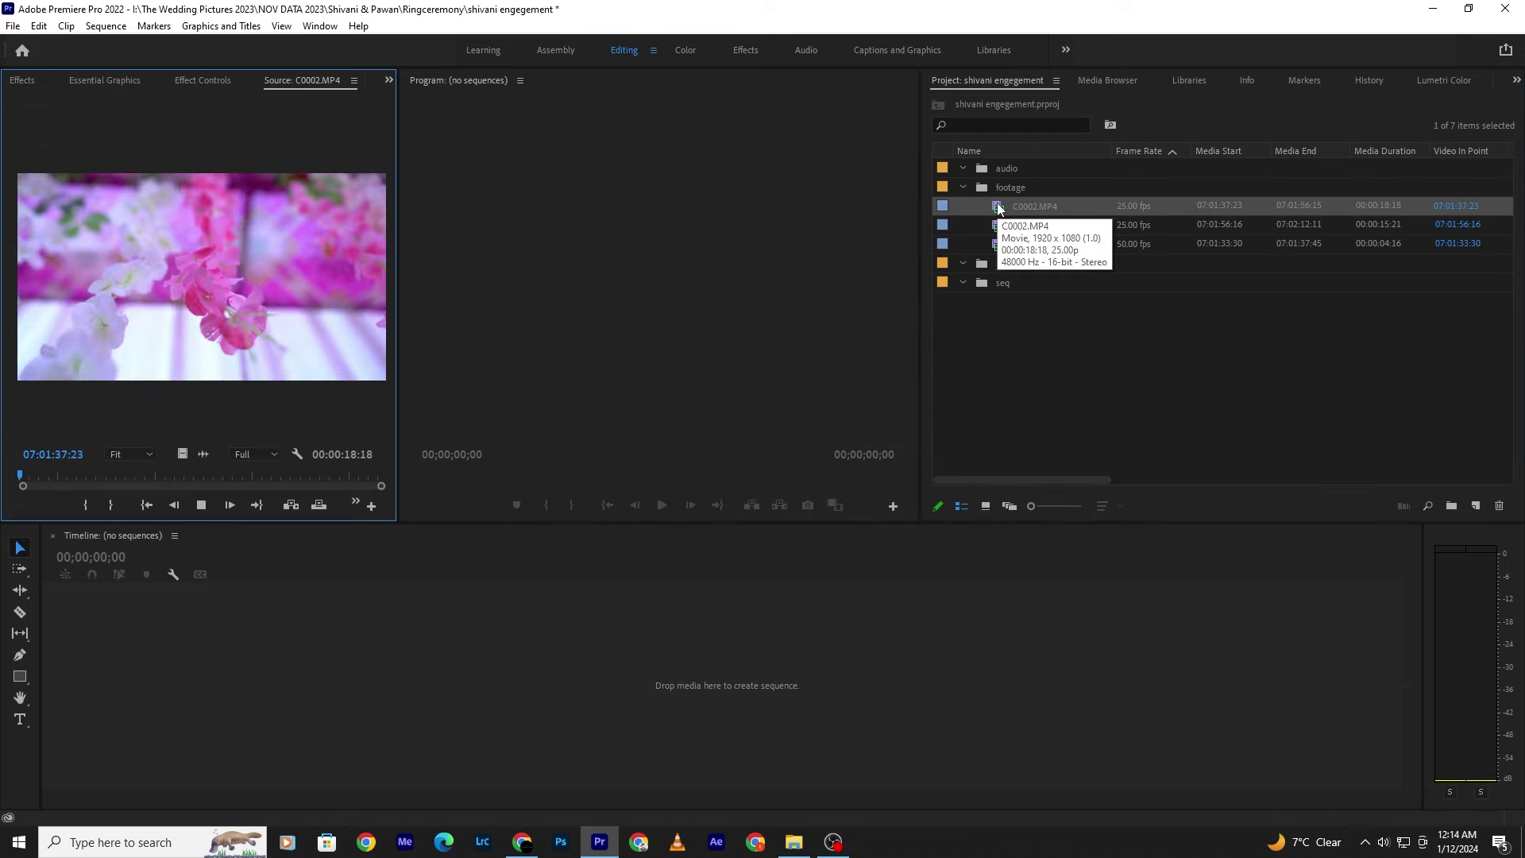
double_click(1001, 228)
double_click(1003, 245)
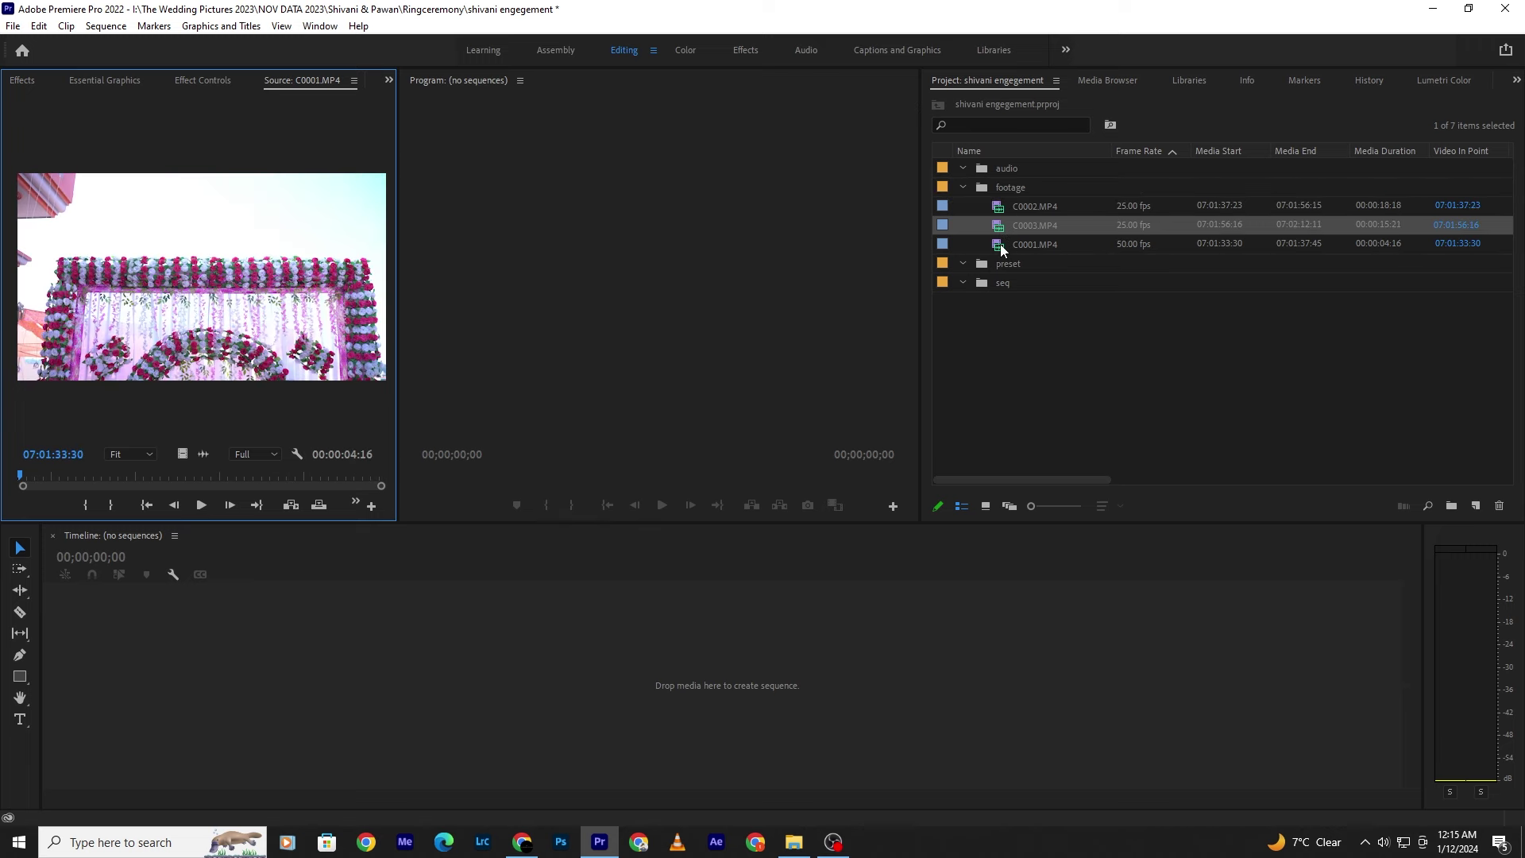
click(1077, 442)
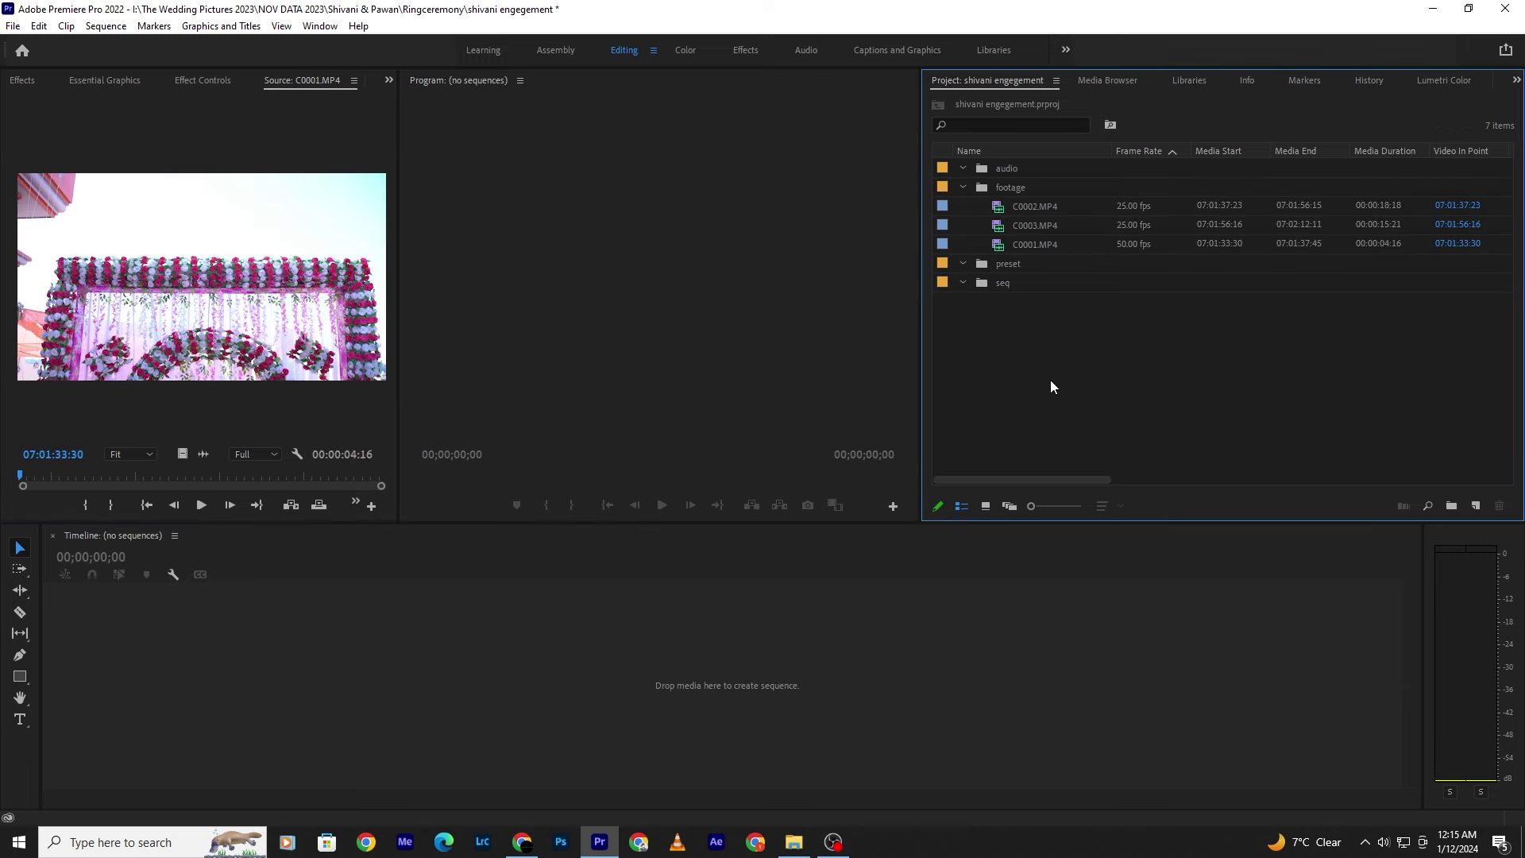
key(ctrl+z)
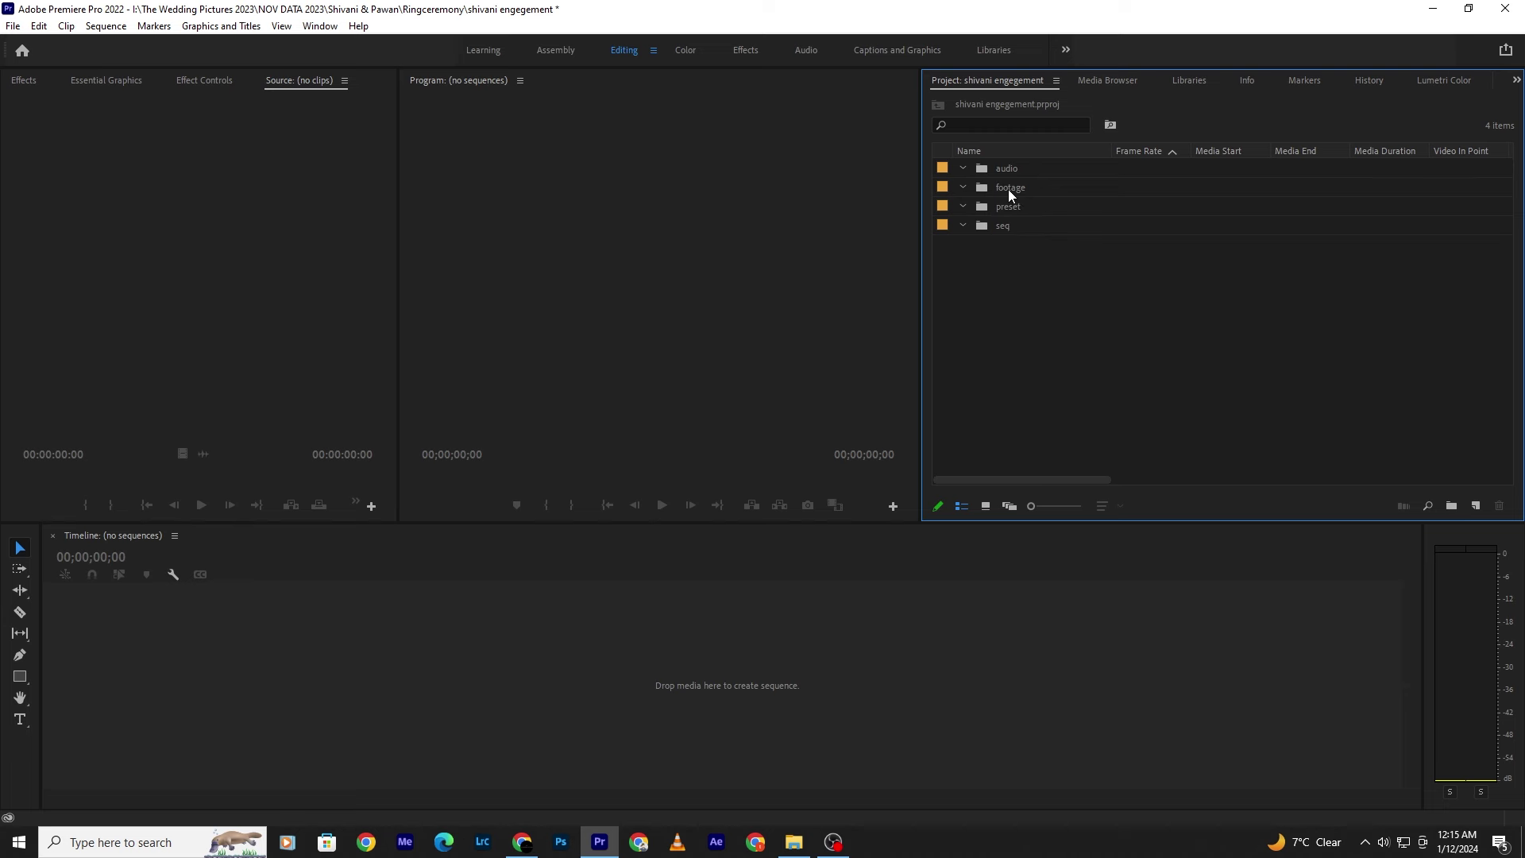
click(1003, 188)
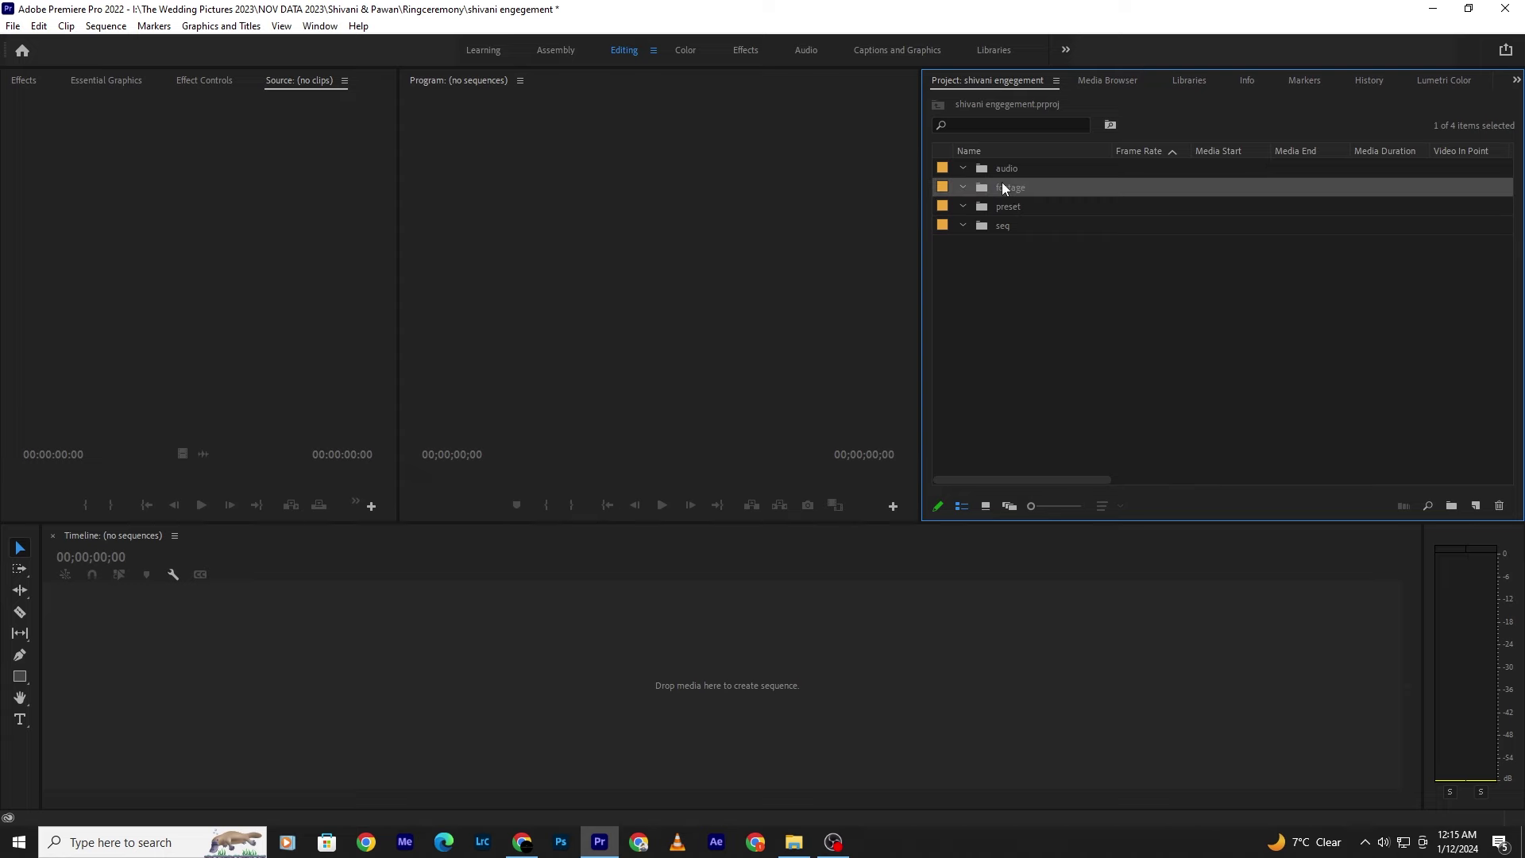
- Cancel a first import attempt and reselect the footage bin as the import destination
key(ctrl+i)
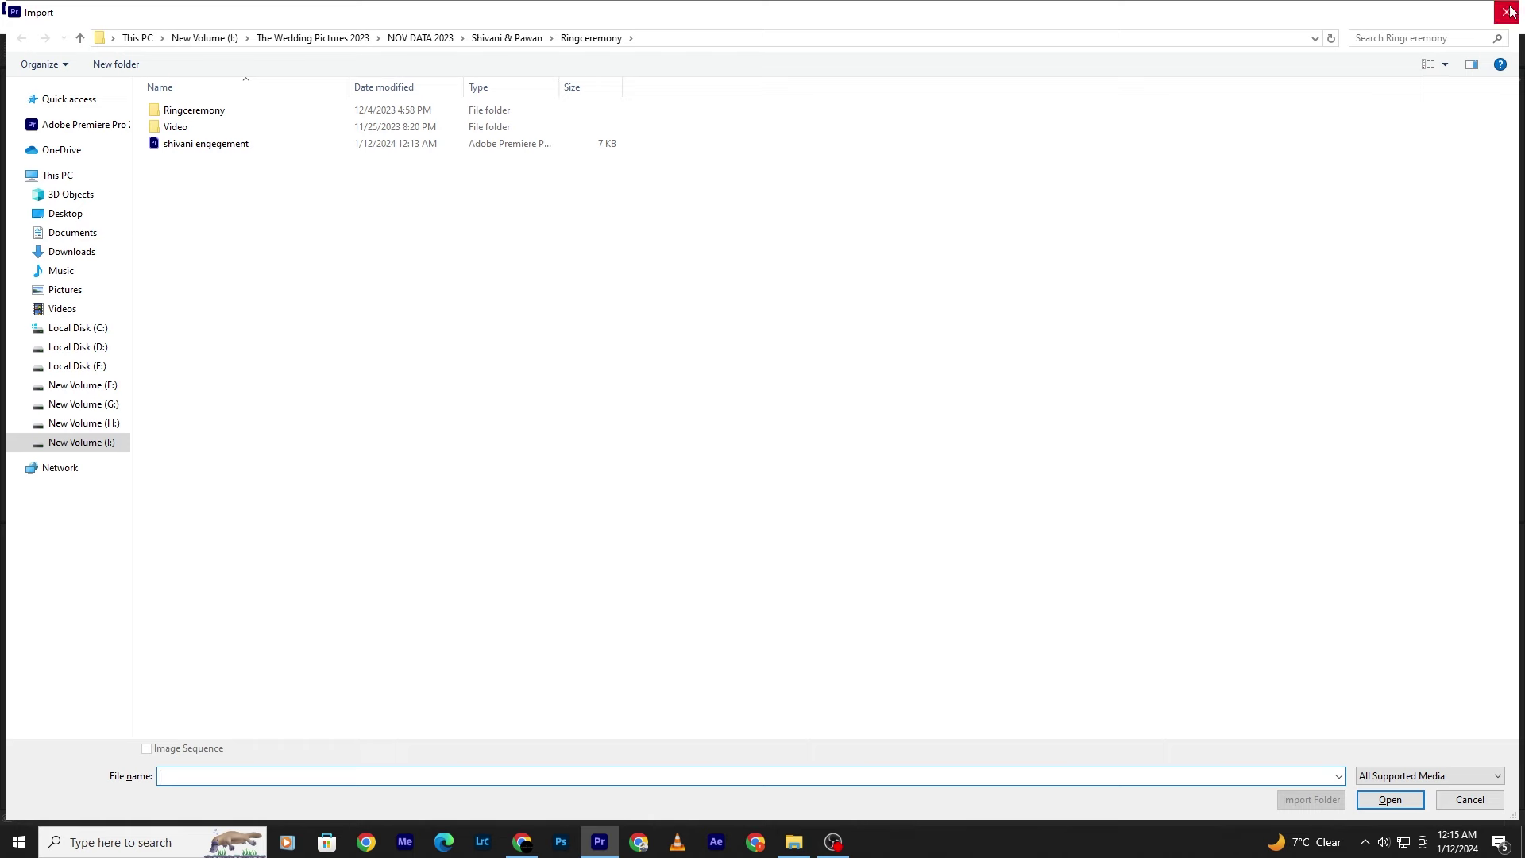
click(1506, 11)
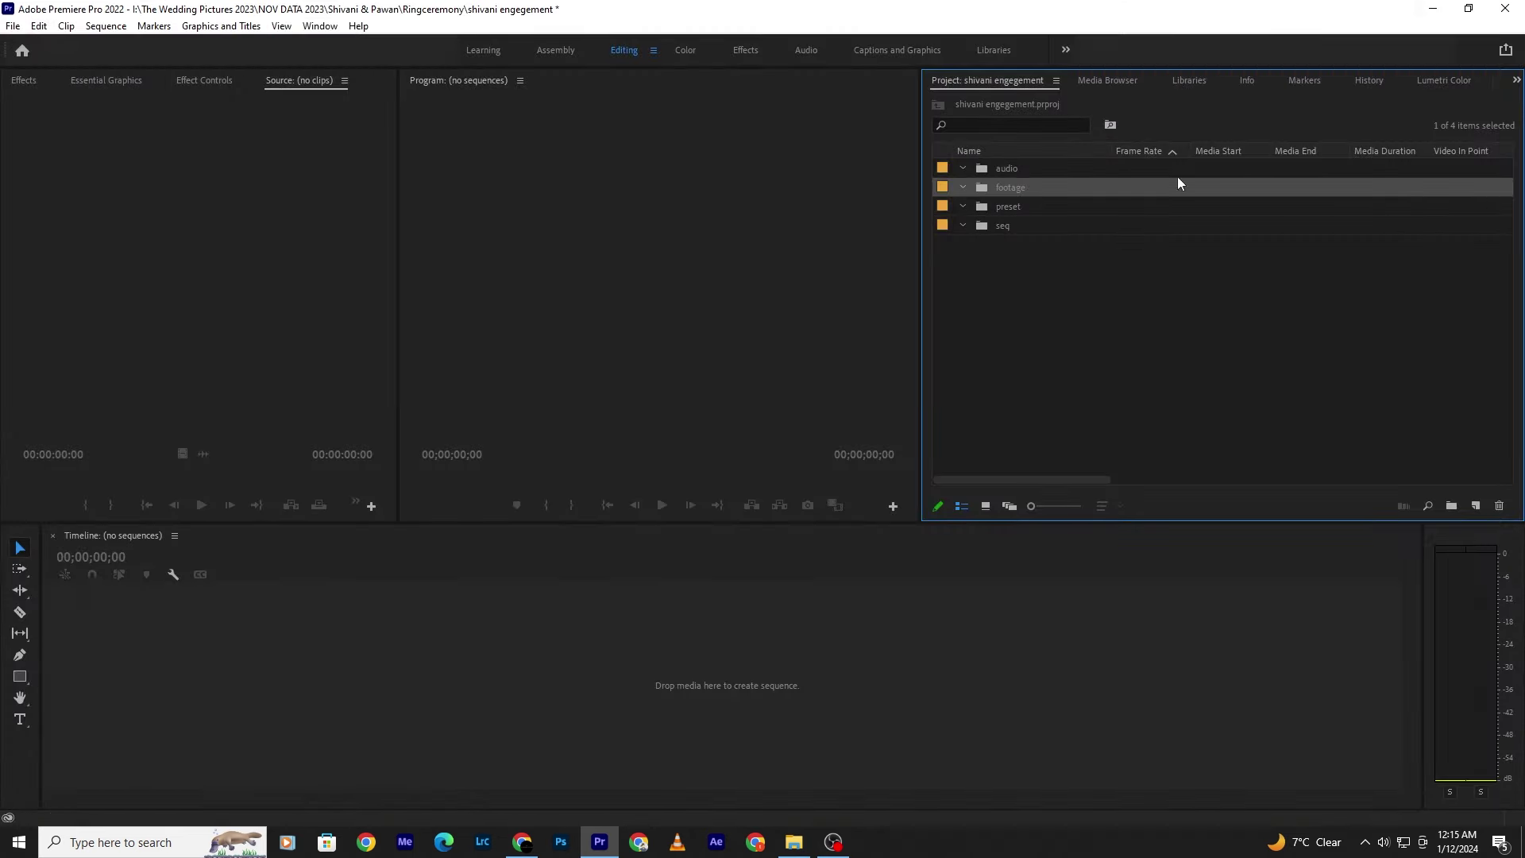
click(1013, 187)
click(1013, 259)
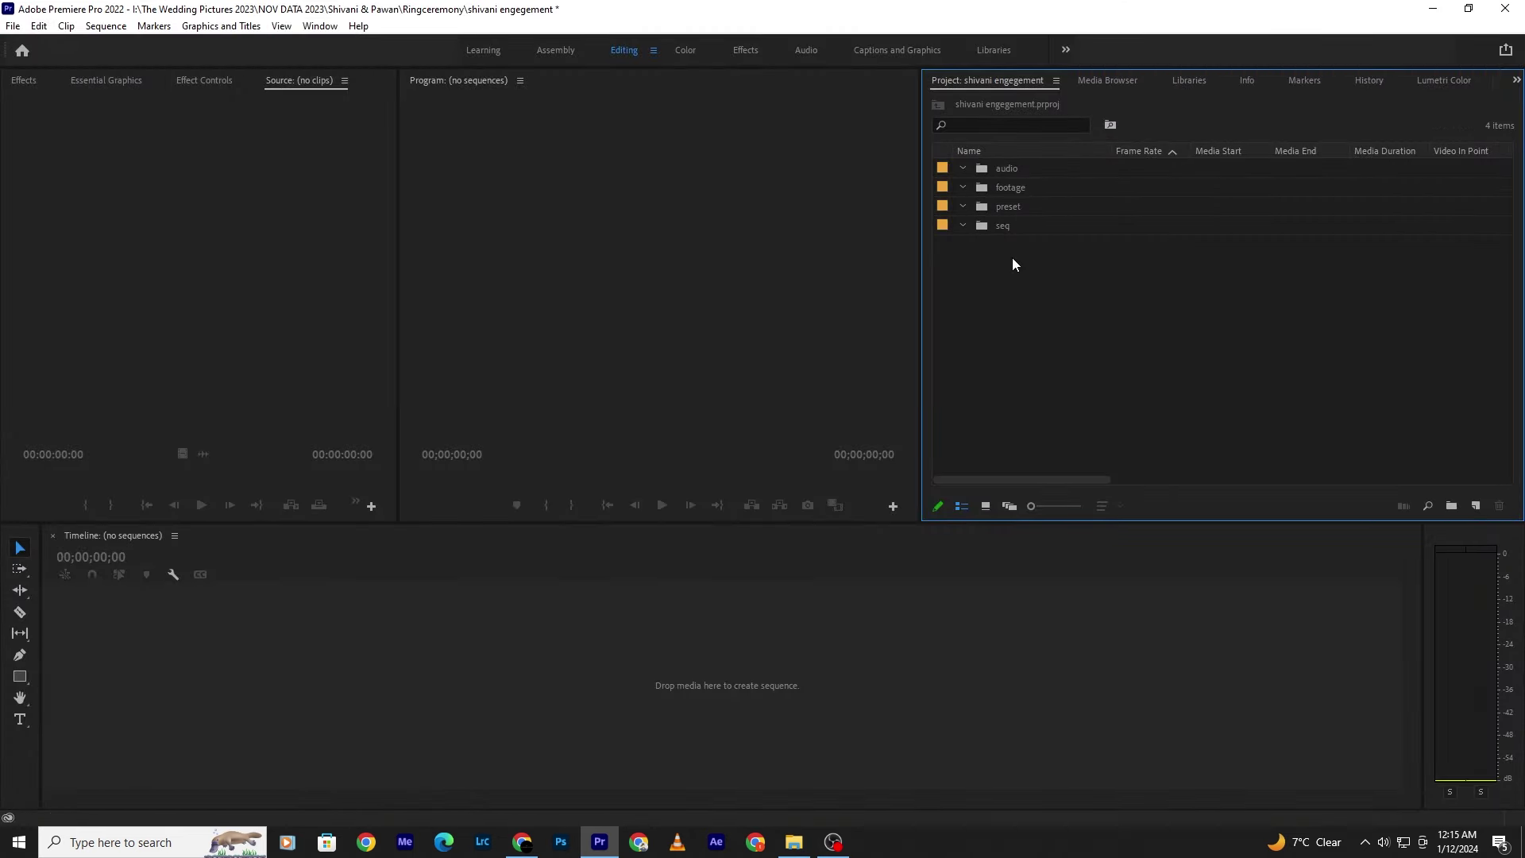
click(1021, 189)
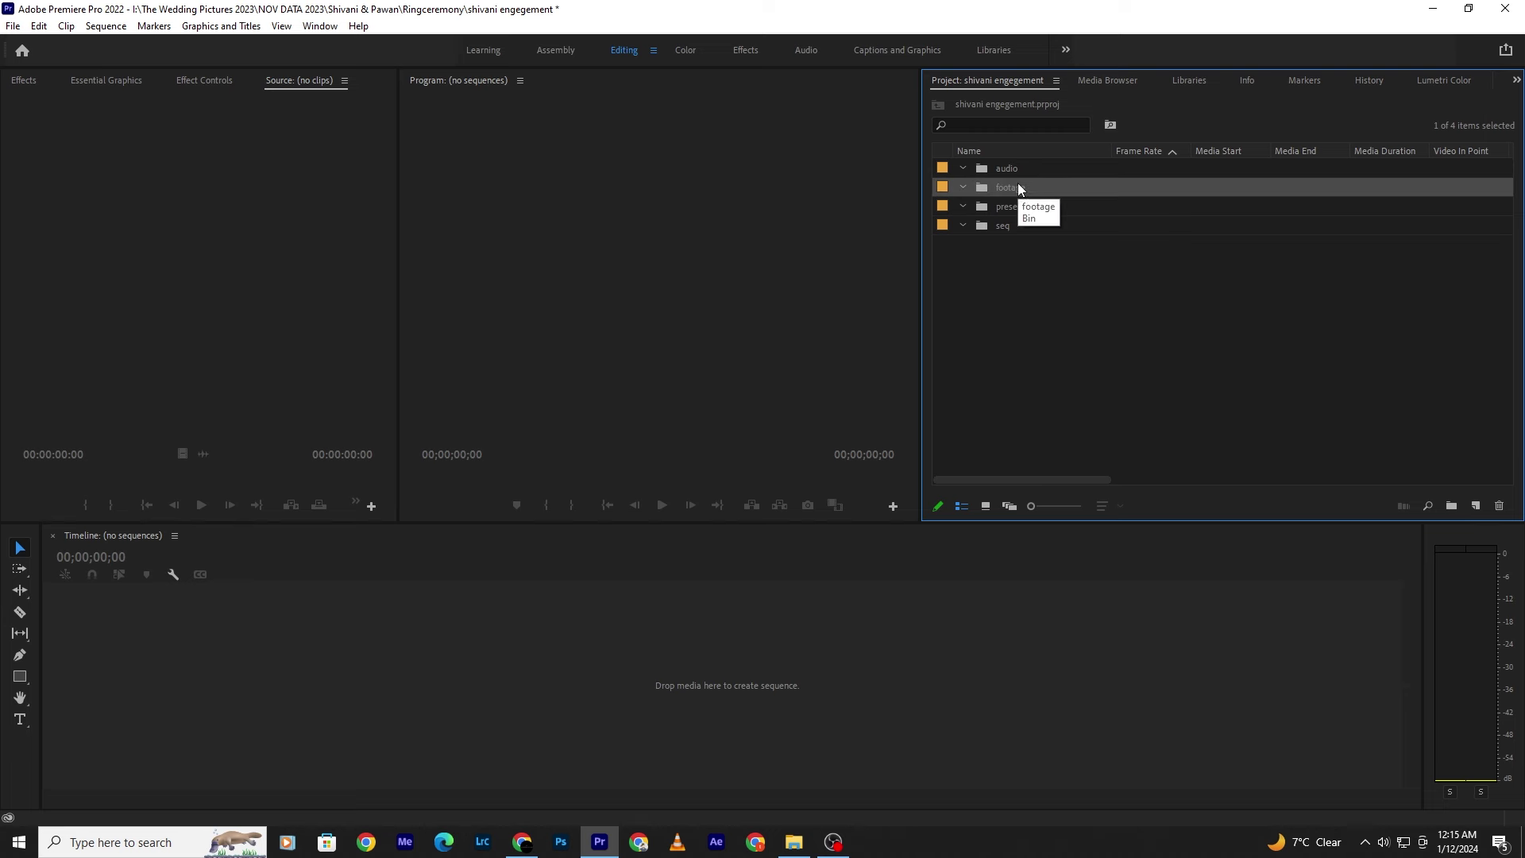
click(1006, 170)
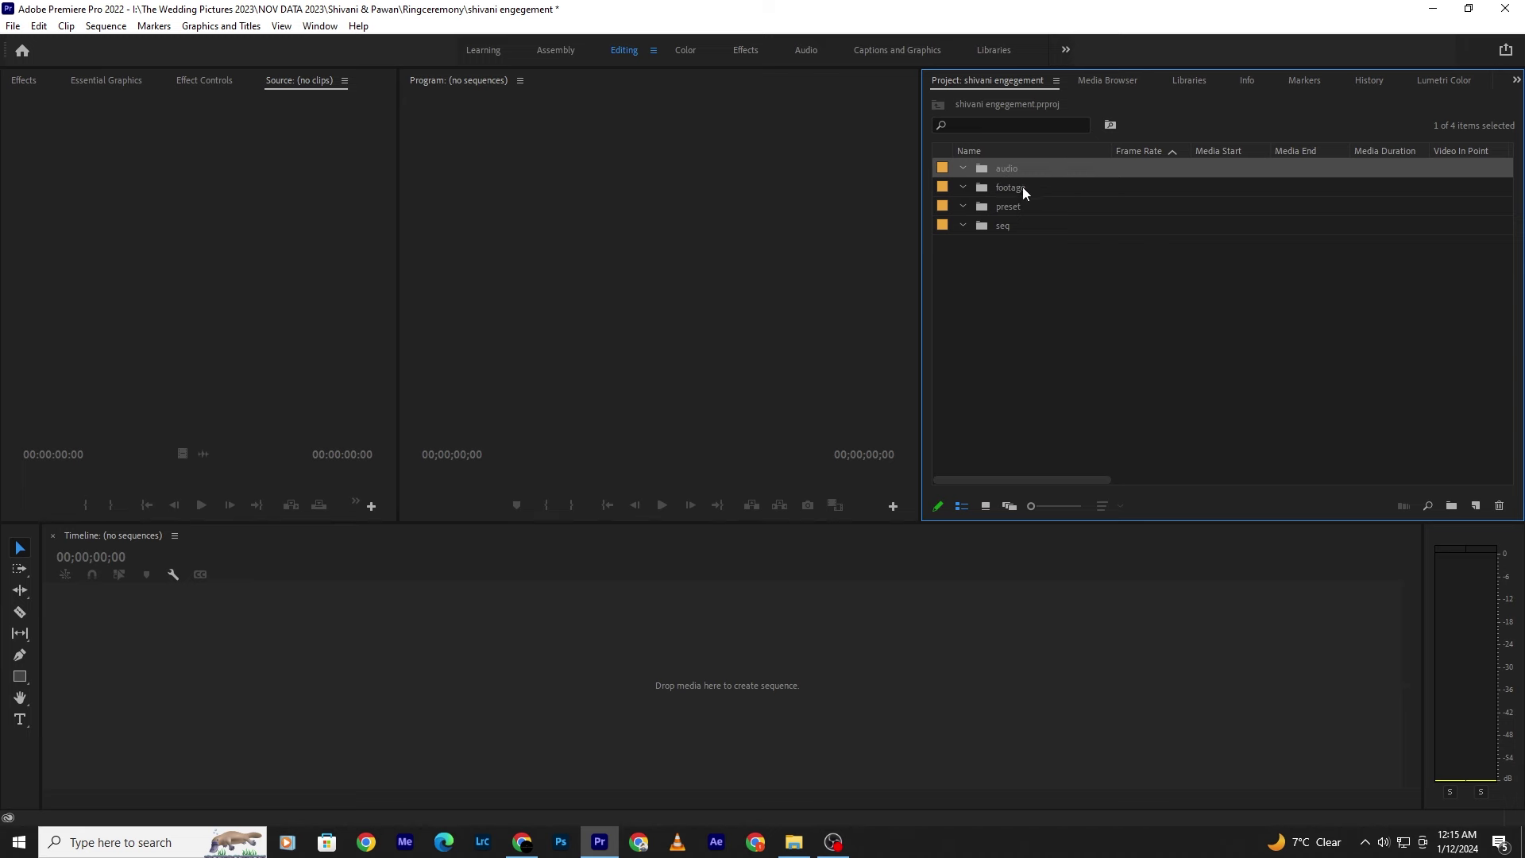
click(1015, 189)
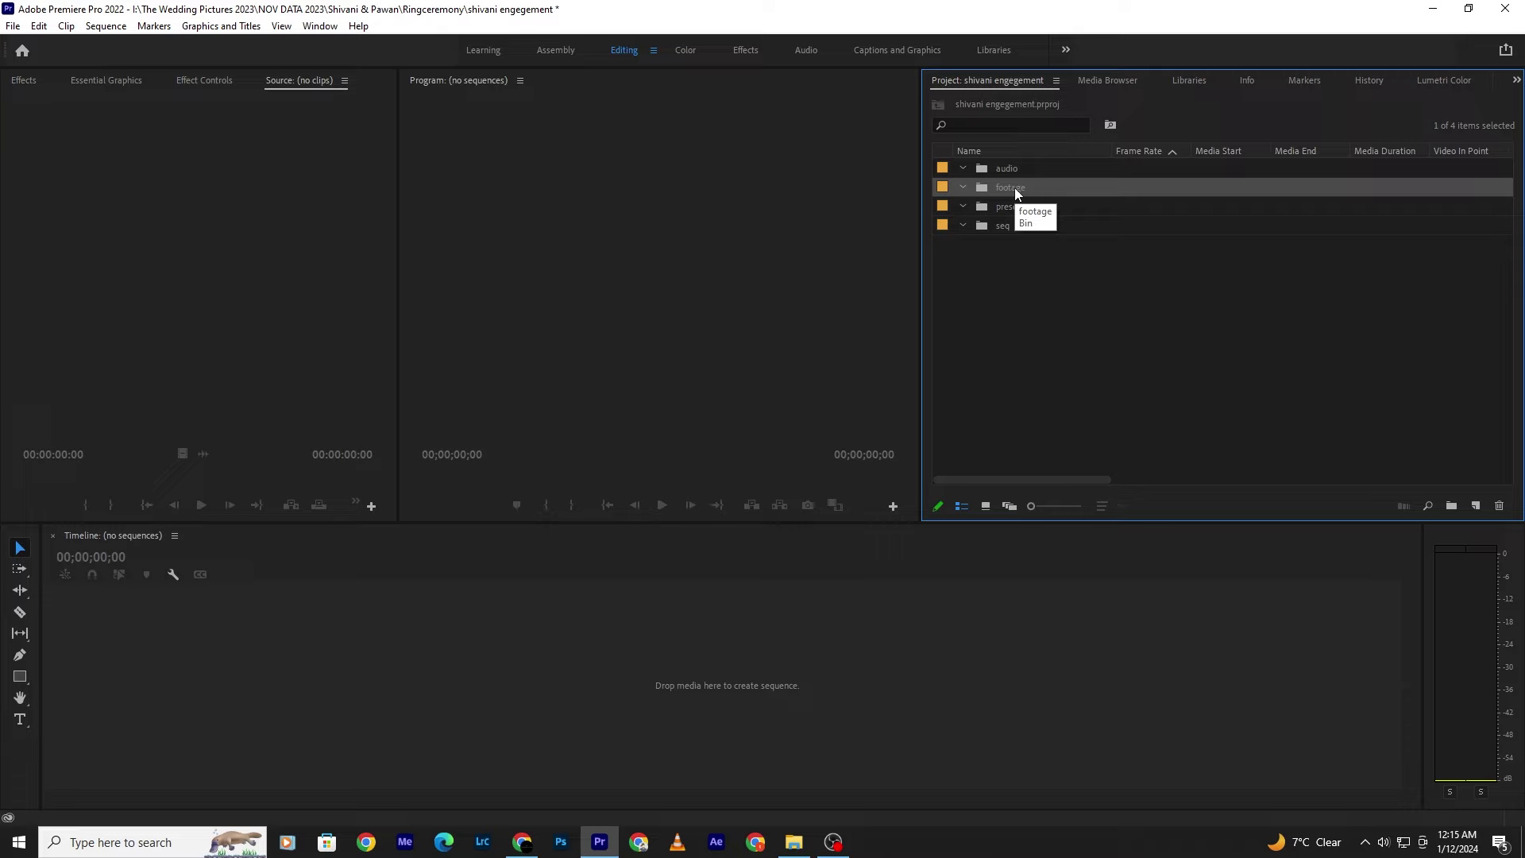
- Open the Ringceremony Video folder in the import dialog, shown as extra large icons
key(ctrl+i)
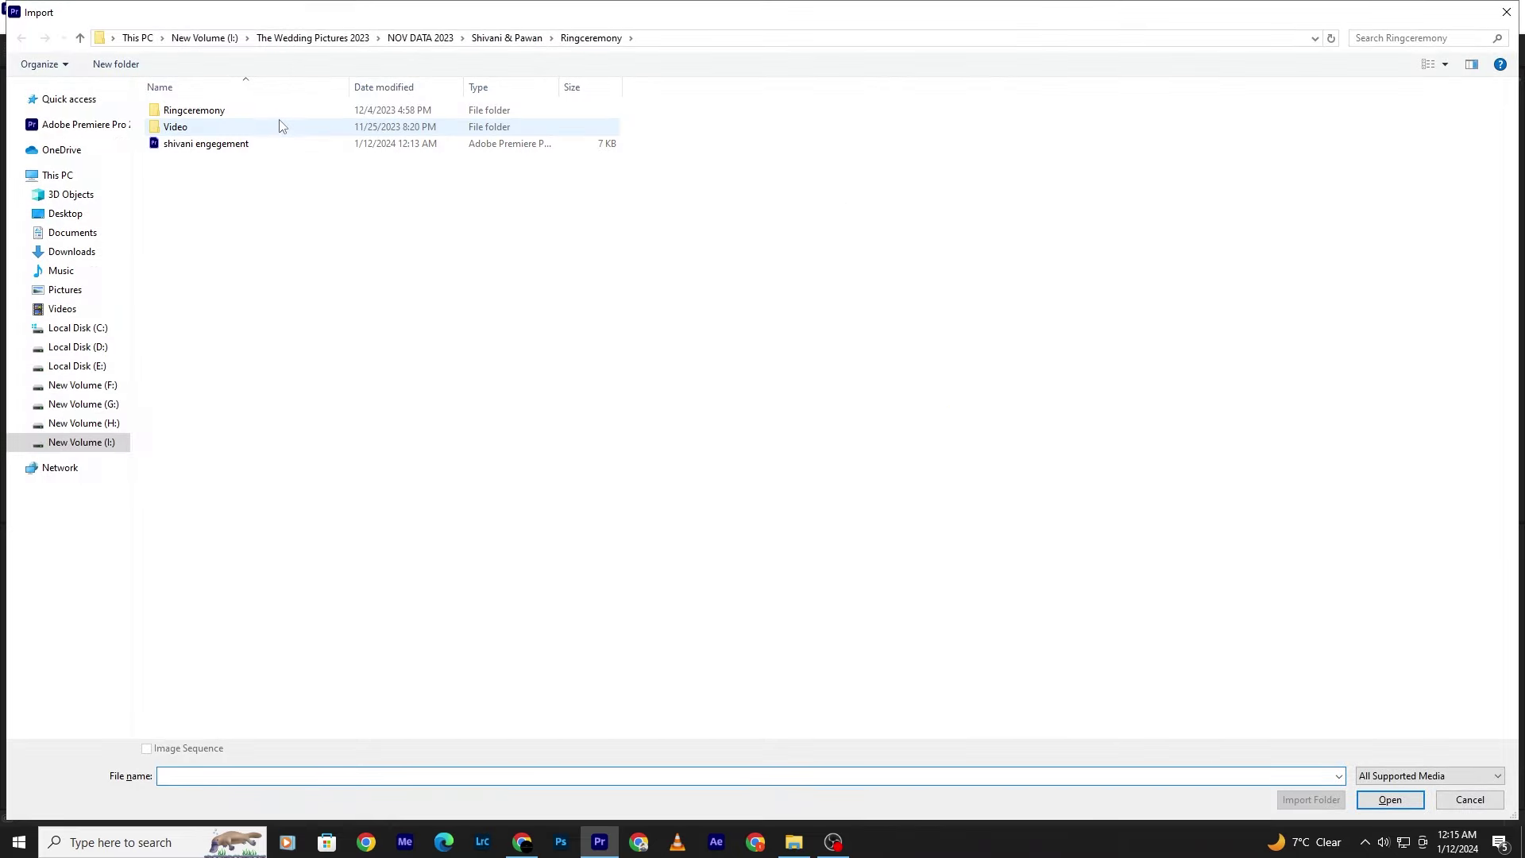
double_click(255, 127)
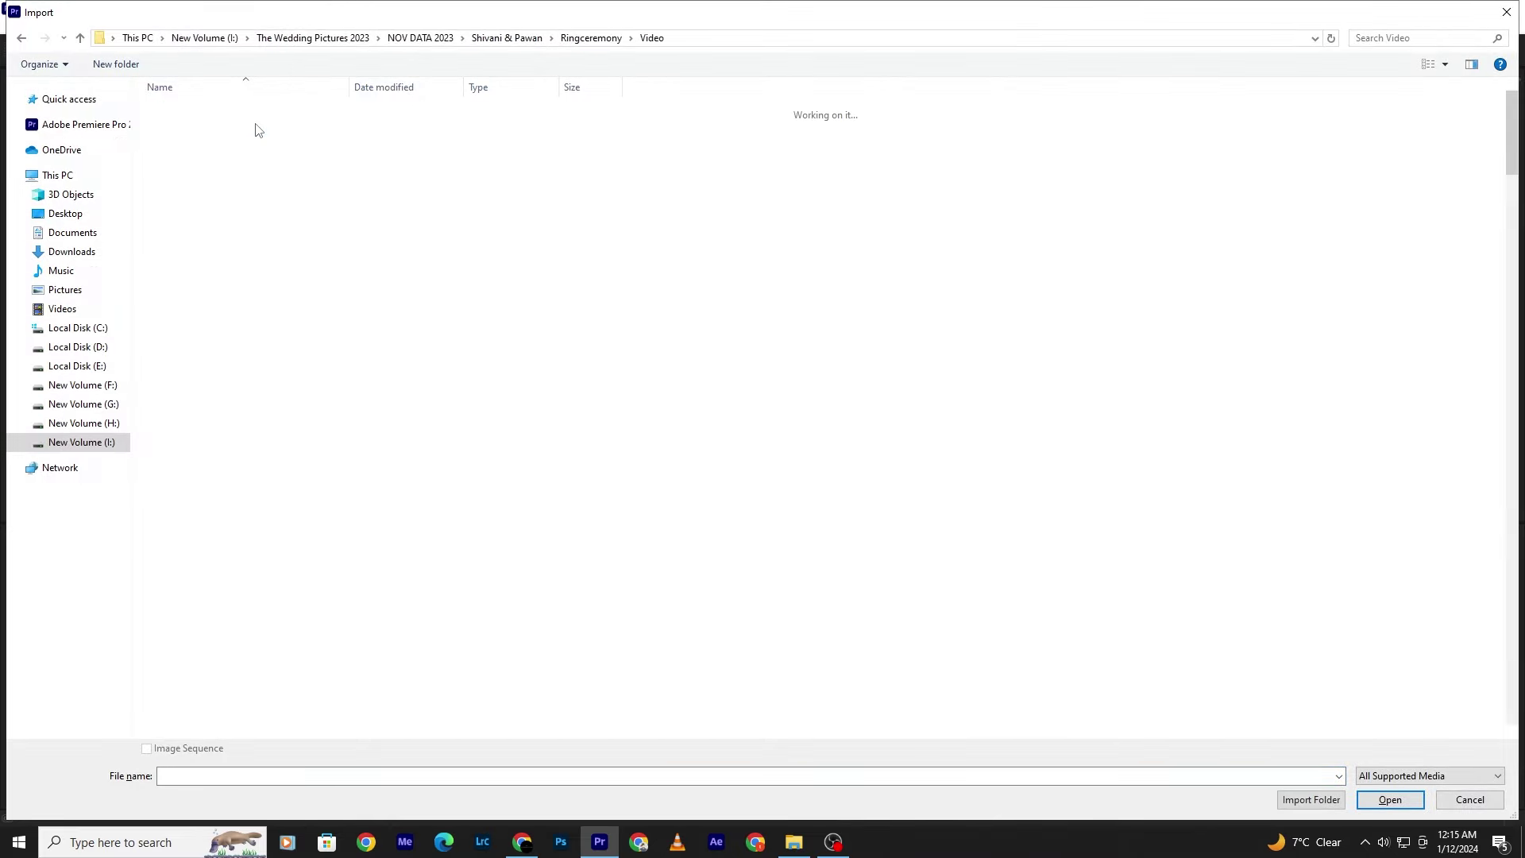
right_click(780, 147)
mouse_move(874, 157)
click(968, 158)
click(274, 242)
scroll(437, 380, down, 3)
scroll(438, 379, down, 6)
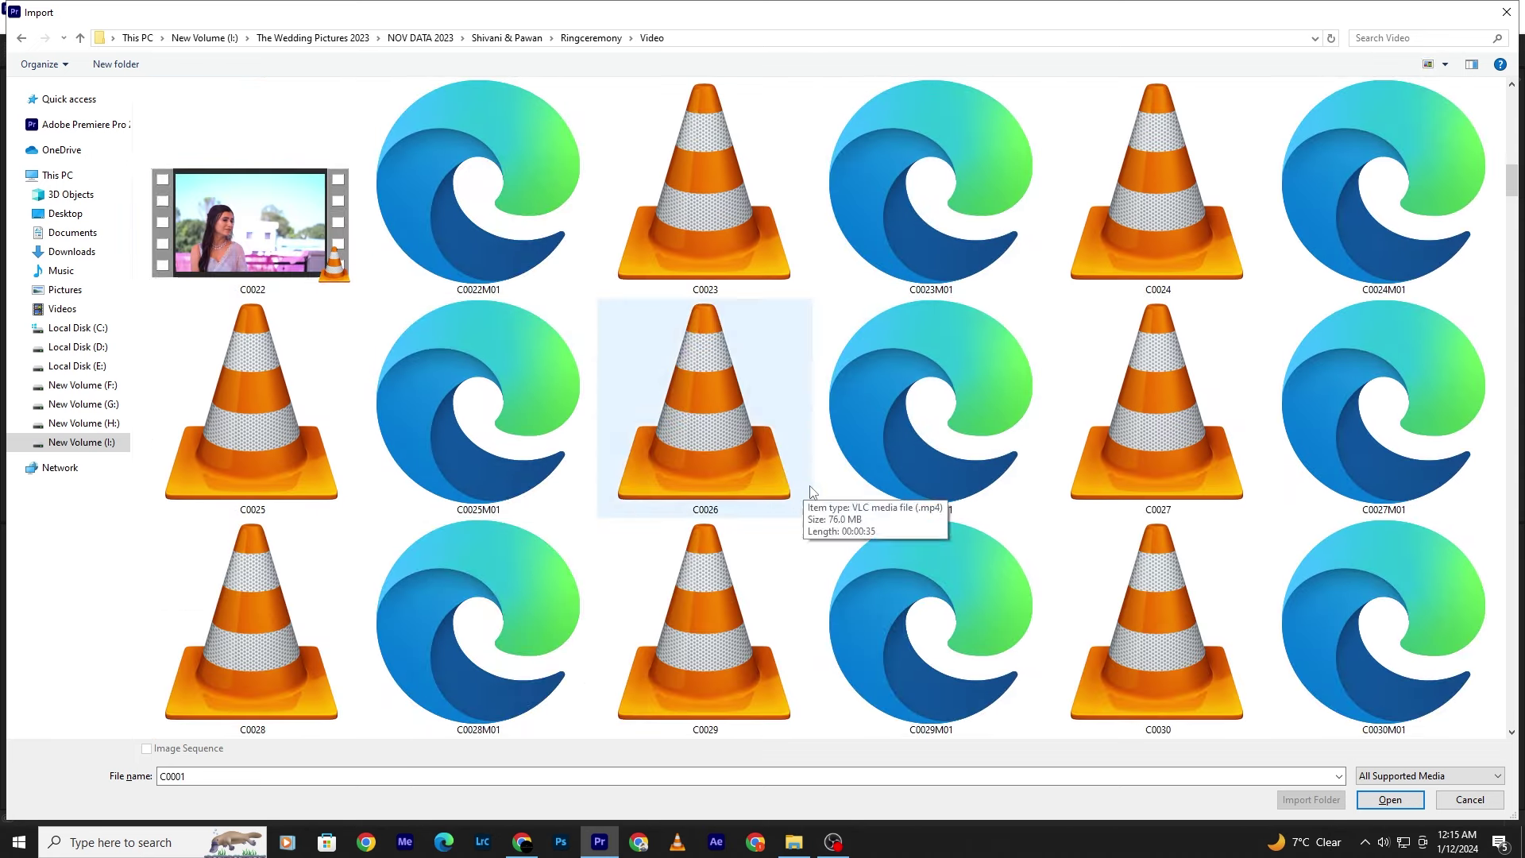
scroll(850, 502, down, 2)
scroll(862, 513, down, 2)
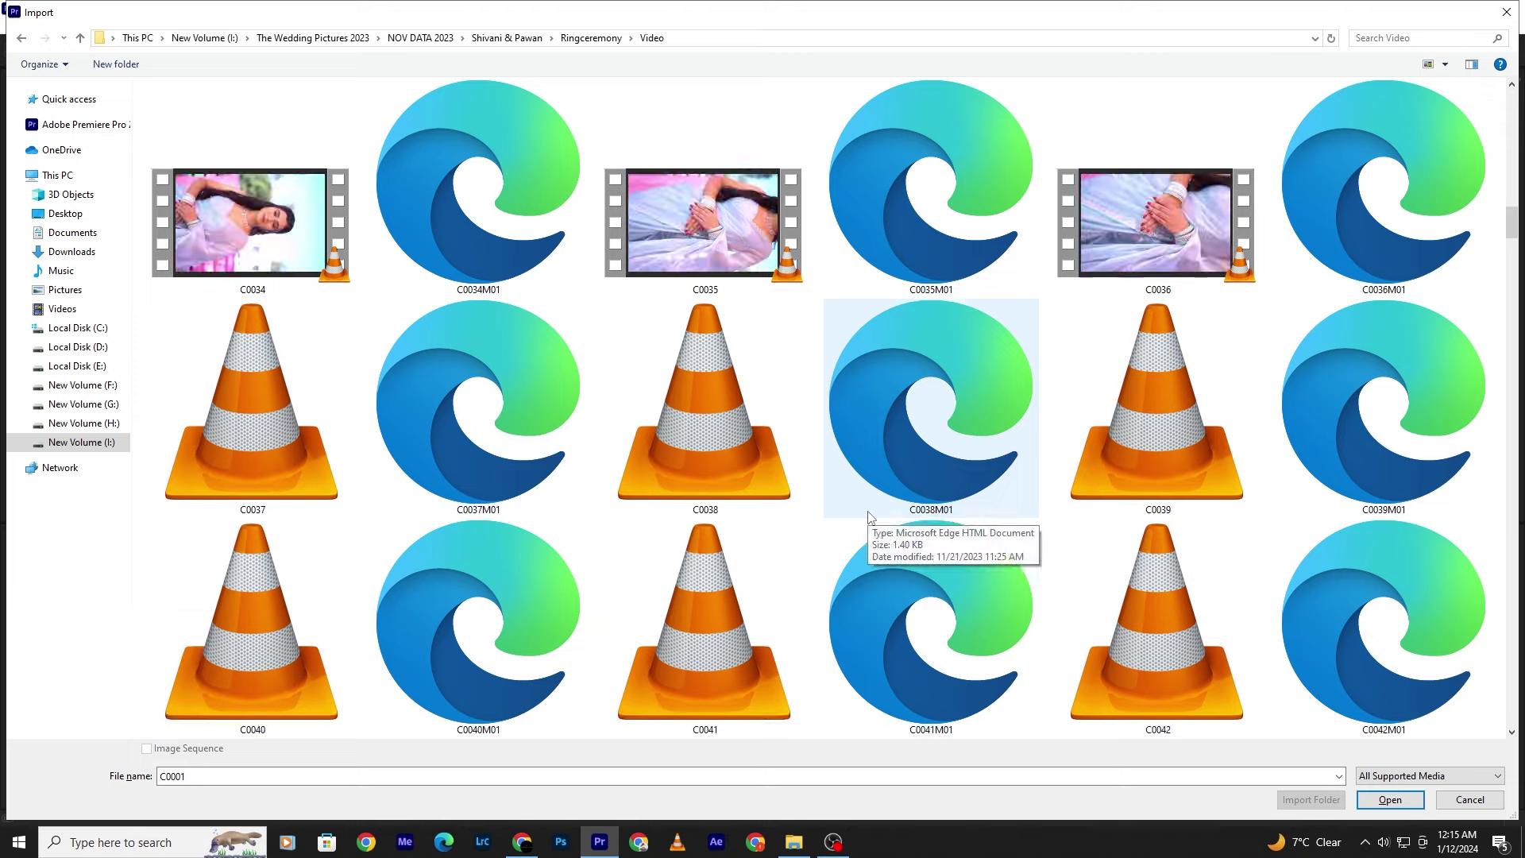
scroll(1090, 619, down, 2)
scroll(1090, 618, down, 2)
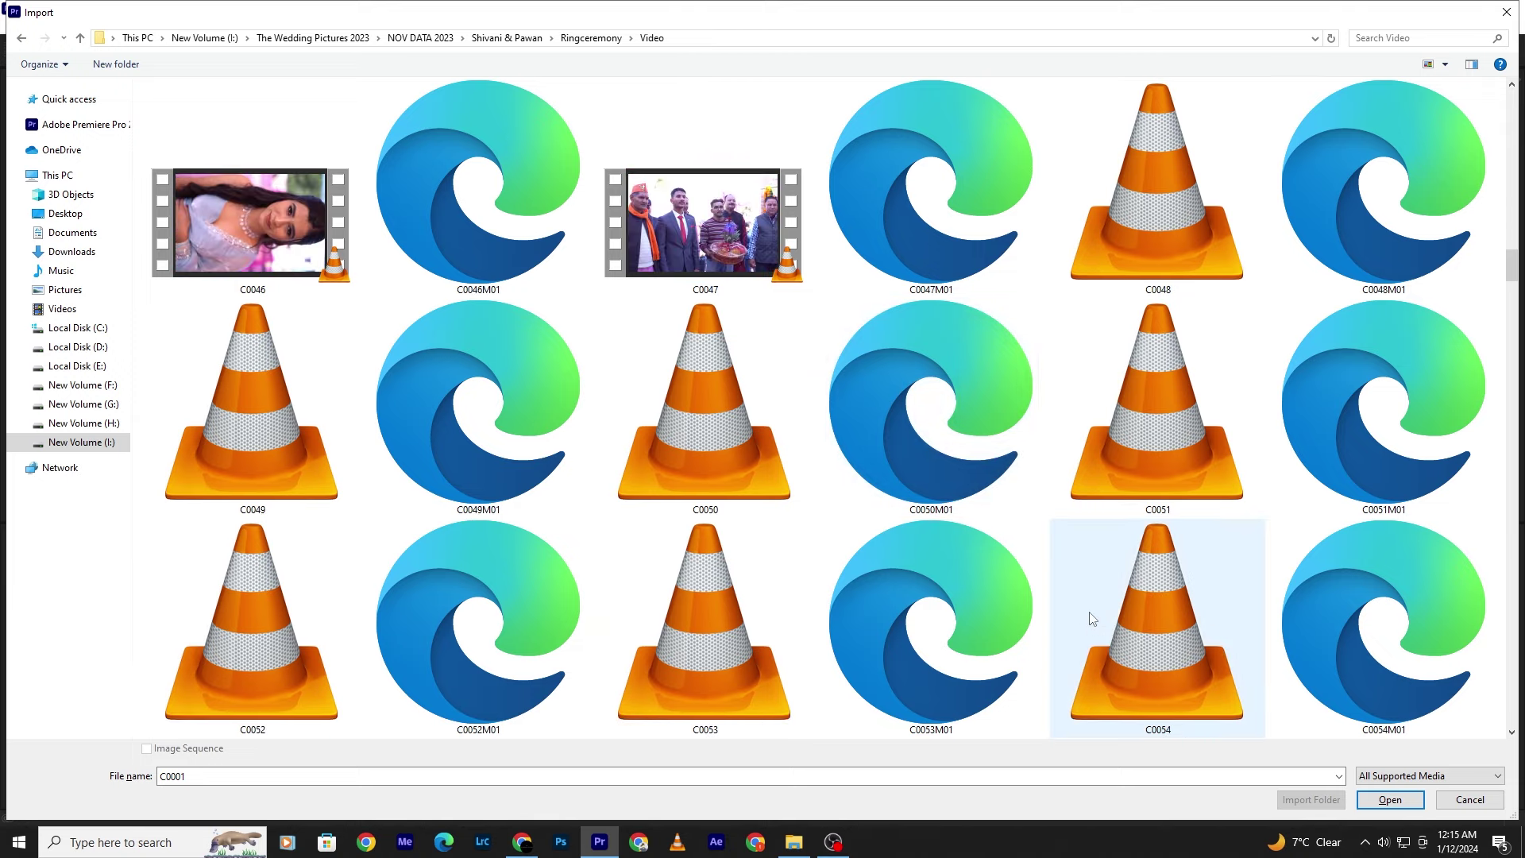
- Import every file in the Video folder and dismiss the sidecar-file failure notice
key(ctrl+a)
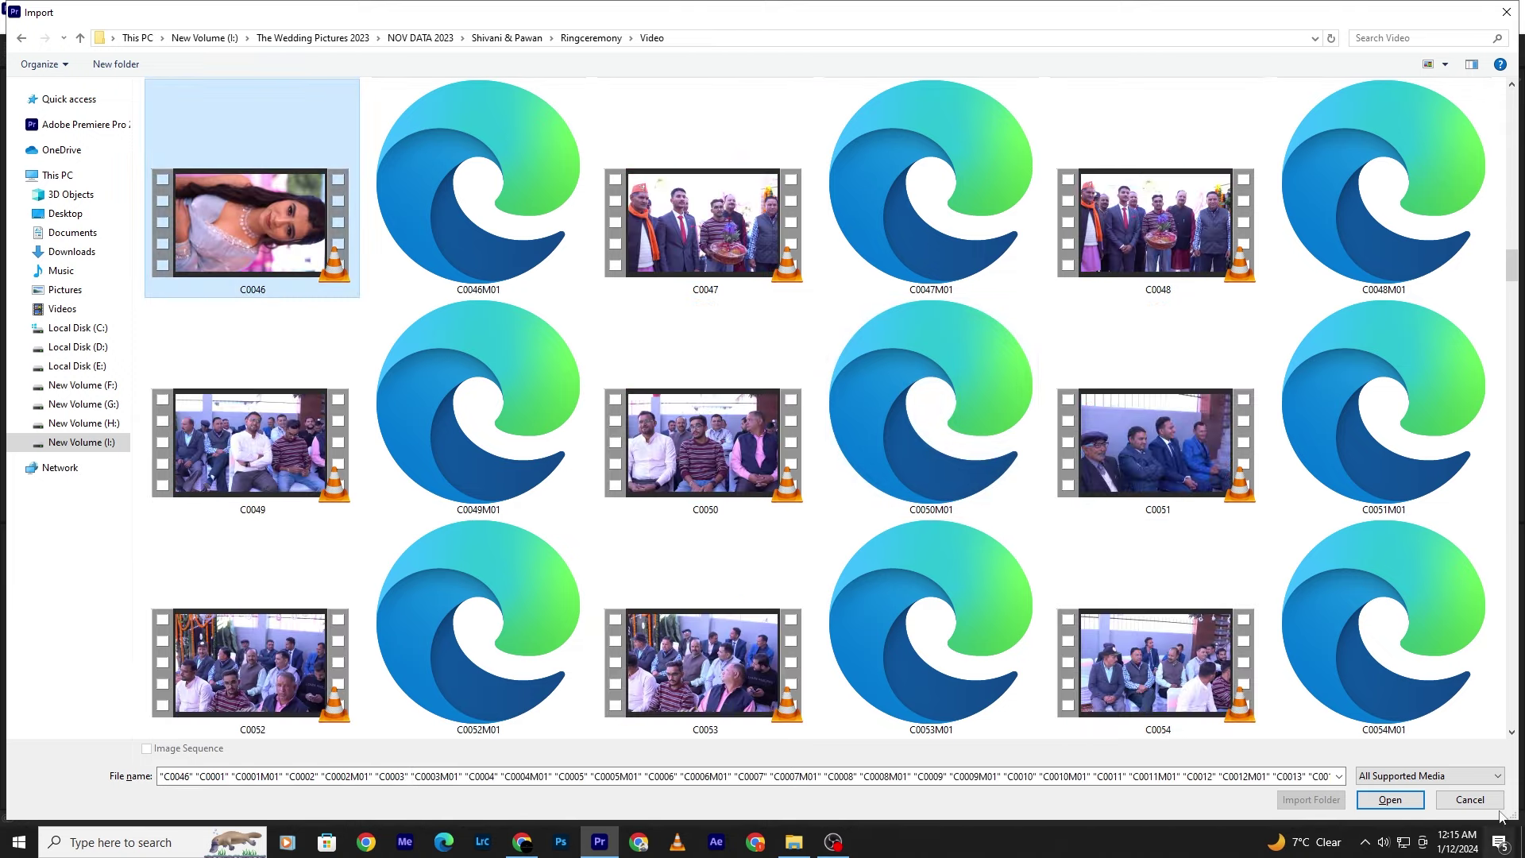
click(1411, 799)
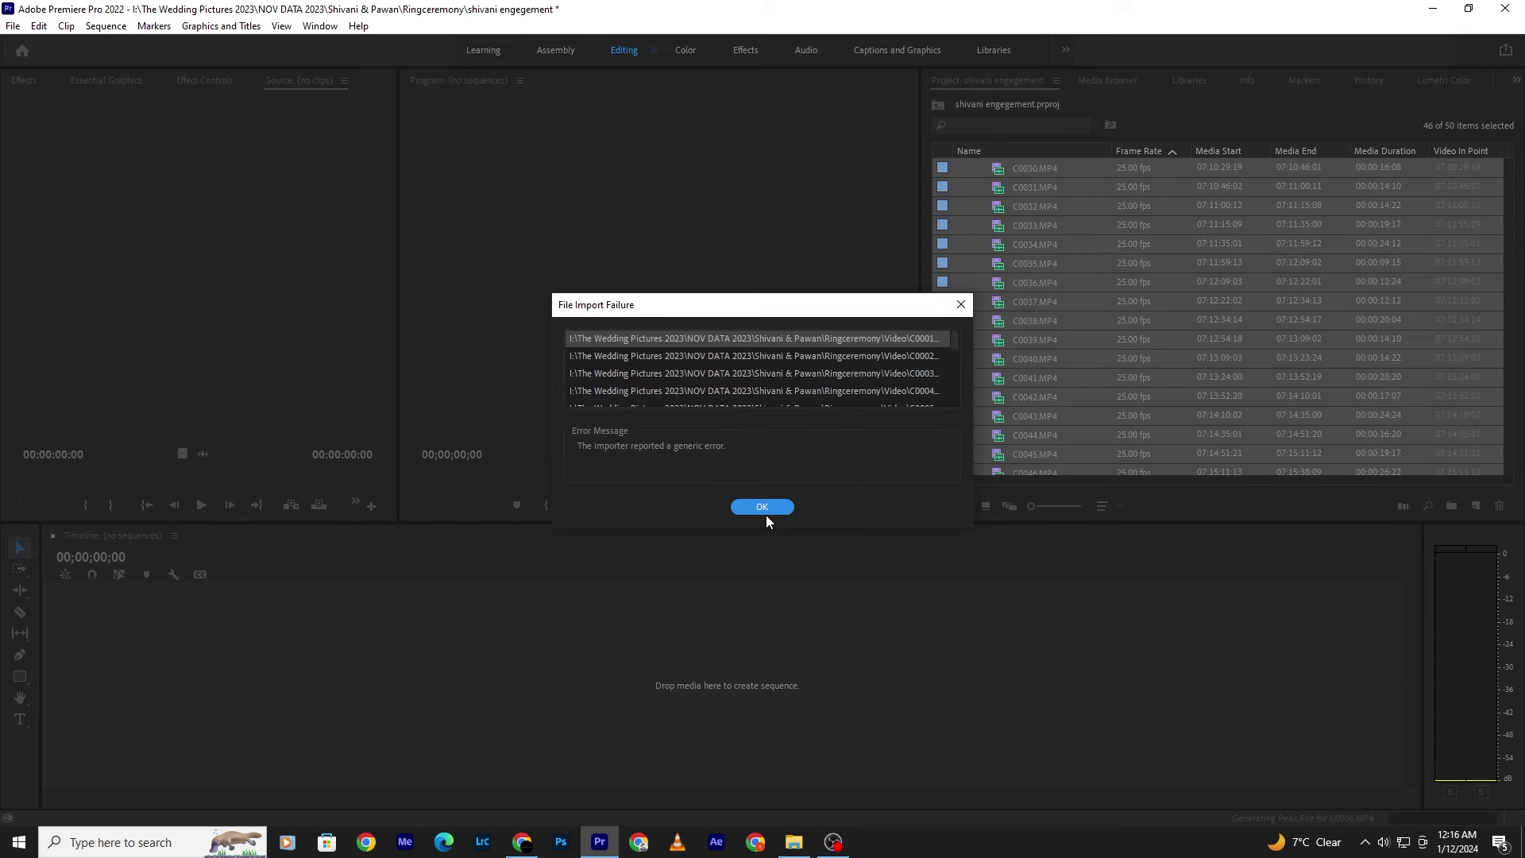
click(767, 513)
- Check the footage bin's 46 clips by collapsing and expanding it, then open it in its own tab
drag(1508, 357, 1494, 162)
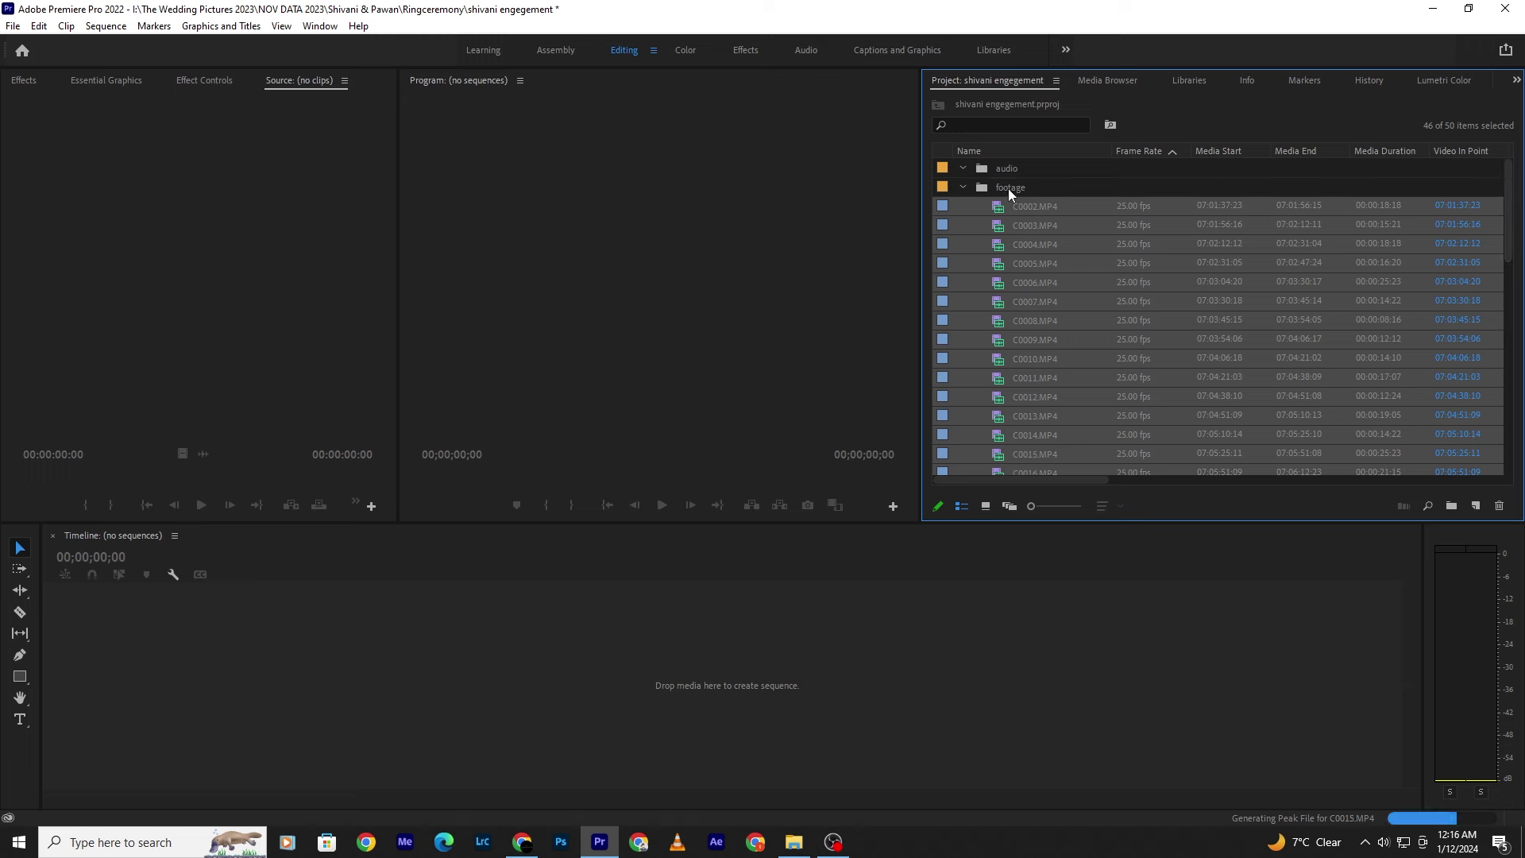
click(1008, 189)
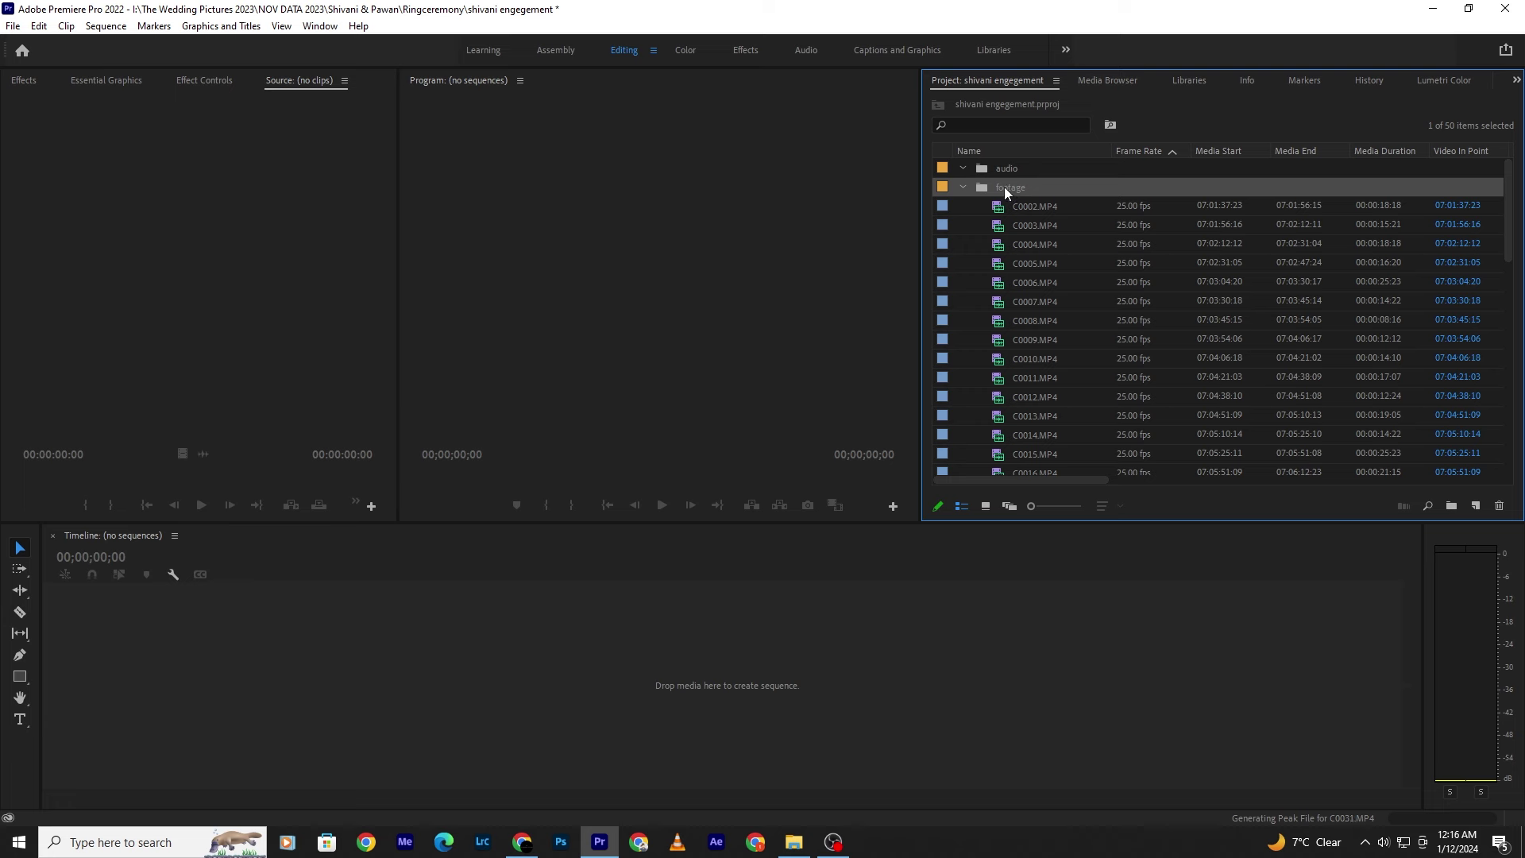
click(1007, 245)
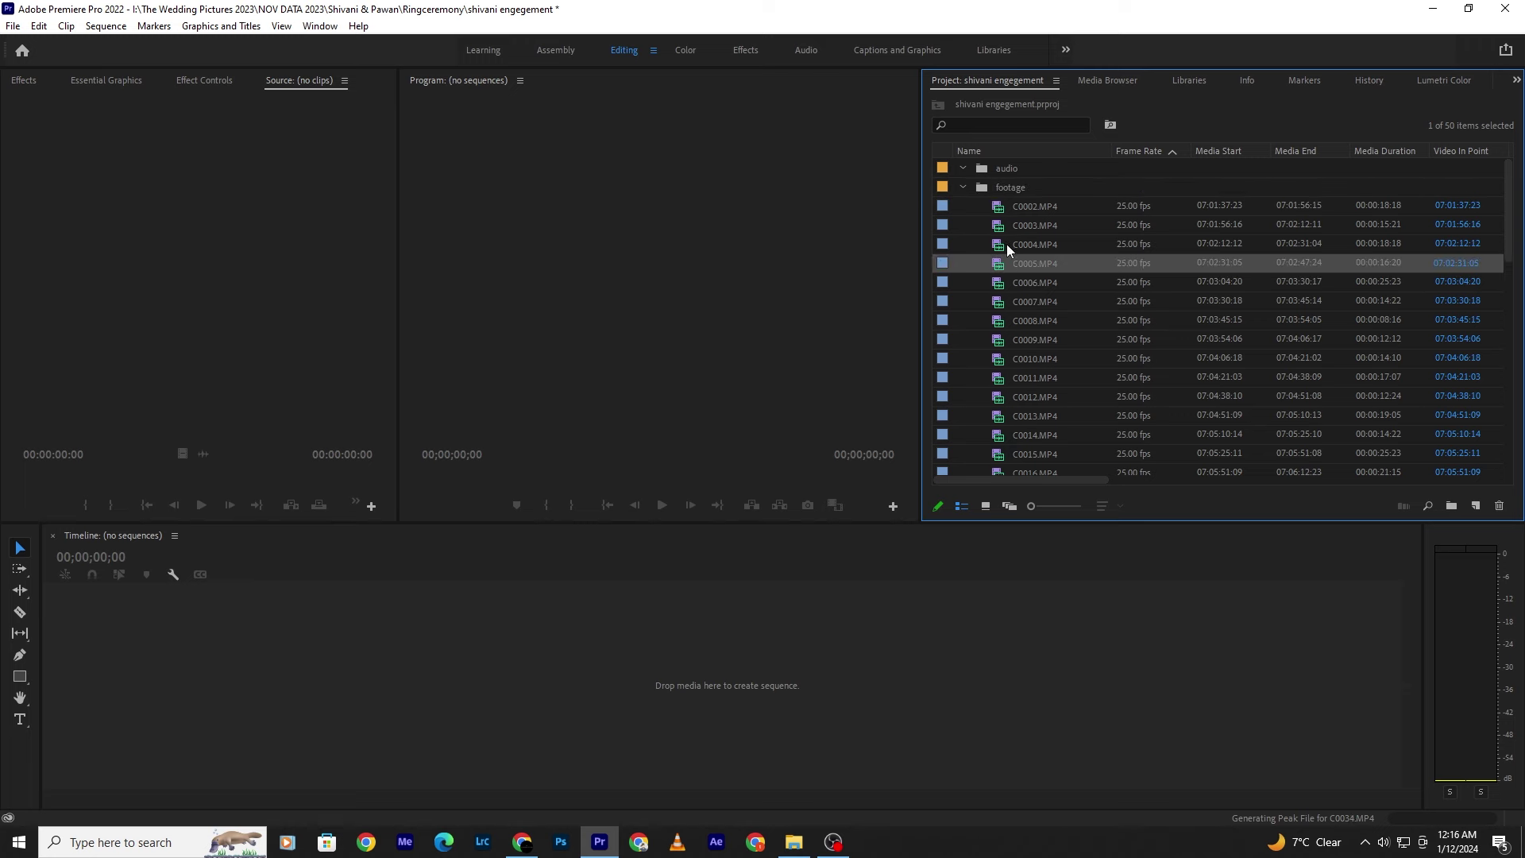
click(961, 187)
click(962, 187)
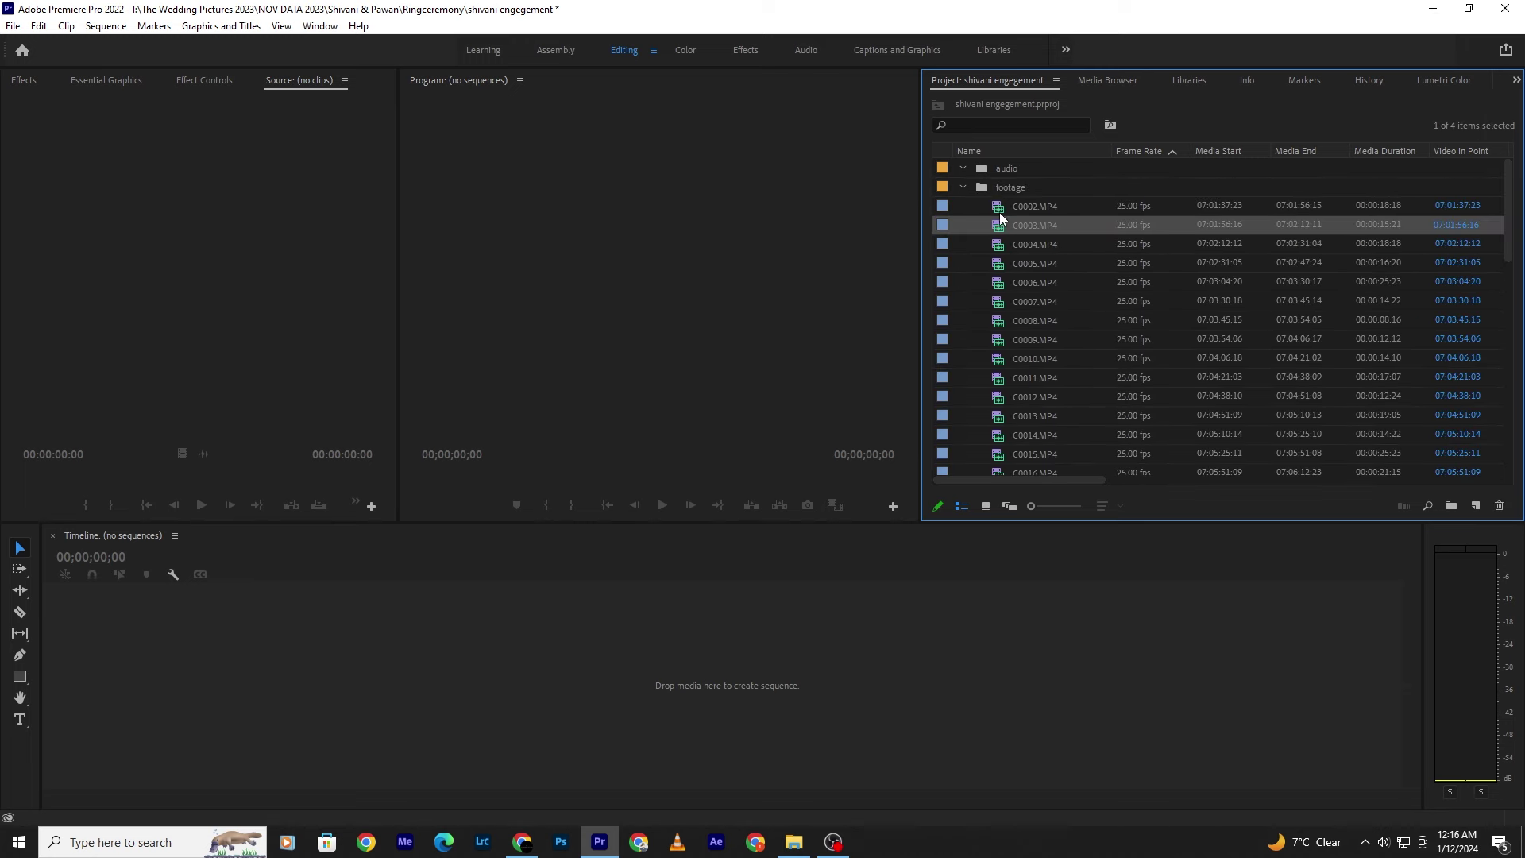
click(999, 211)
click(984, 189)
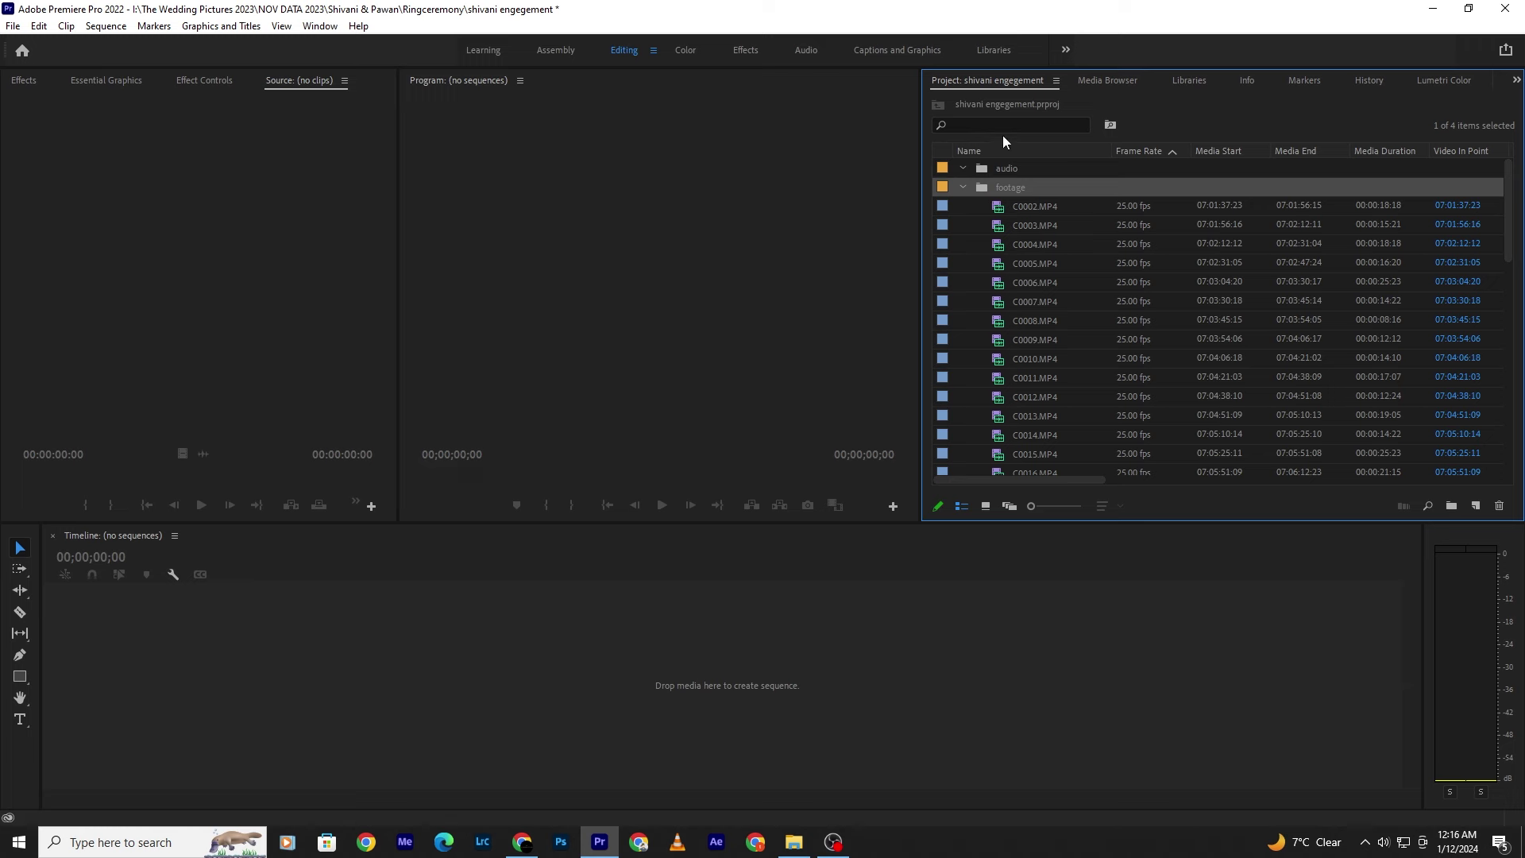
double_click(983, 188)
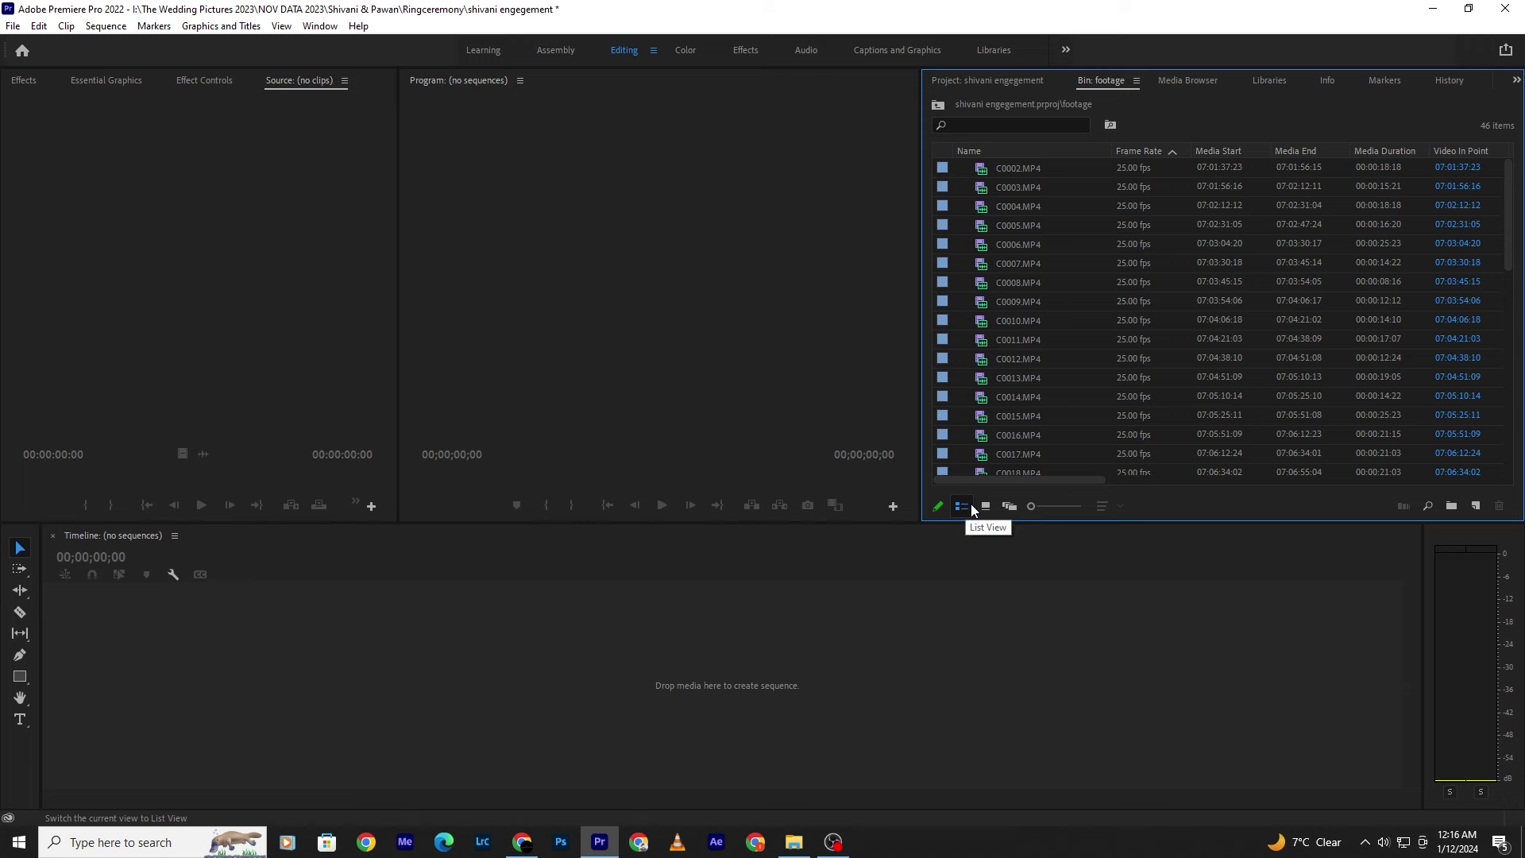
- Preview C0001, C0002, C0011 and C0012 in icon view, leave C0011 loaded, then return to list view
click(985, 508)
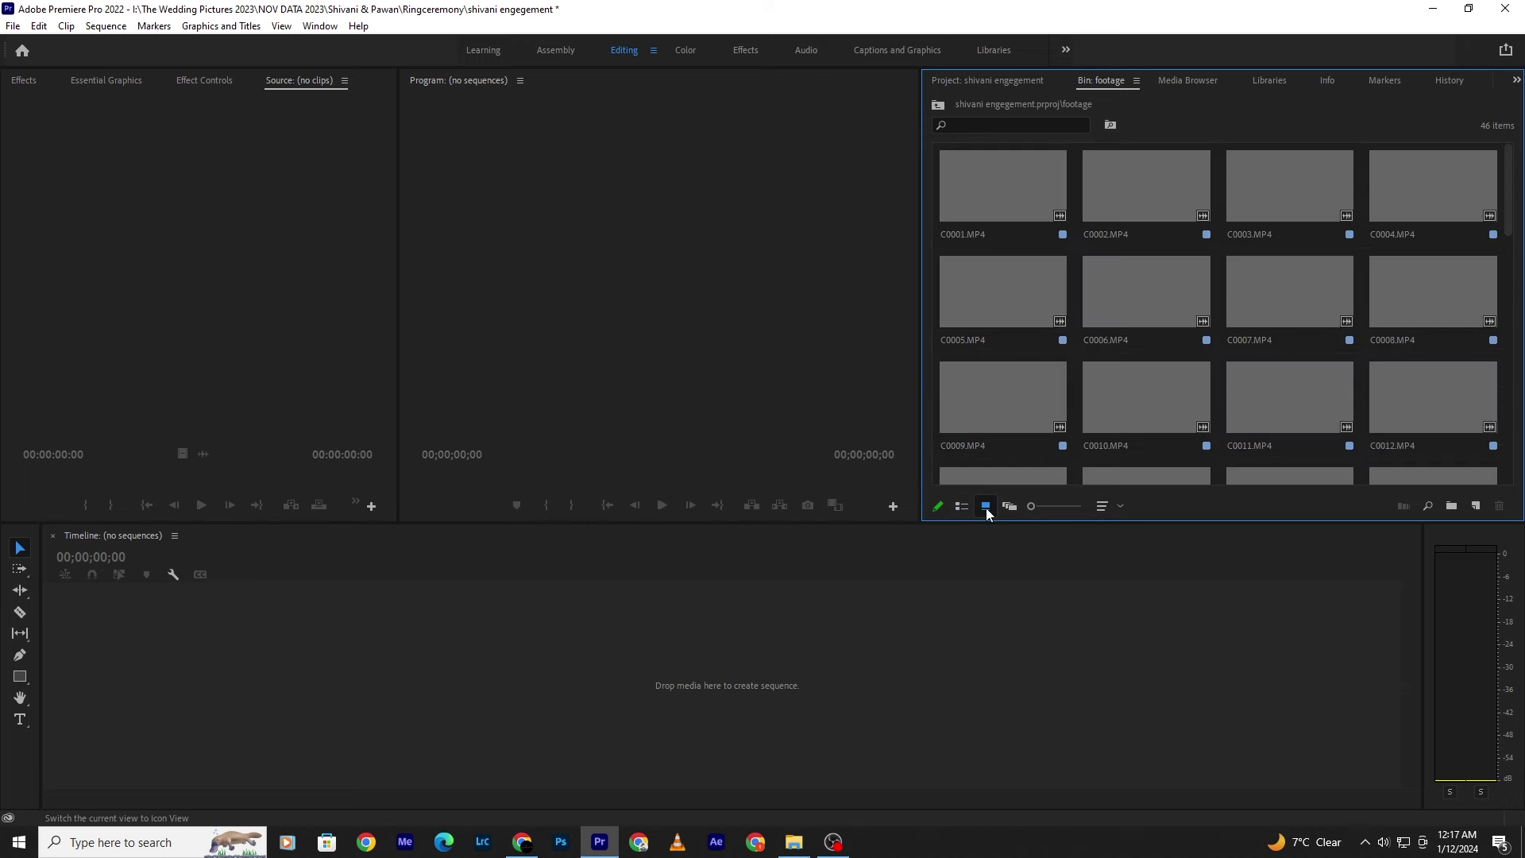
double_click(1043, 163)
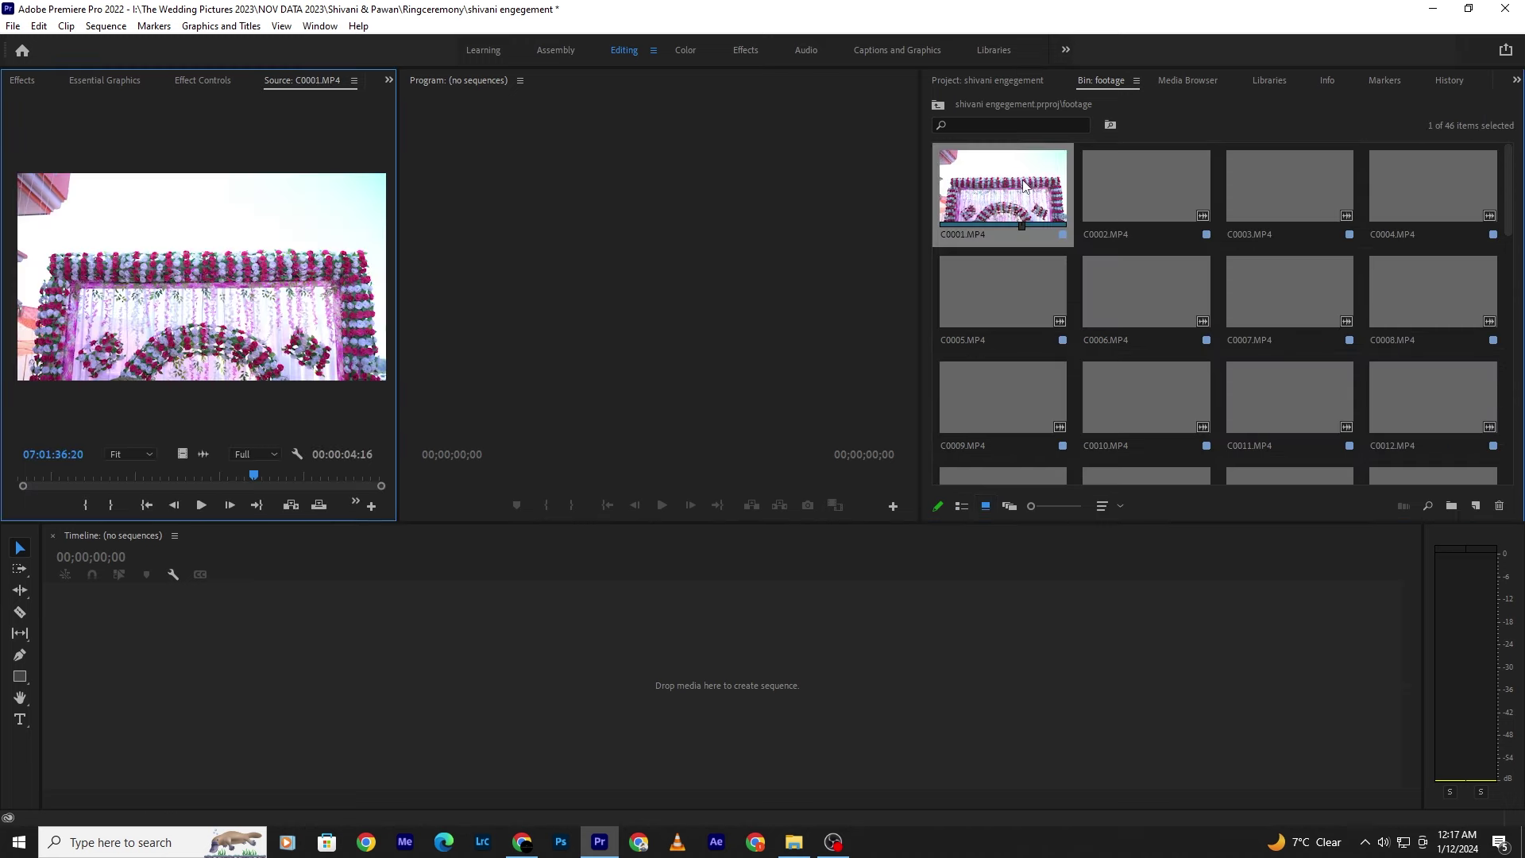
double_click(1148, 201)
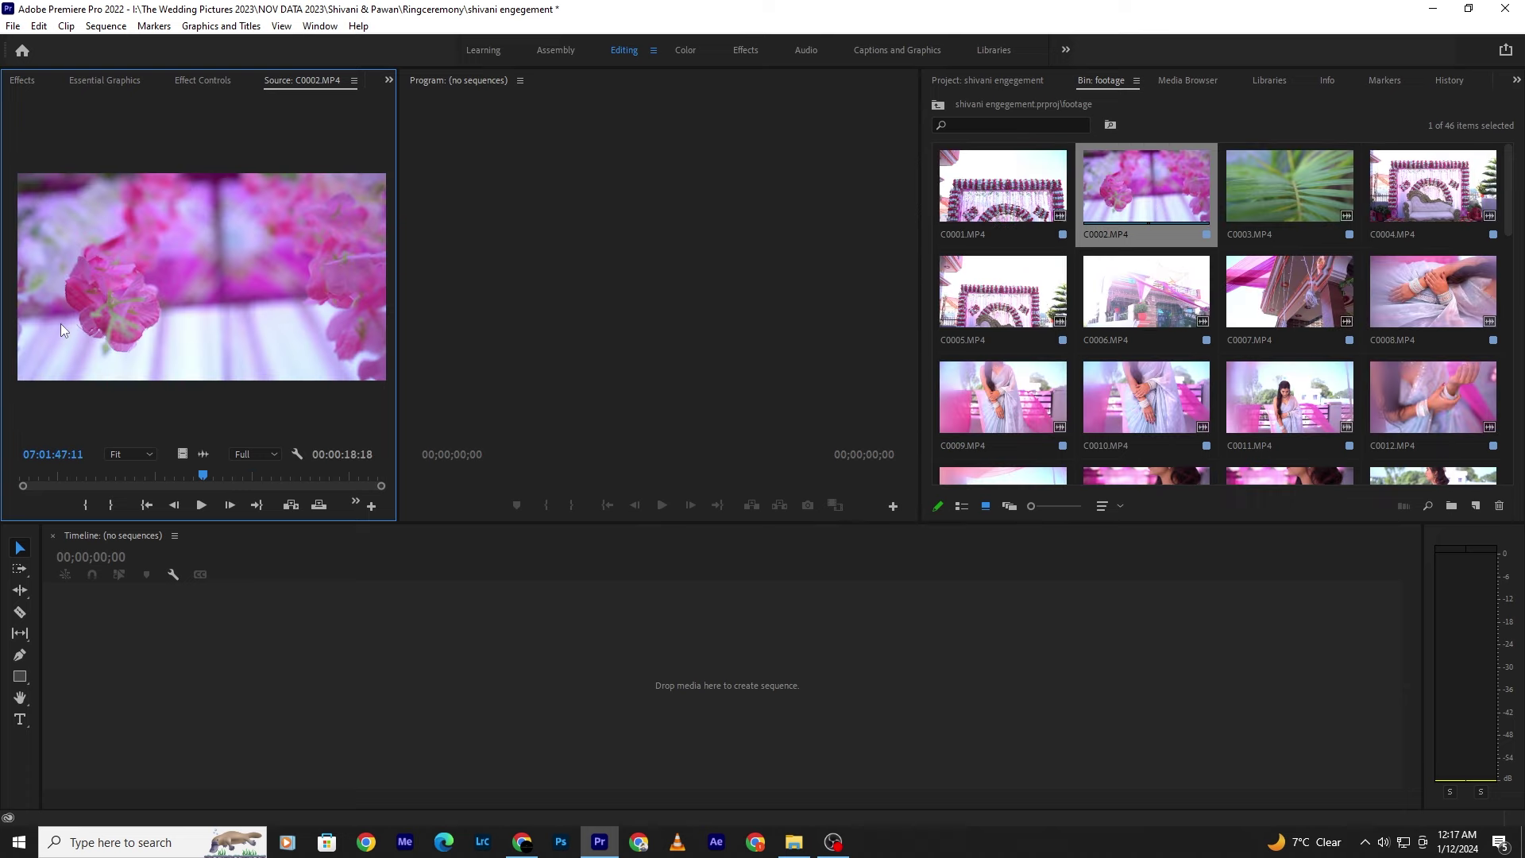
drag(184, 475, 148, 475)
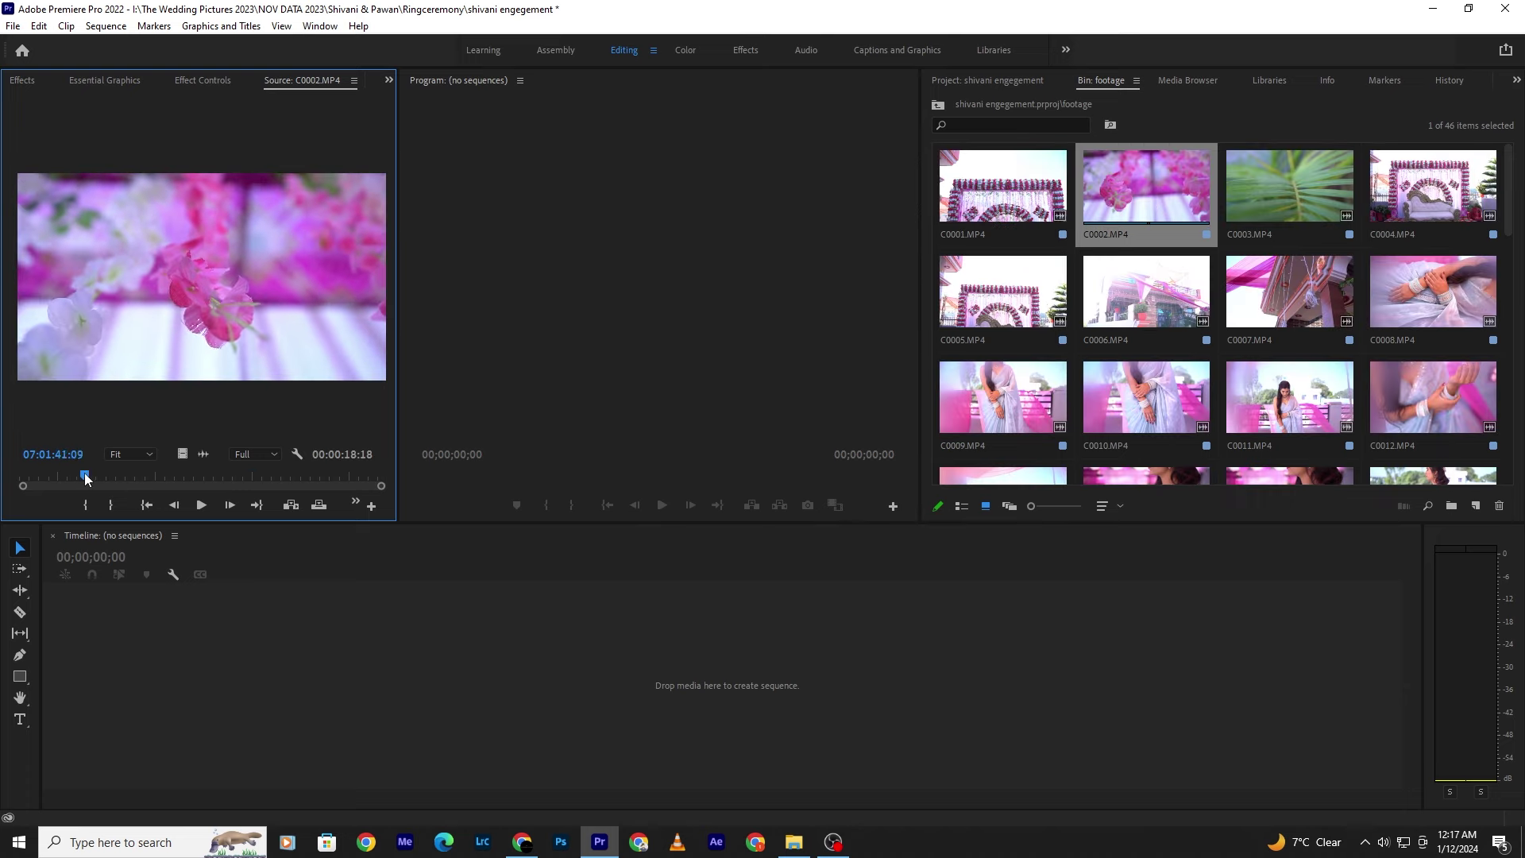
double_click(1289, 395)
key(space)
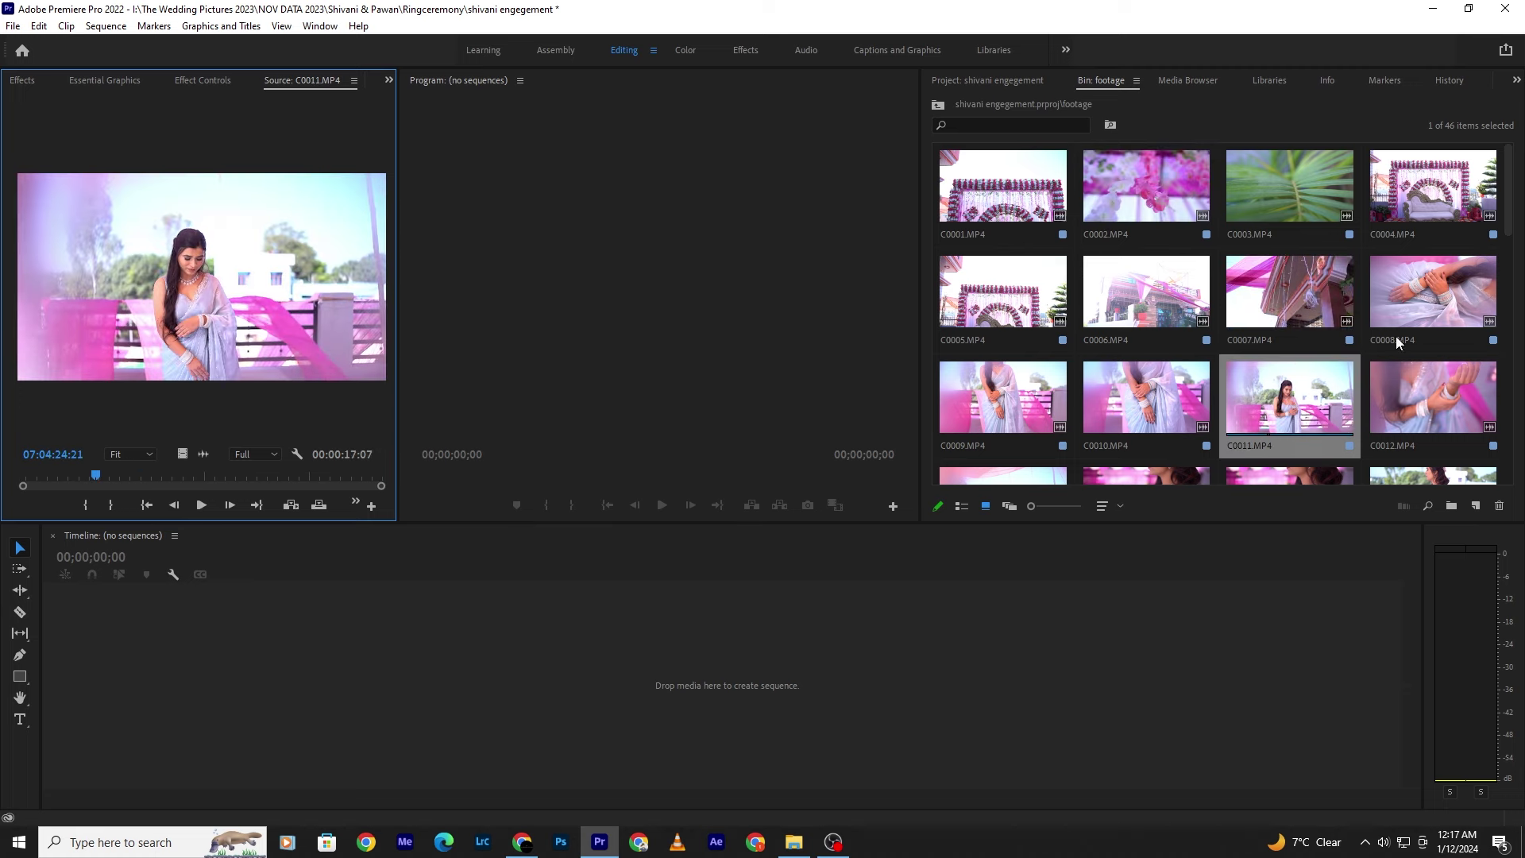
double_click(1422, 383)
double_click(1289, 395)
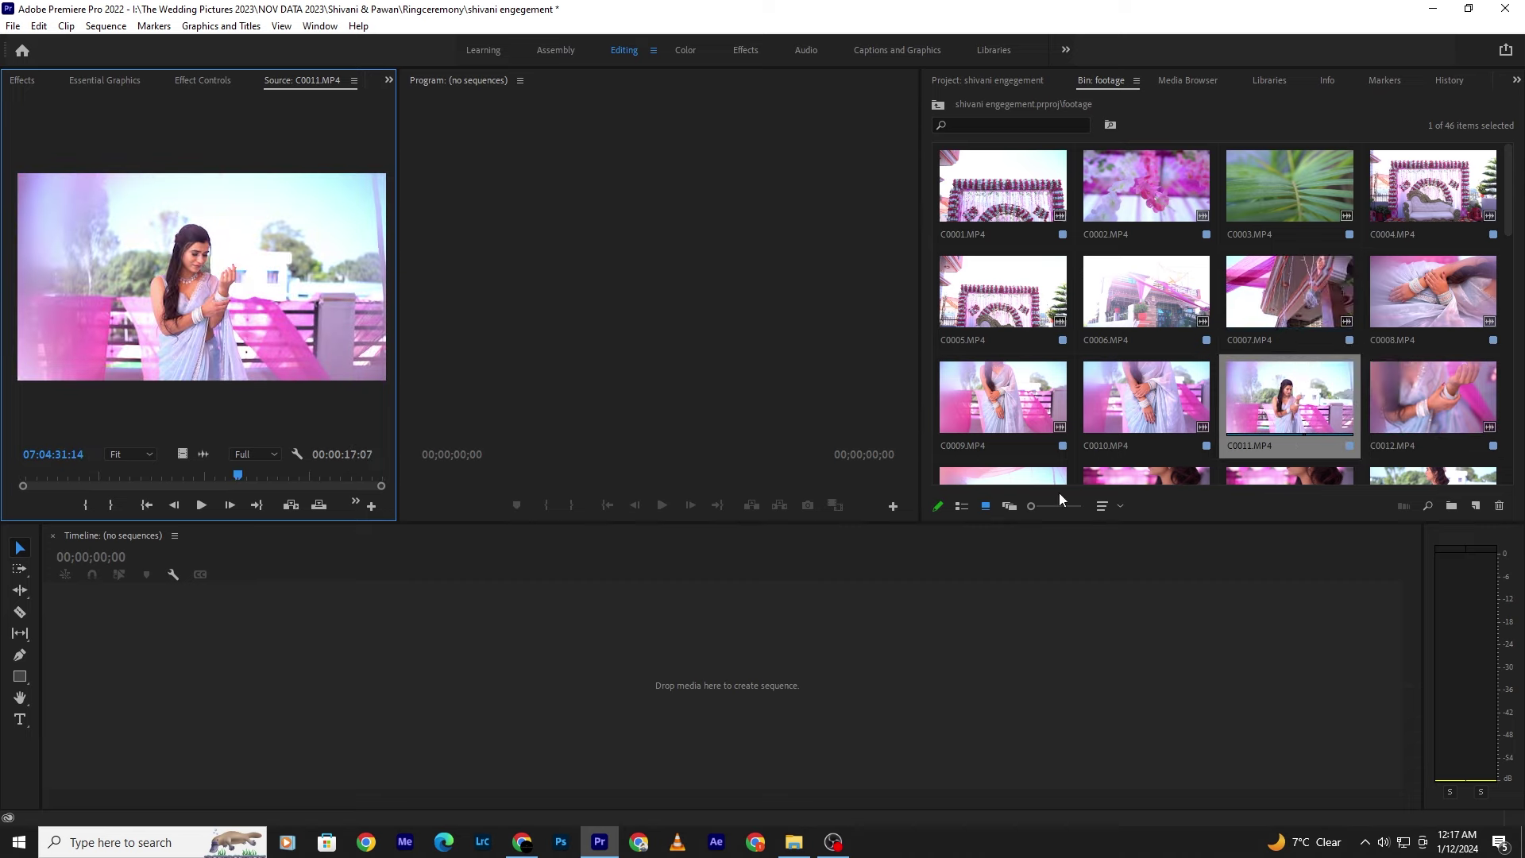
click(961, 506)
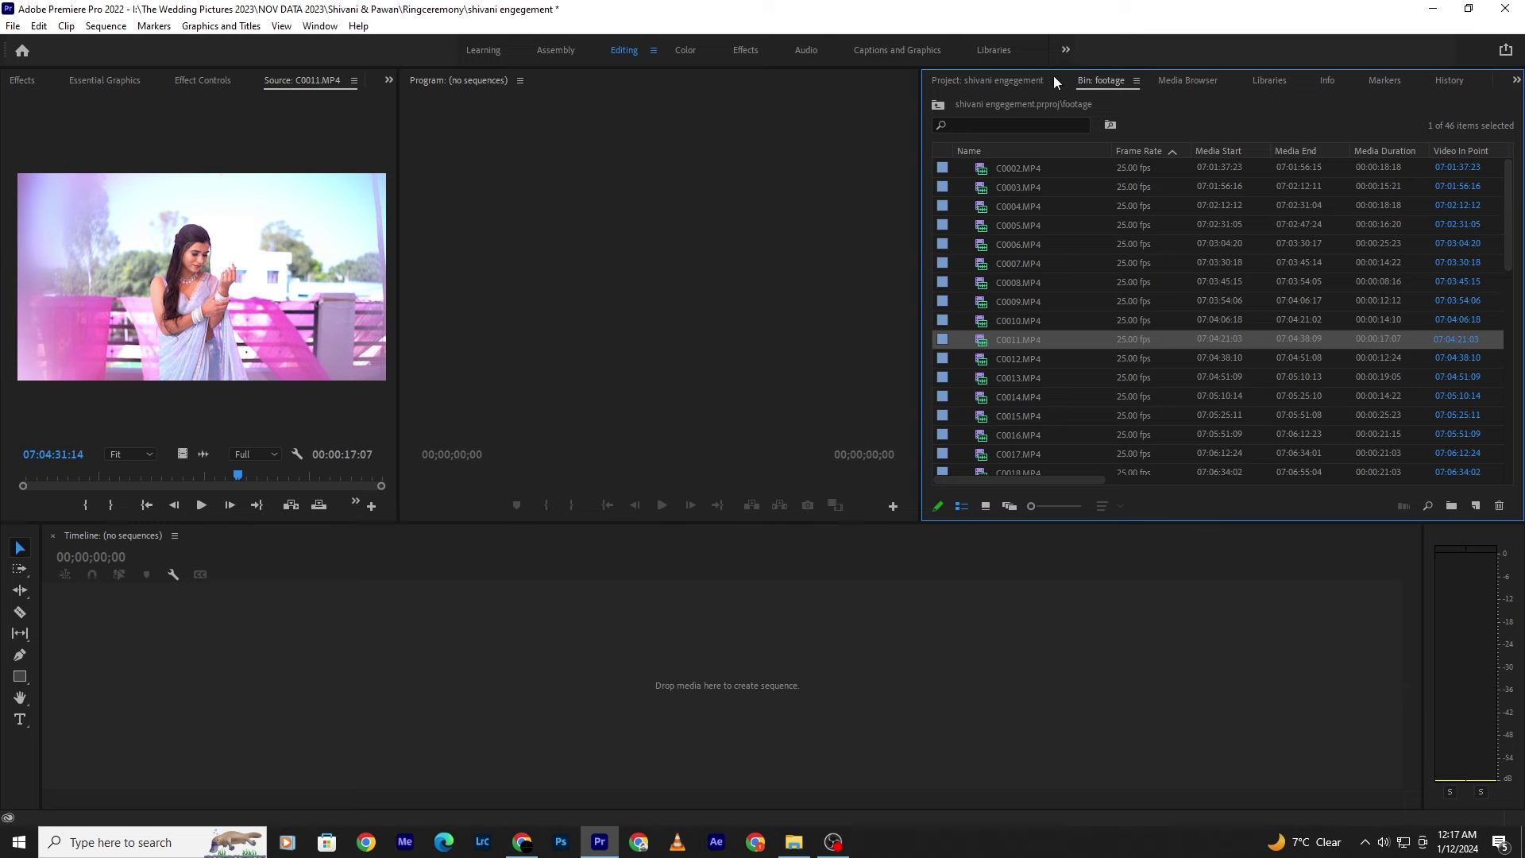
- Close the separate footage bin tab and sort the project list by clip name
click(1137, 83)
click(1165, 84)
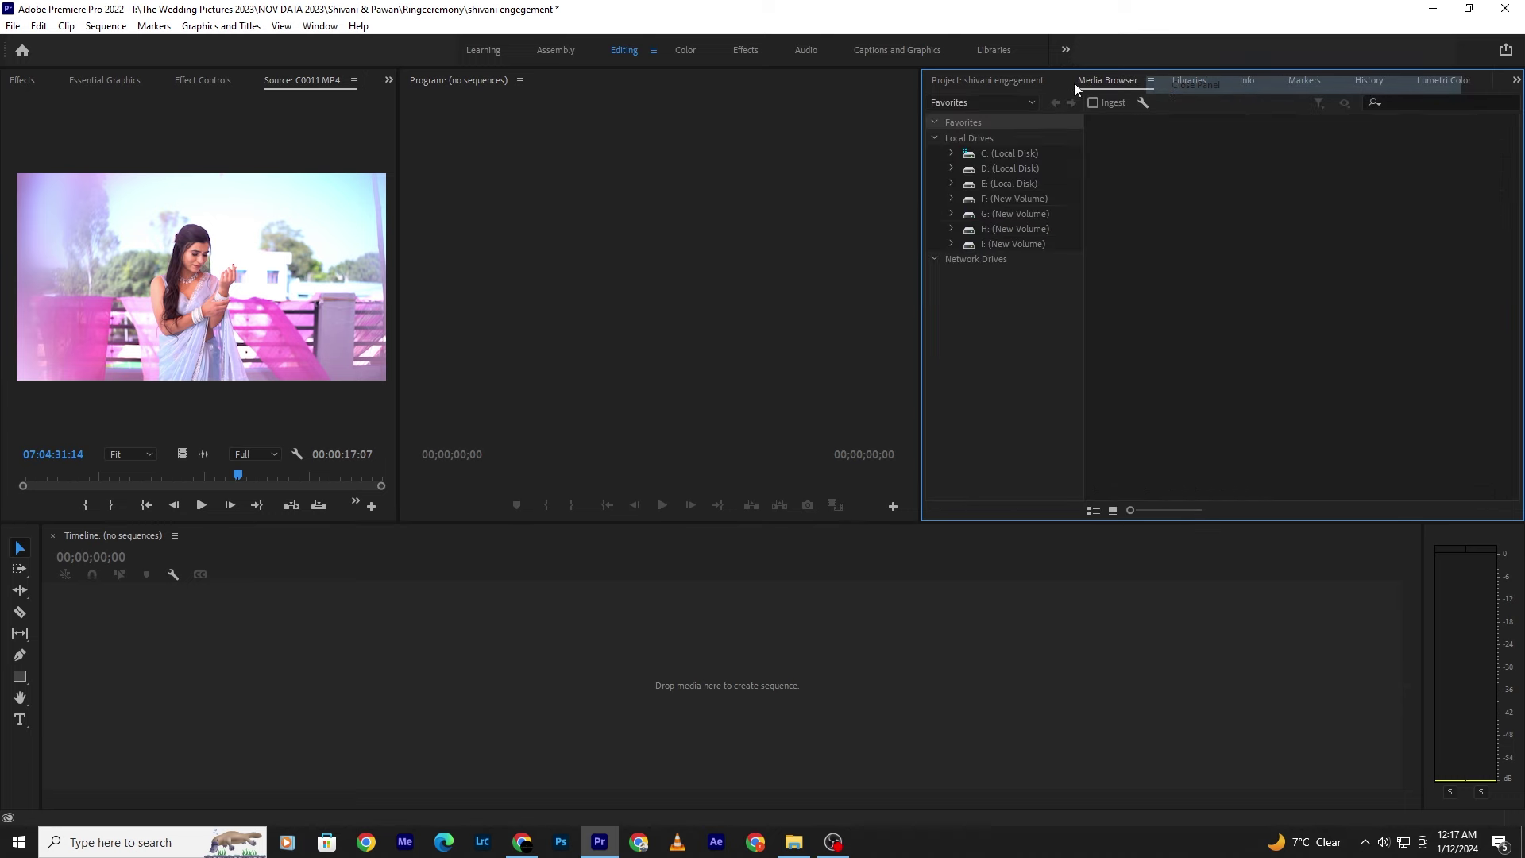
click(1007, 206)
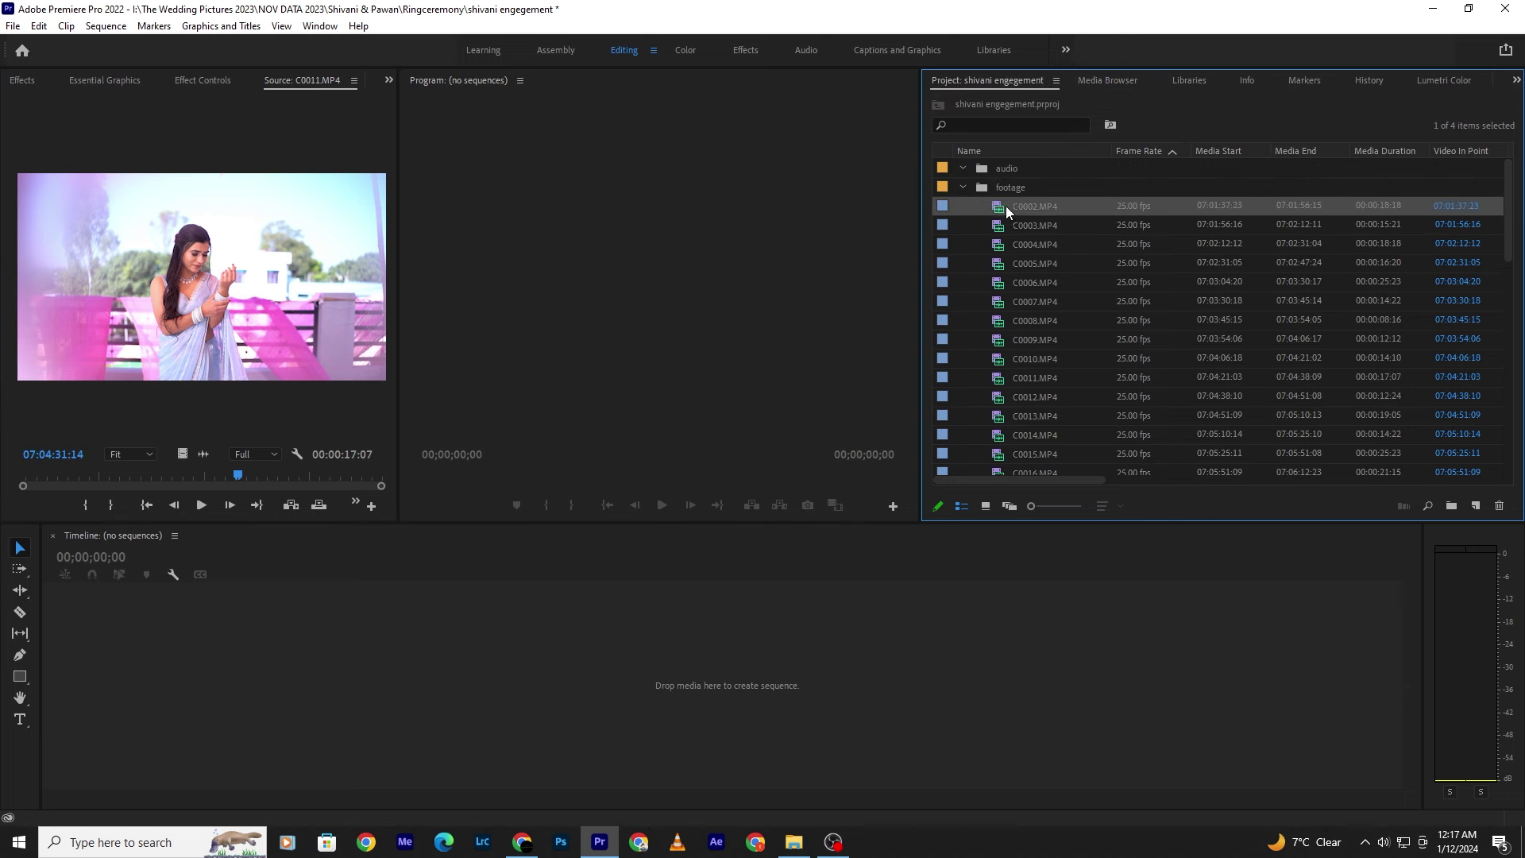
click(998, 151)
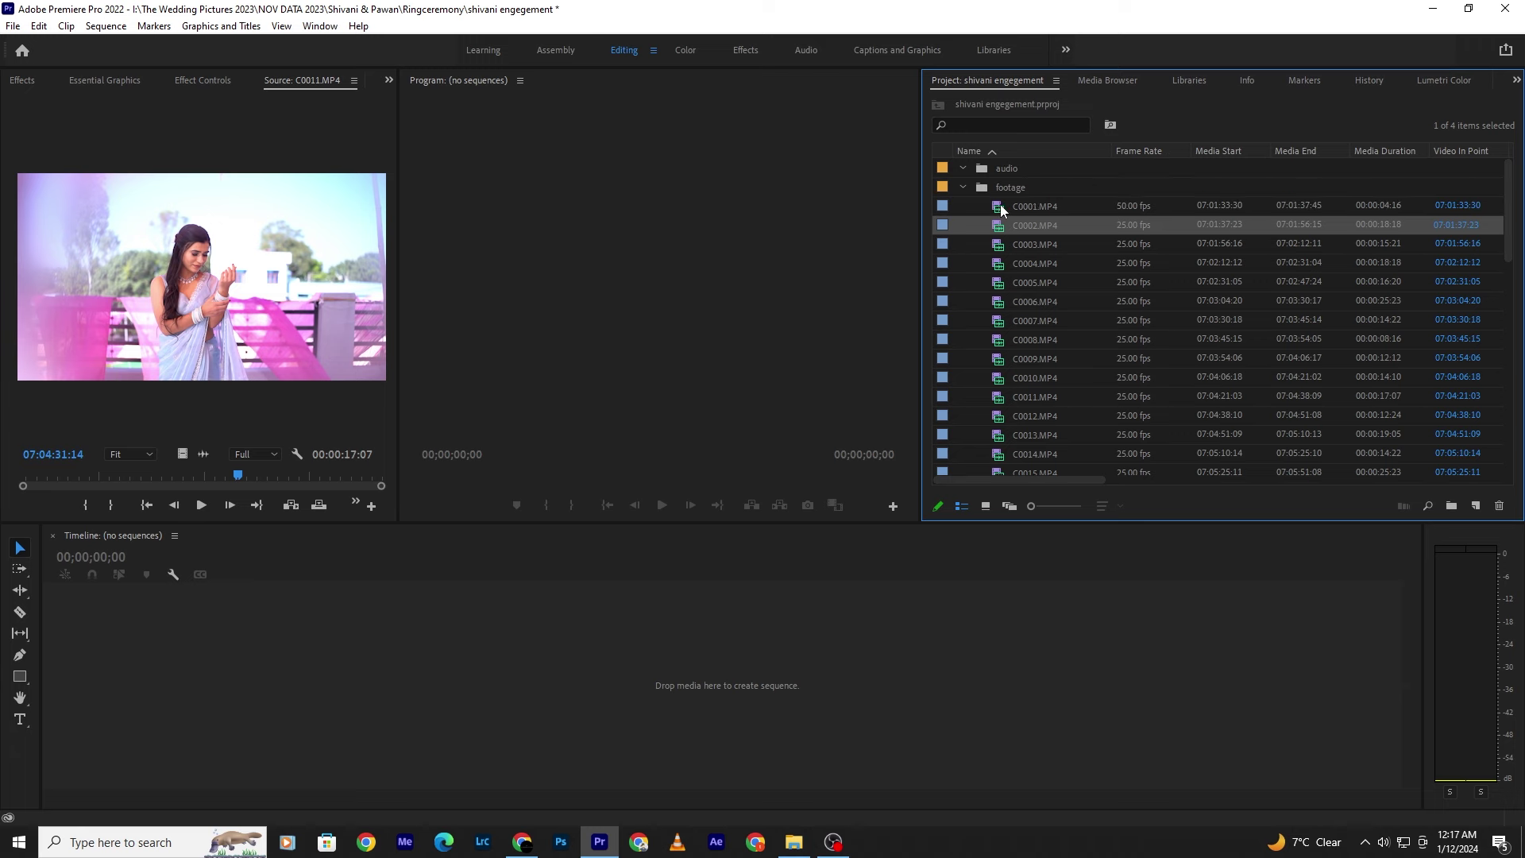
click(999, 205)
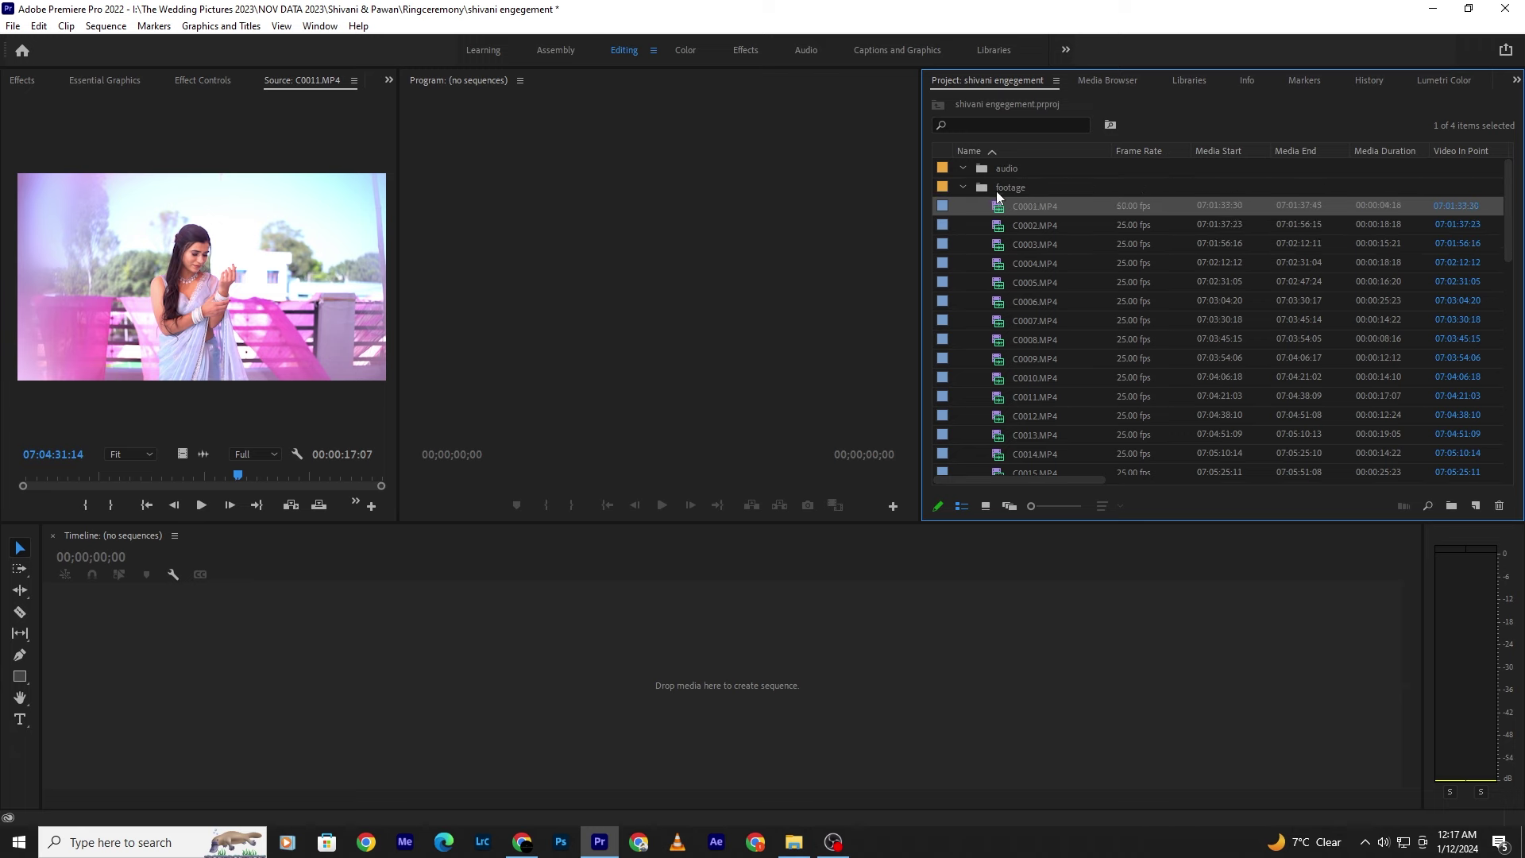
click(995, 152)
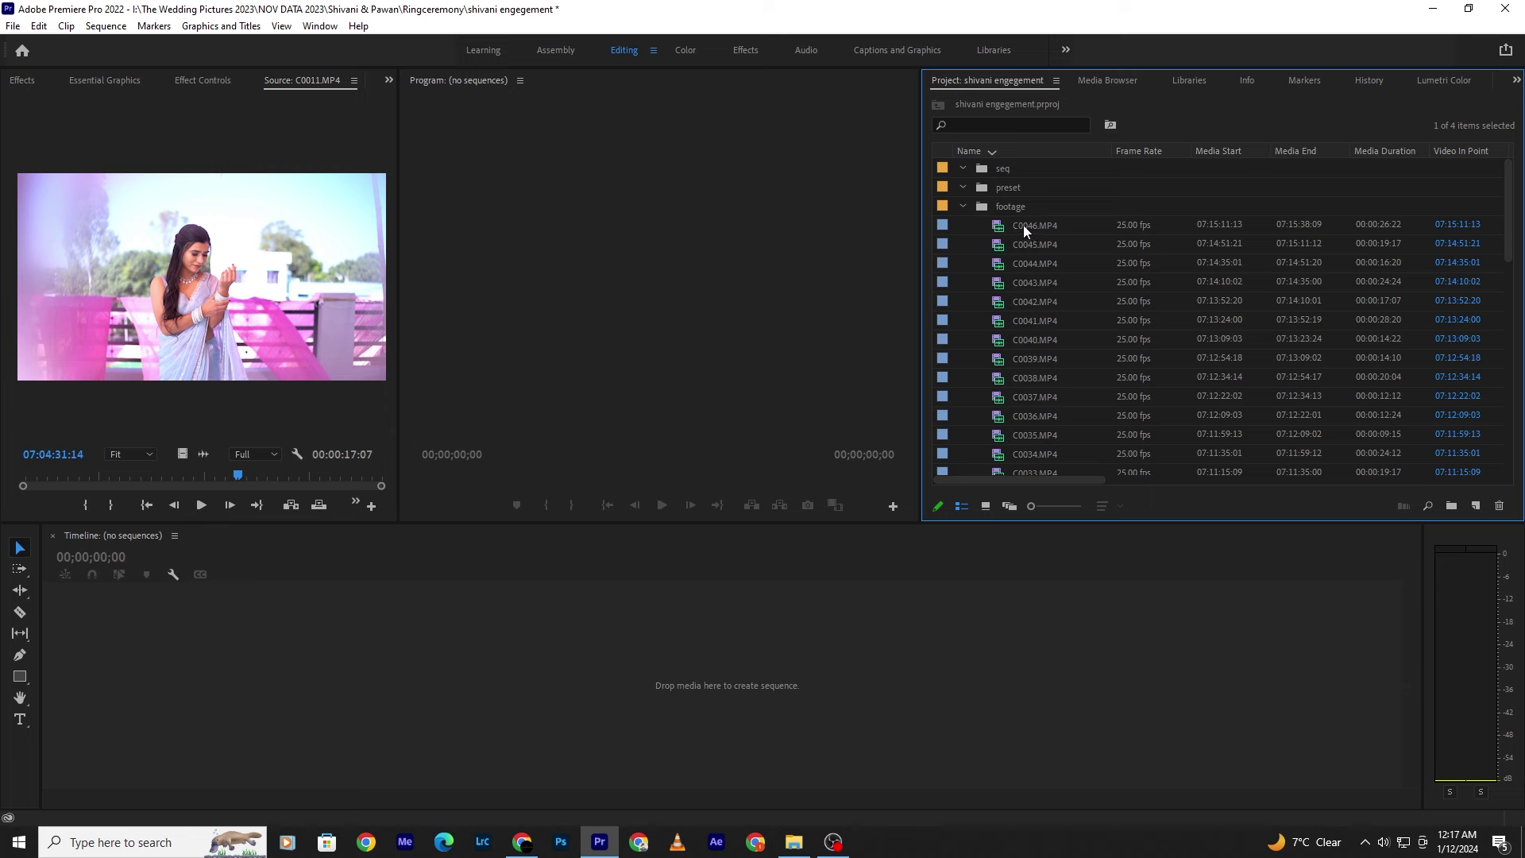
- Restore ascending name order and select all clips C0001.MP4 through C0046.MP4
scroll(1118, 321, down, 5)
scroll(1118, 325, down, 2)
scroll(1117, 335, down, 5)
scroll(1120, 341, down, 4)
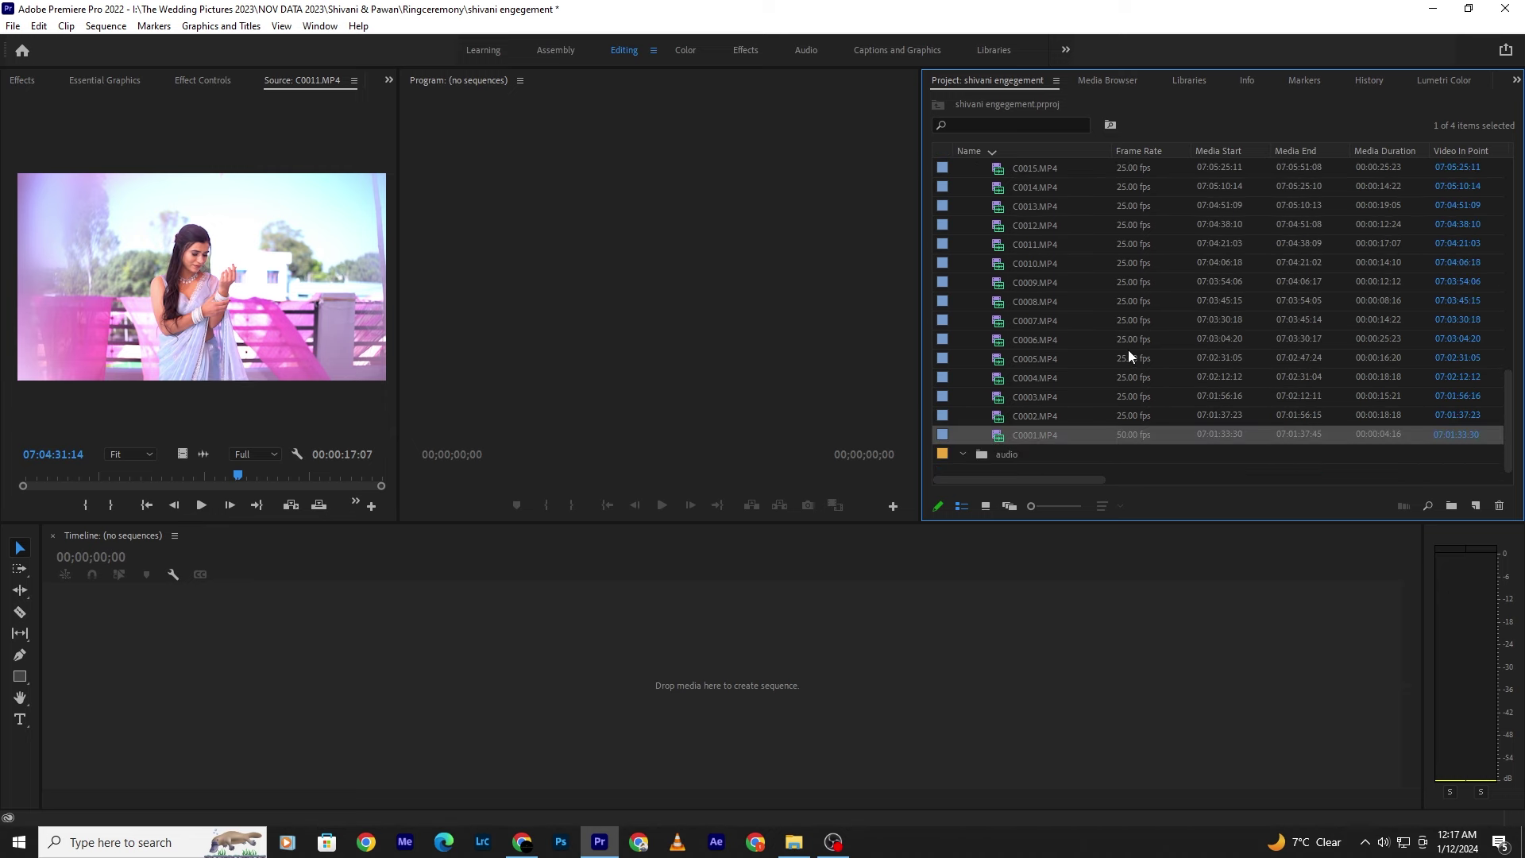
scroll(1131, 357, down, 1)
scroll(1128, 436, up, 5)
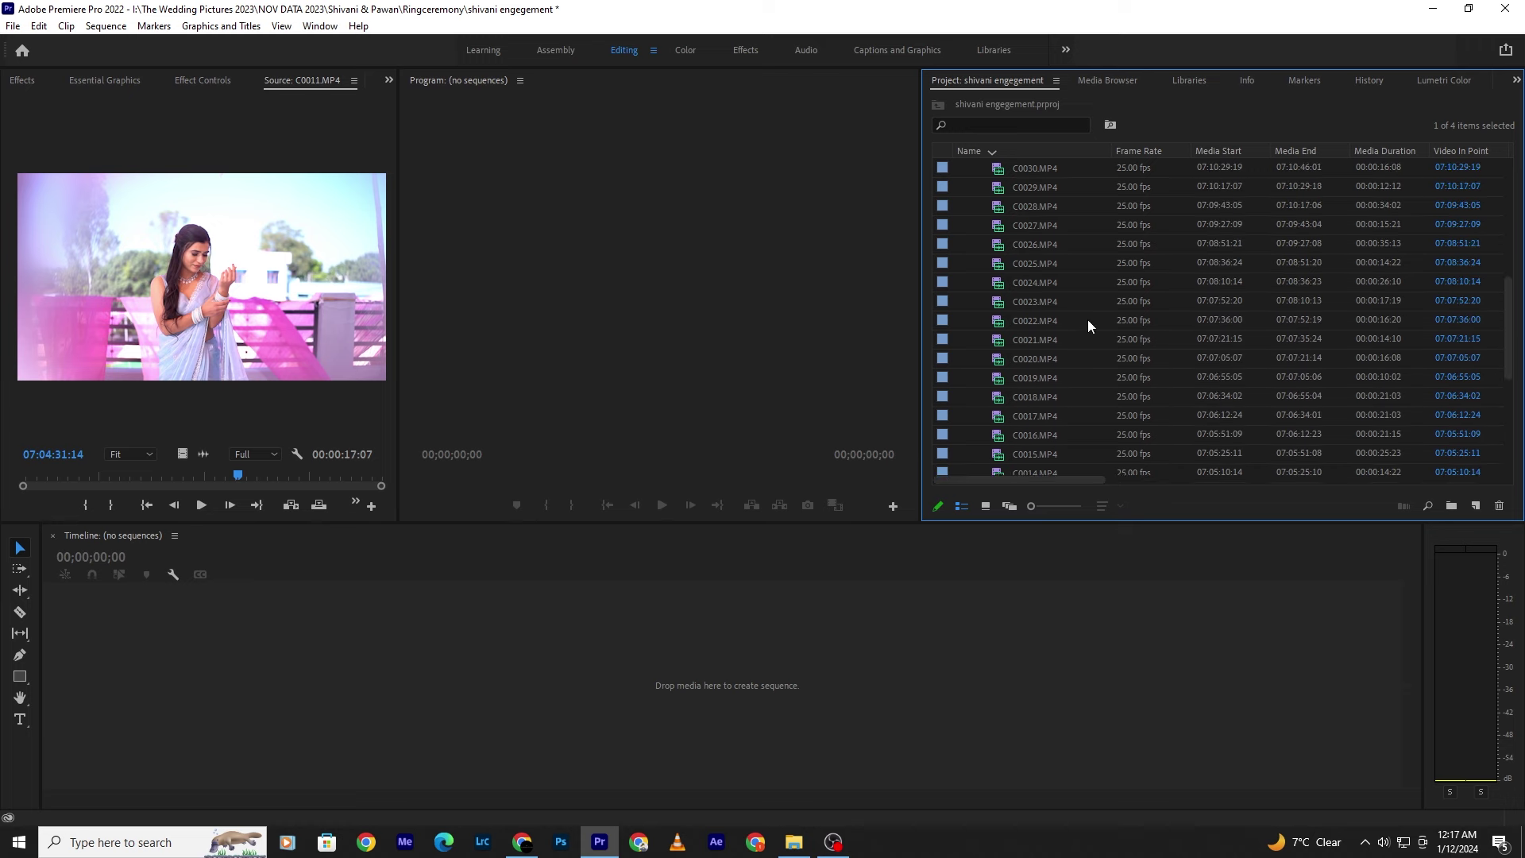
click(994, 150)
scroll(1014, 208, up, 2)
scroll(1022, 211, up, 3)
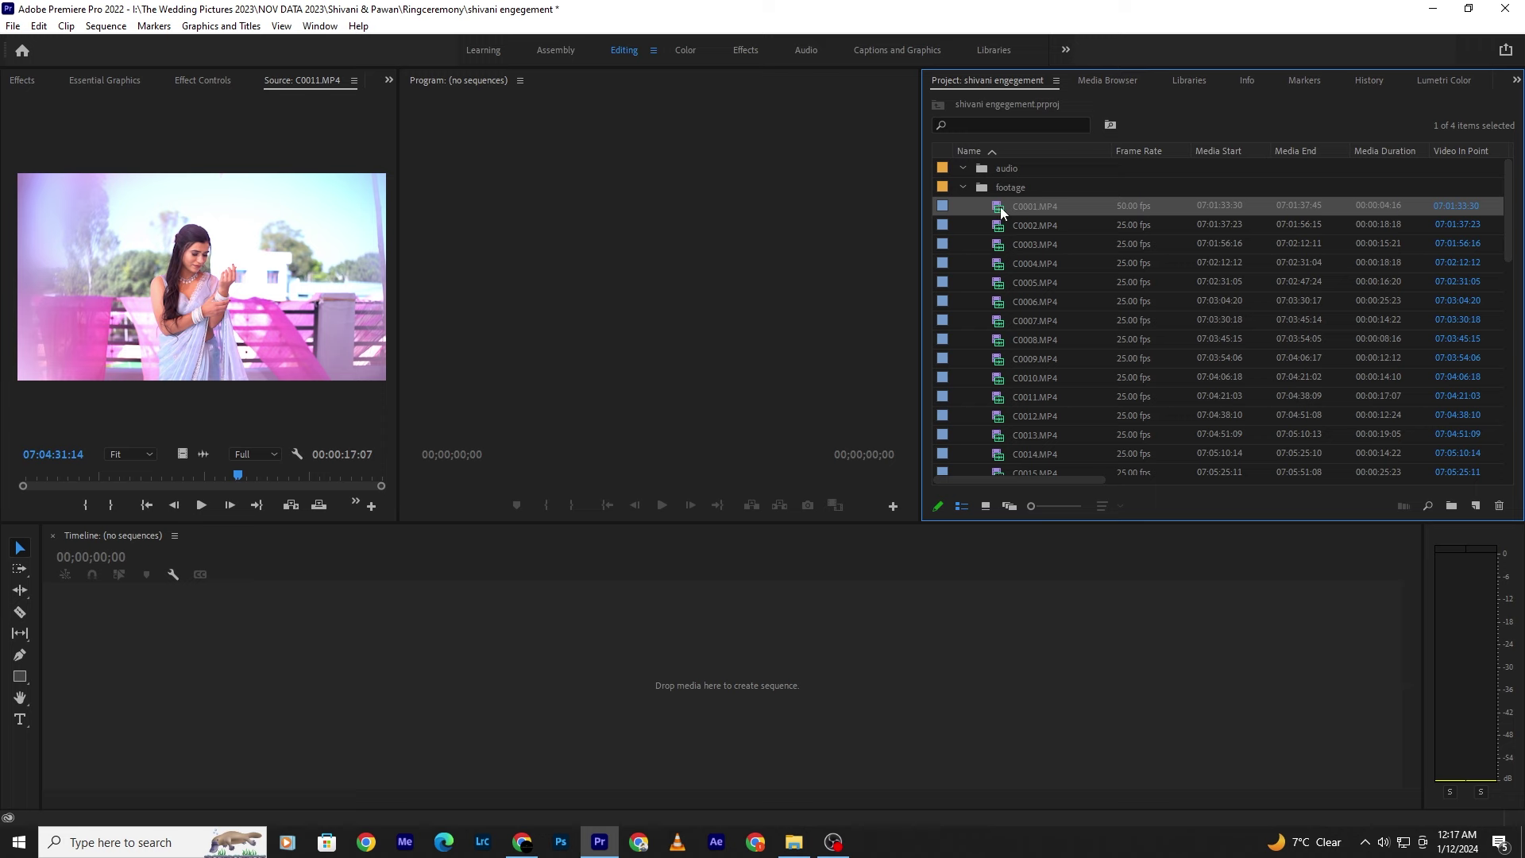
drag(1509, 188, 1508, 401)
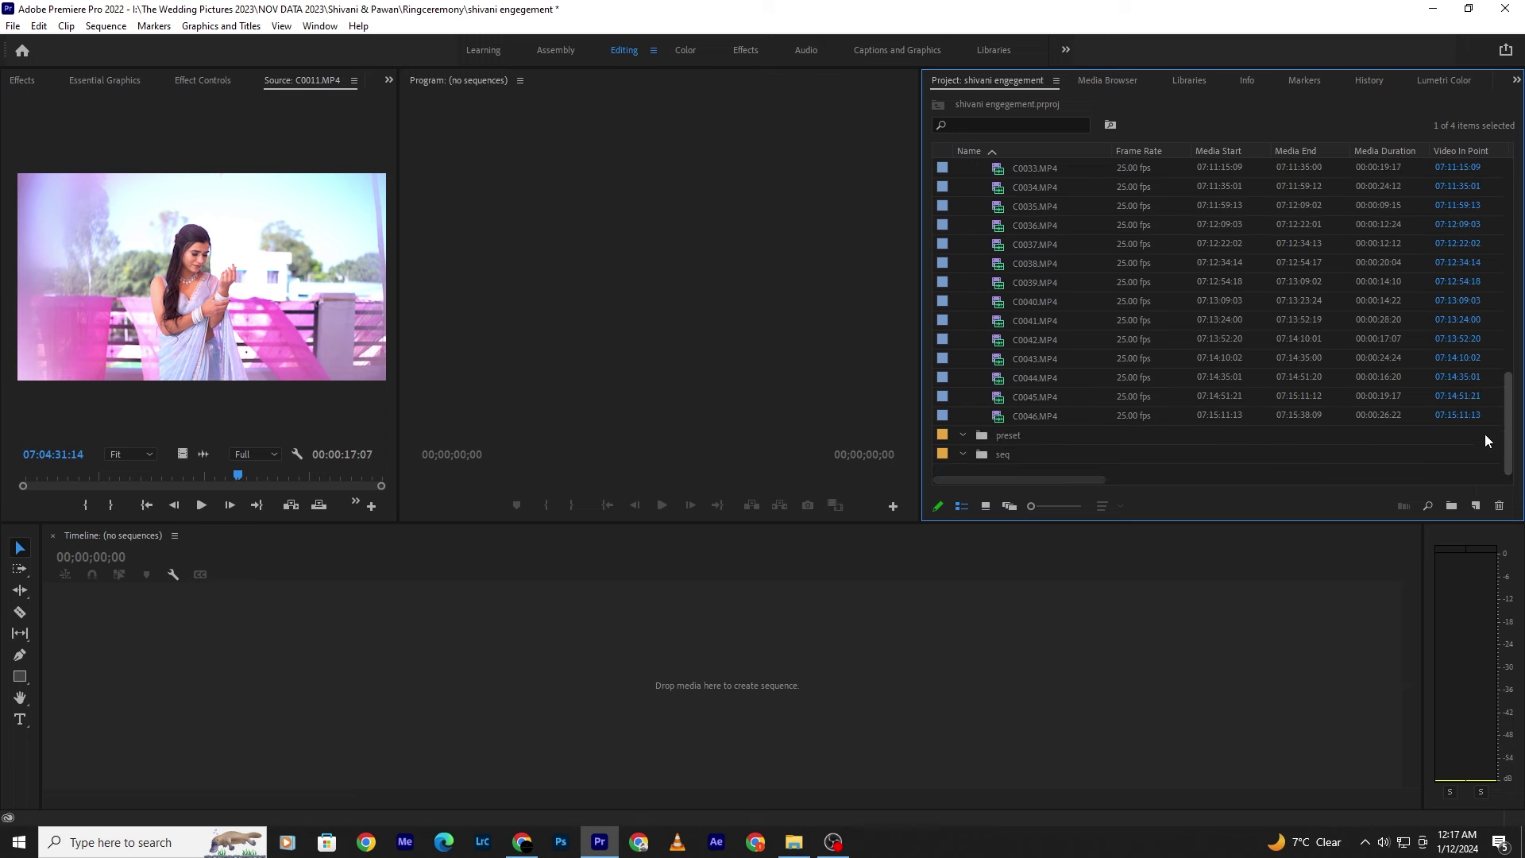
shift+click(1033, 414)
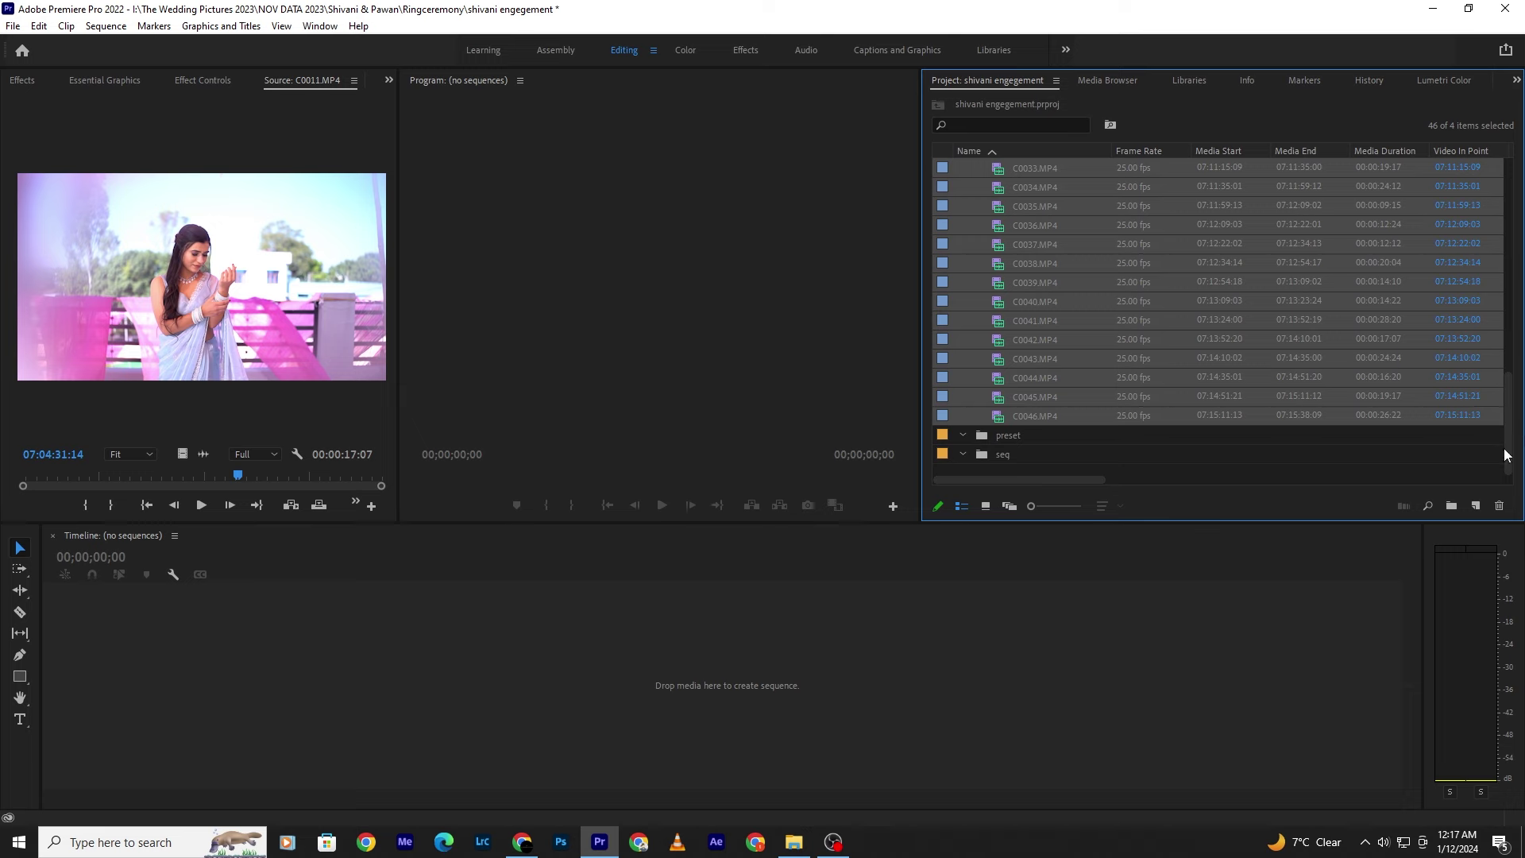
drag(1510, 454, 1510, 240)
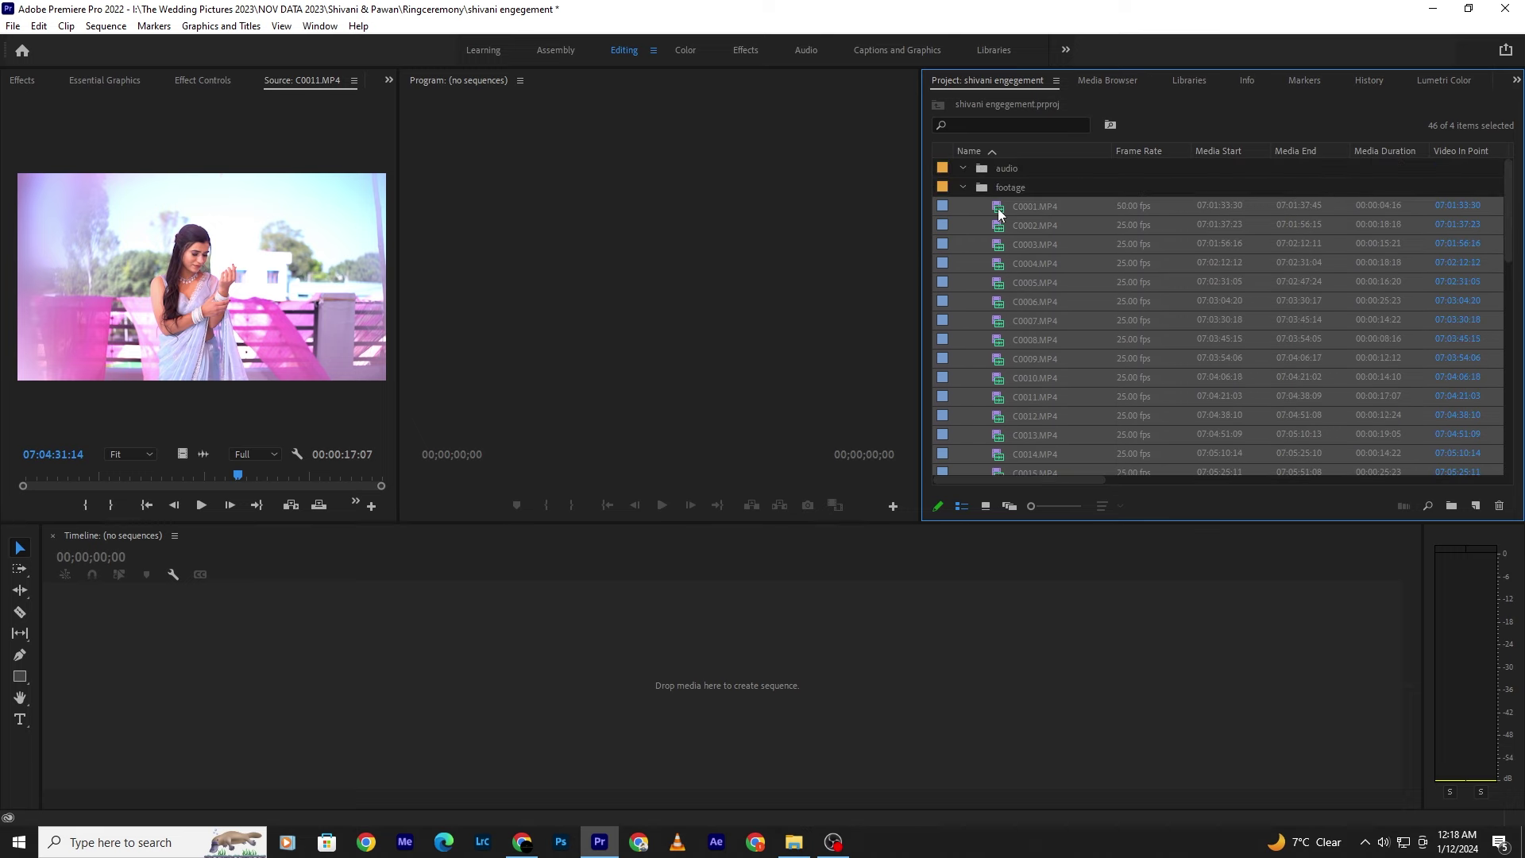
drag(998, 208, 464, 684)
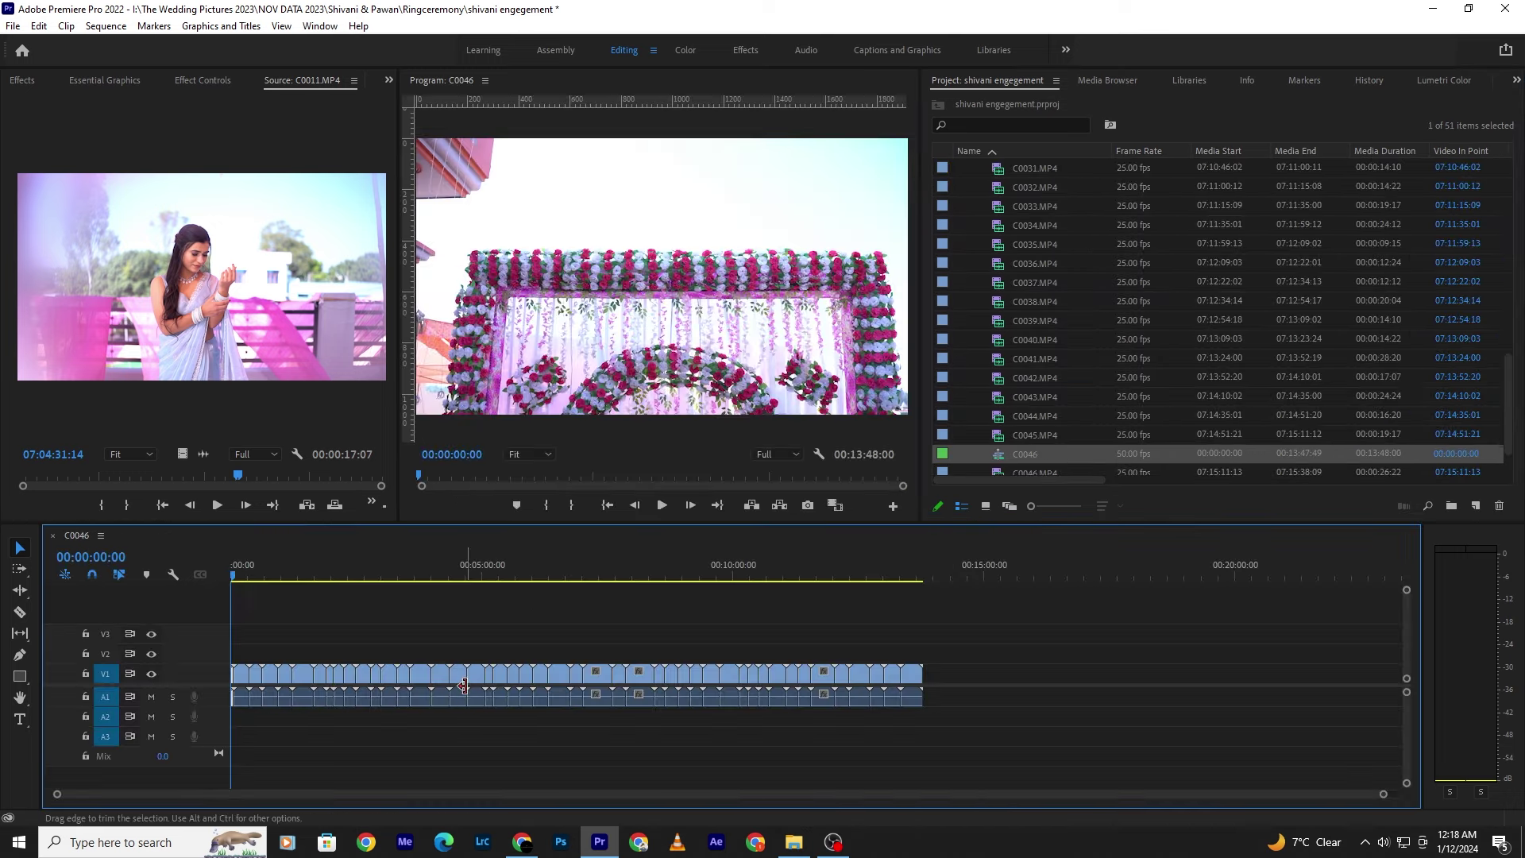
drag(312, 576, 486, 577)
scroll(1009, 408, down, 2)
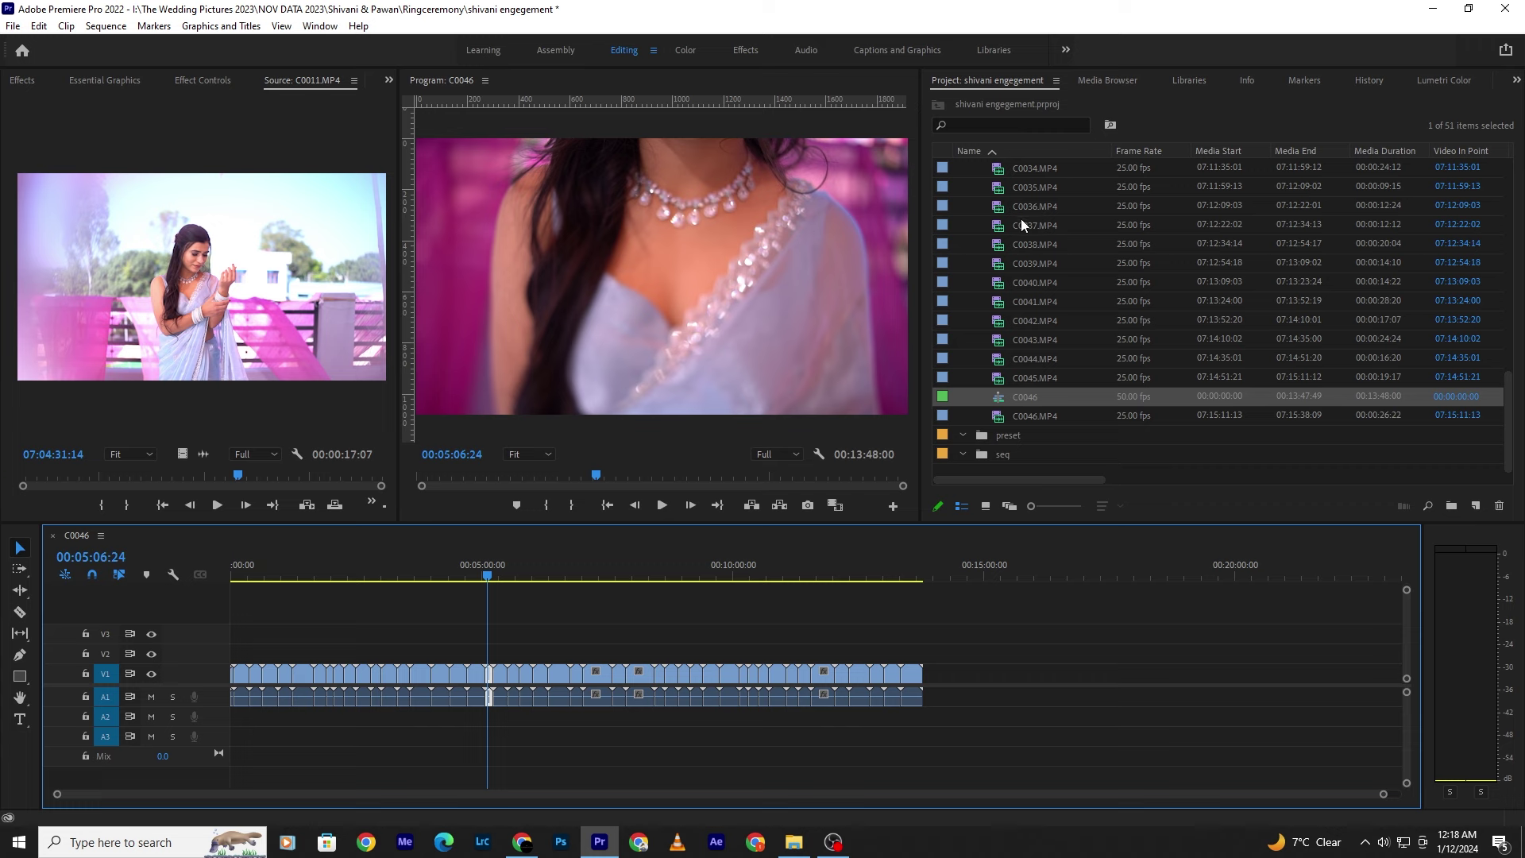
click(1005, 400)
double_click(1005, 399)
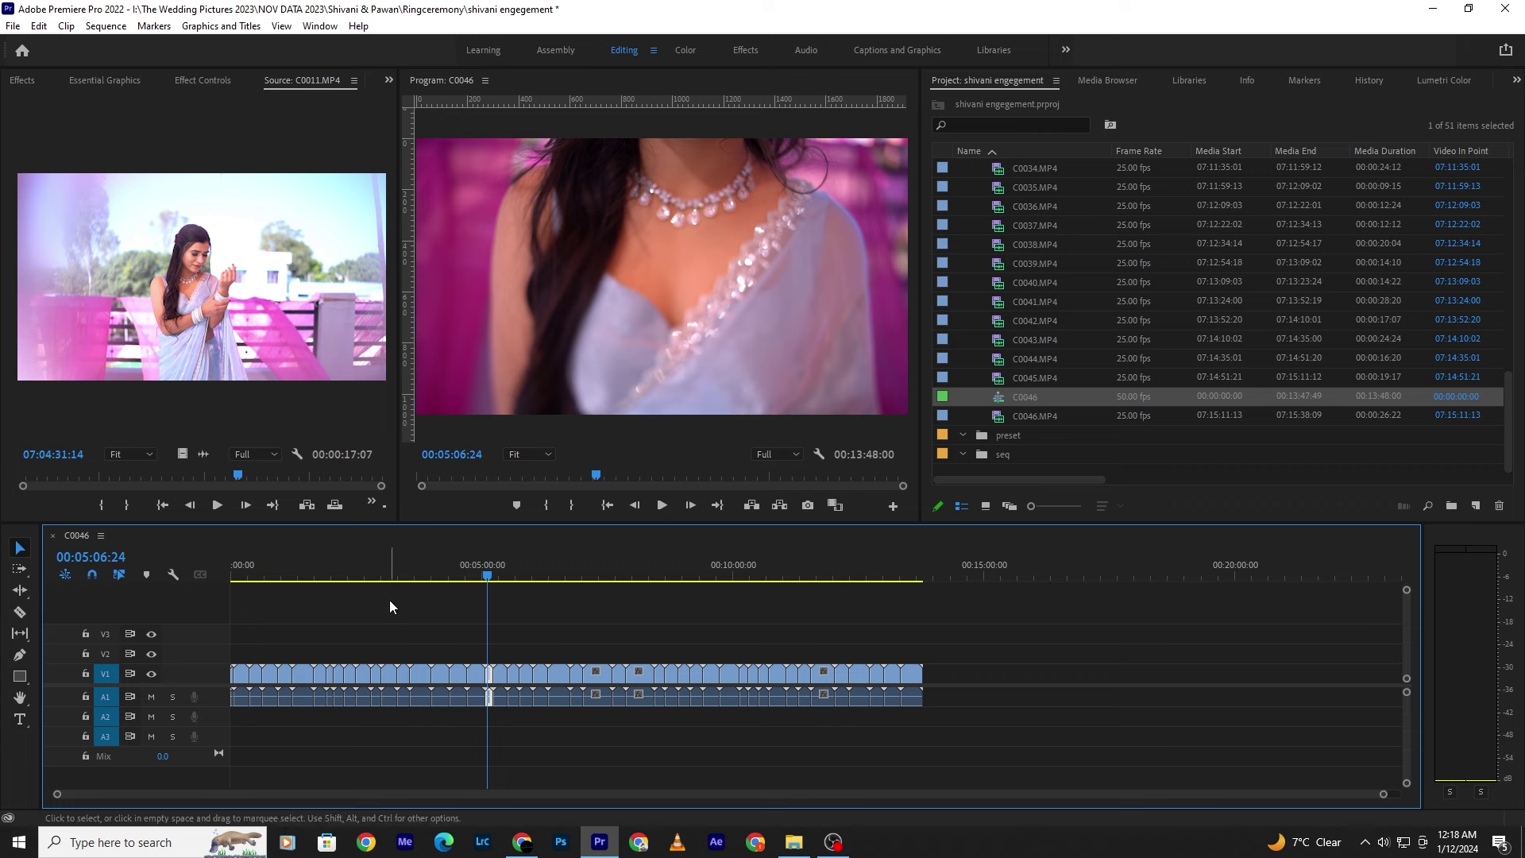
key(ctrl+z)
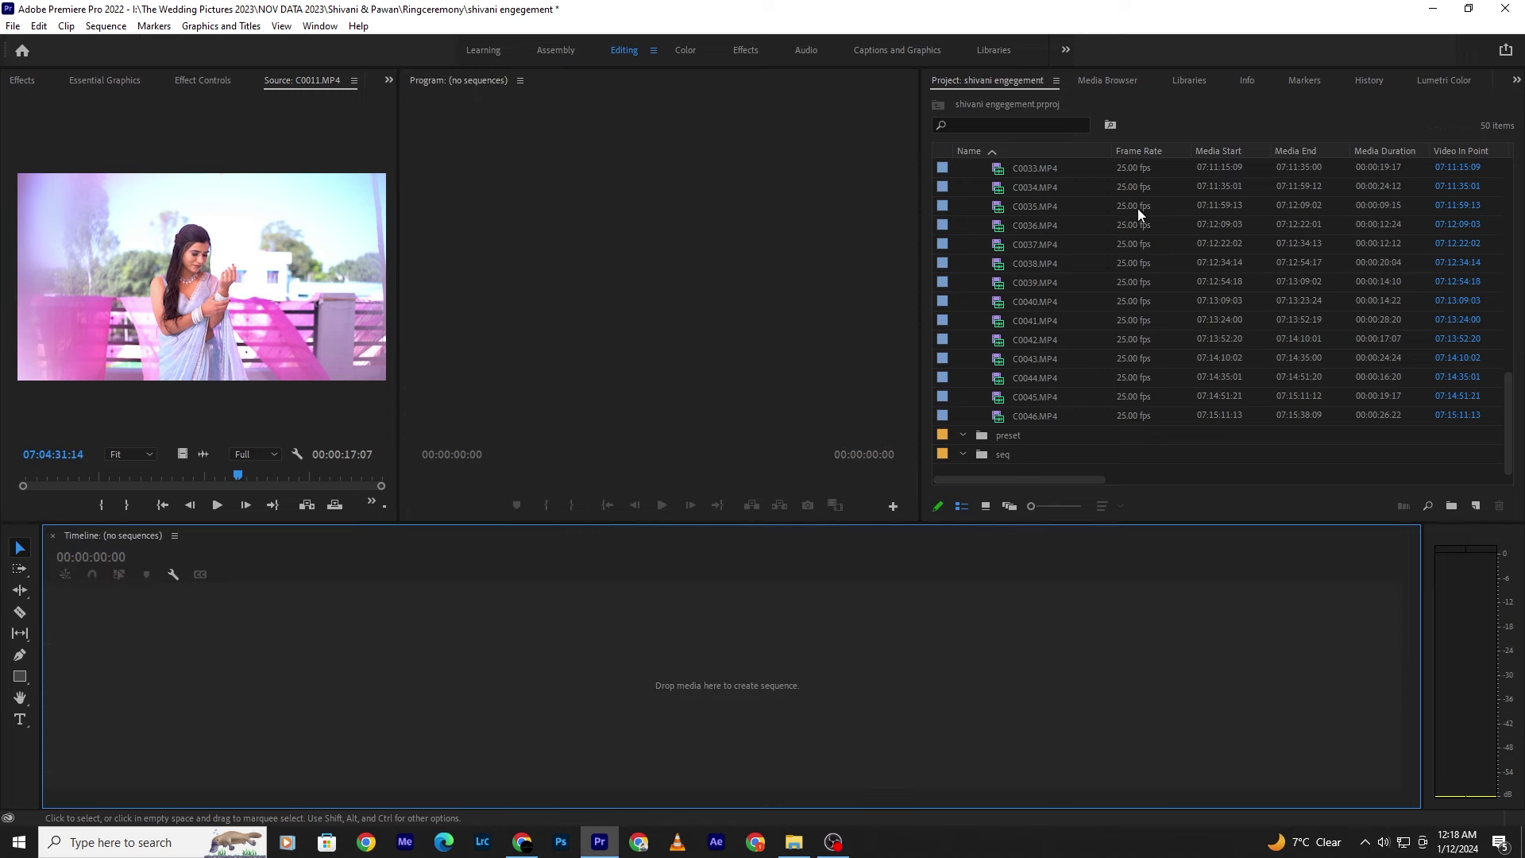
scroll(1097, 262, up, 5)
scroll(1042, 255, up, 3)
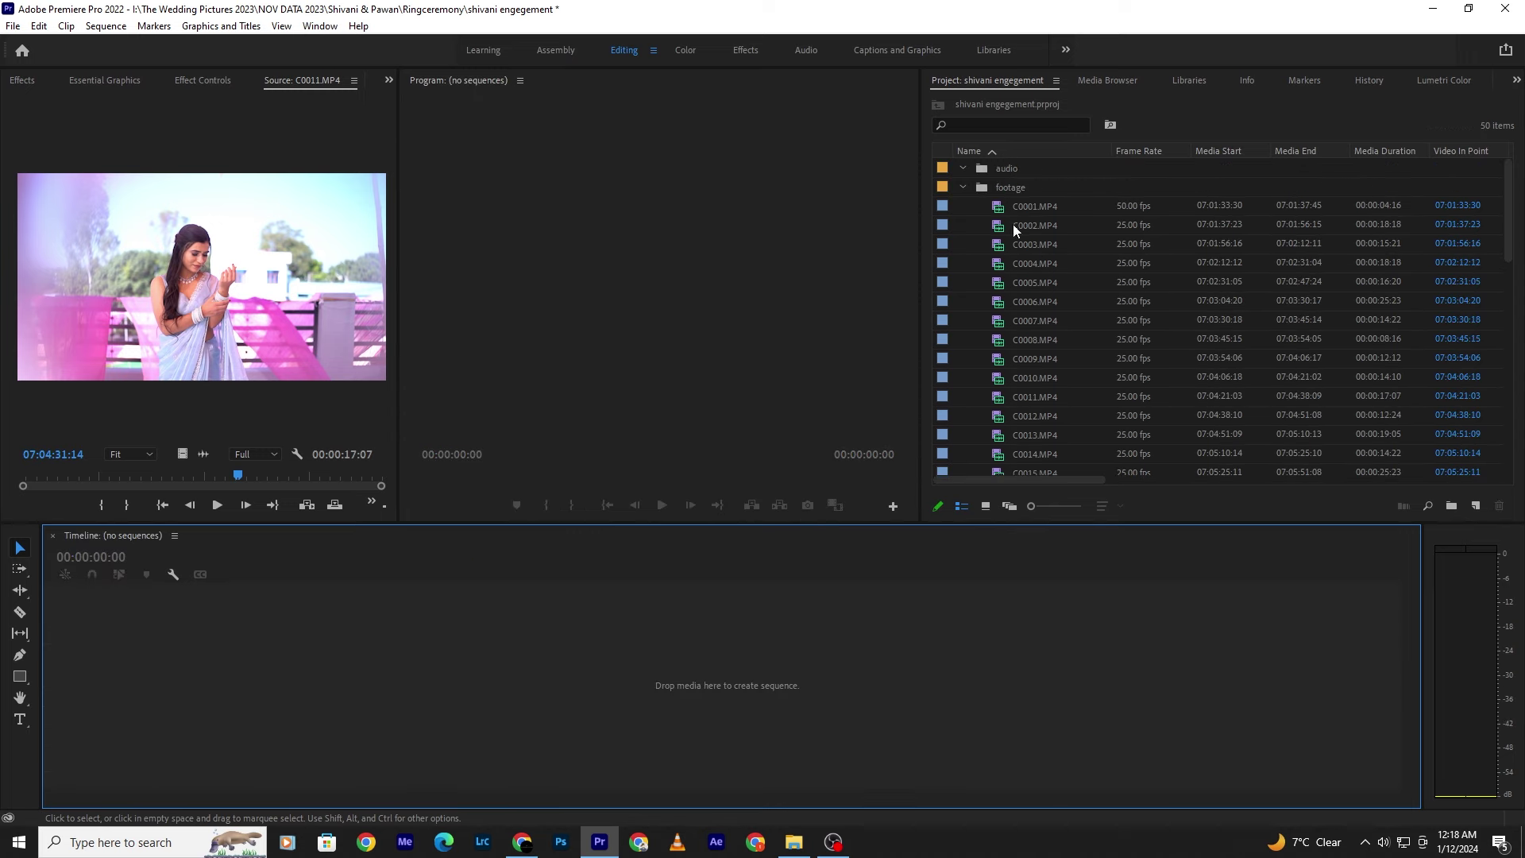
drag(999, 209, 316, 672)
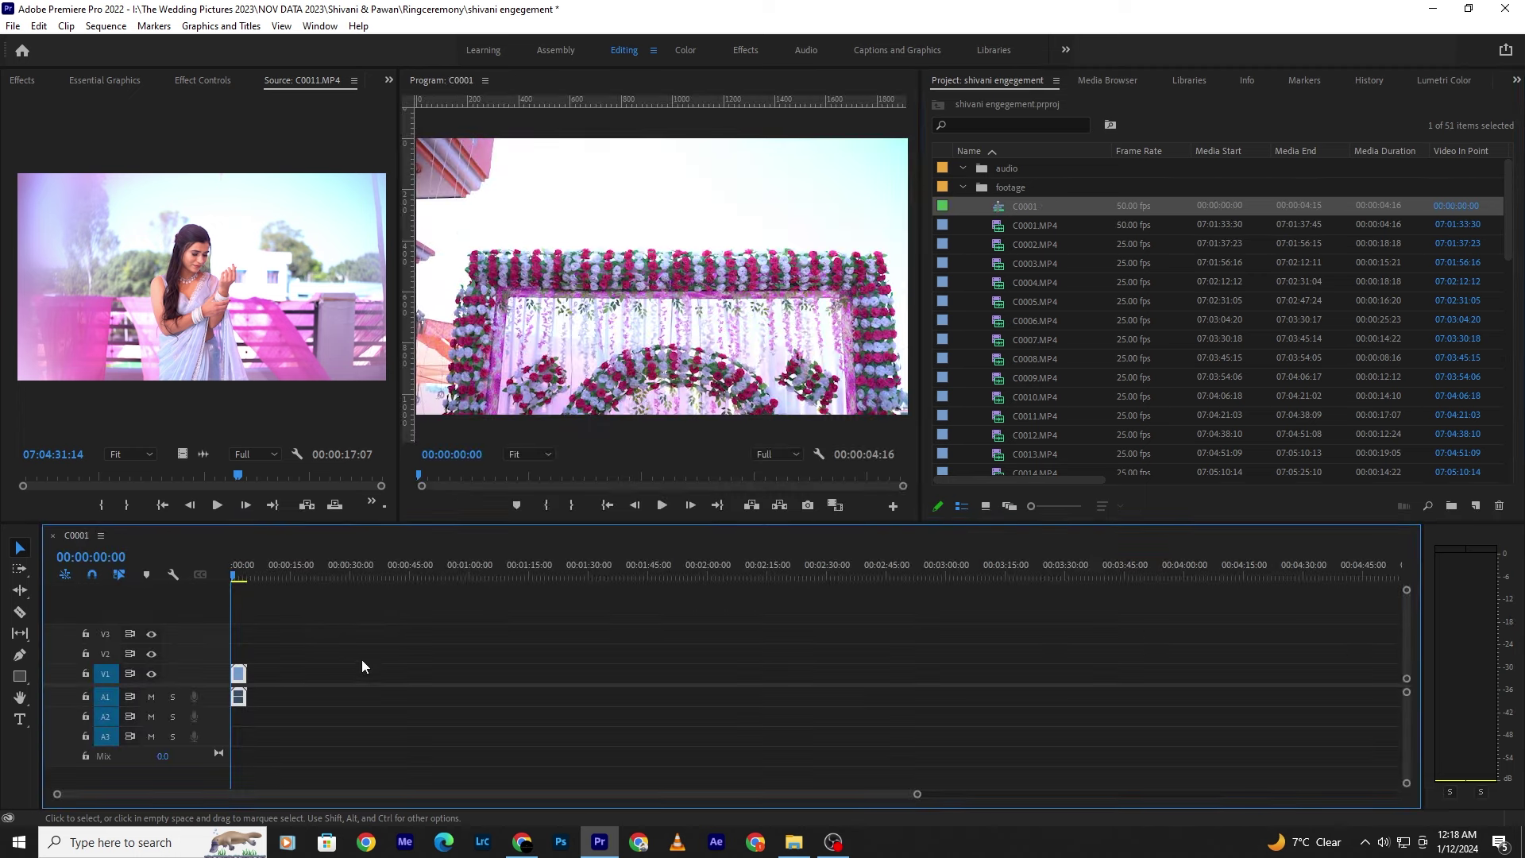
key(equal)
key(equal)
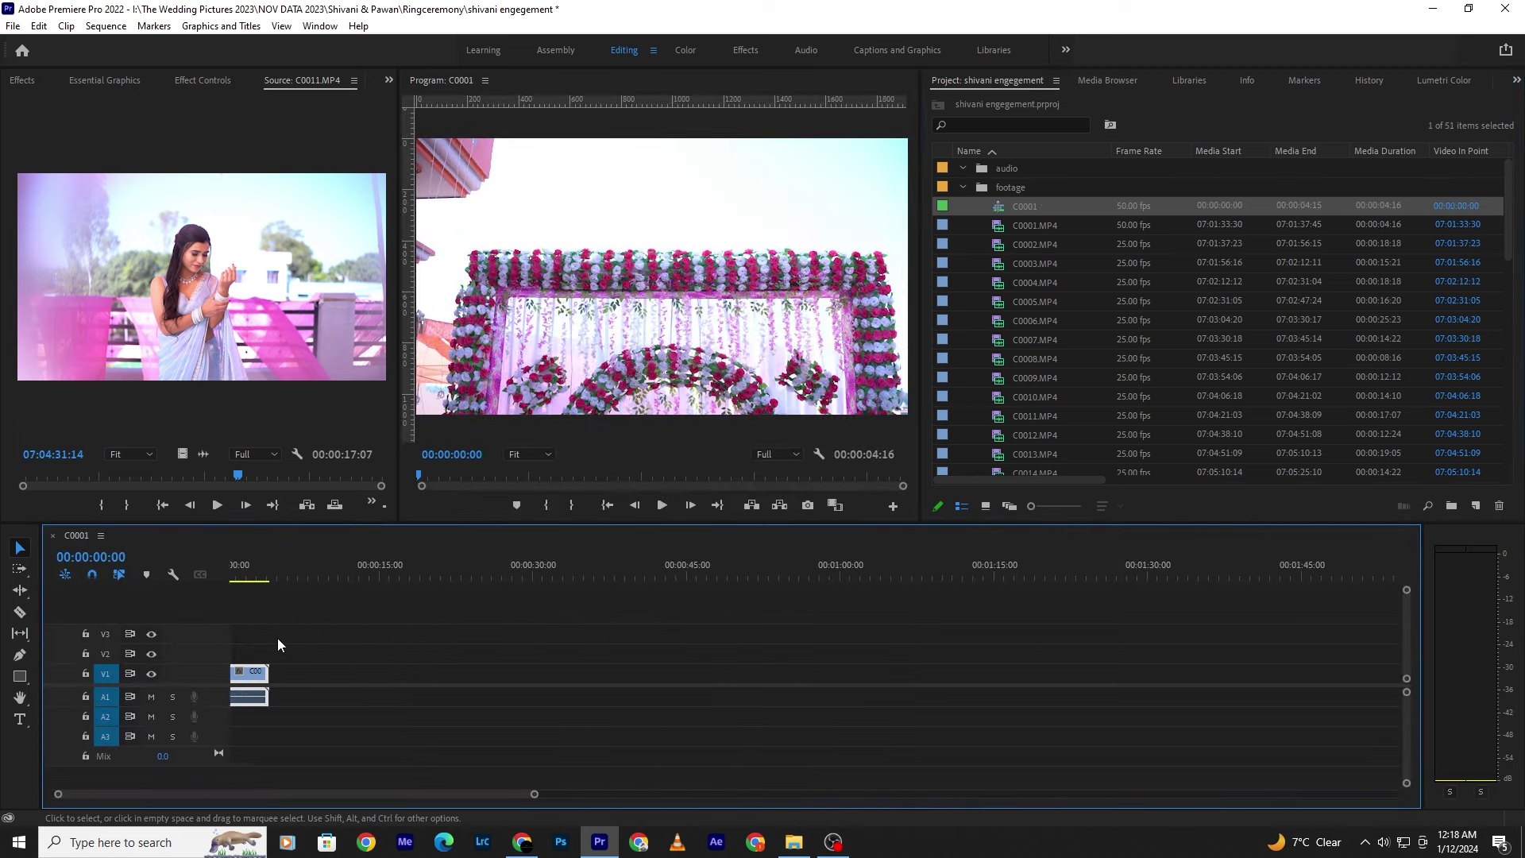
mouse_move(1009, 225)
mouse_down()
mouse_move(309, 692)
mouse_move(275, 691)
mouse_up()
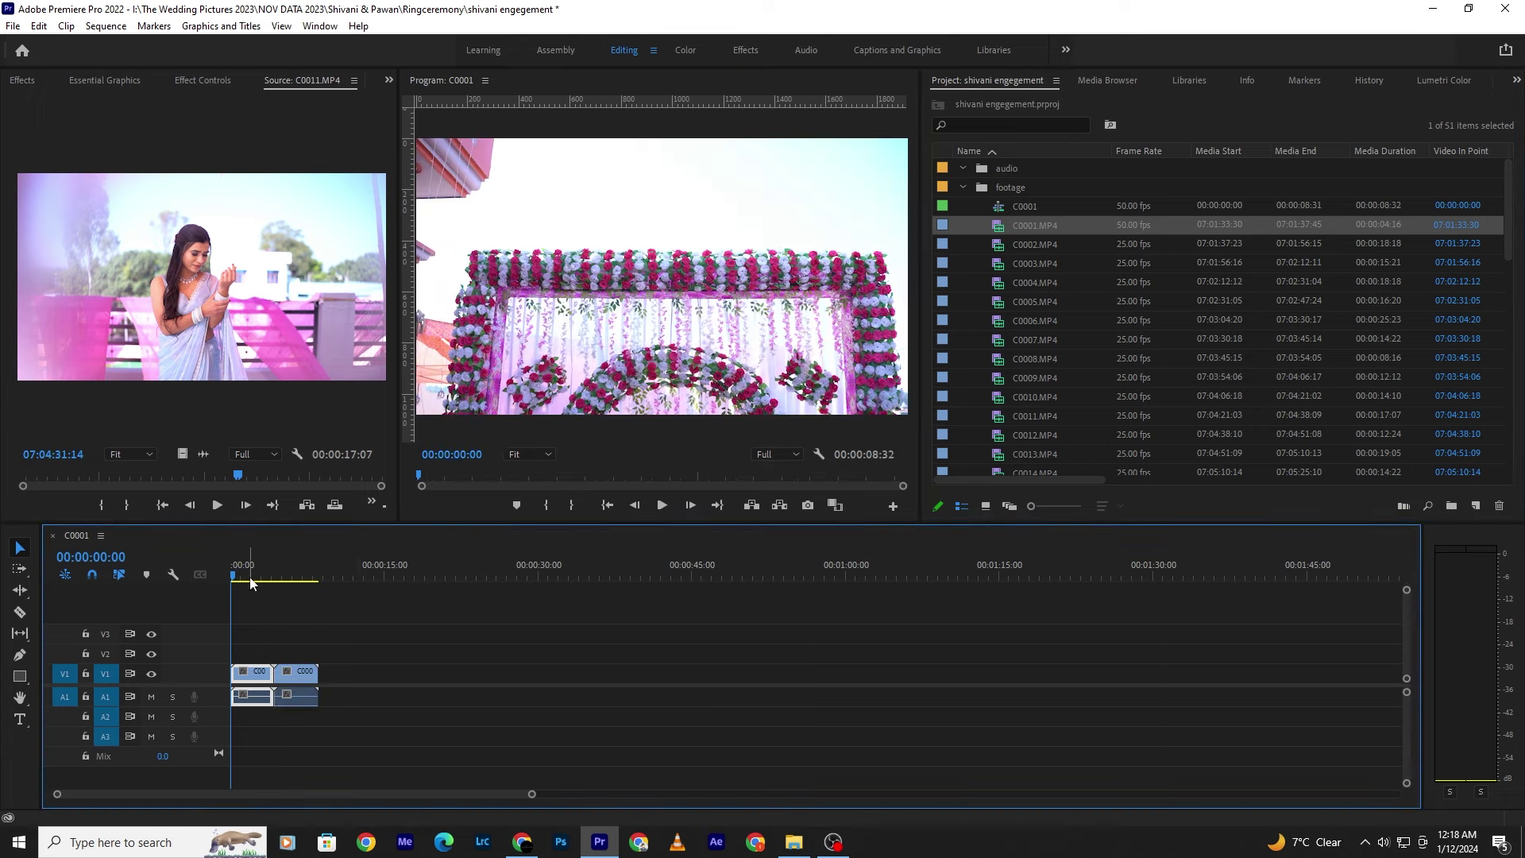
key(space)
key(ctrl+z)
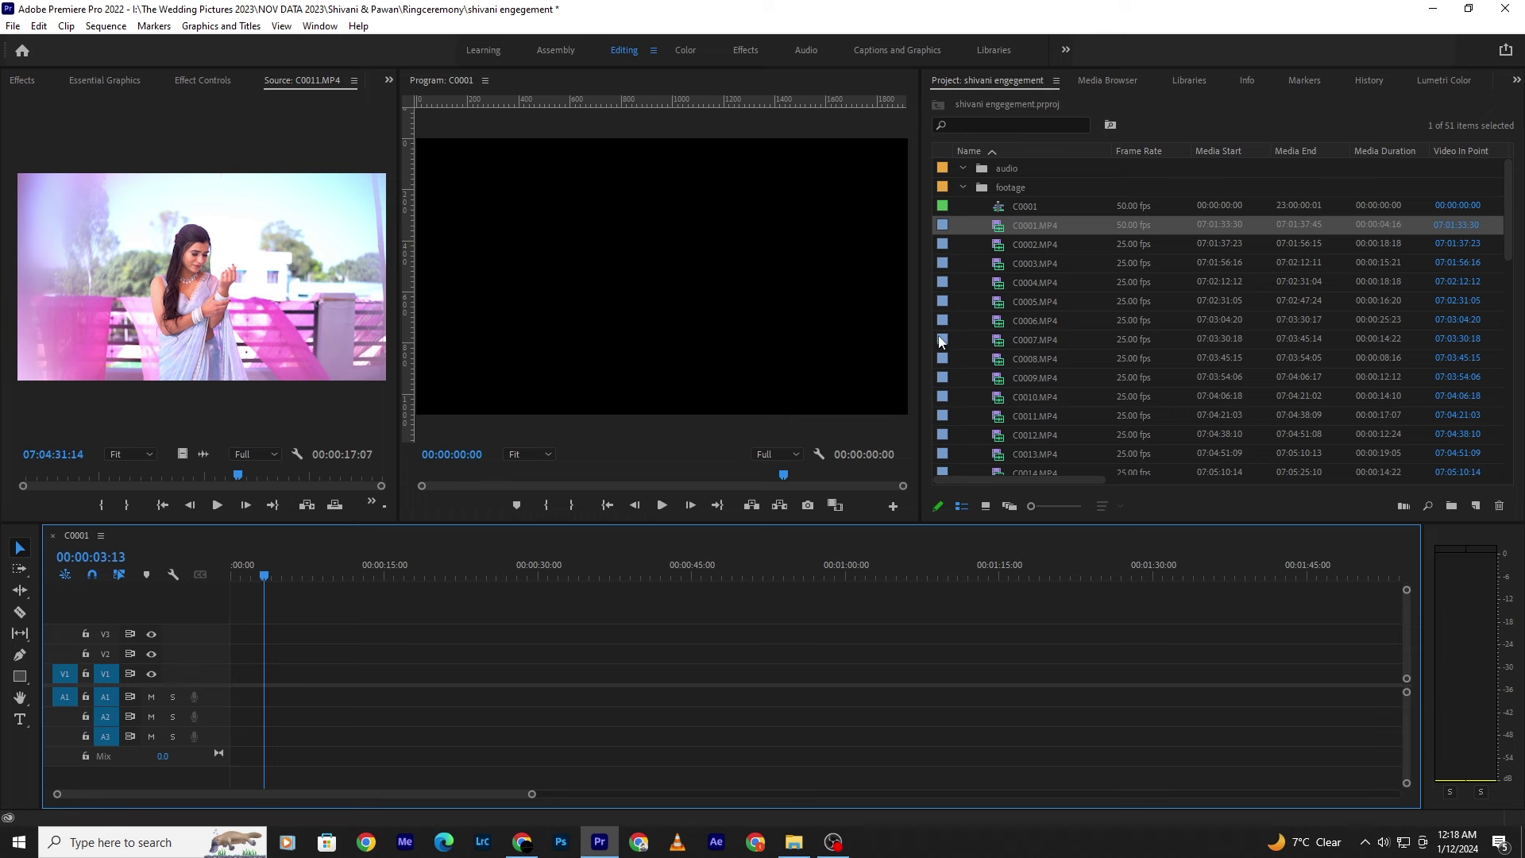
click(1014, 207)
key(Delete)
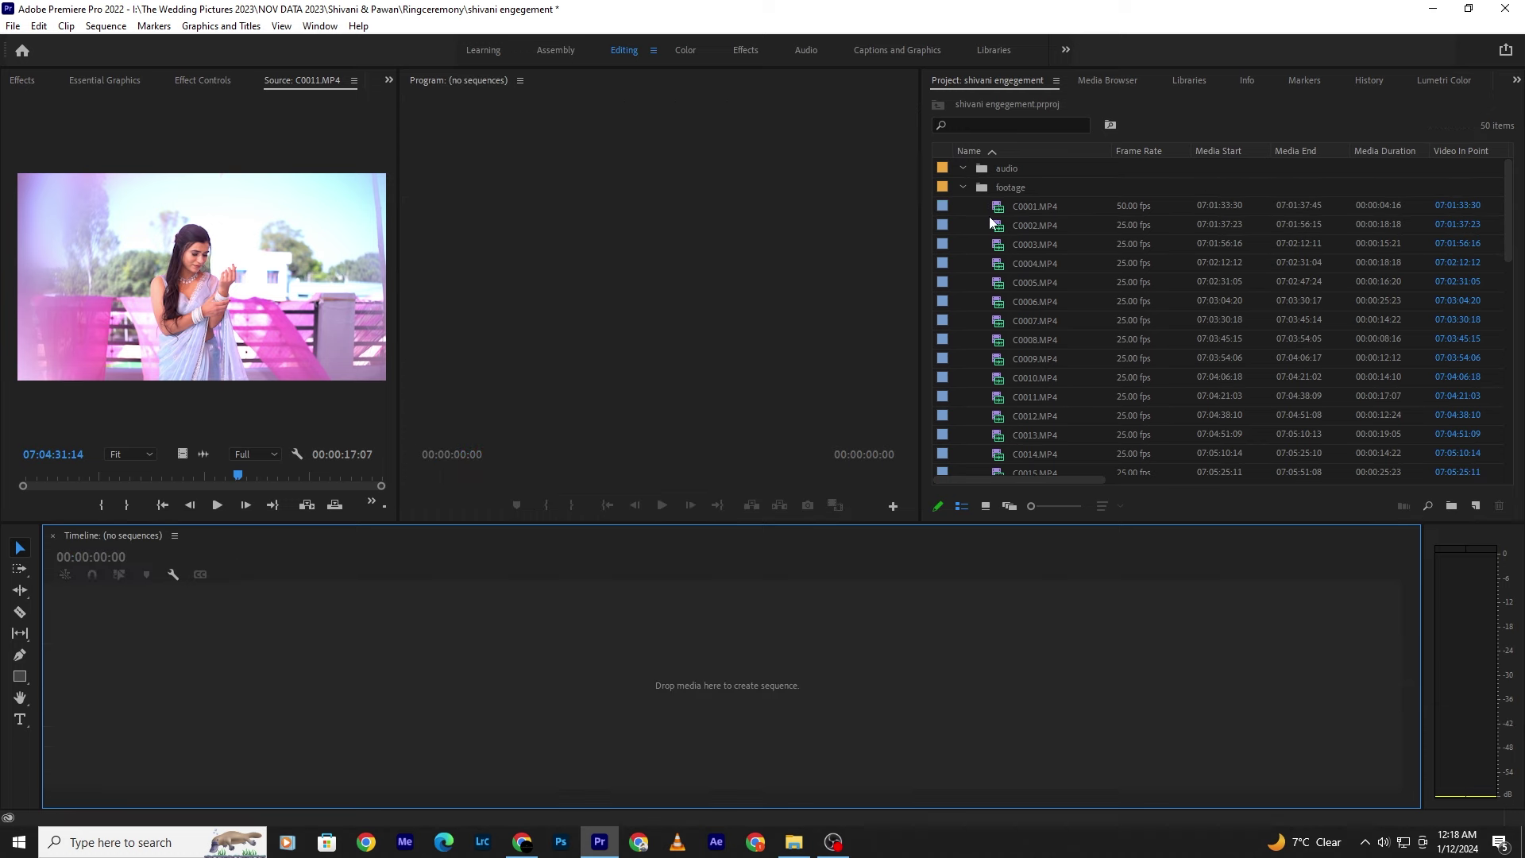
scroll(1088, 317, down, 5)
scroll(1080, 413, down, 5)
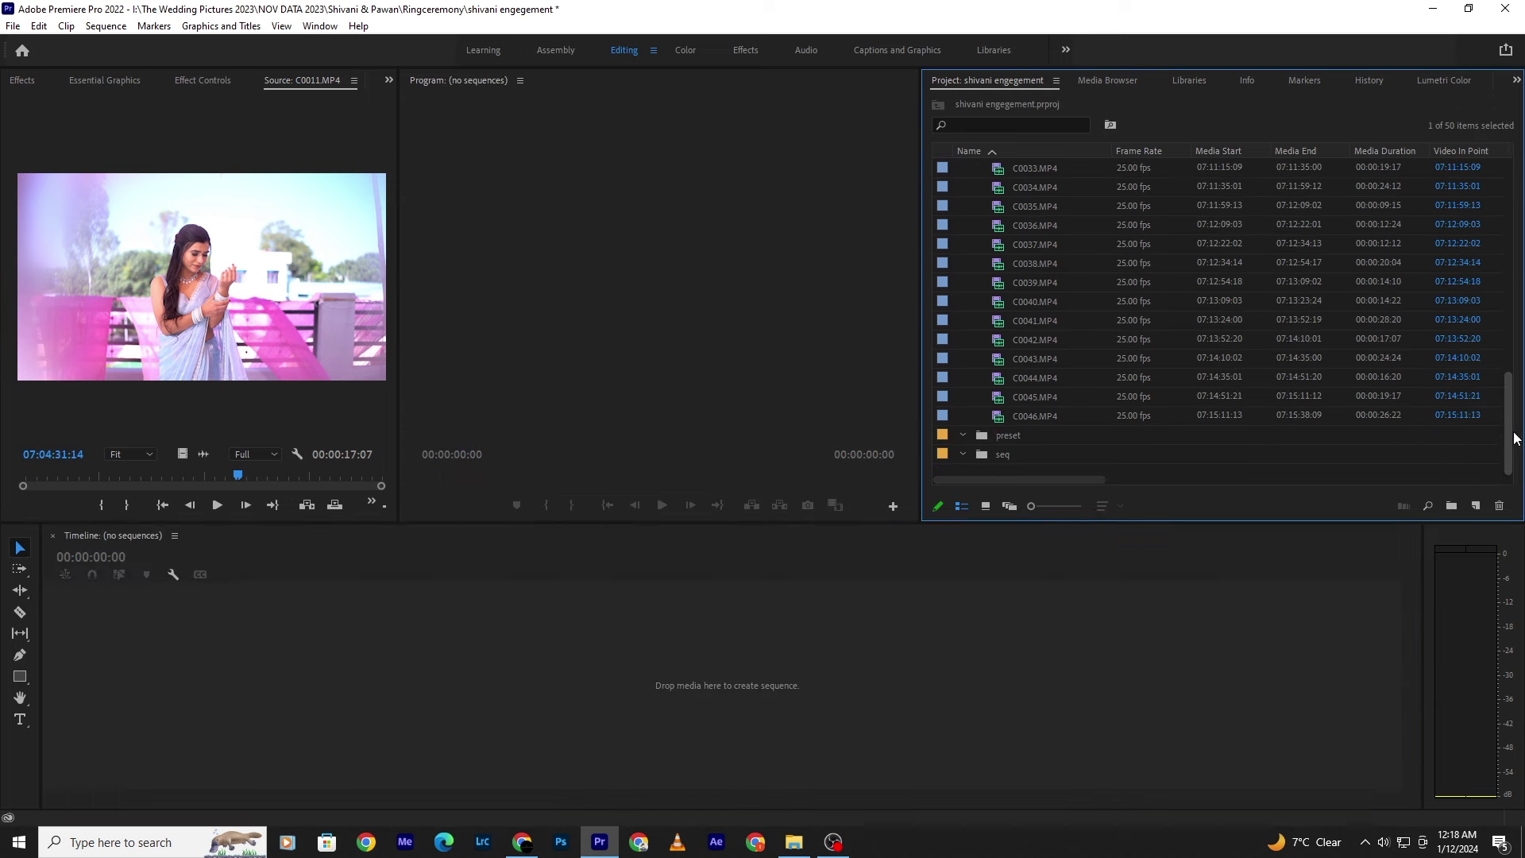
shift+click(1140, 415)
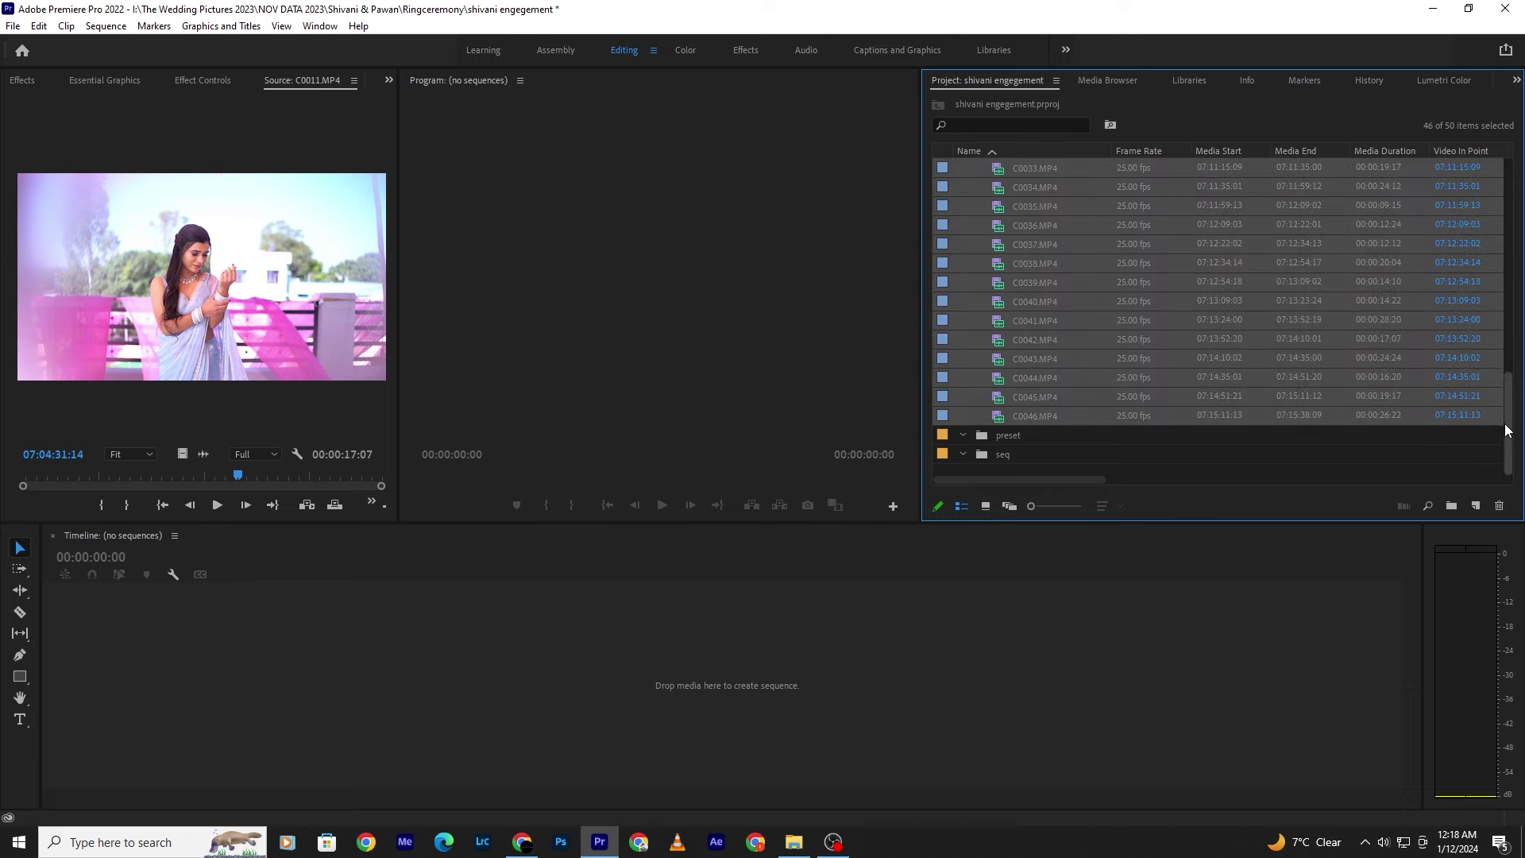
drag(1506, 423, 1509, 198)
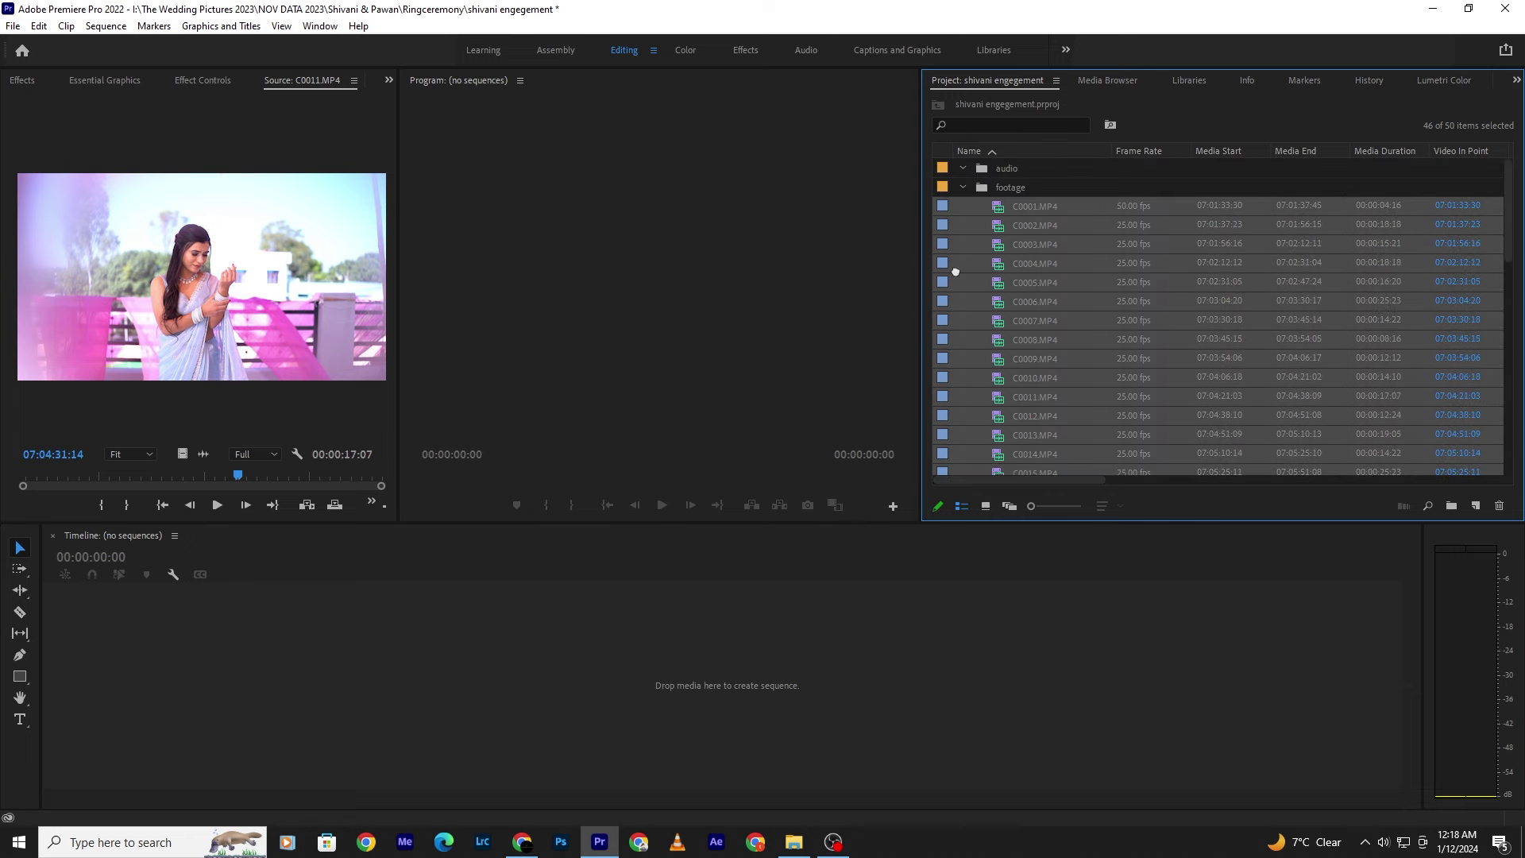
drag(1000, 208, 317, 674)
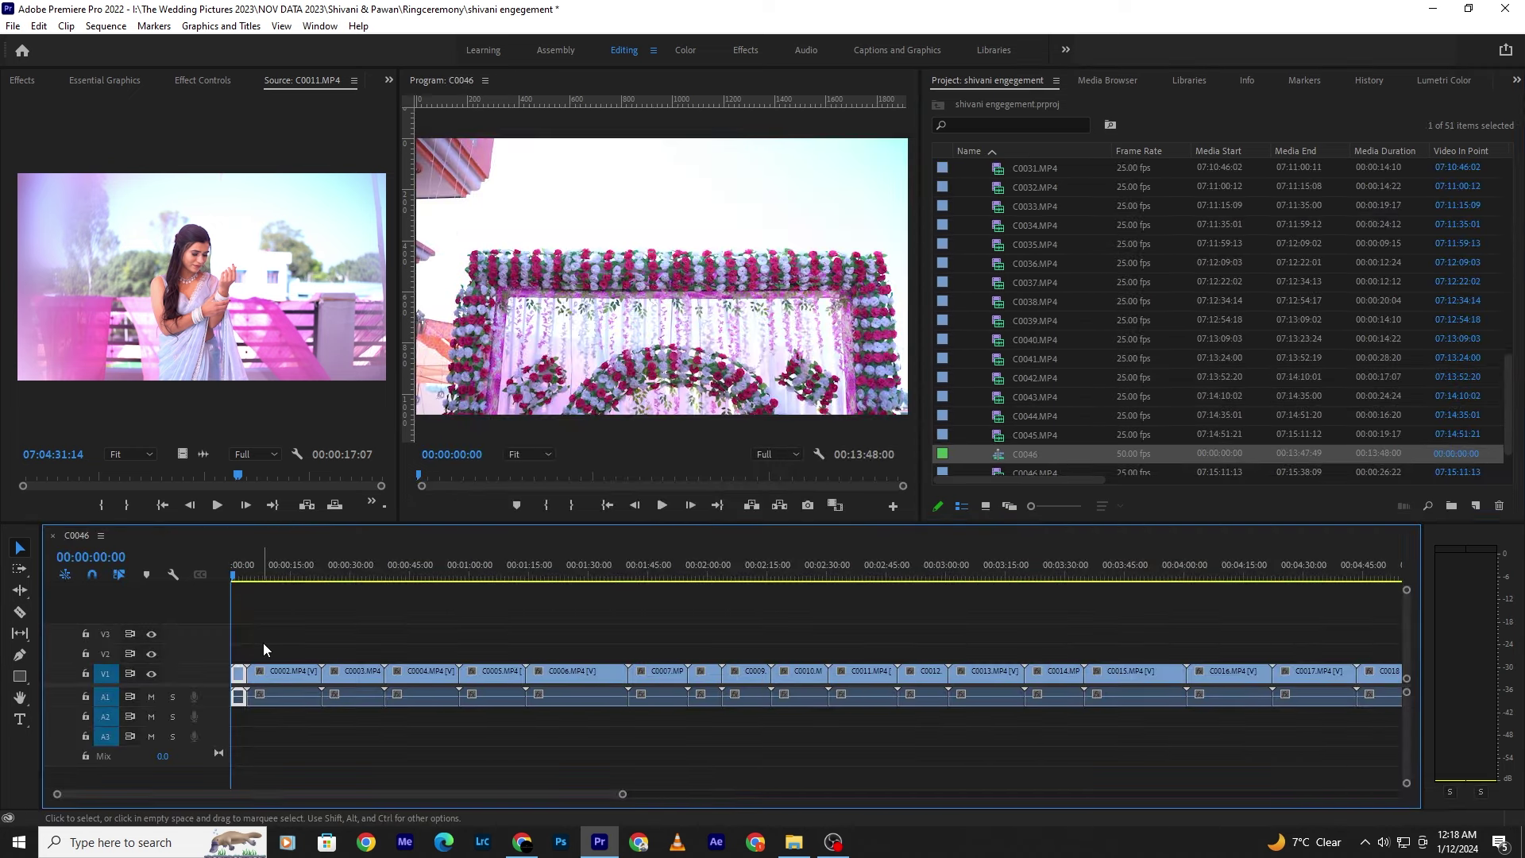
key(ctrl+z)
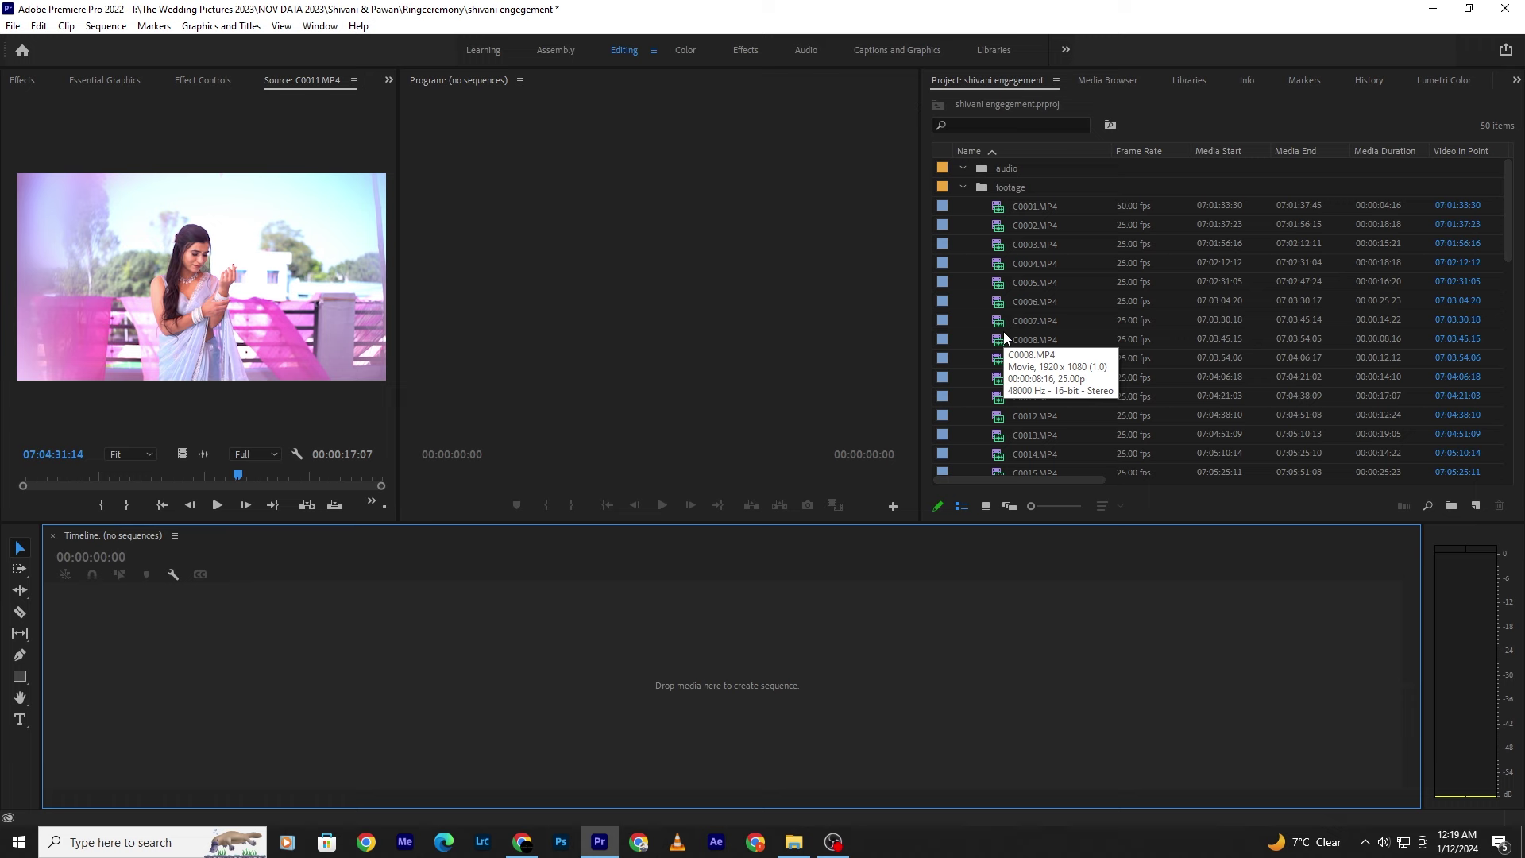
scroll(1027, 326, down, 3)
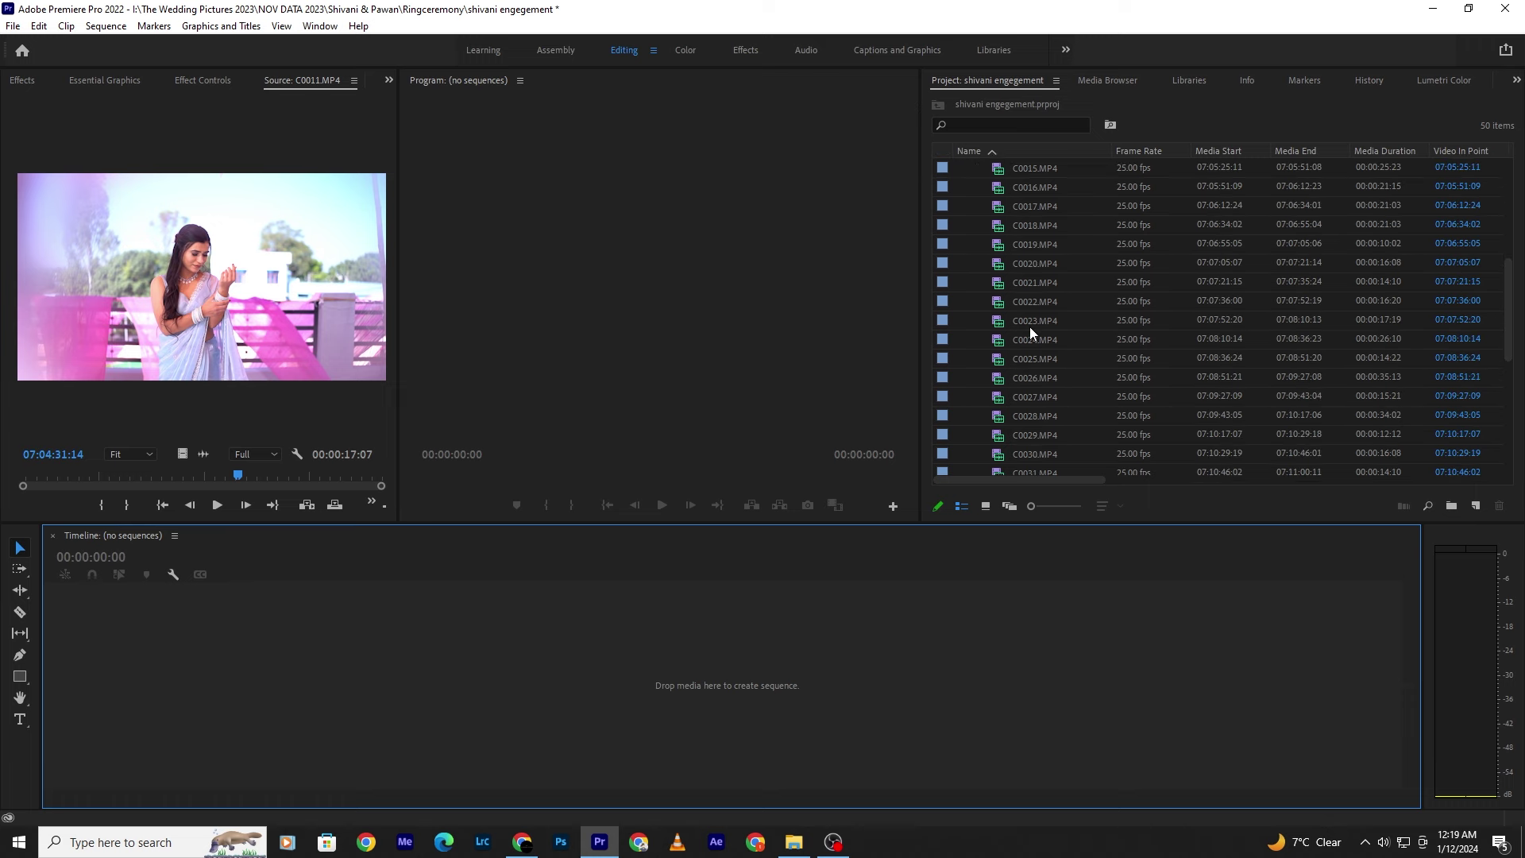
scroll(1030, 327, down, 1)
scroll(1030, 327, up, 3)
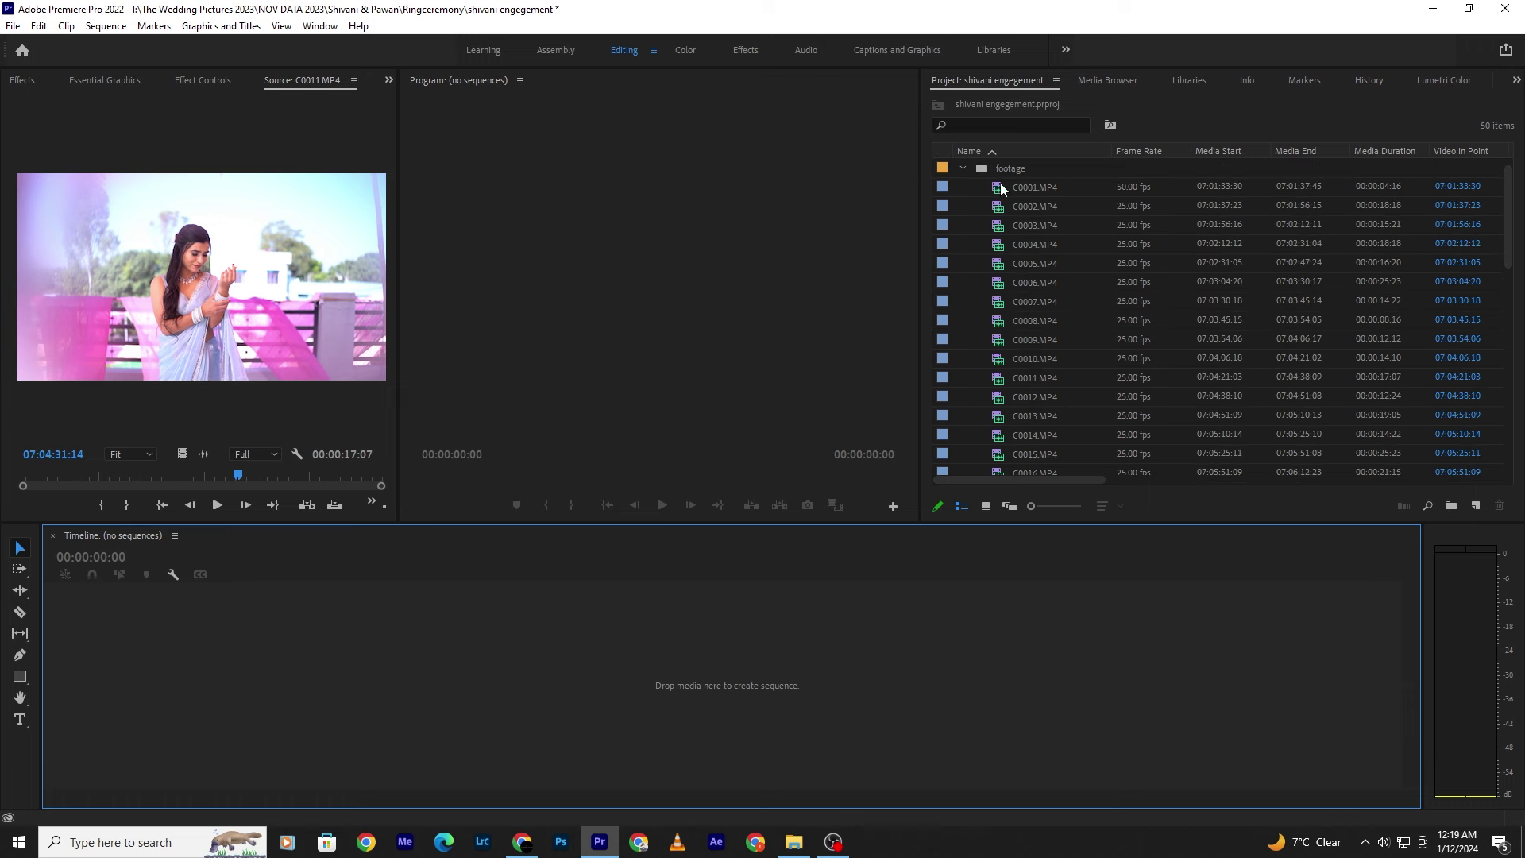
drag(999, 188, 320, 689)
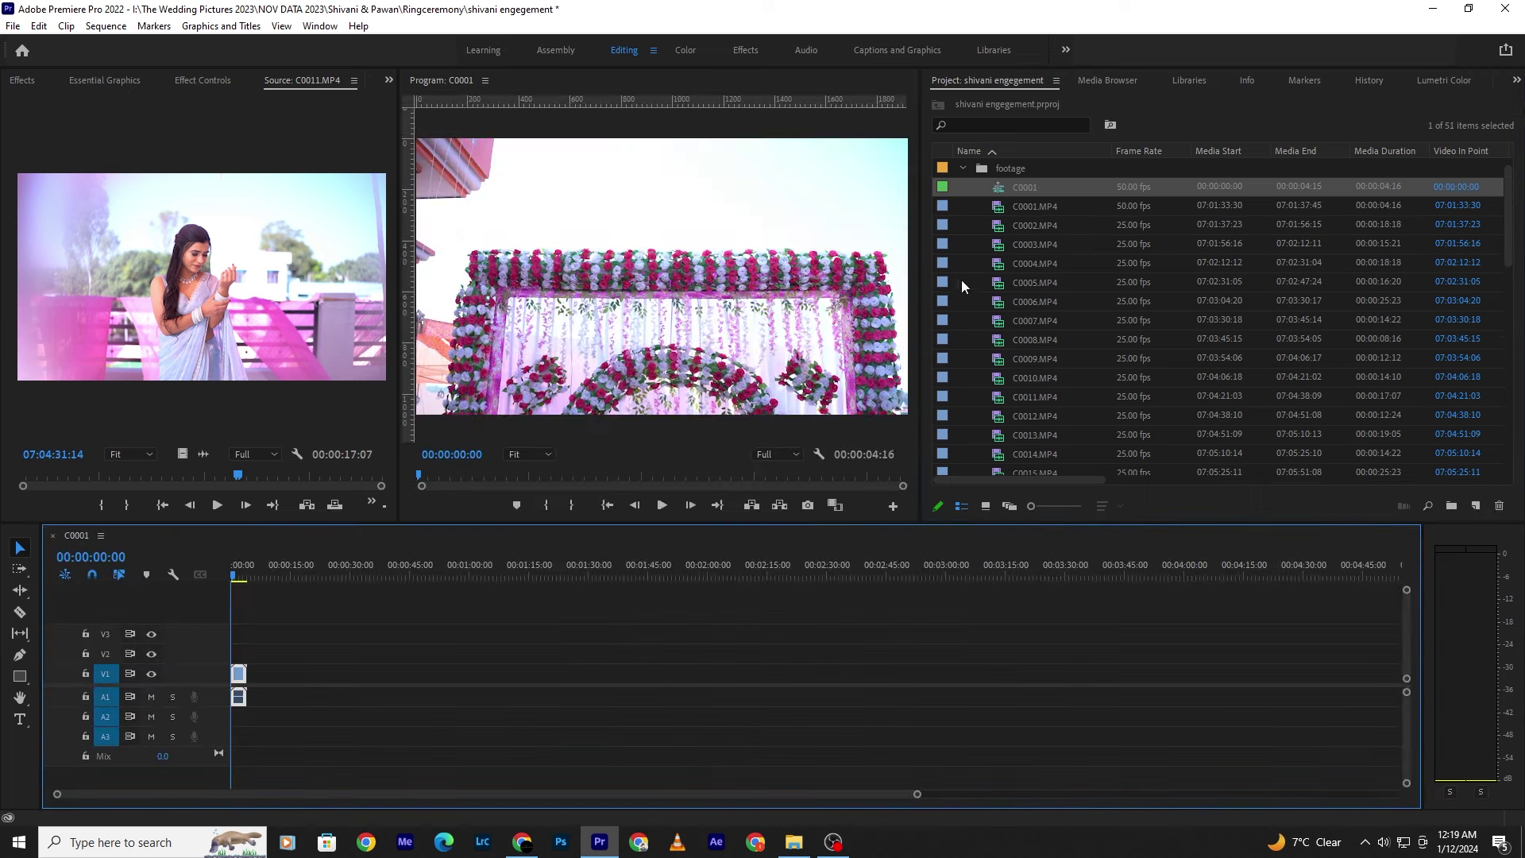
scroll(1019, 206, up, 1)
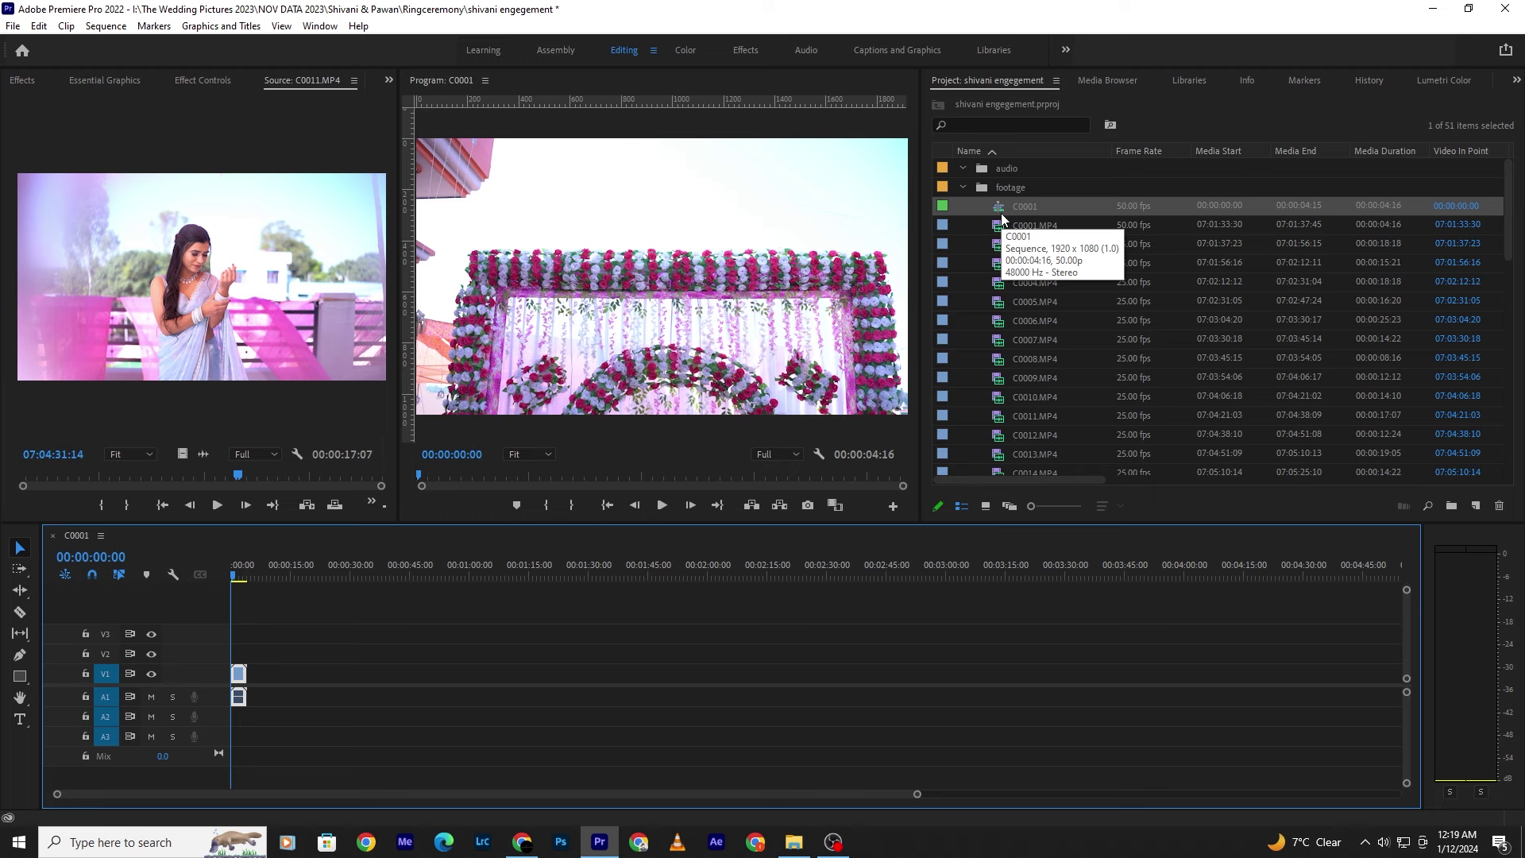
right_click(1004, 211)
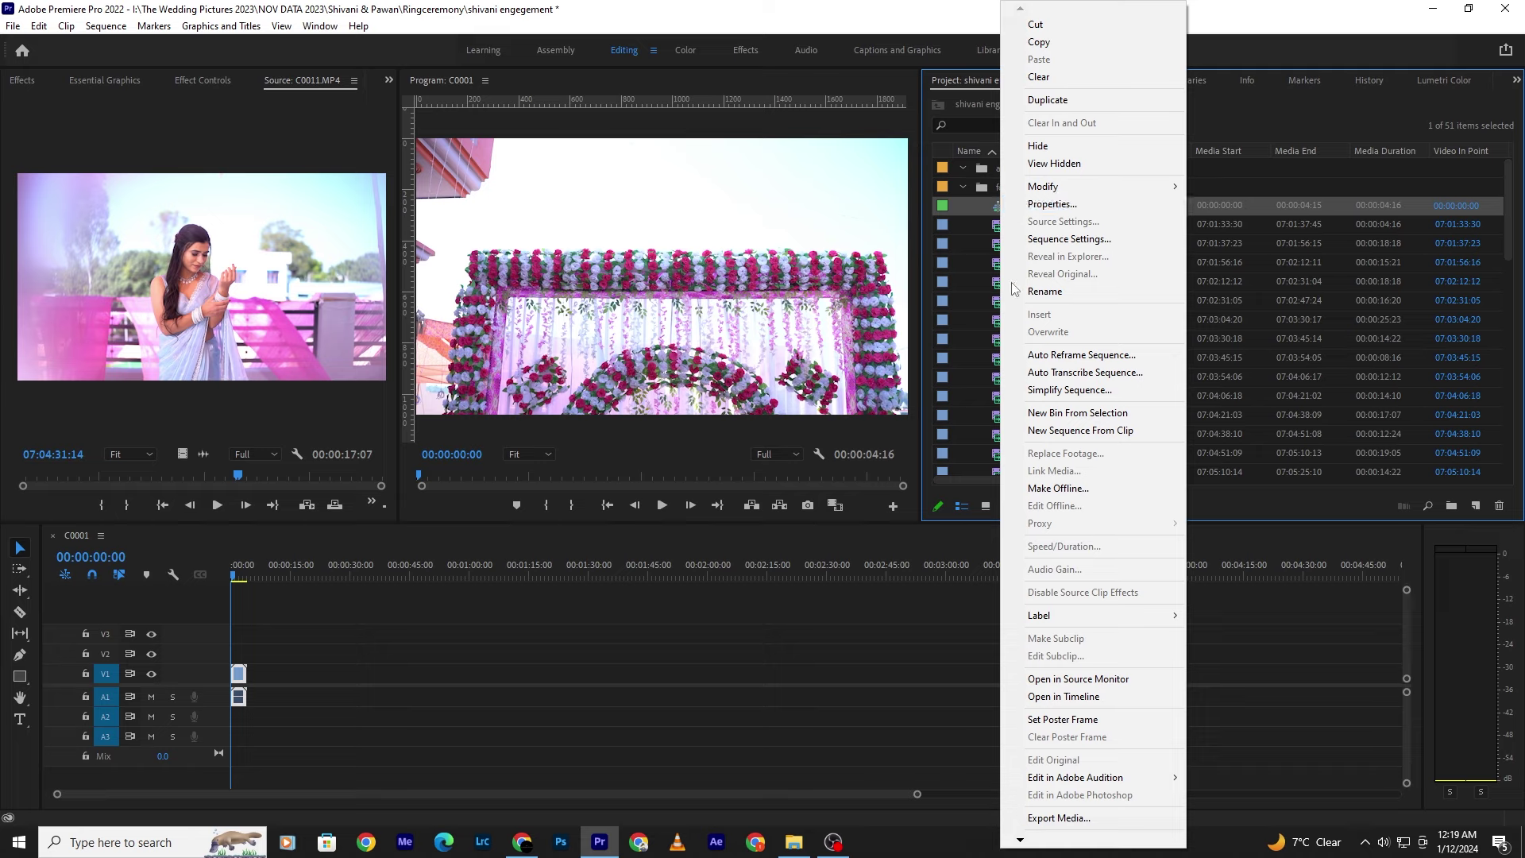
click(988, 215)
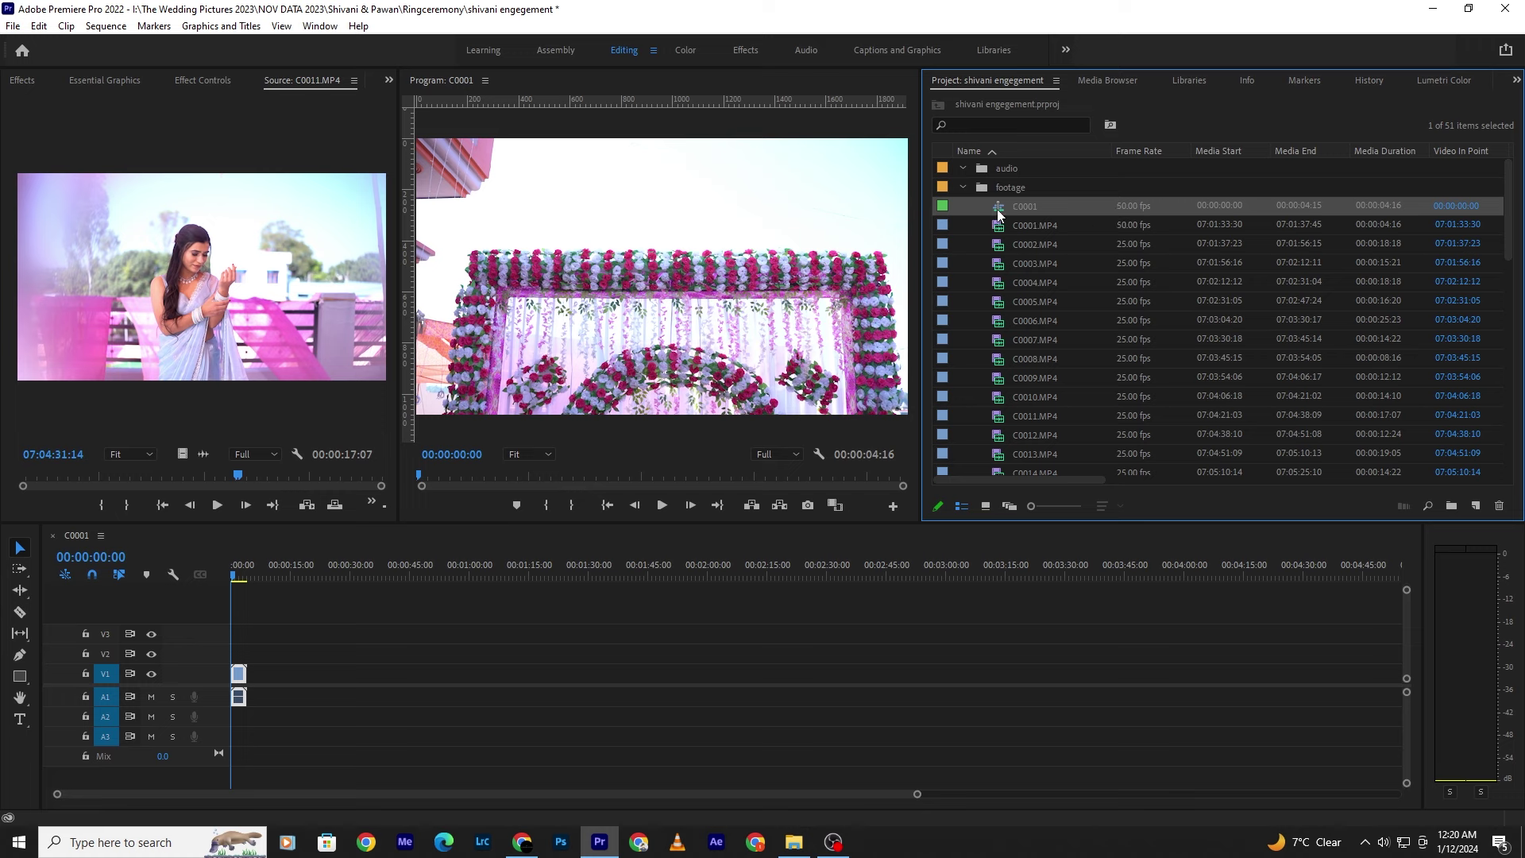
key(Delete)
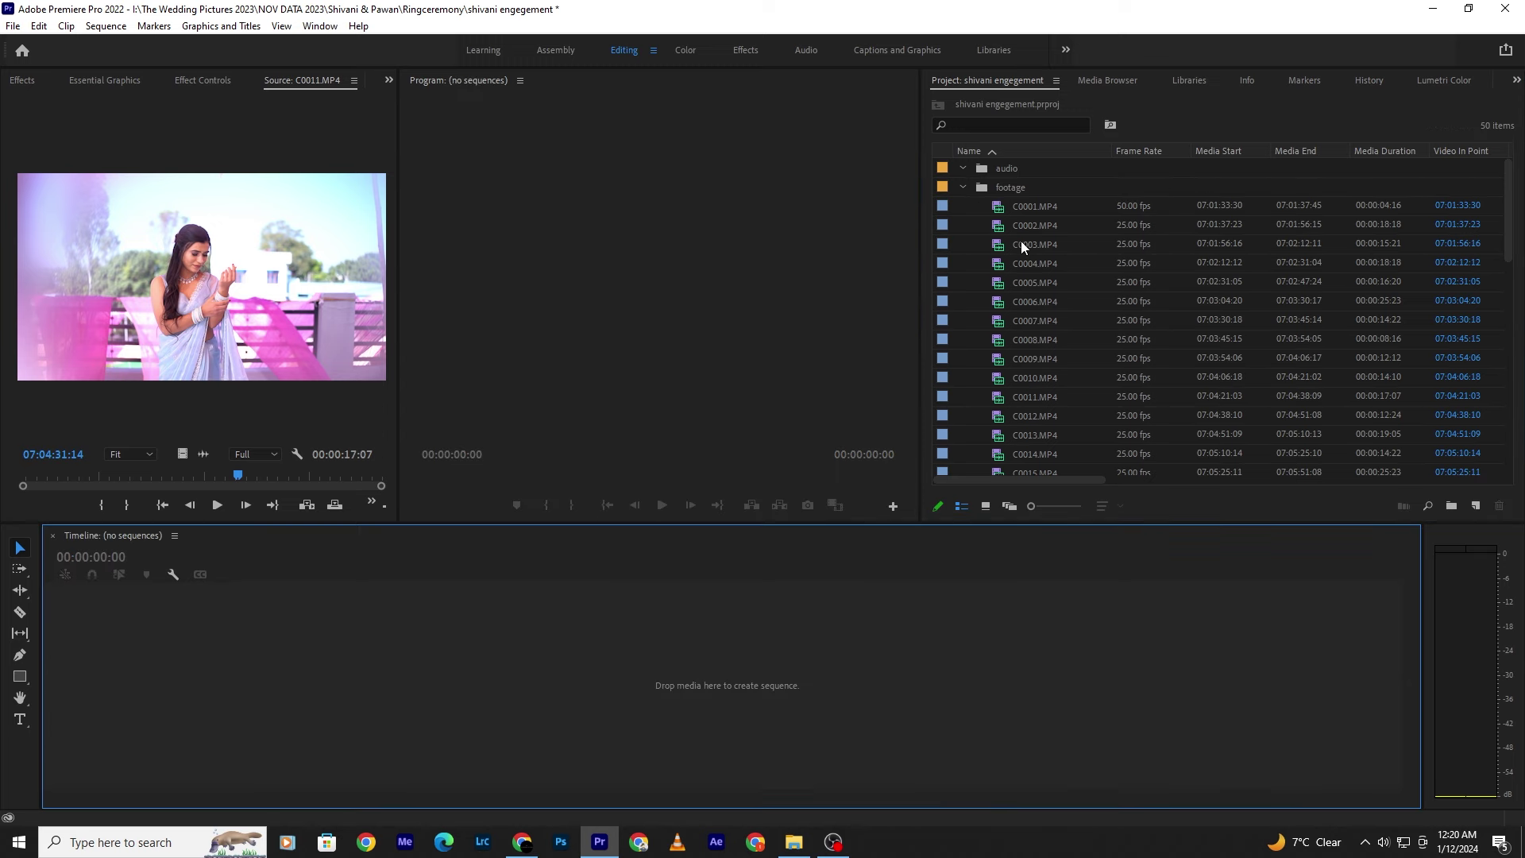
click(962, 188)
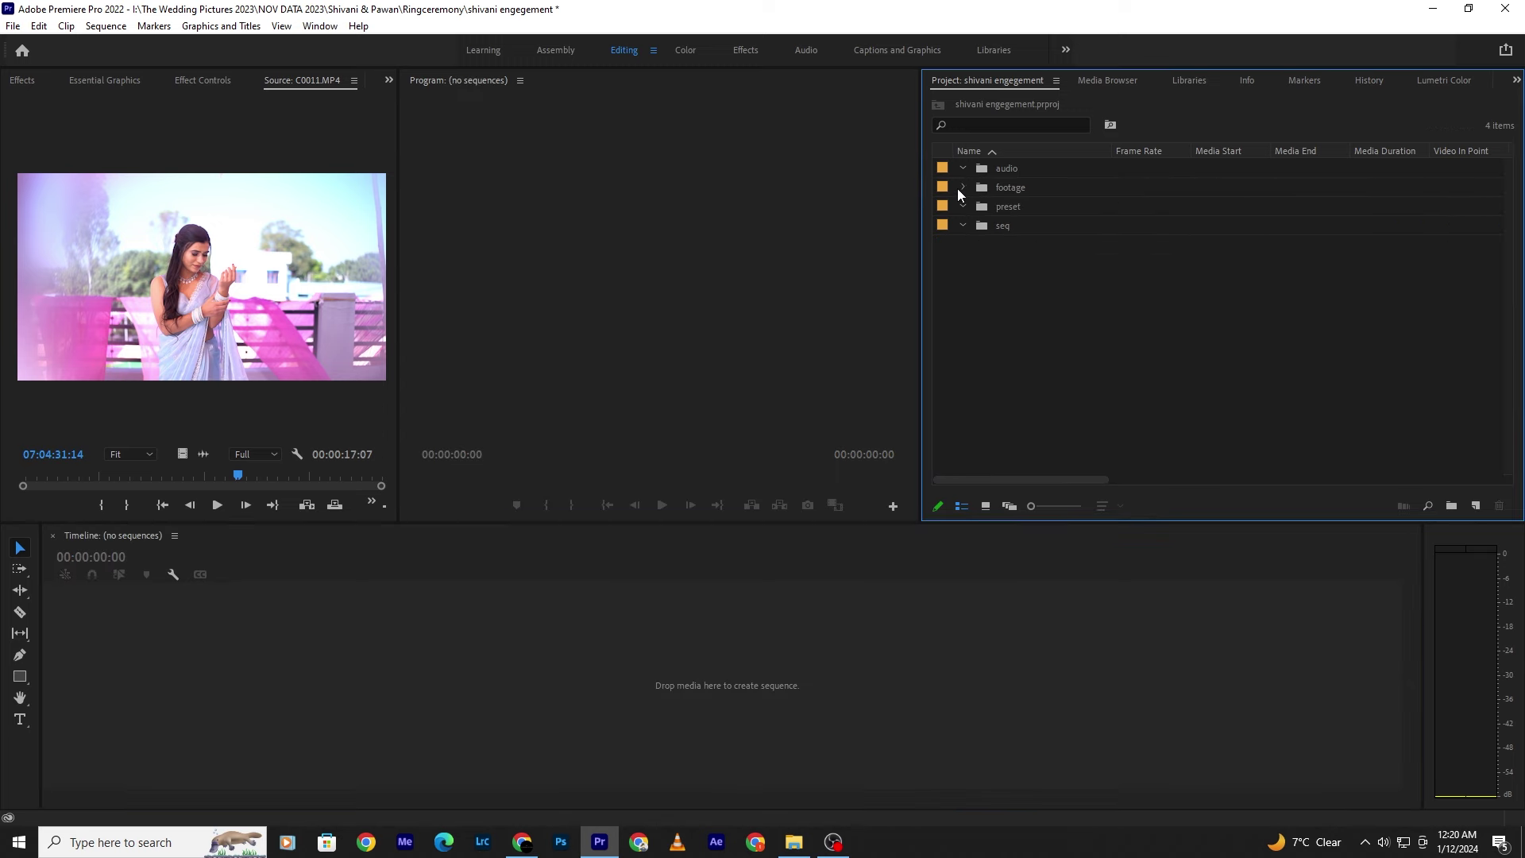
- With the seq bin selected, start a new sequence and expand the Digital SLR 1080p presets
click(982, 229)
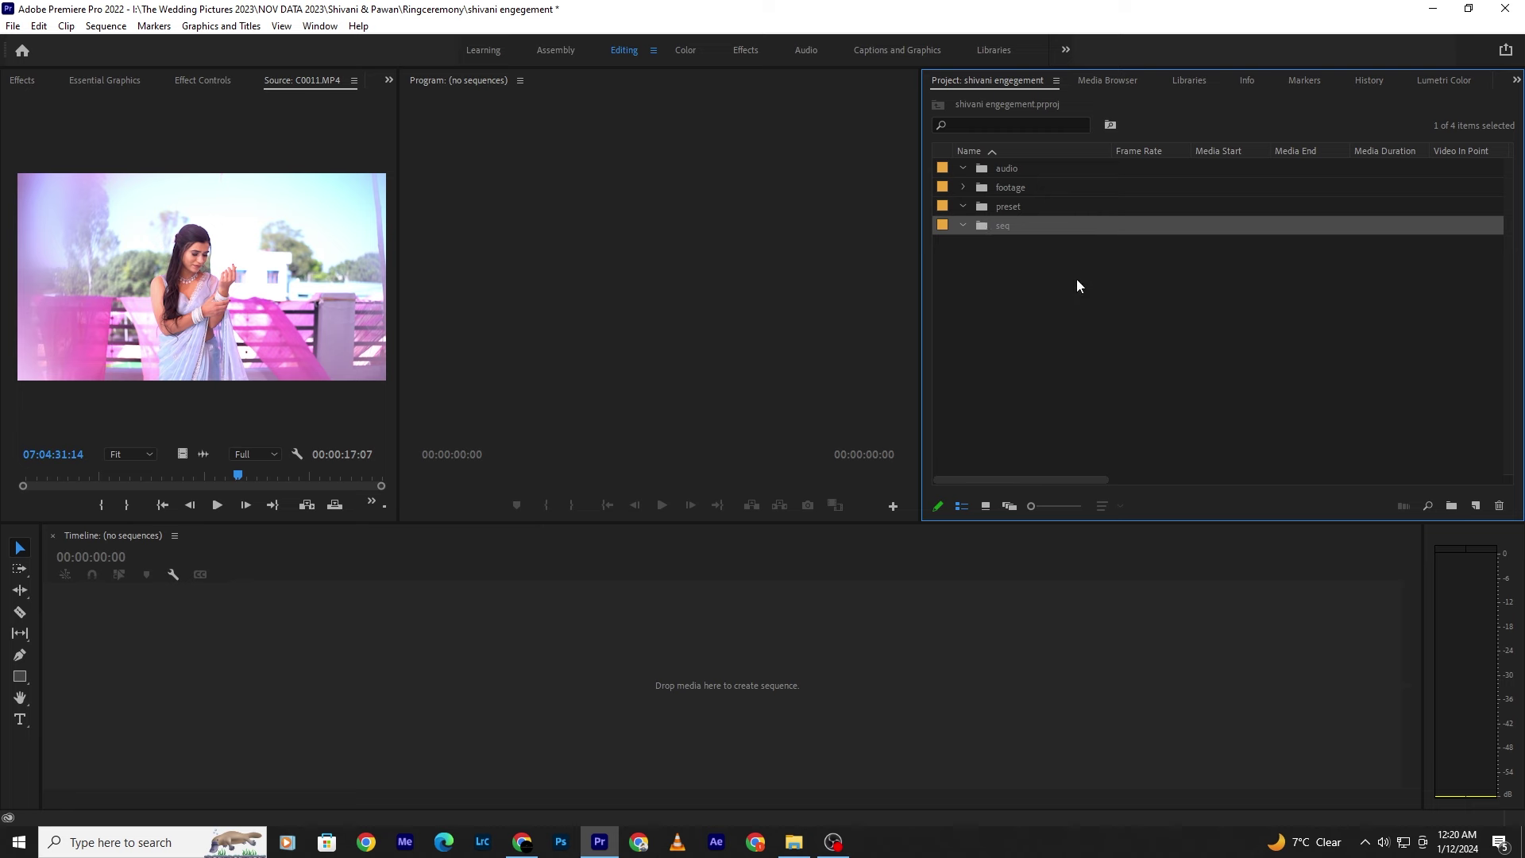
click(1475, 507)
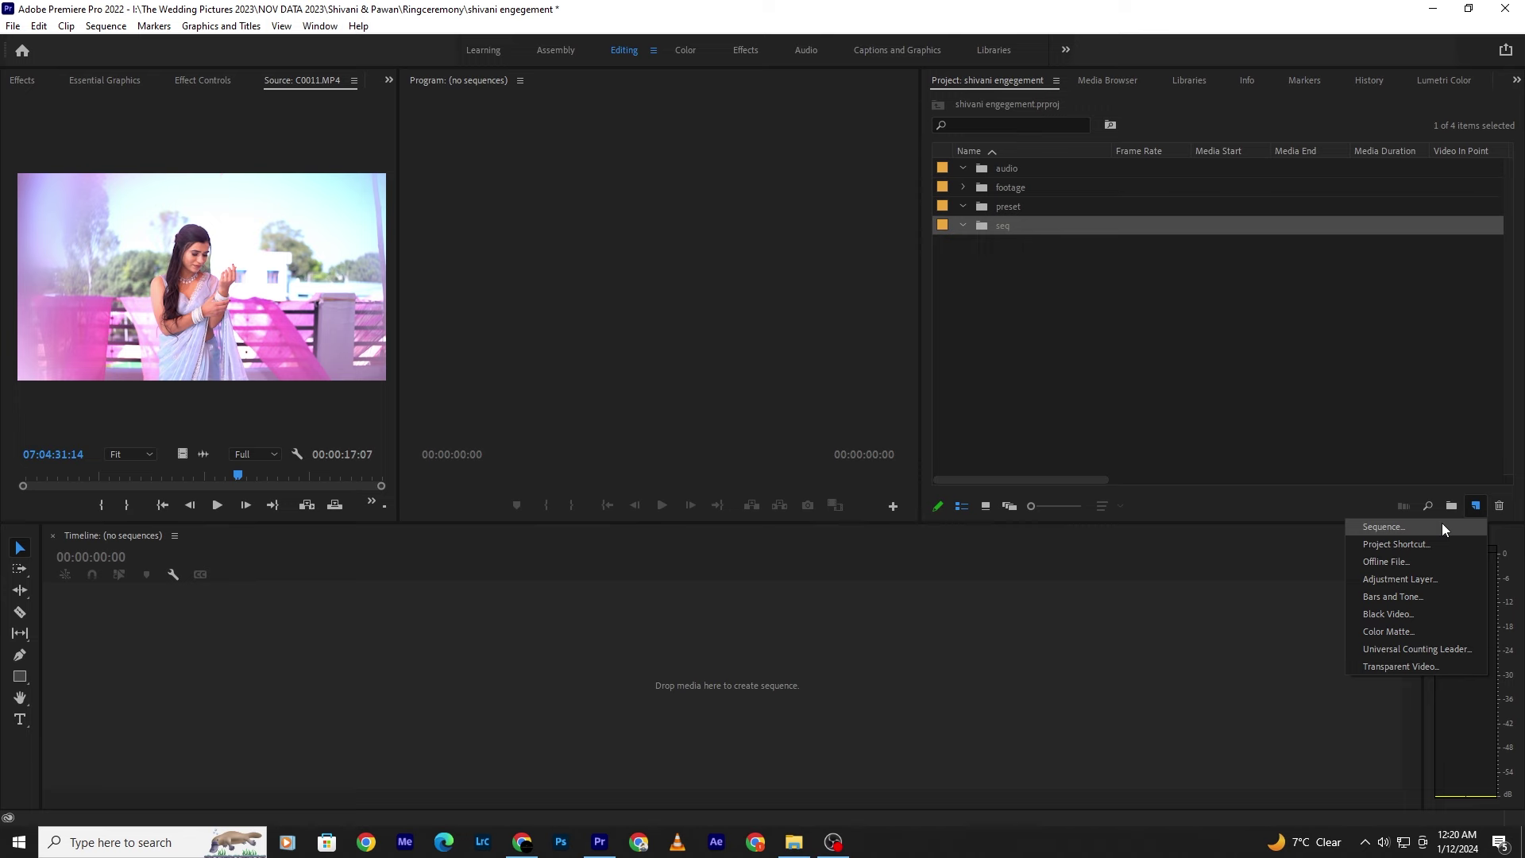
click(1442, 527)
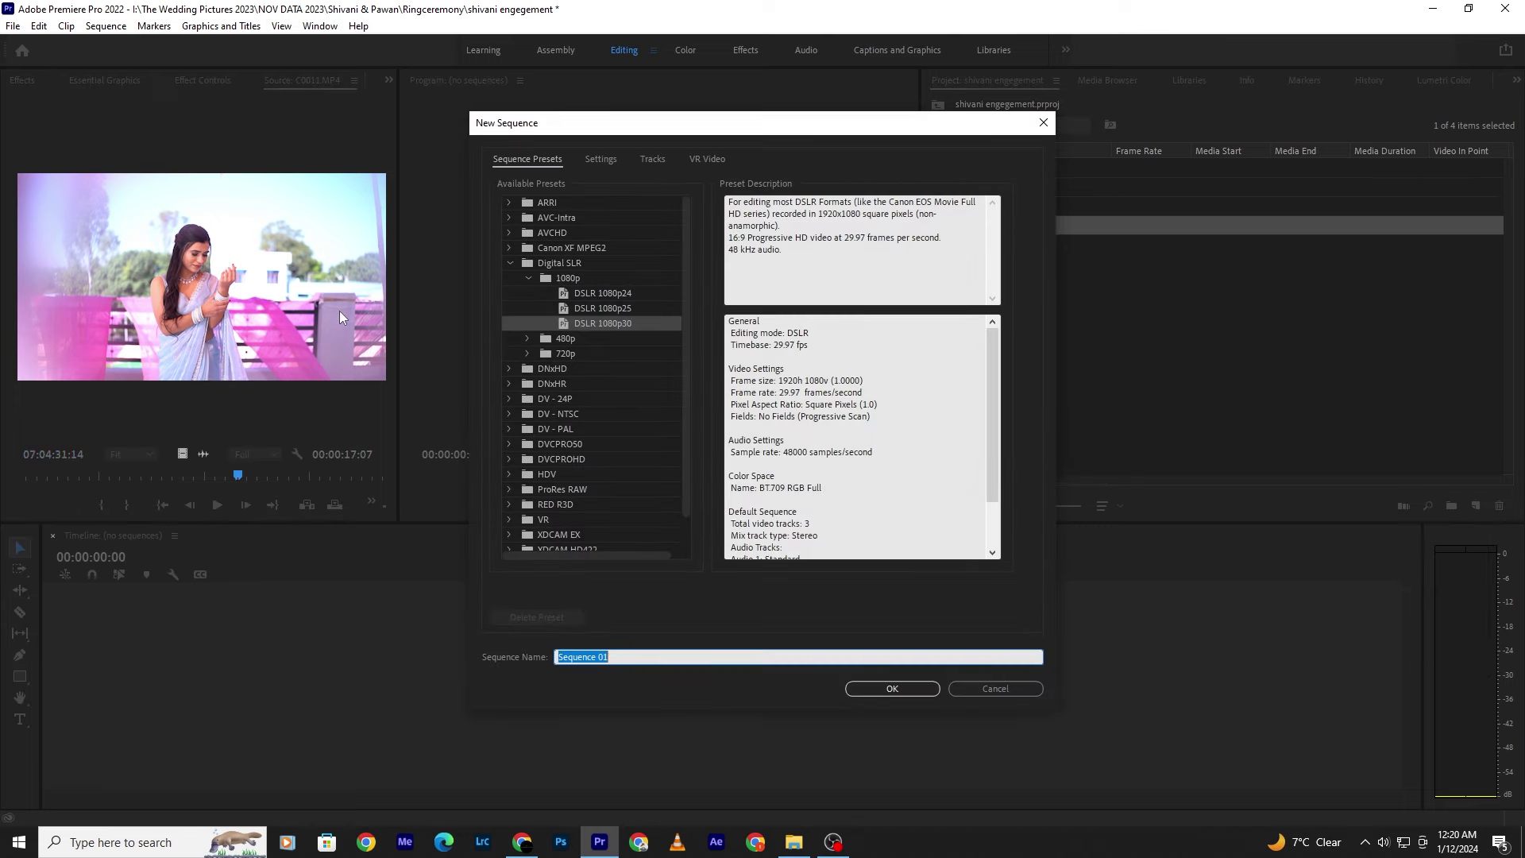
click(523, 275)
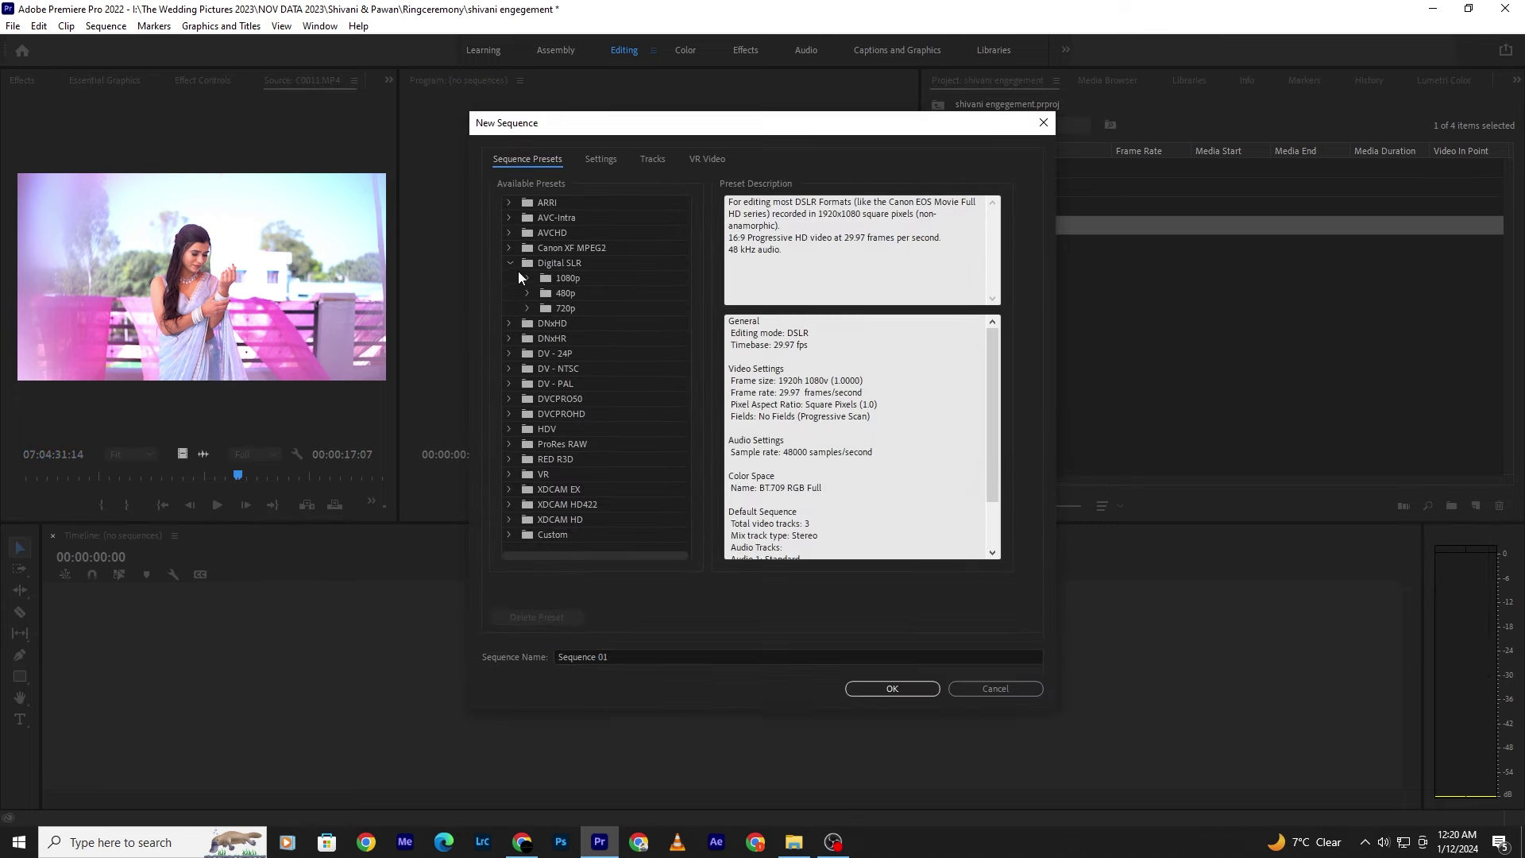
click(508, 264)
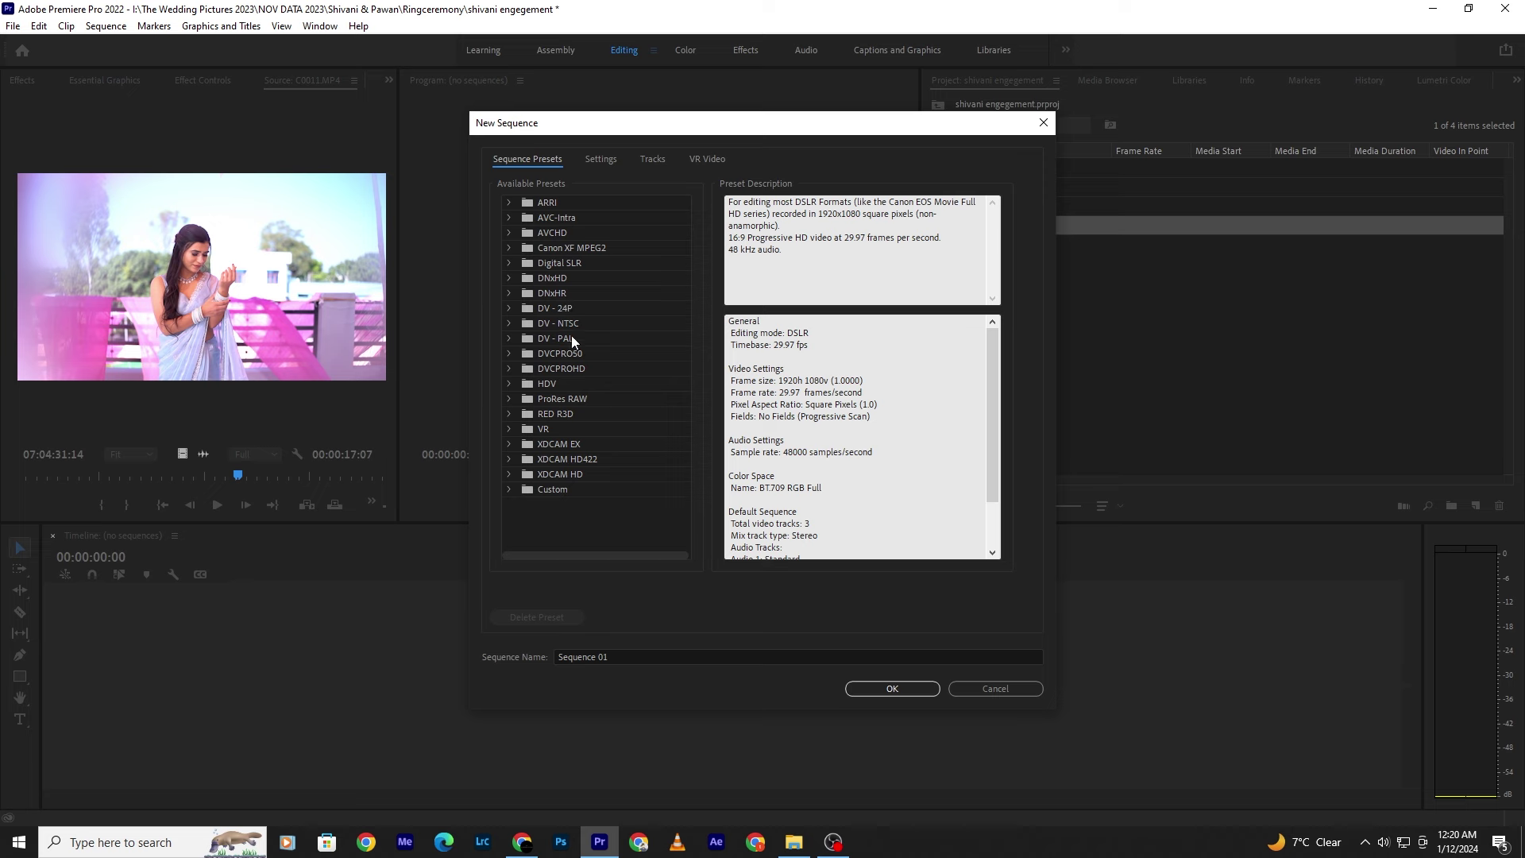
click(508, 324)
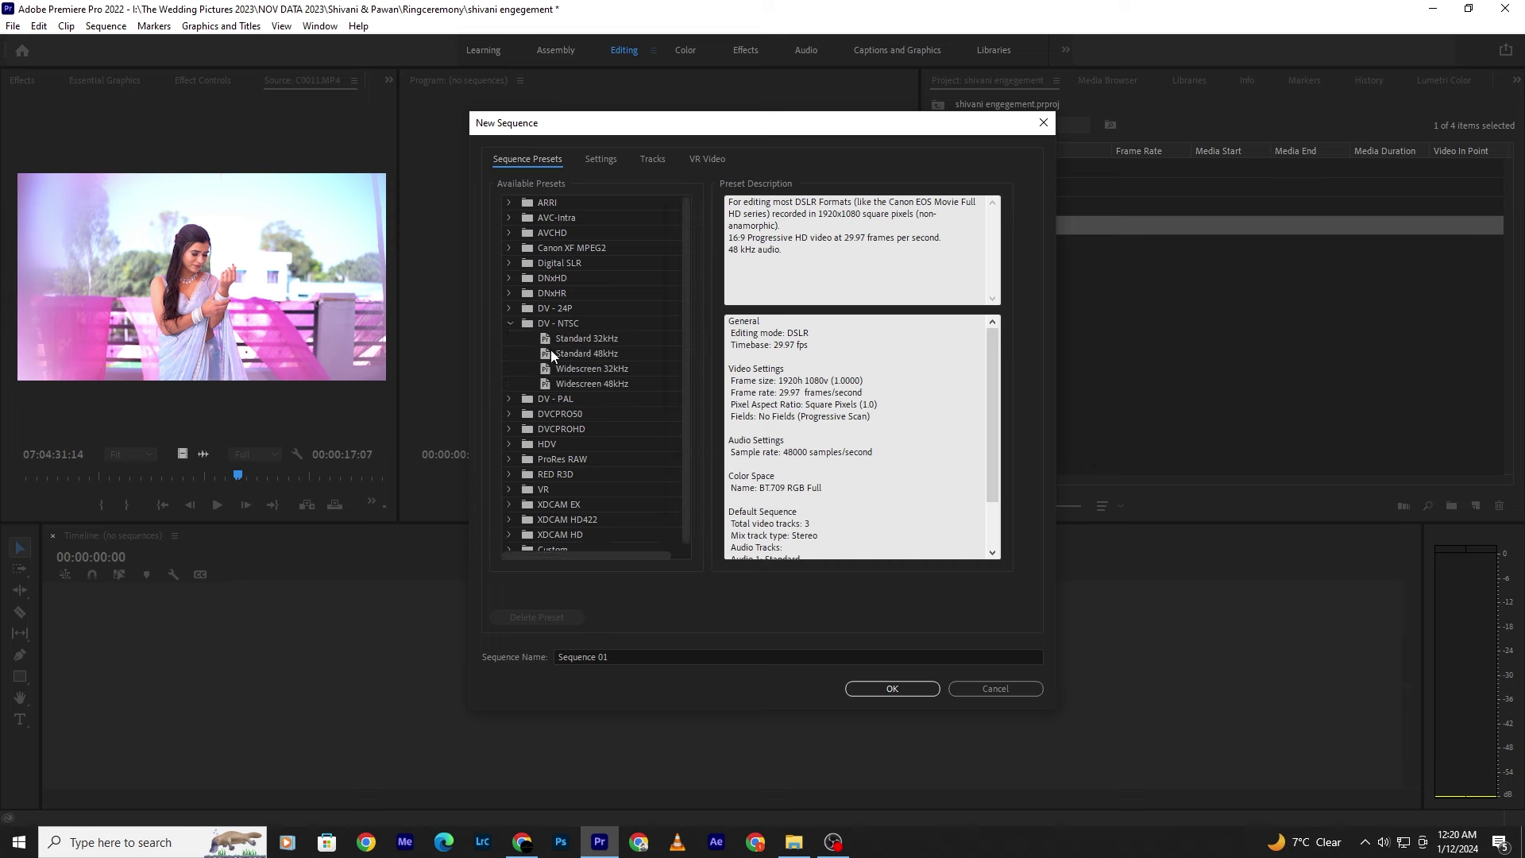
scroll(518, 414, down, 1)
click(510, 438)
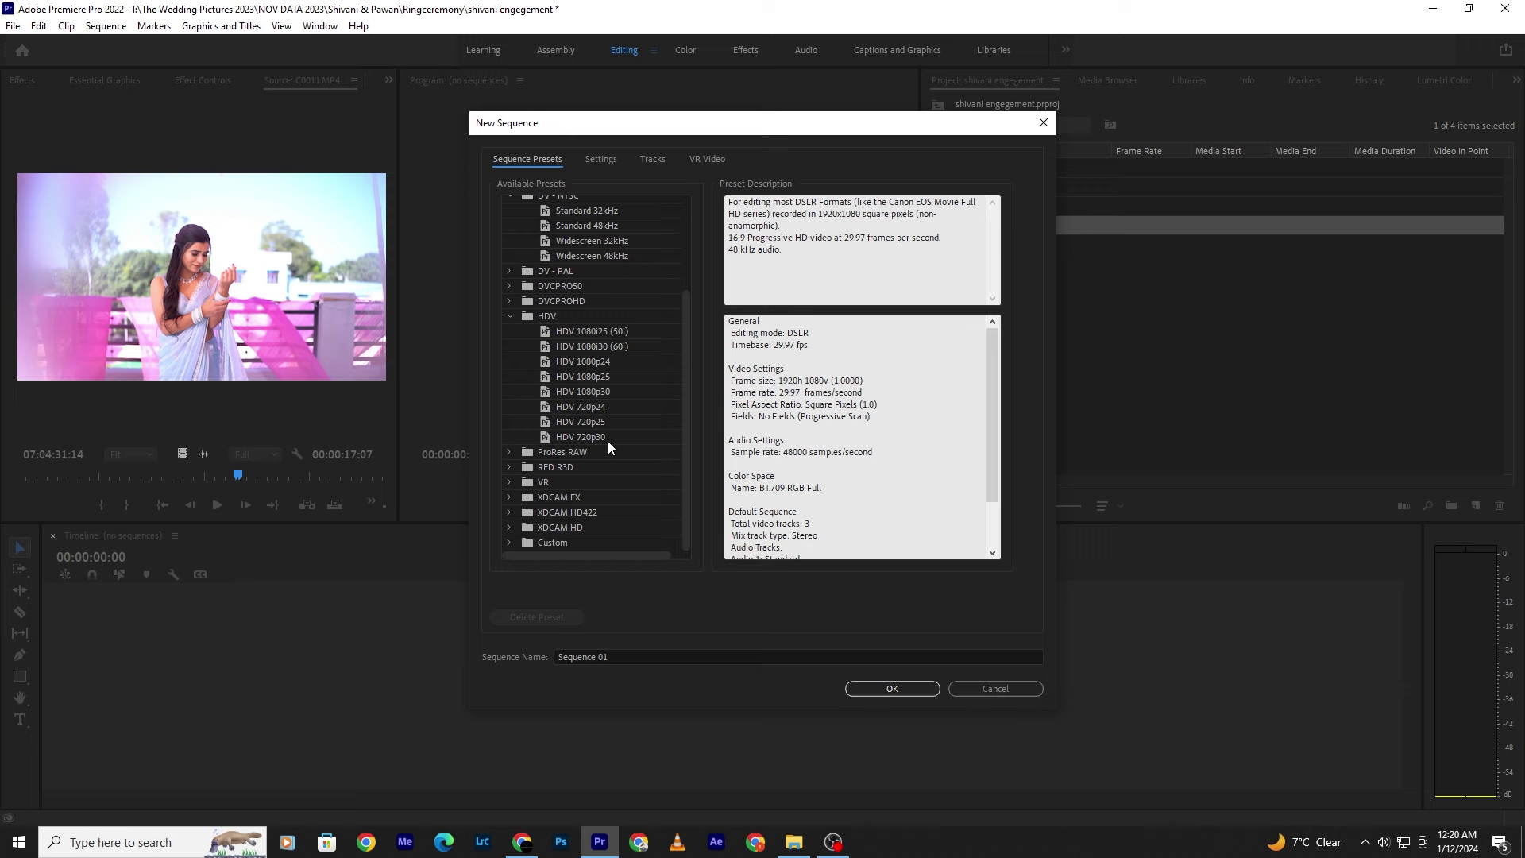
scroll(609, 439, up, 3)
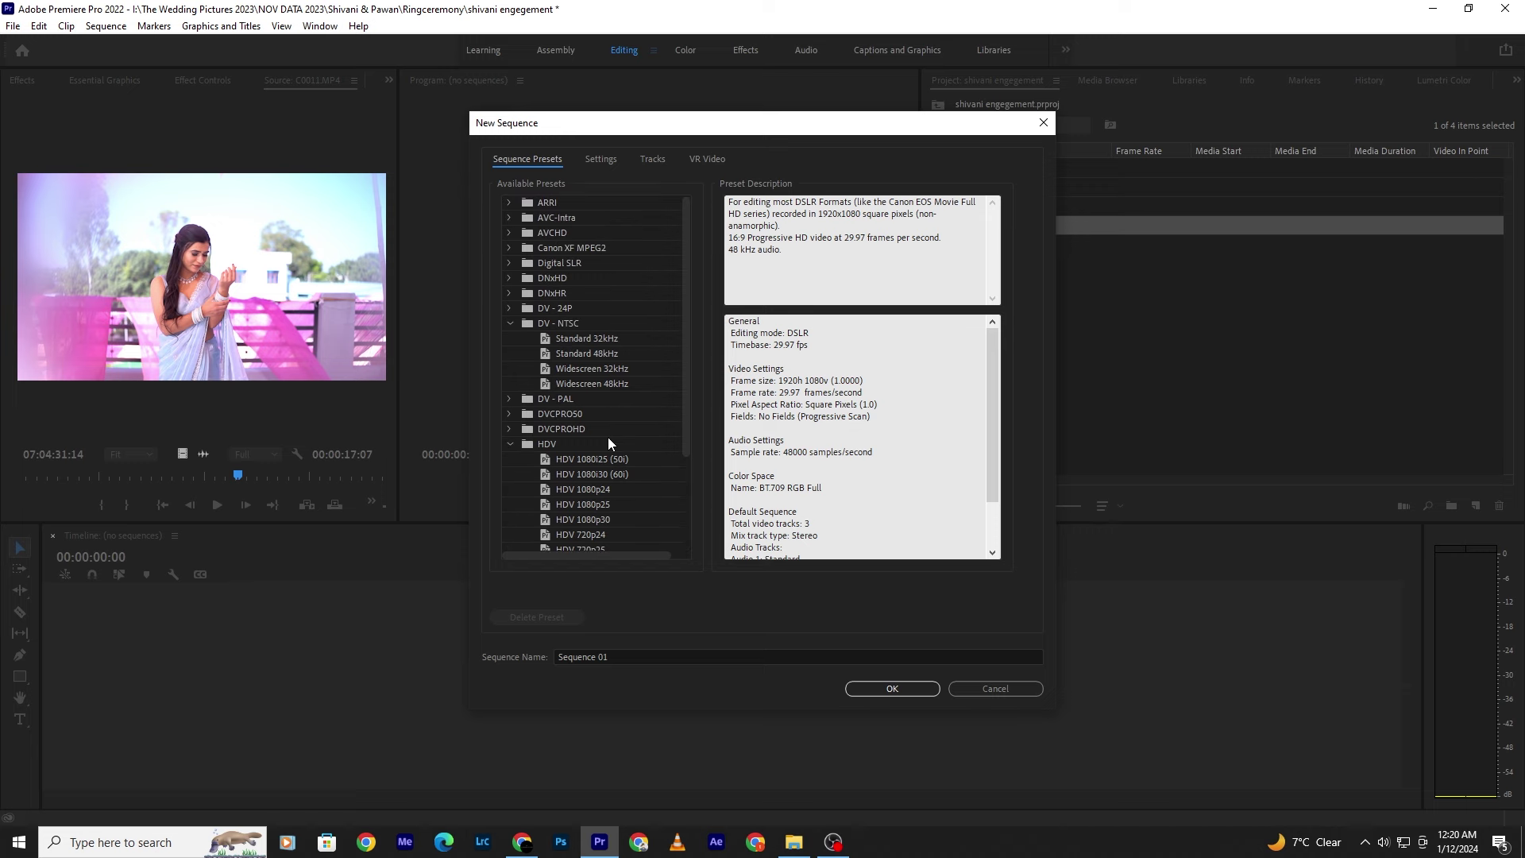
click(509, 324)
click(508, 263)
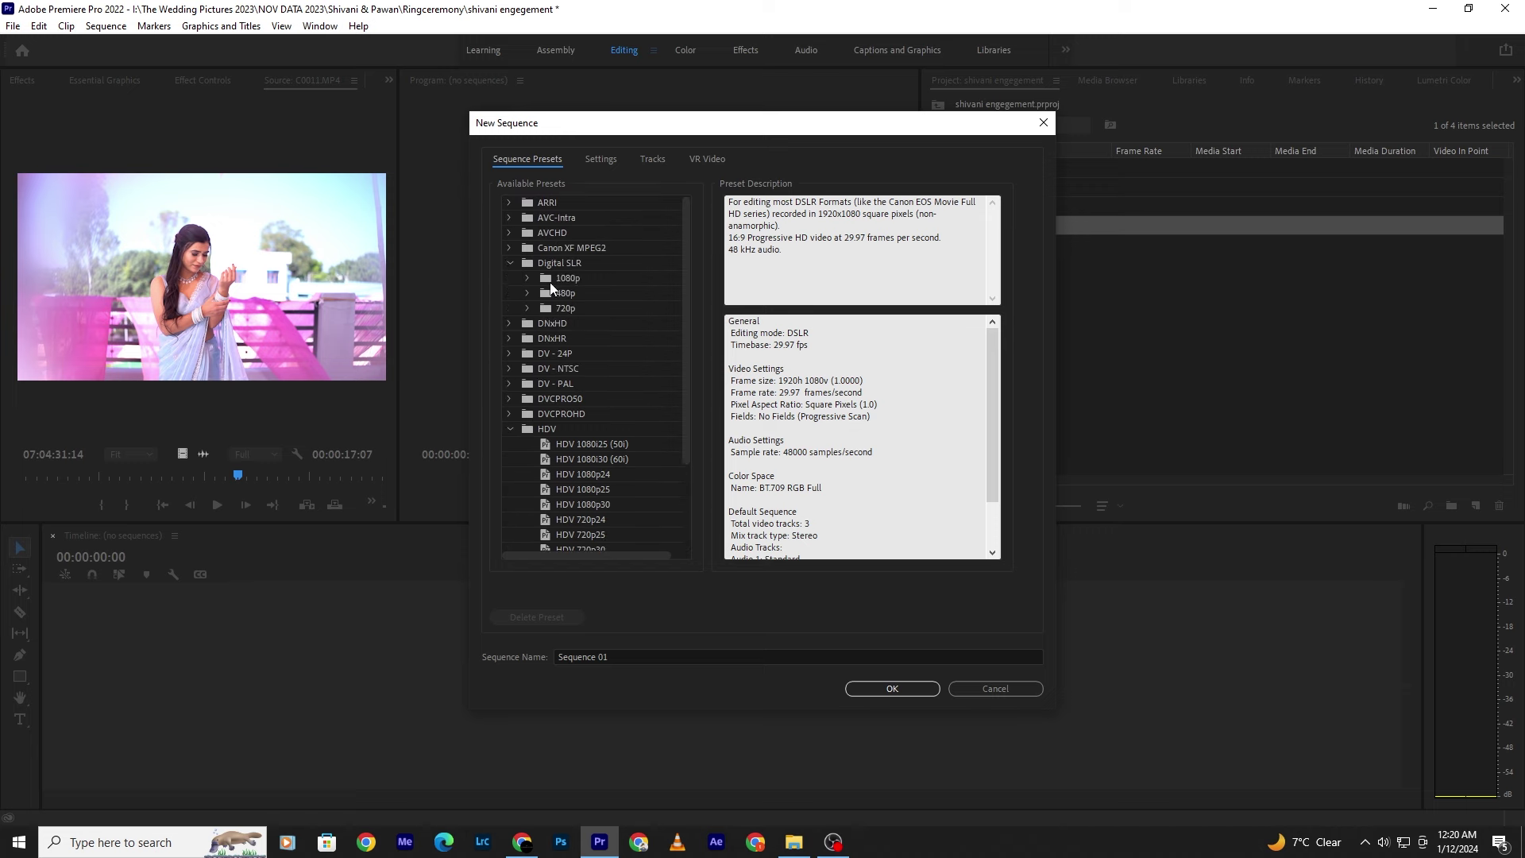
click(528, 278)
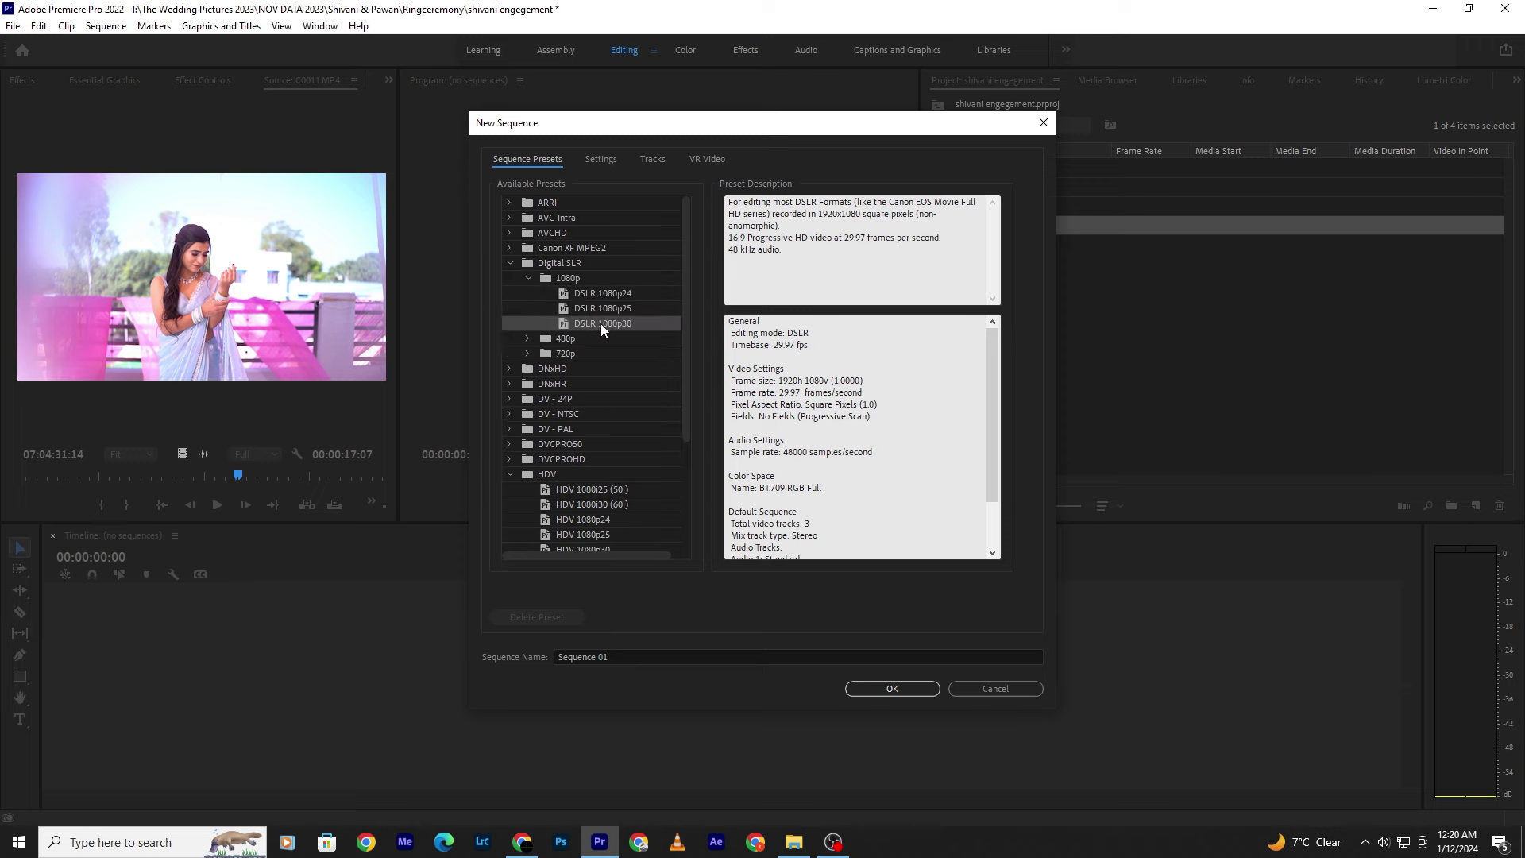
- Choose the DSLR 1080p30 preset, name the sequence Part-01, and create it
click(595, 309)
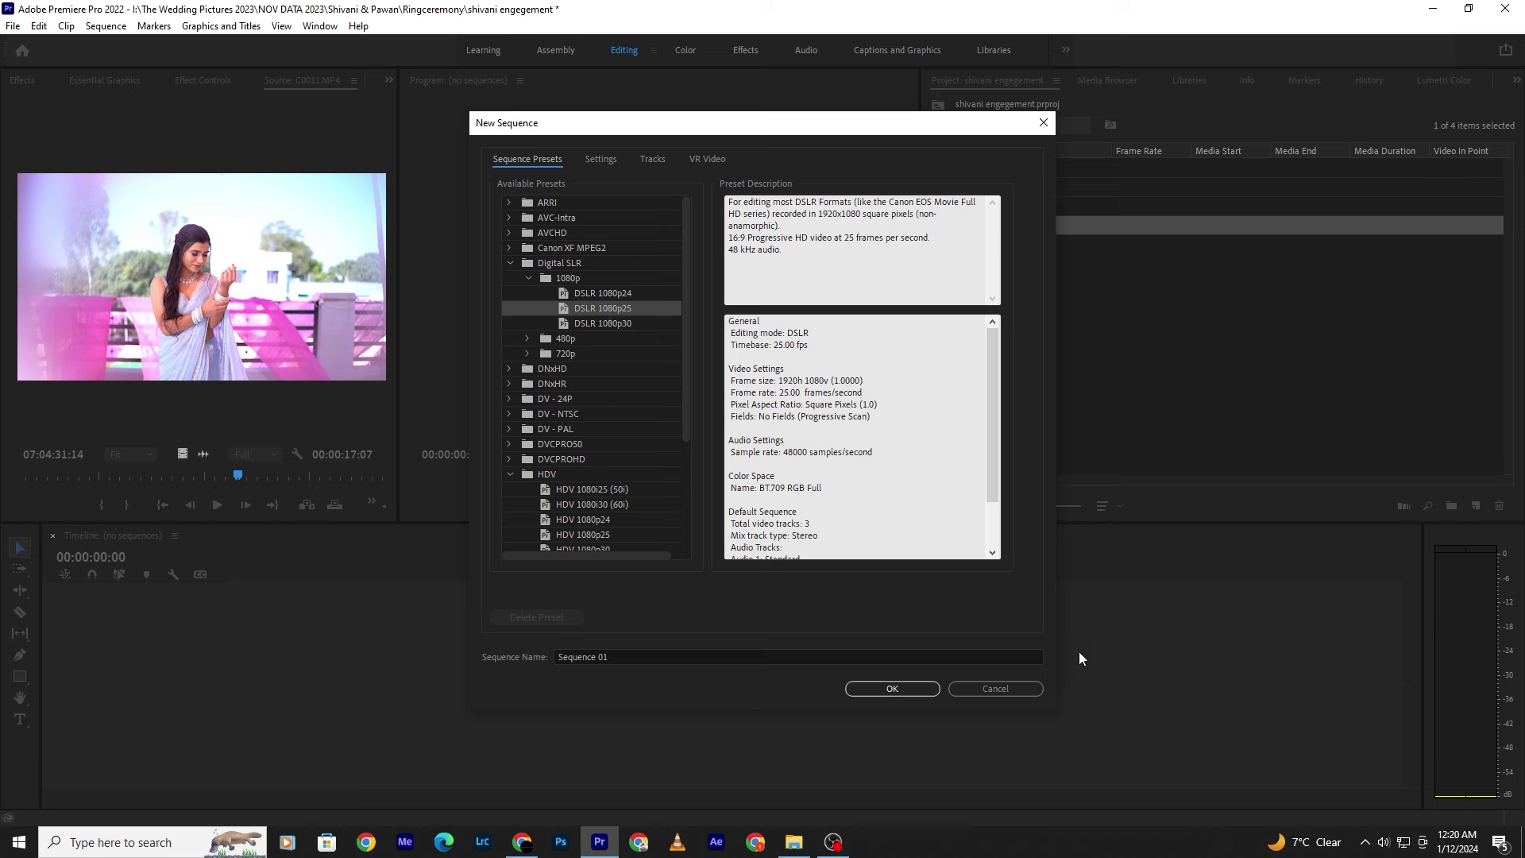
click(612, 322)
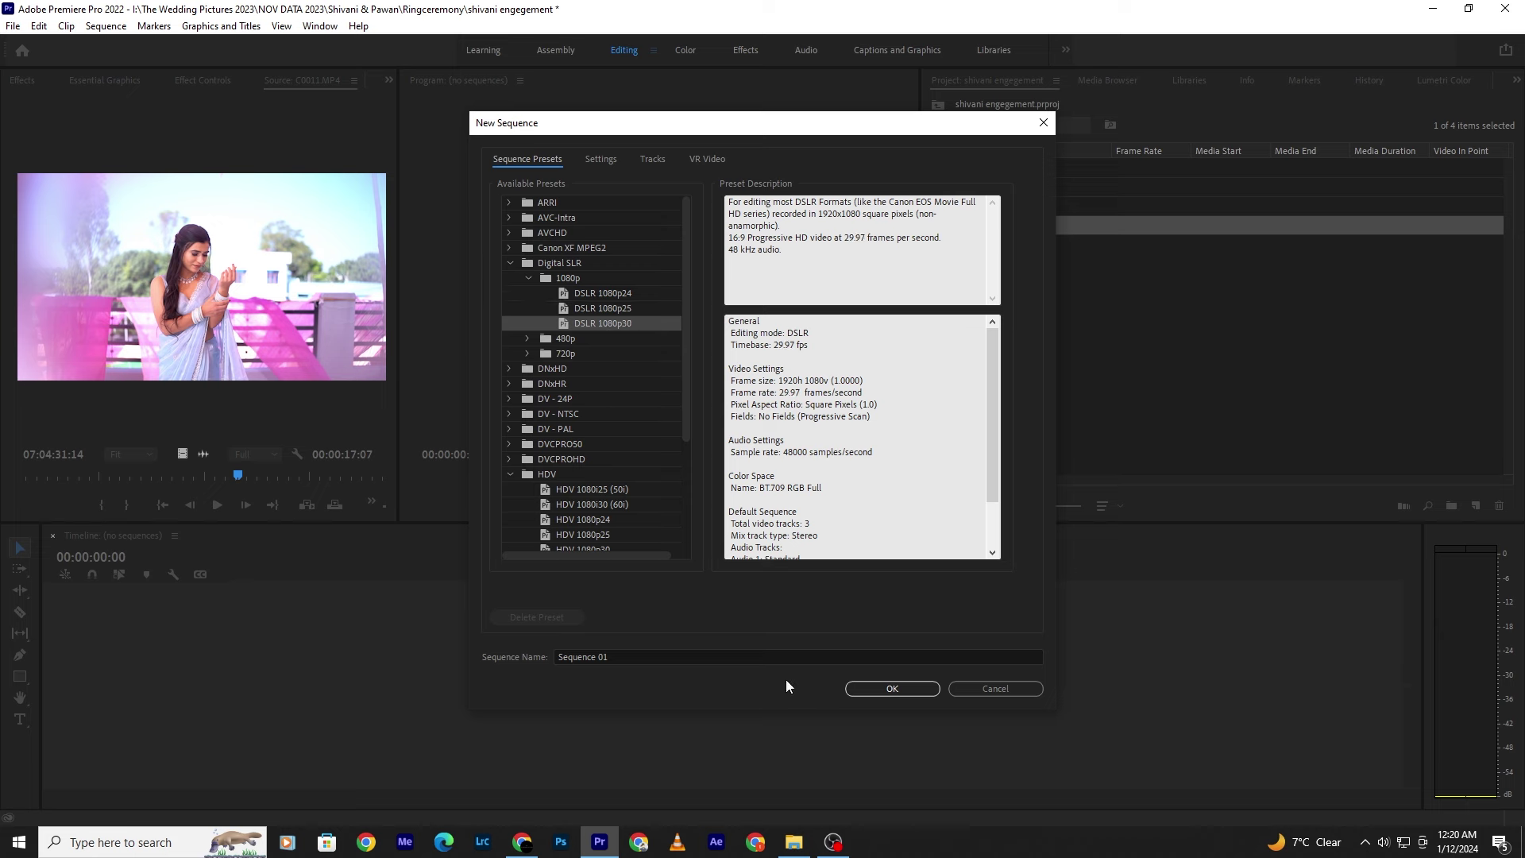
click(631, 658)
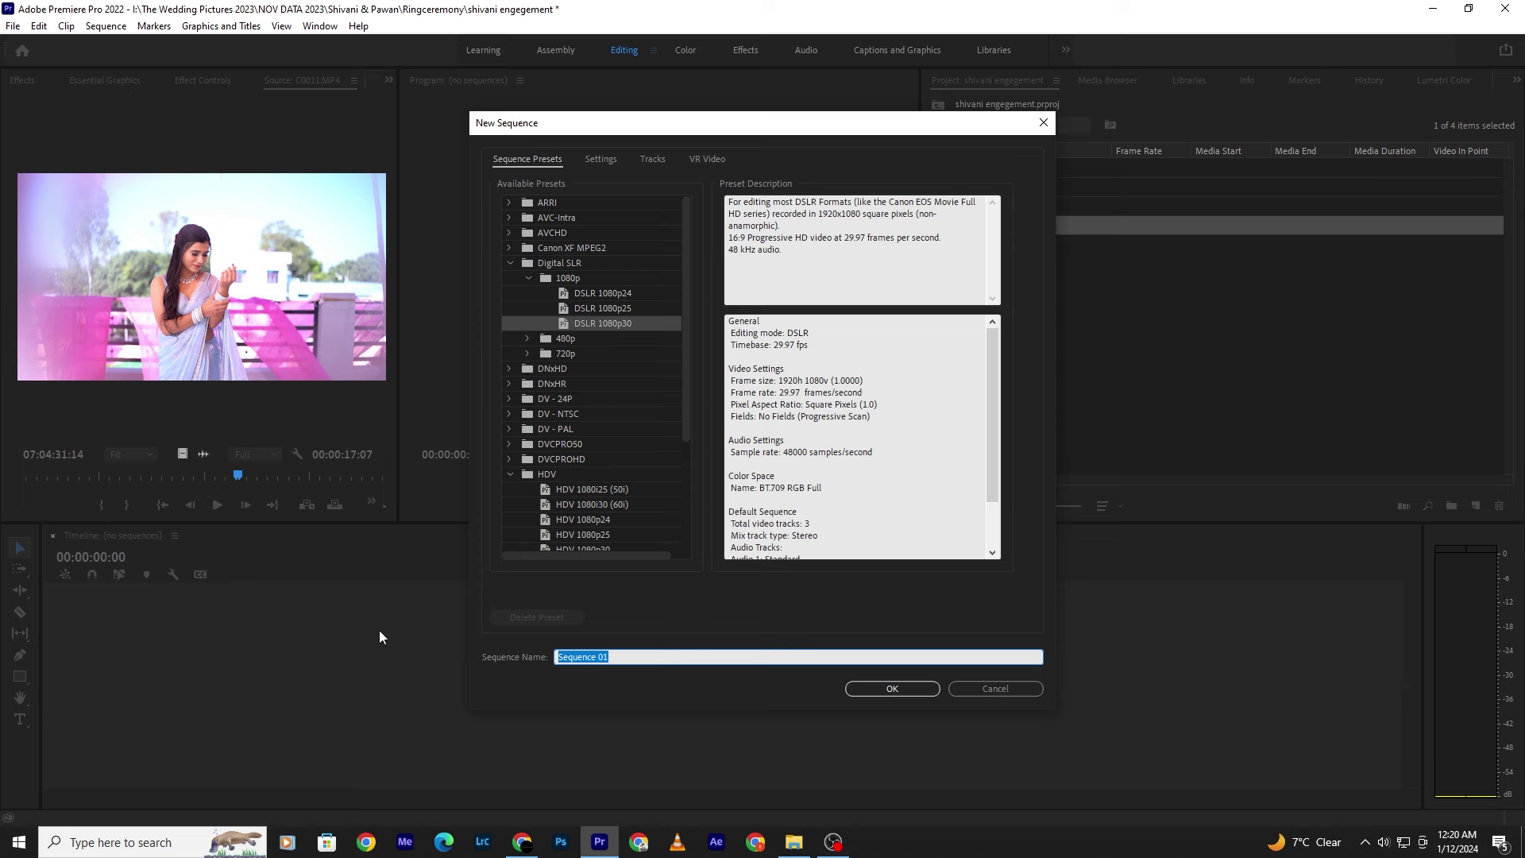
text(Par)
text(t-)
text(01)
click(903, 697)
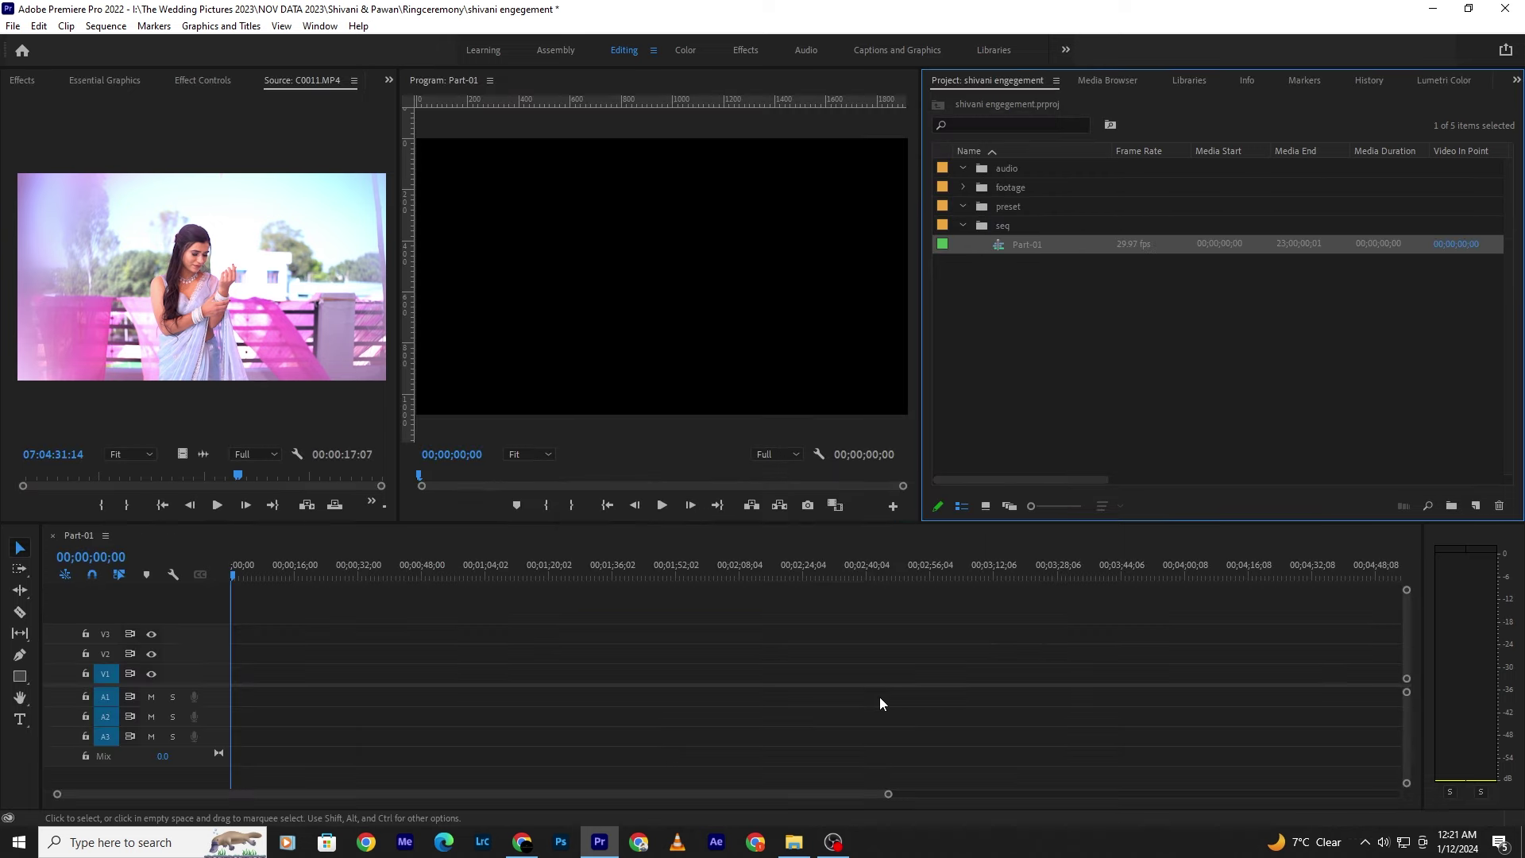
- Select the Part-01 sequence in the seq bin, dismissing the import browser that opened by mistake
click(1009, 346)
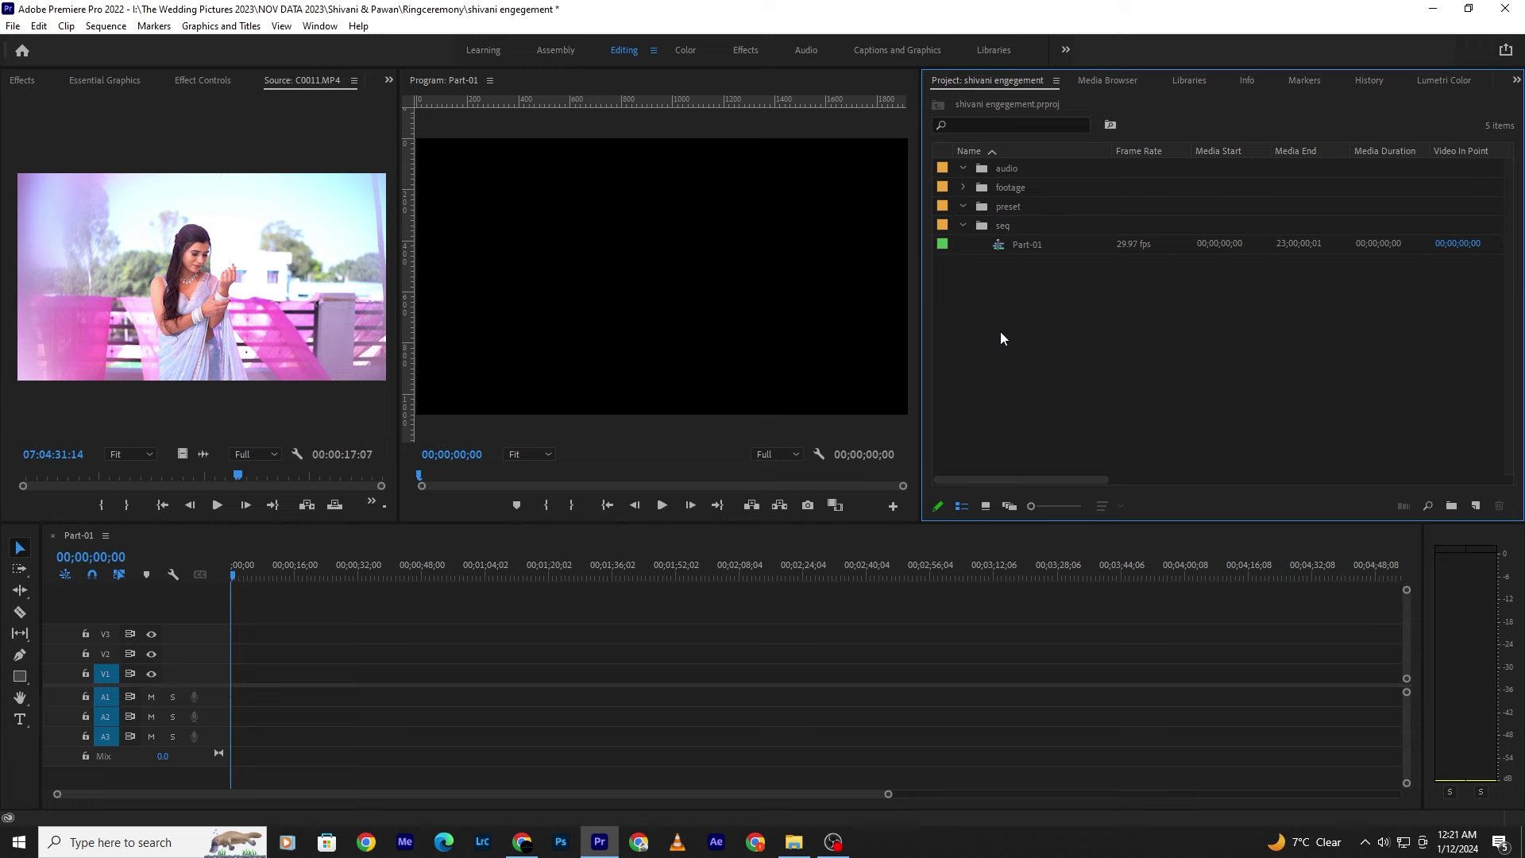
click(999, 245)
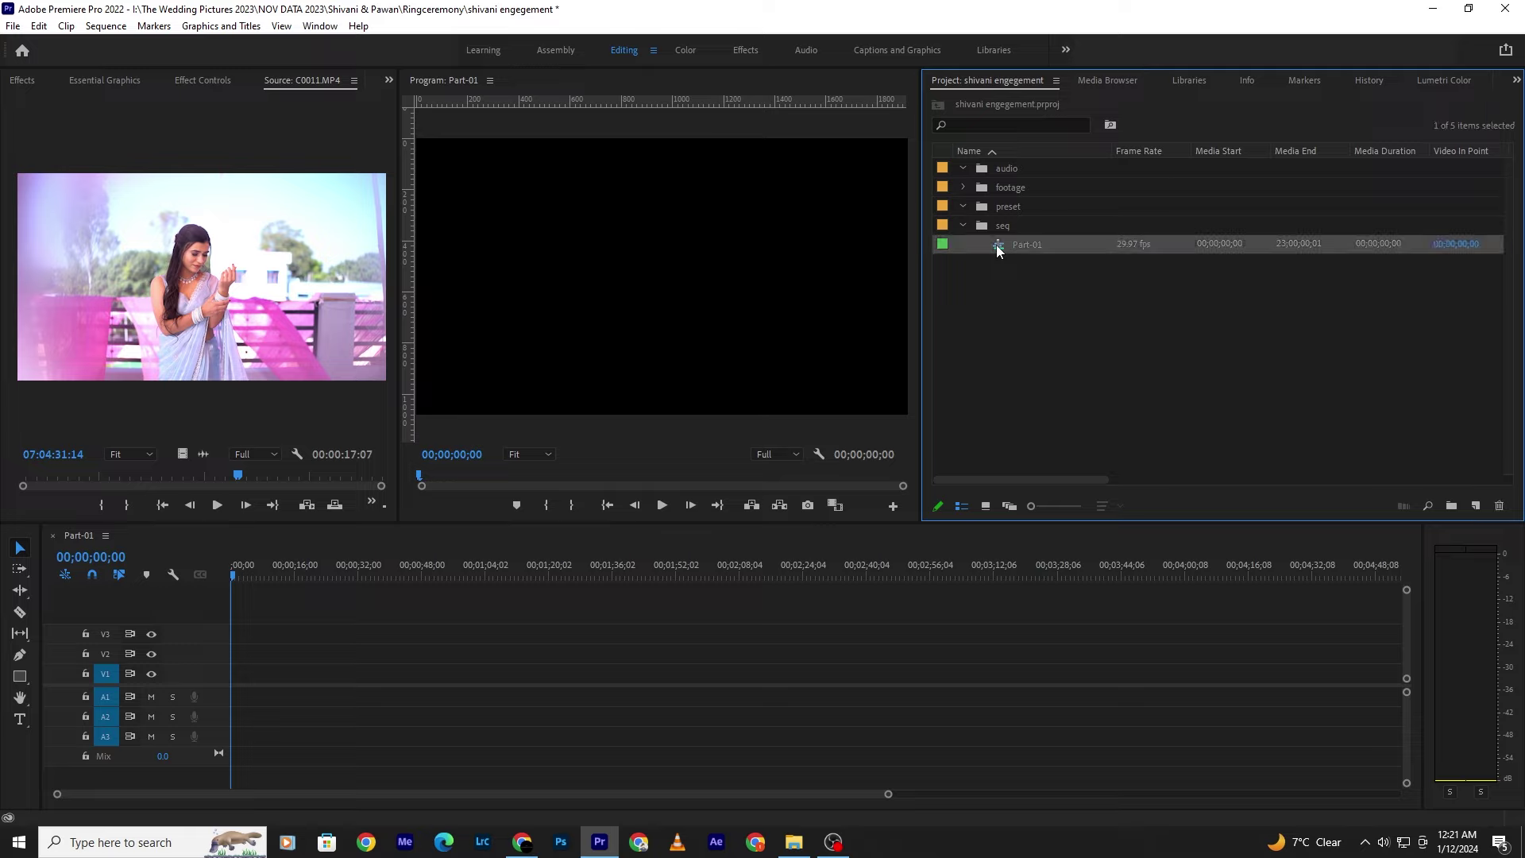
double_click(1004, 290)
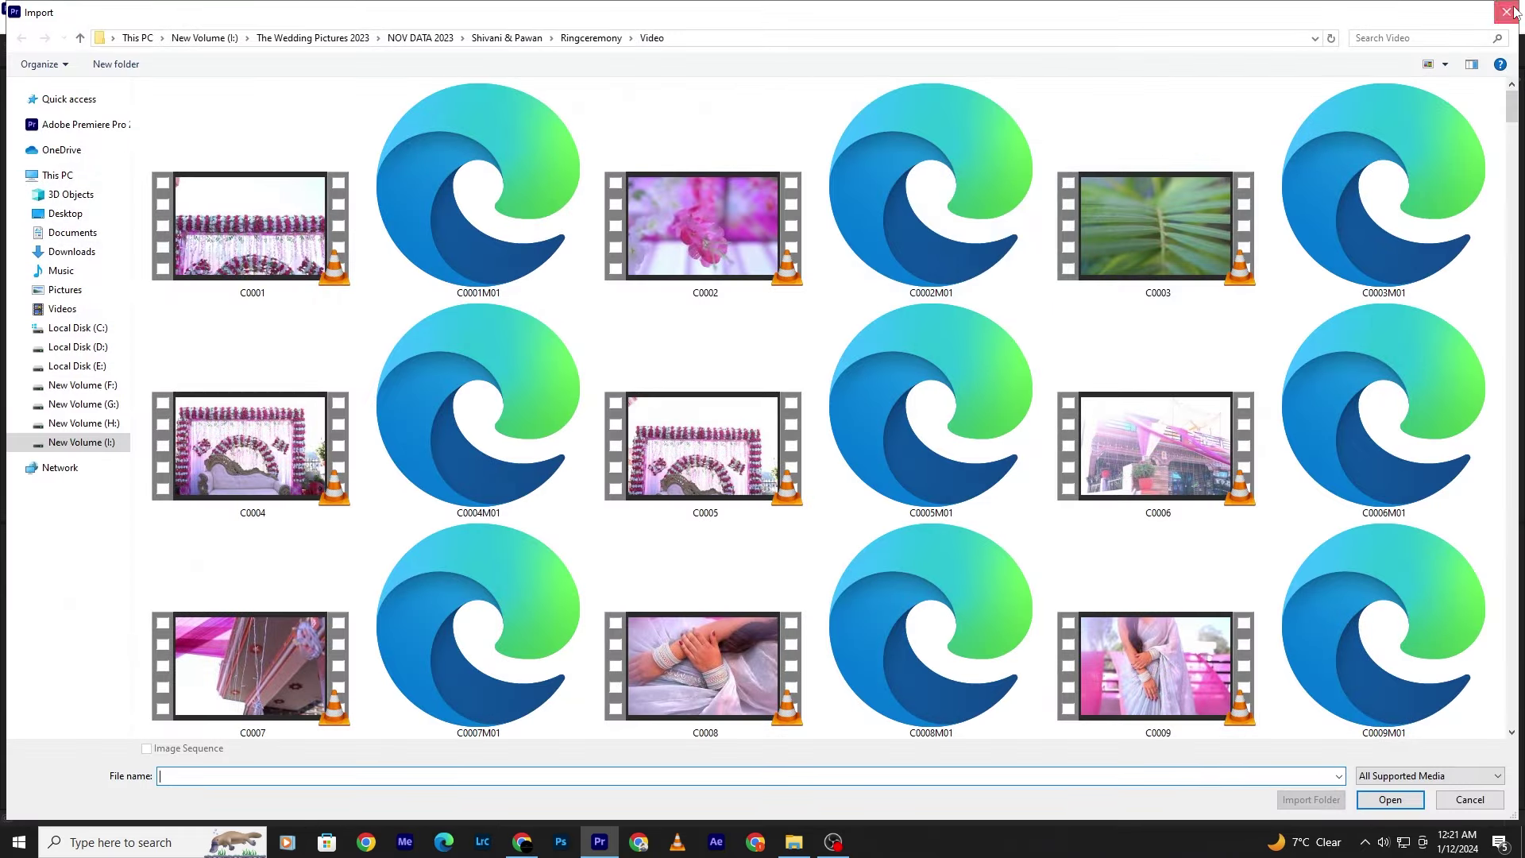
key(Escape)
click(1003, 270)
click(999, 248)
- Review the footage bin's clips, then delete Part-01 from the seq bin
click(965, 226)
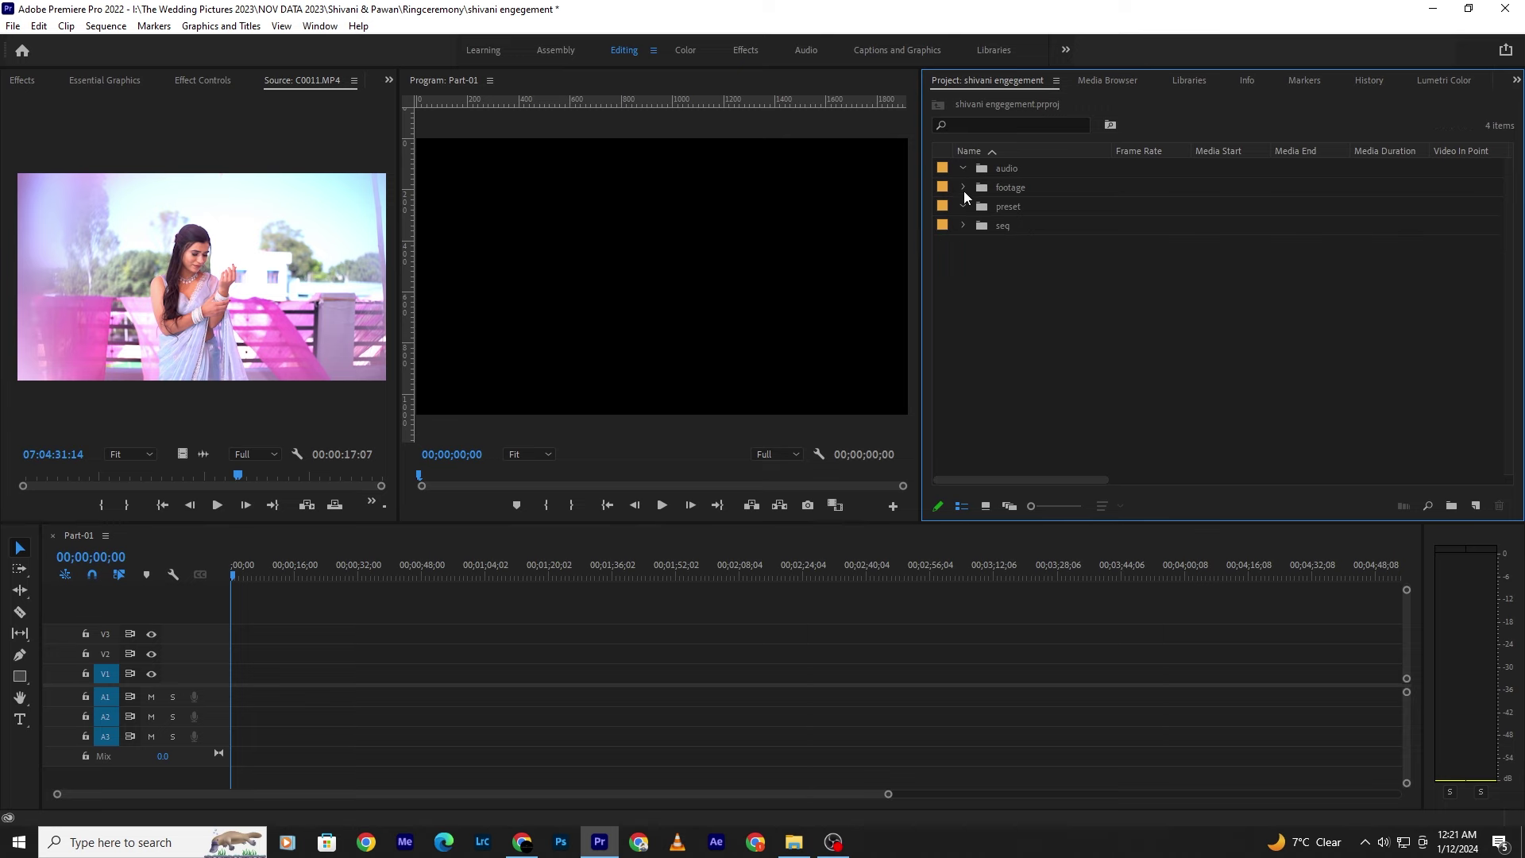
click(964, 188)
scroll(1039, 317, down, 3)
scroll(1041, 313, up, 4)
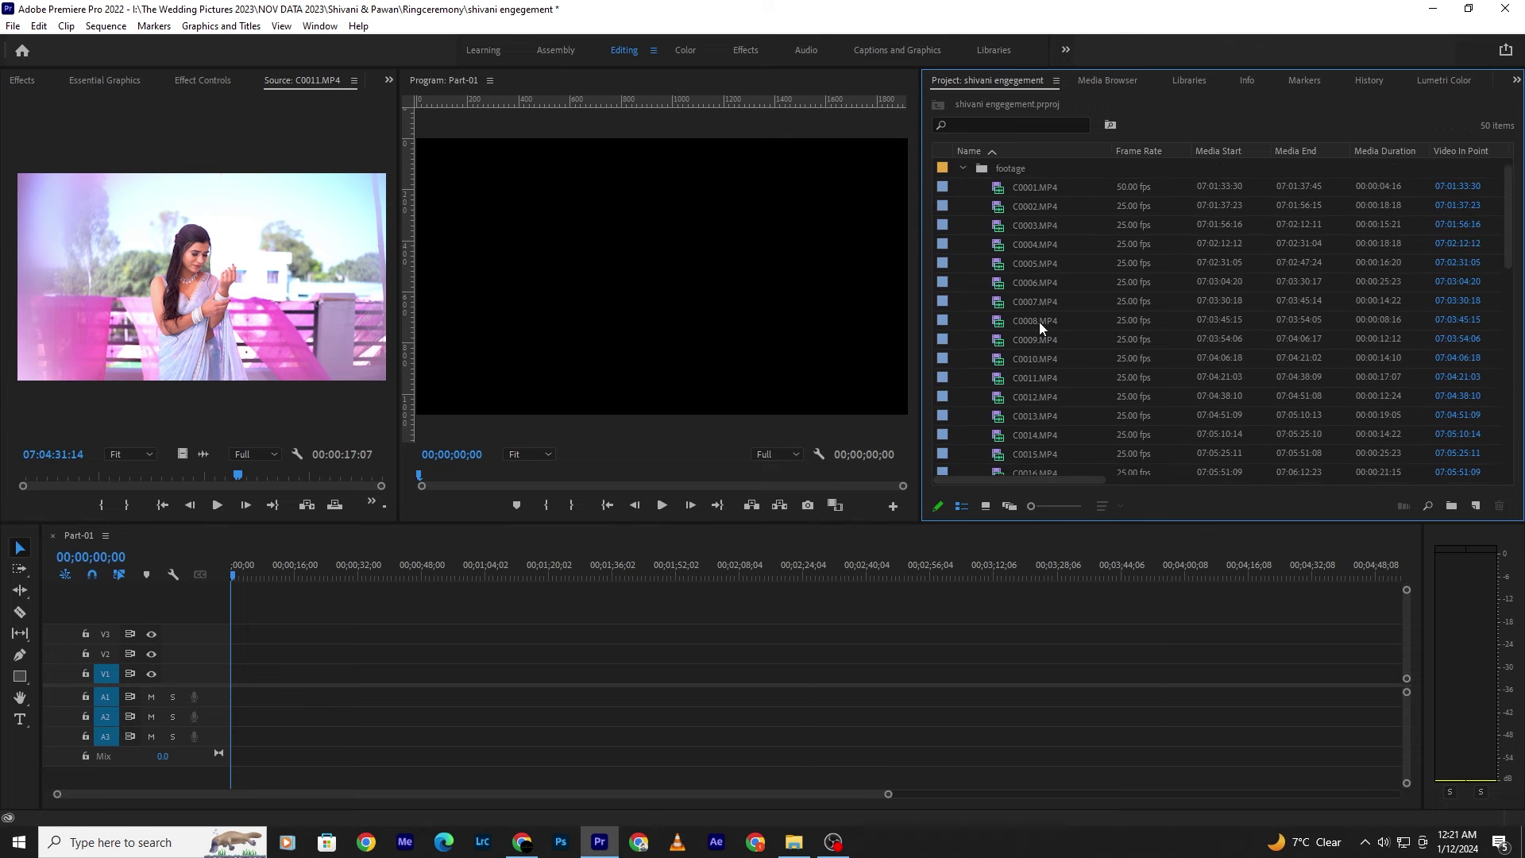
click(963, 187)
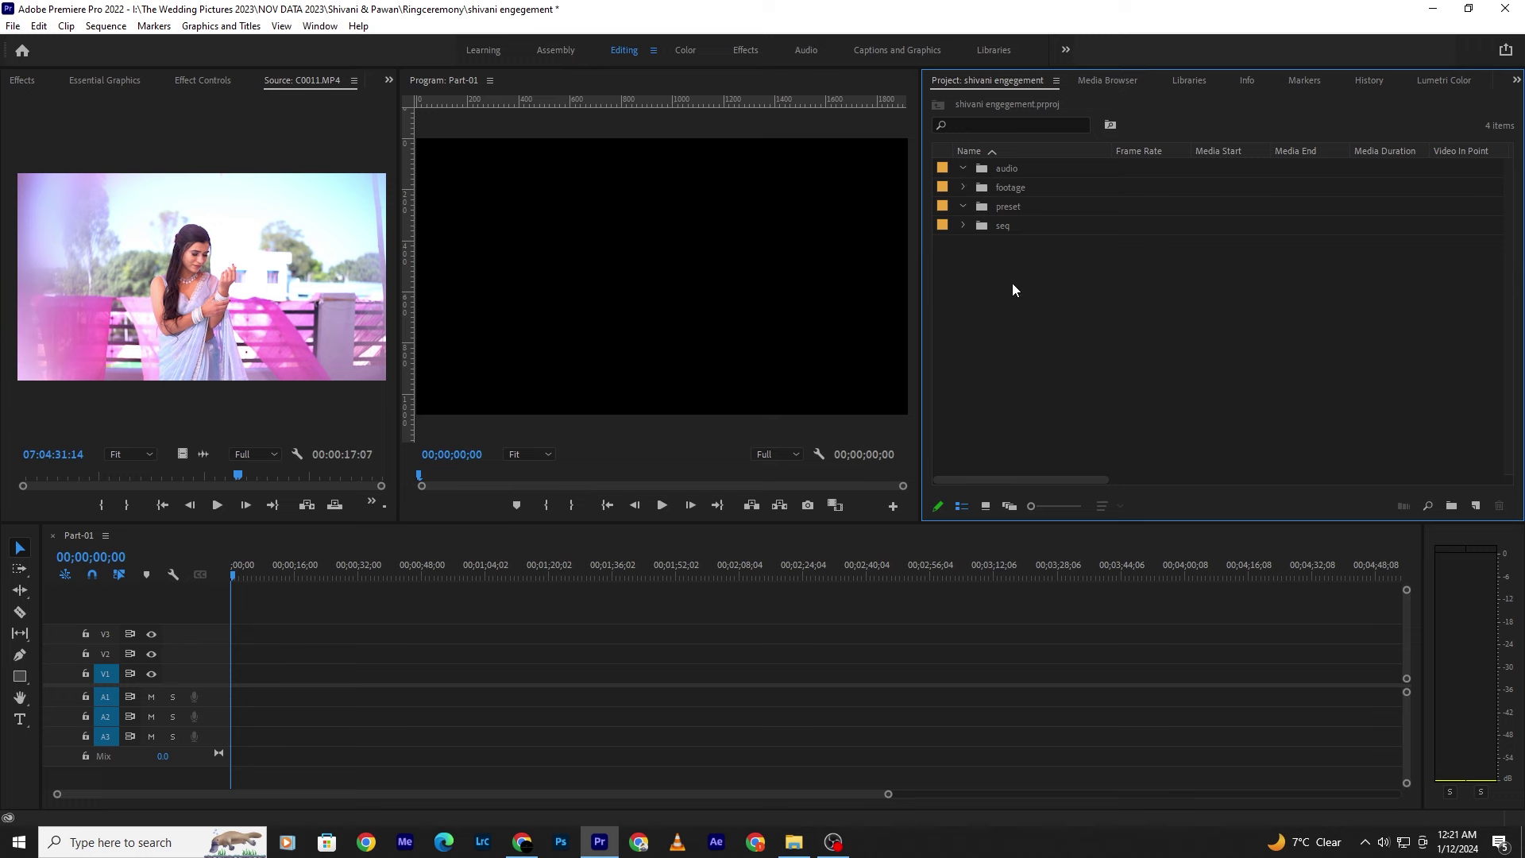
click(964, 226)
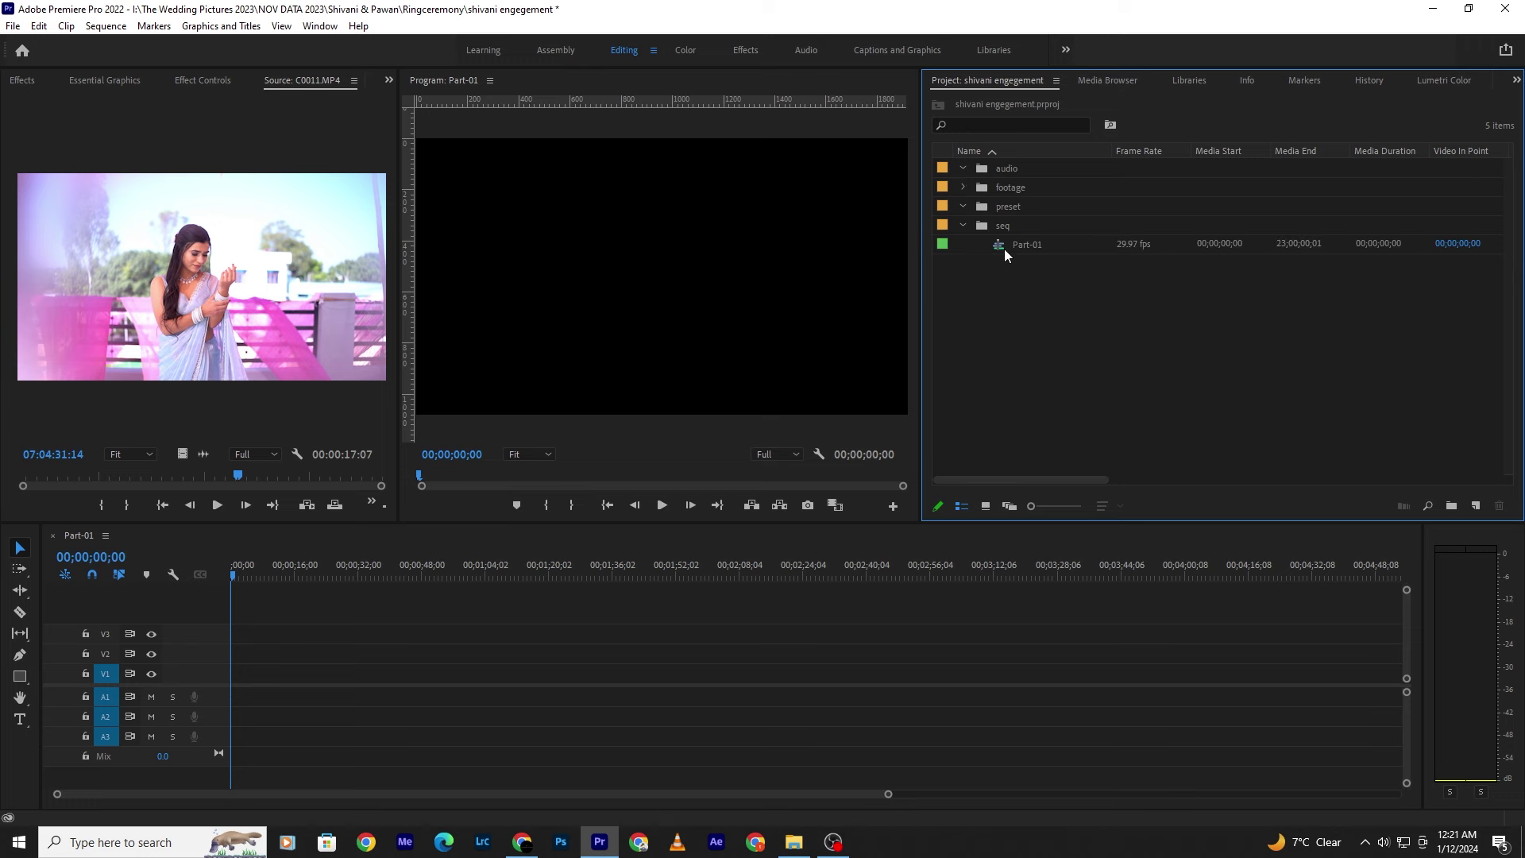
click(1006, 249)
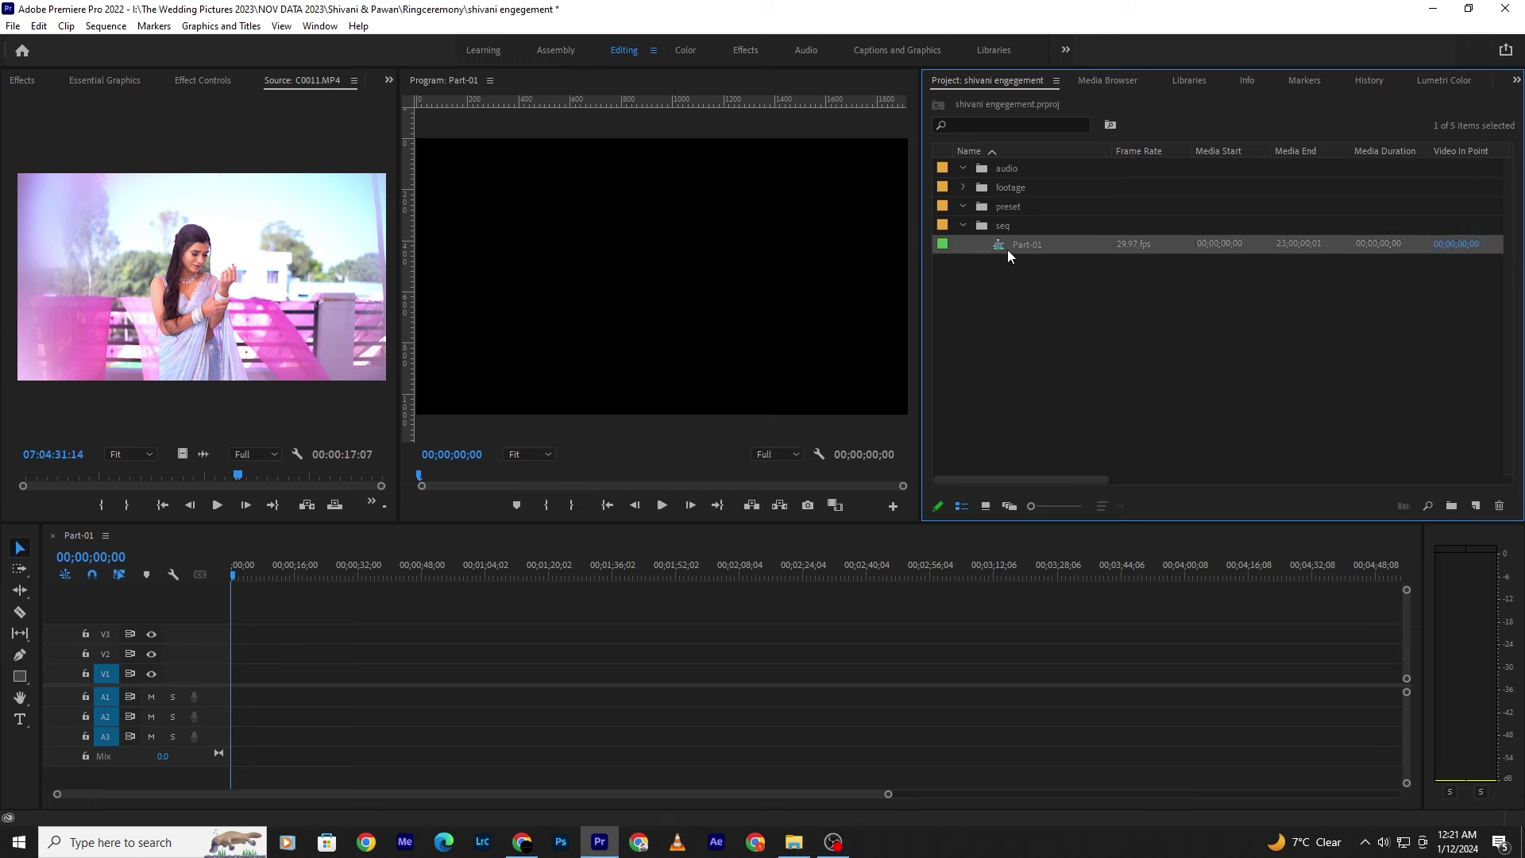
click(1034, 285)
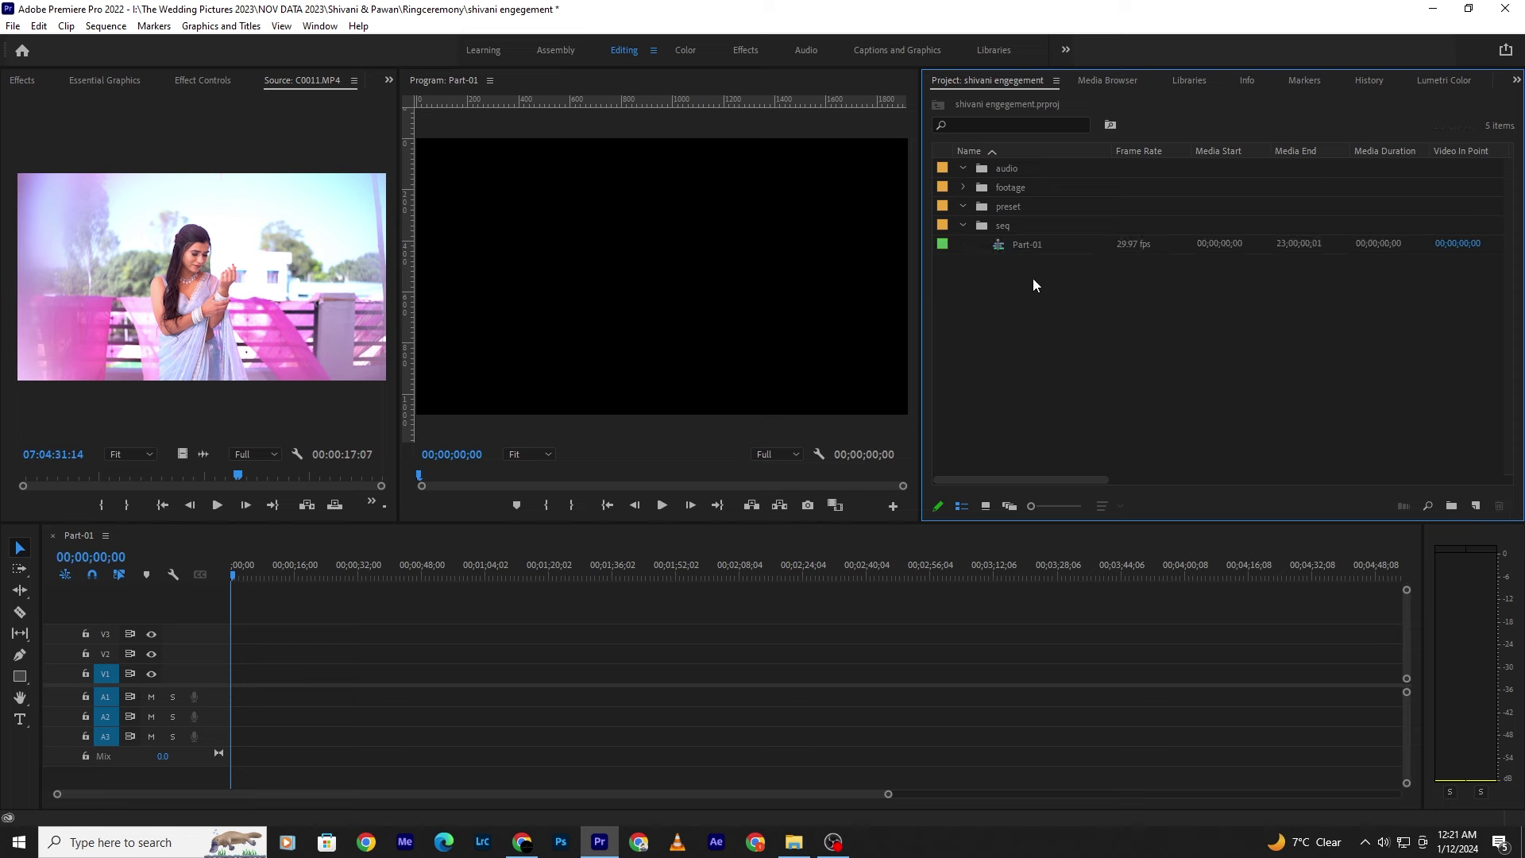
key(Delete)
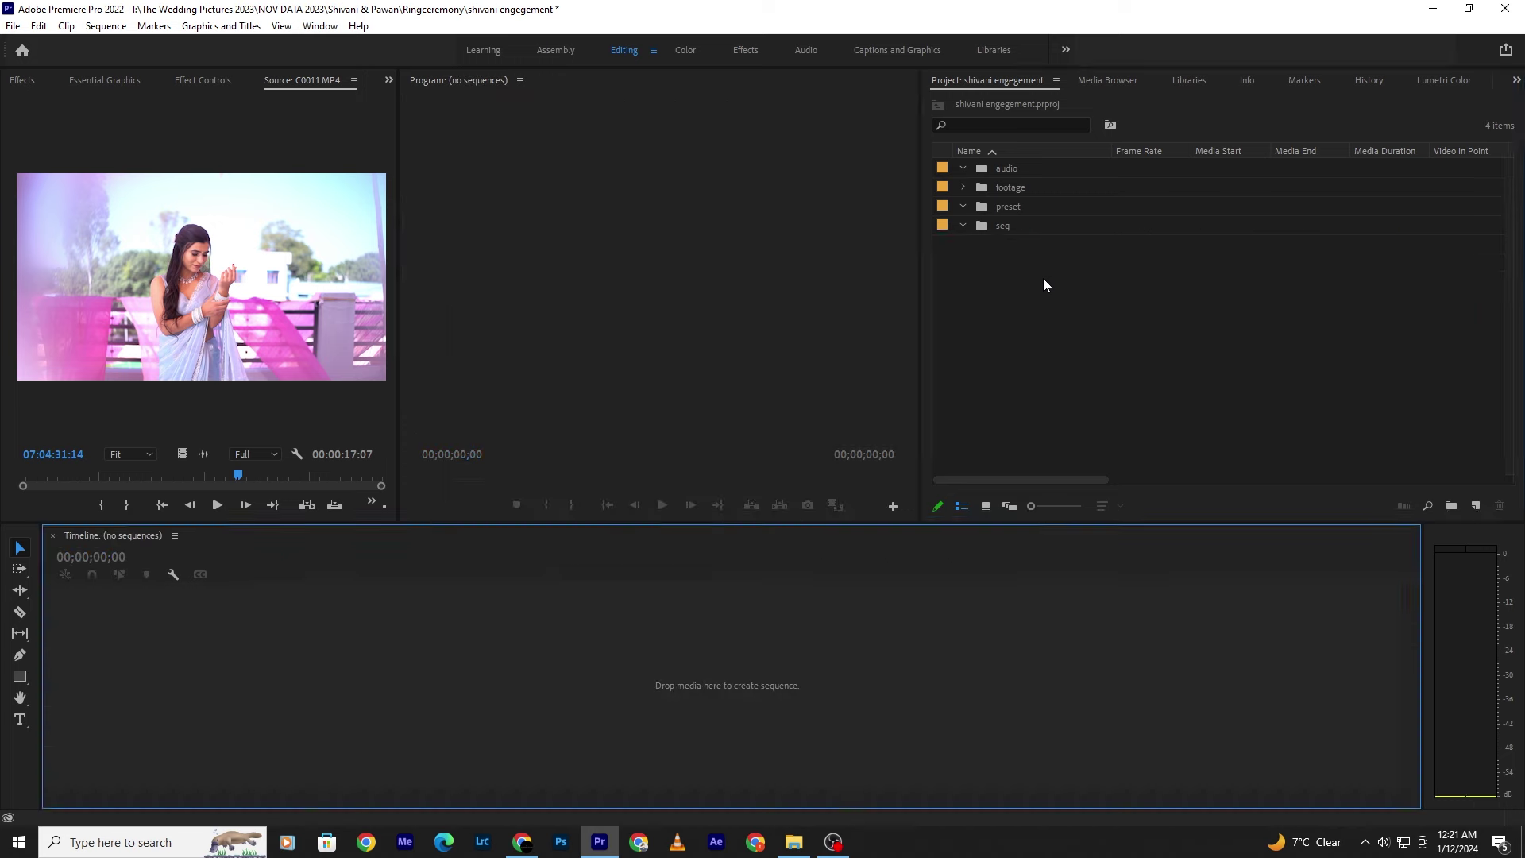
- Start a new sequence in the seq bin, keeping DSLR as the editing mode
click(1015, 224)
click(1479, 499)
click(1414, 523)
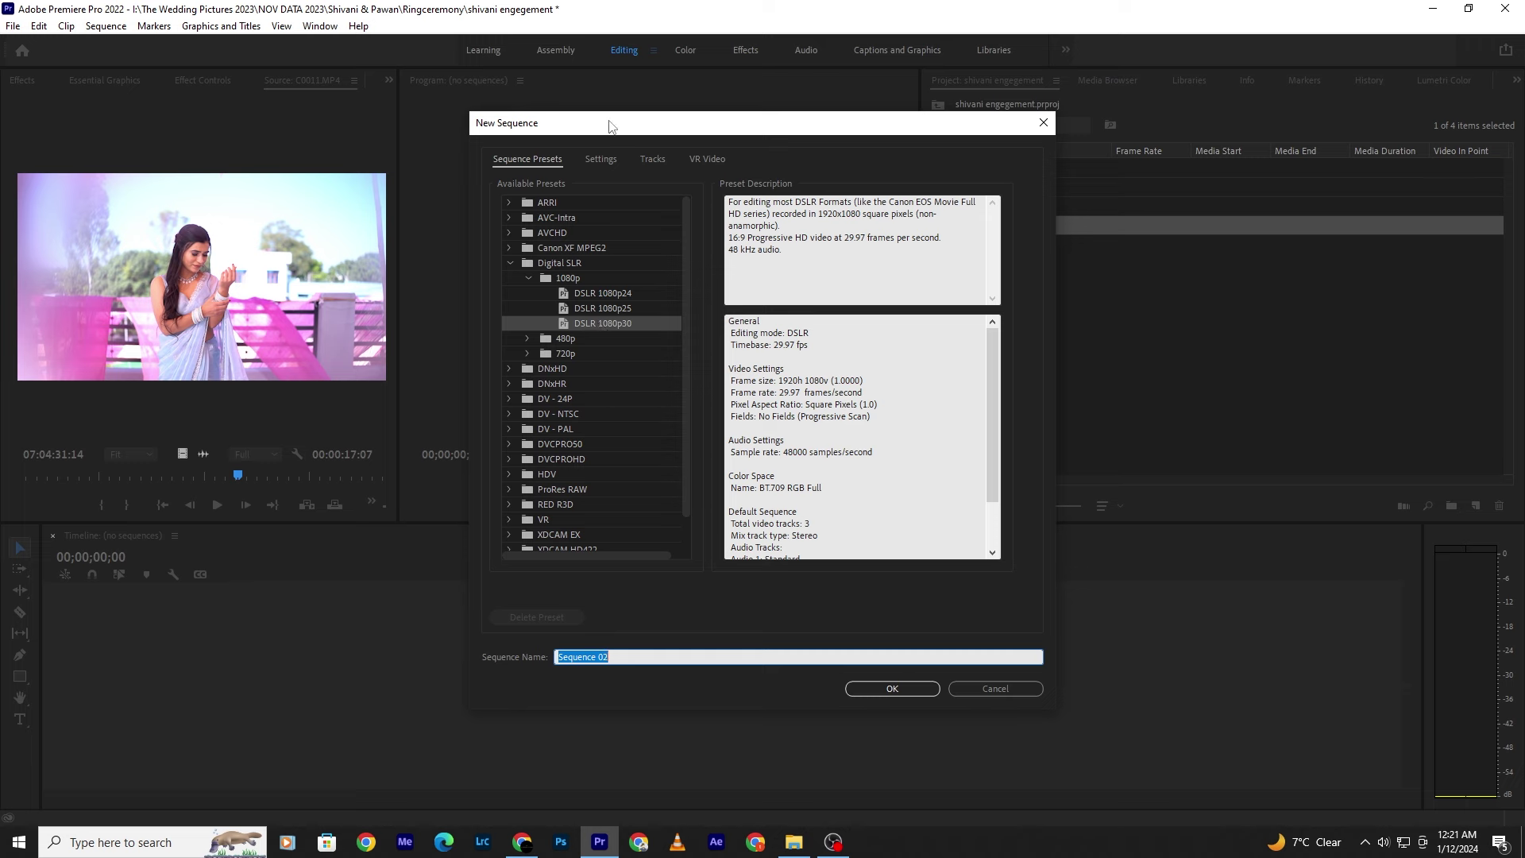
click(609, 161)
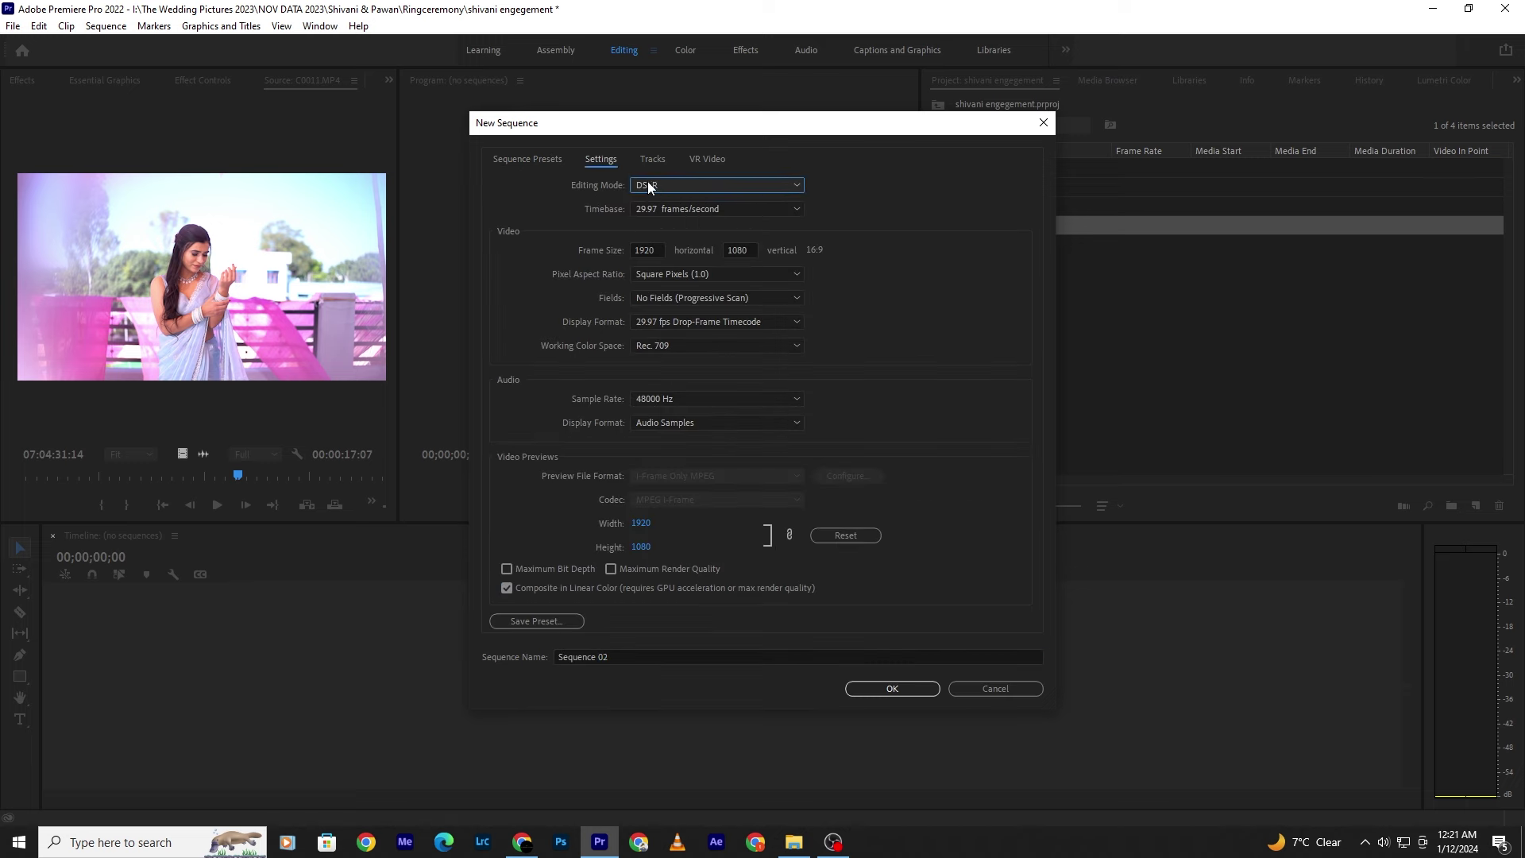
click(702, 184)
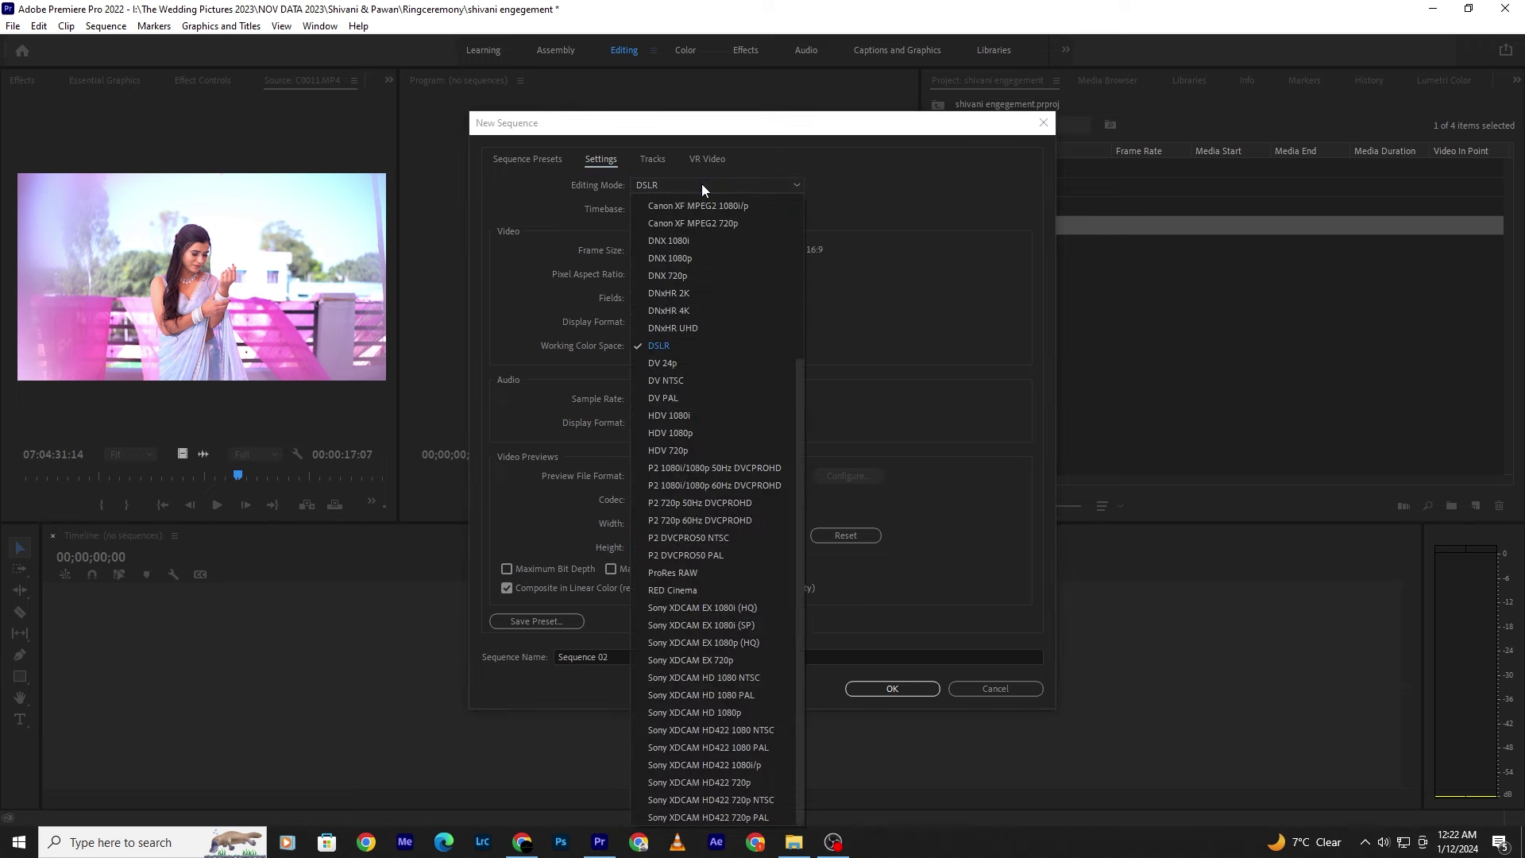
click(683, 345)
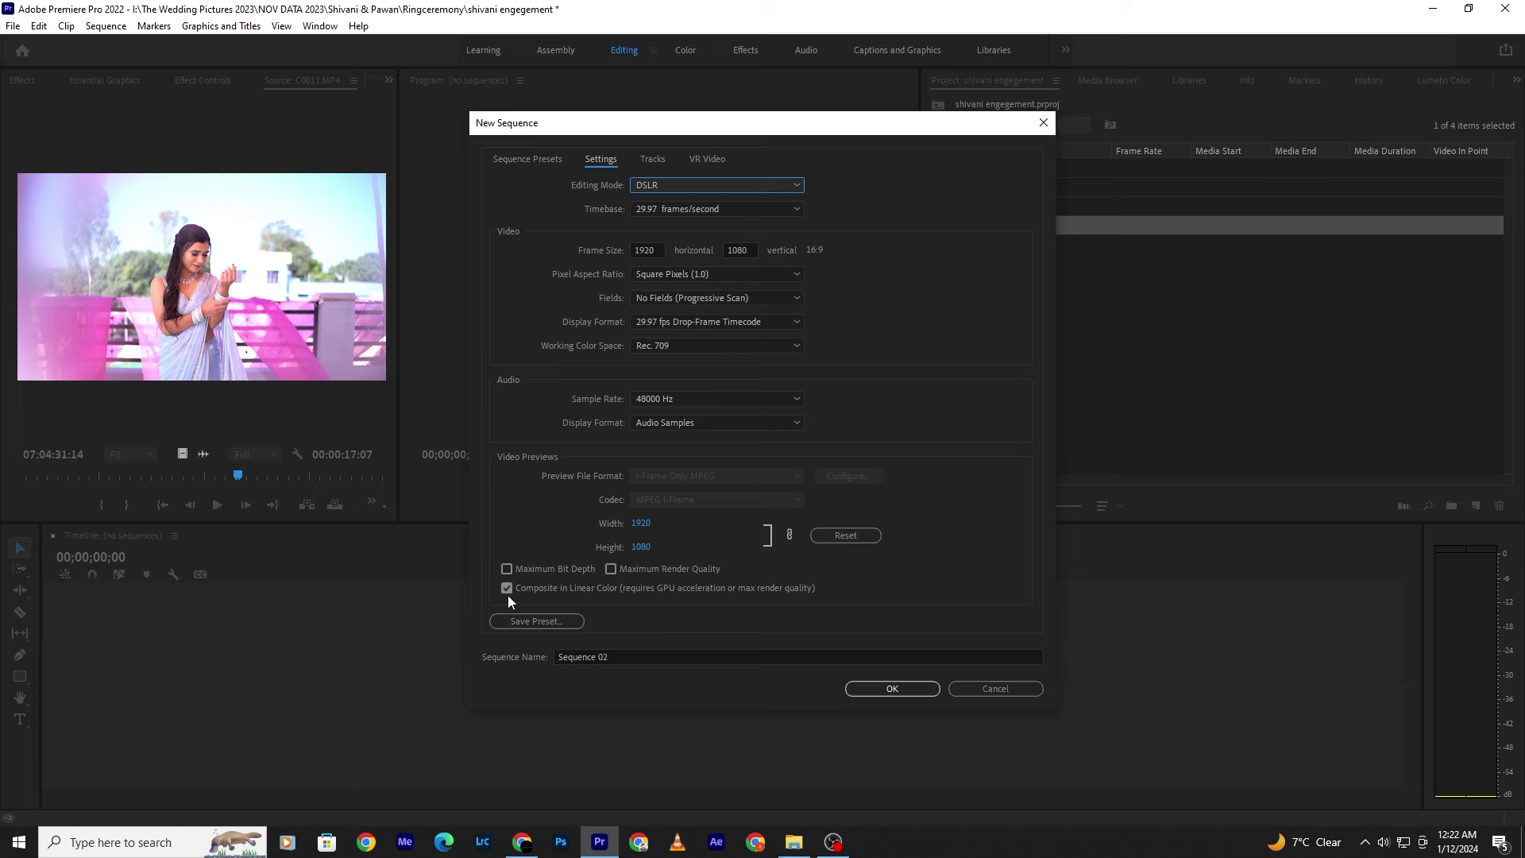
- Enable Maximum Bit Depth and Maximum Render Quality, then create Sequence 02
click(506, 569)
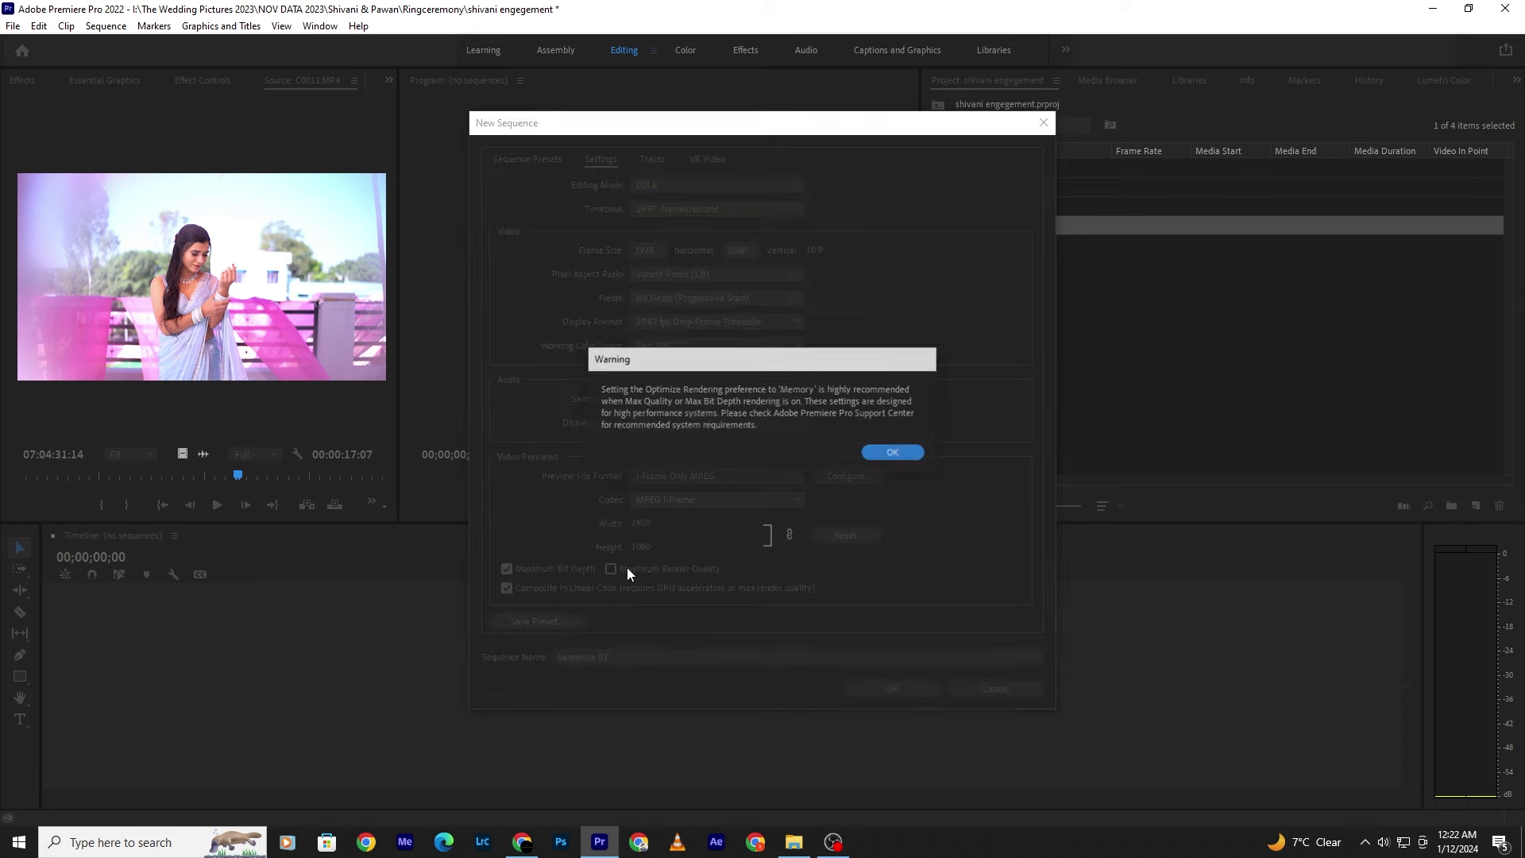
click(894, 452)
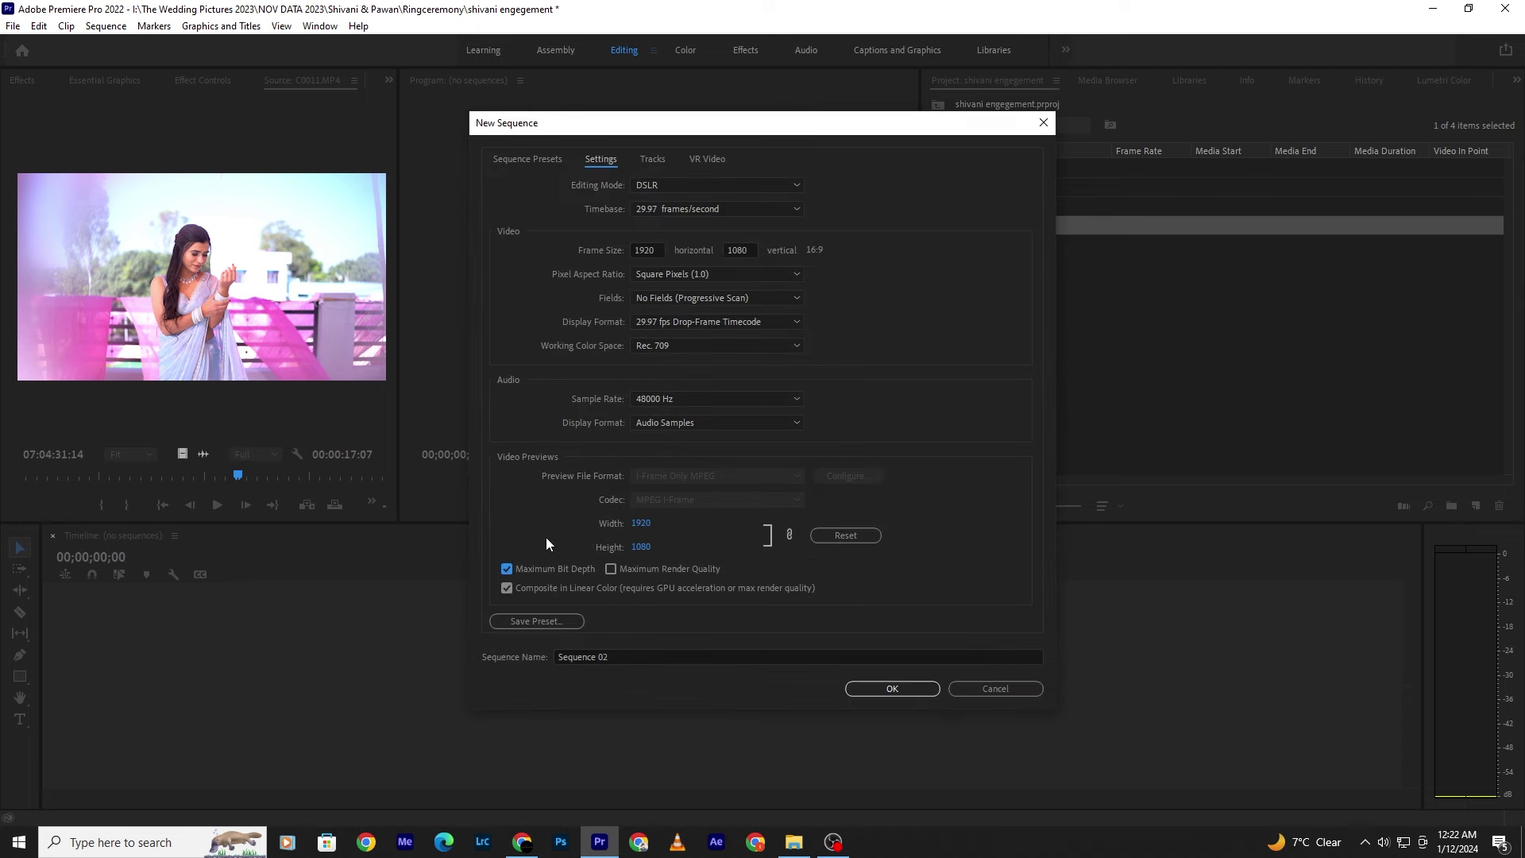
click(617, 569)
click(895, 453)
click(905, 688)
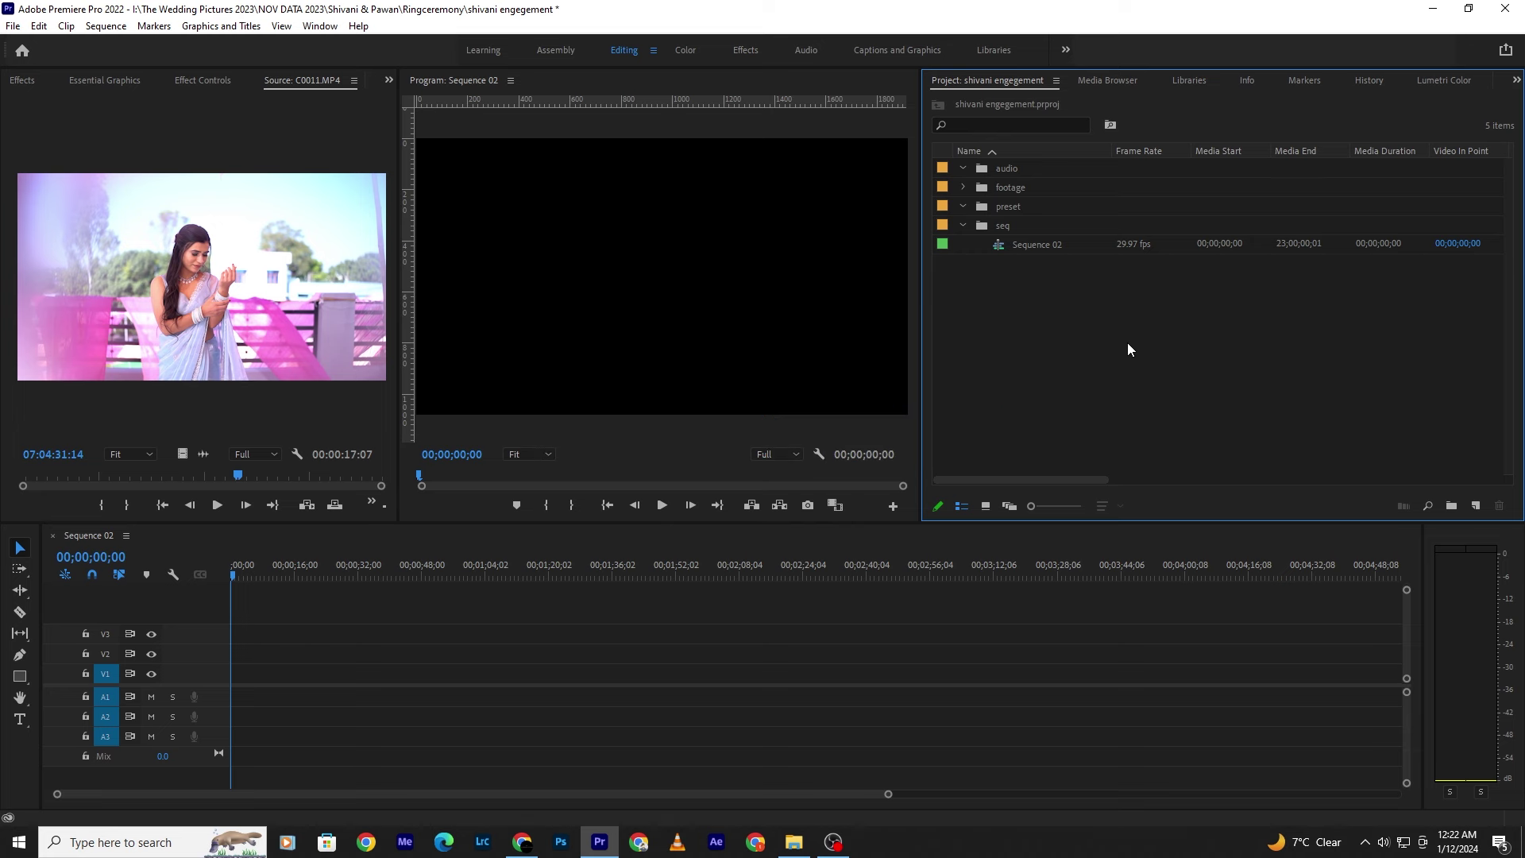
click(1473, 507)
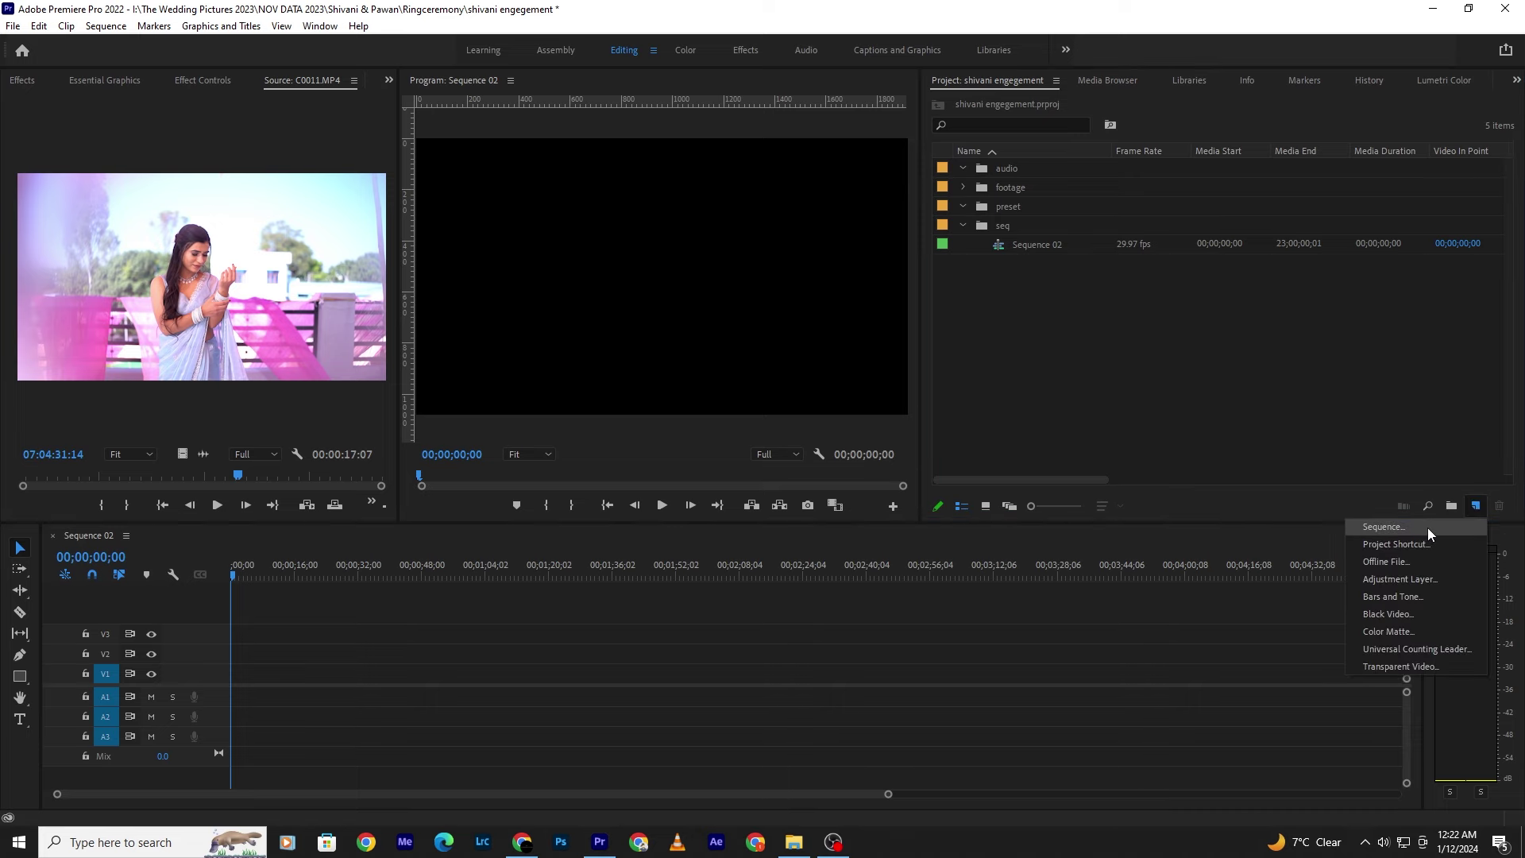
- Start another new sequence in Custom editing mode with a 1080x1920 frame size
click(1429, 529)
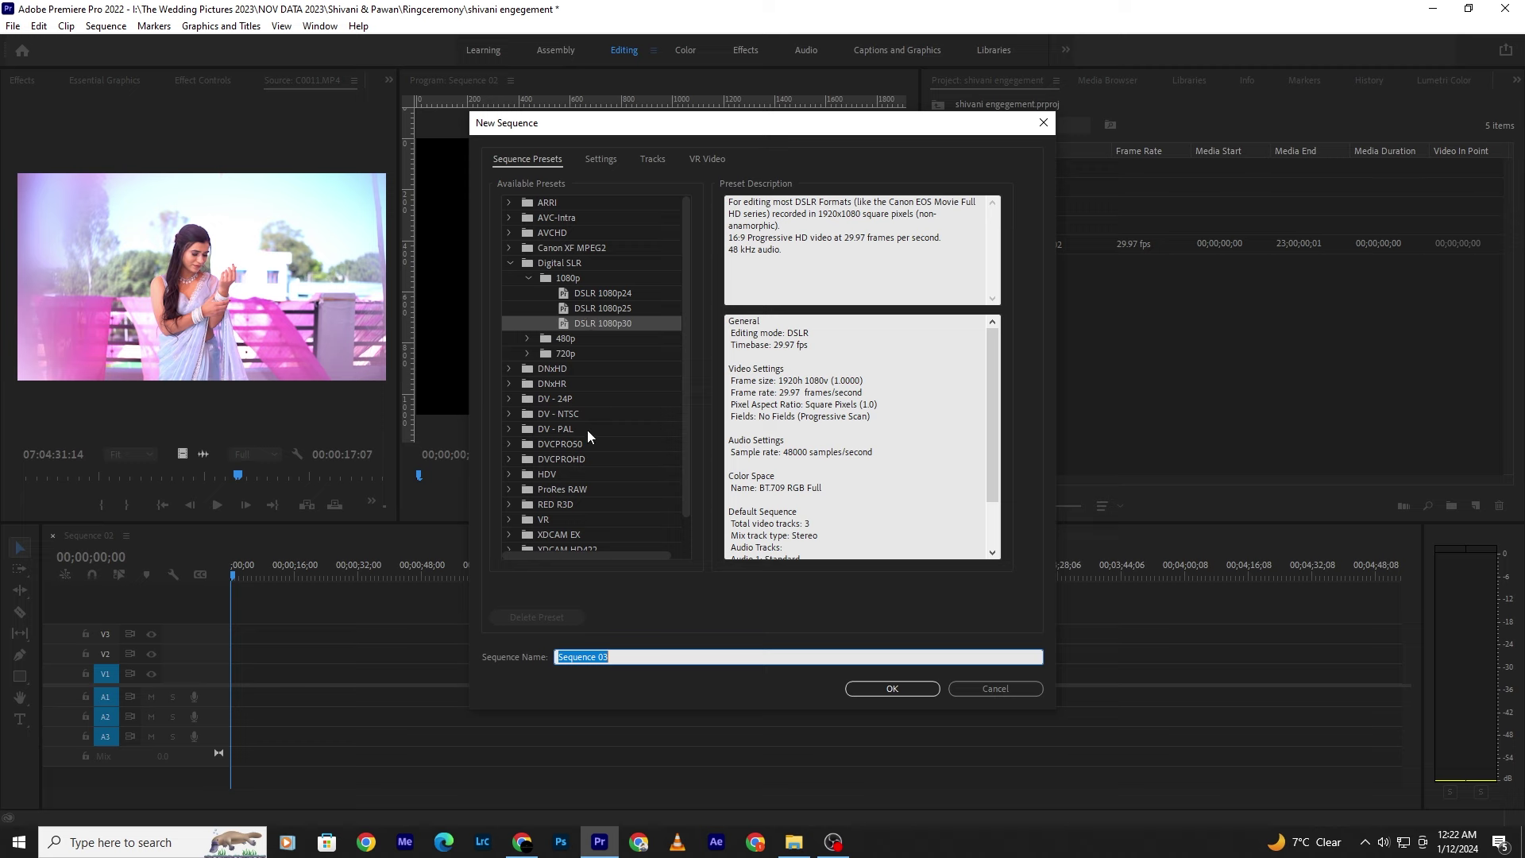
click(605, 157)
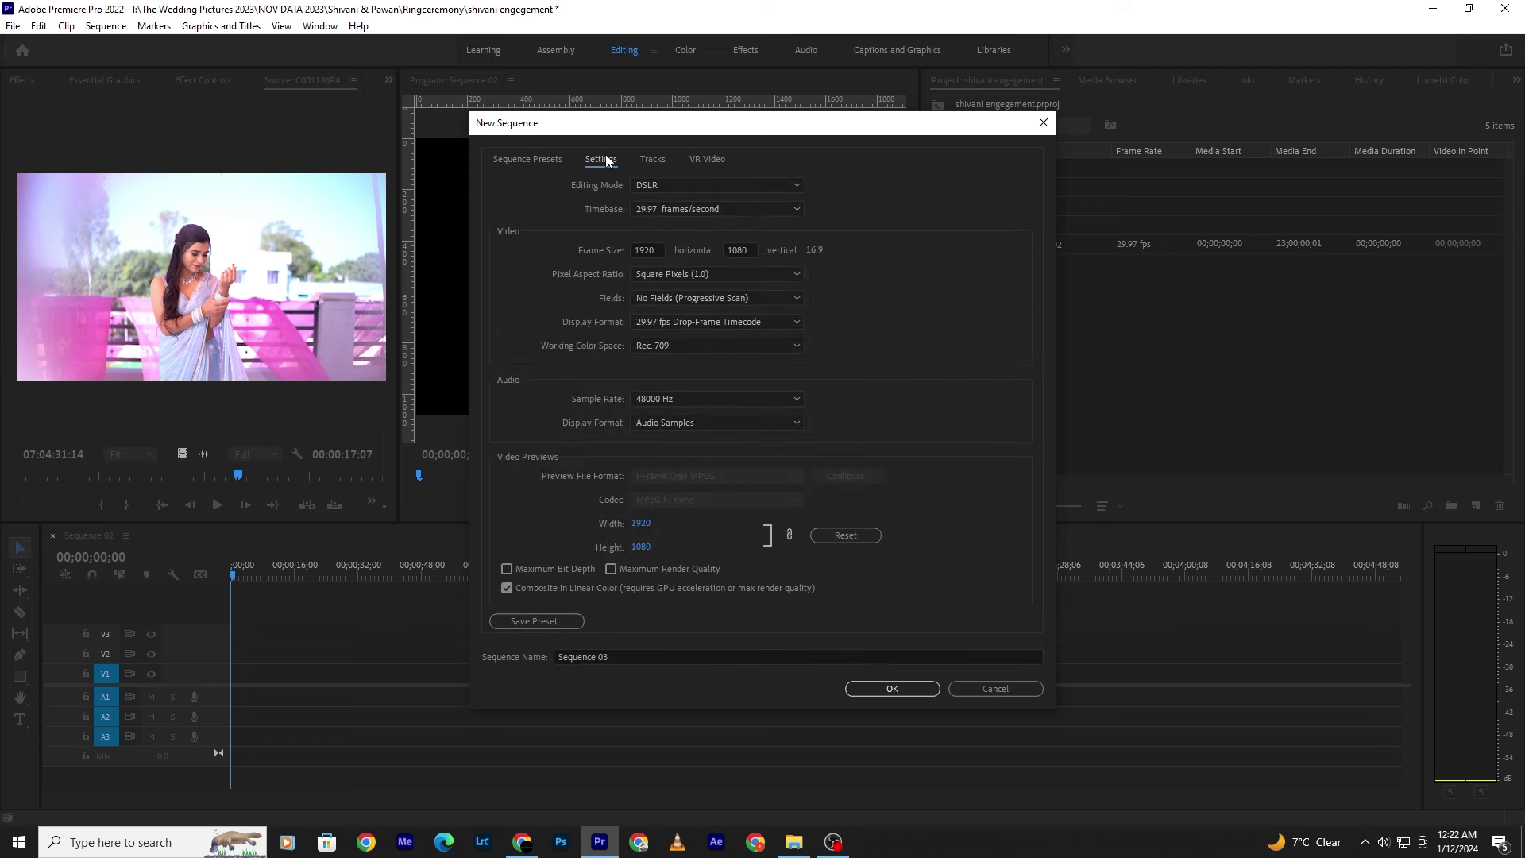
click(720, 188)
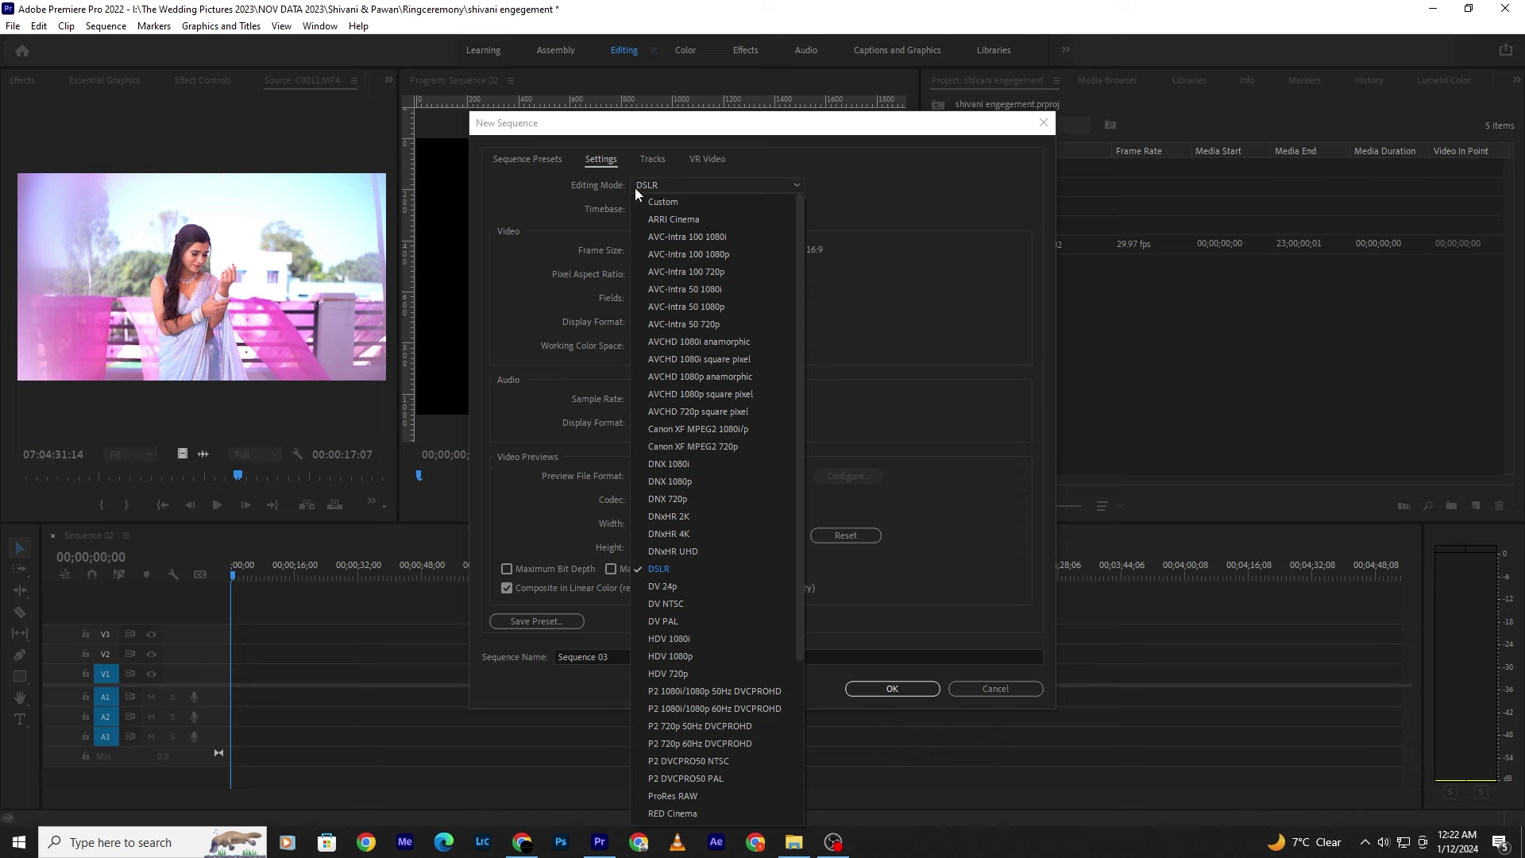
click(680, 203)
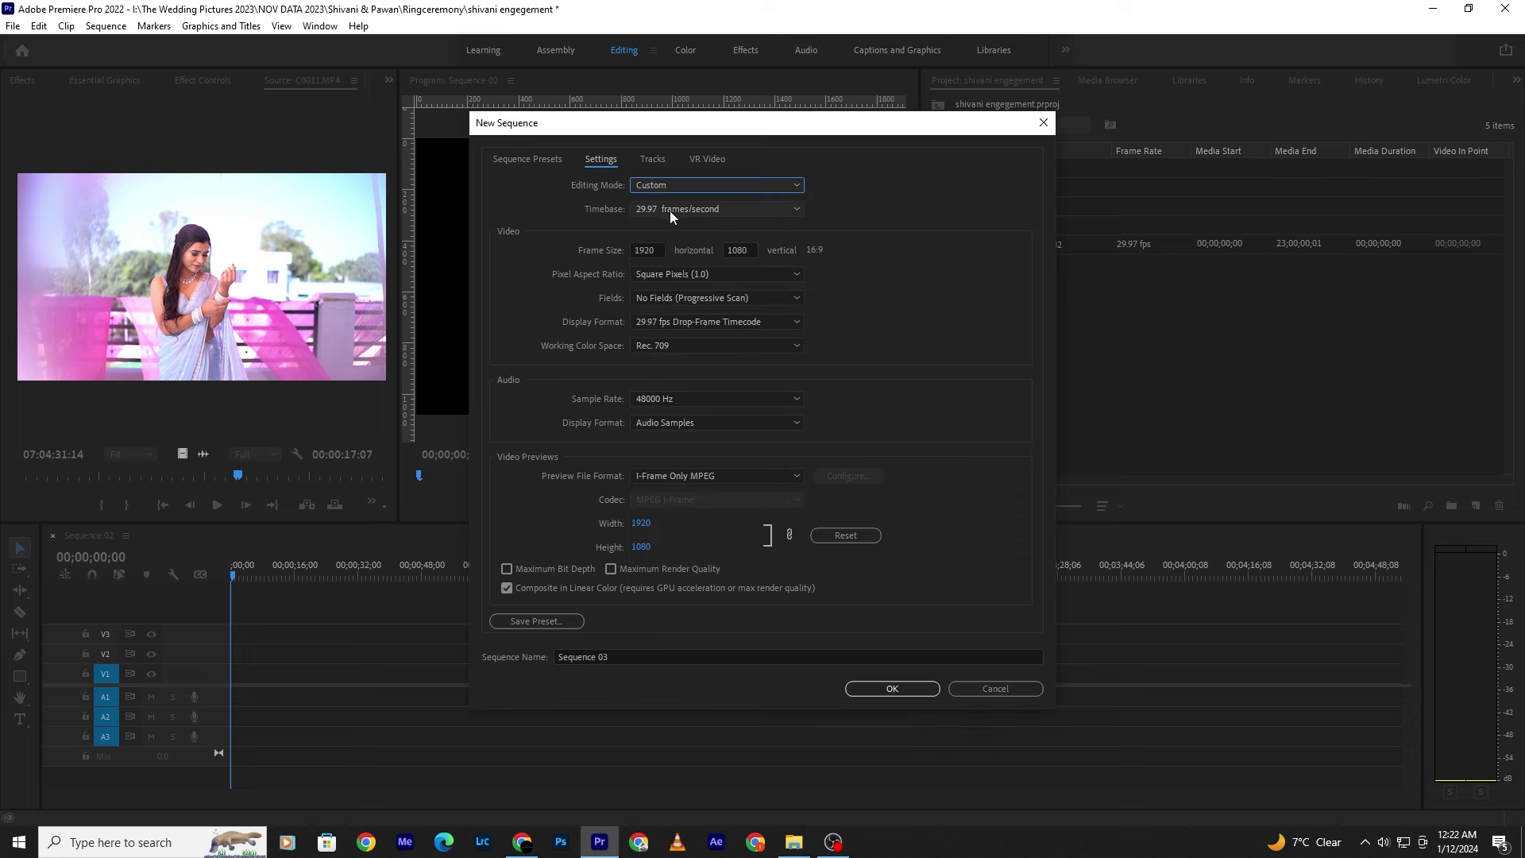
click(664, 250)
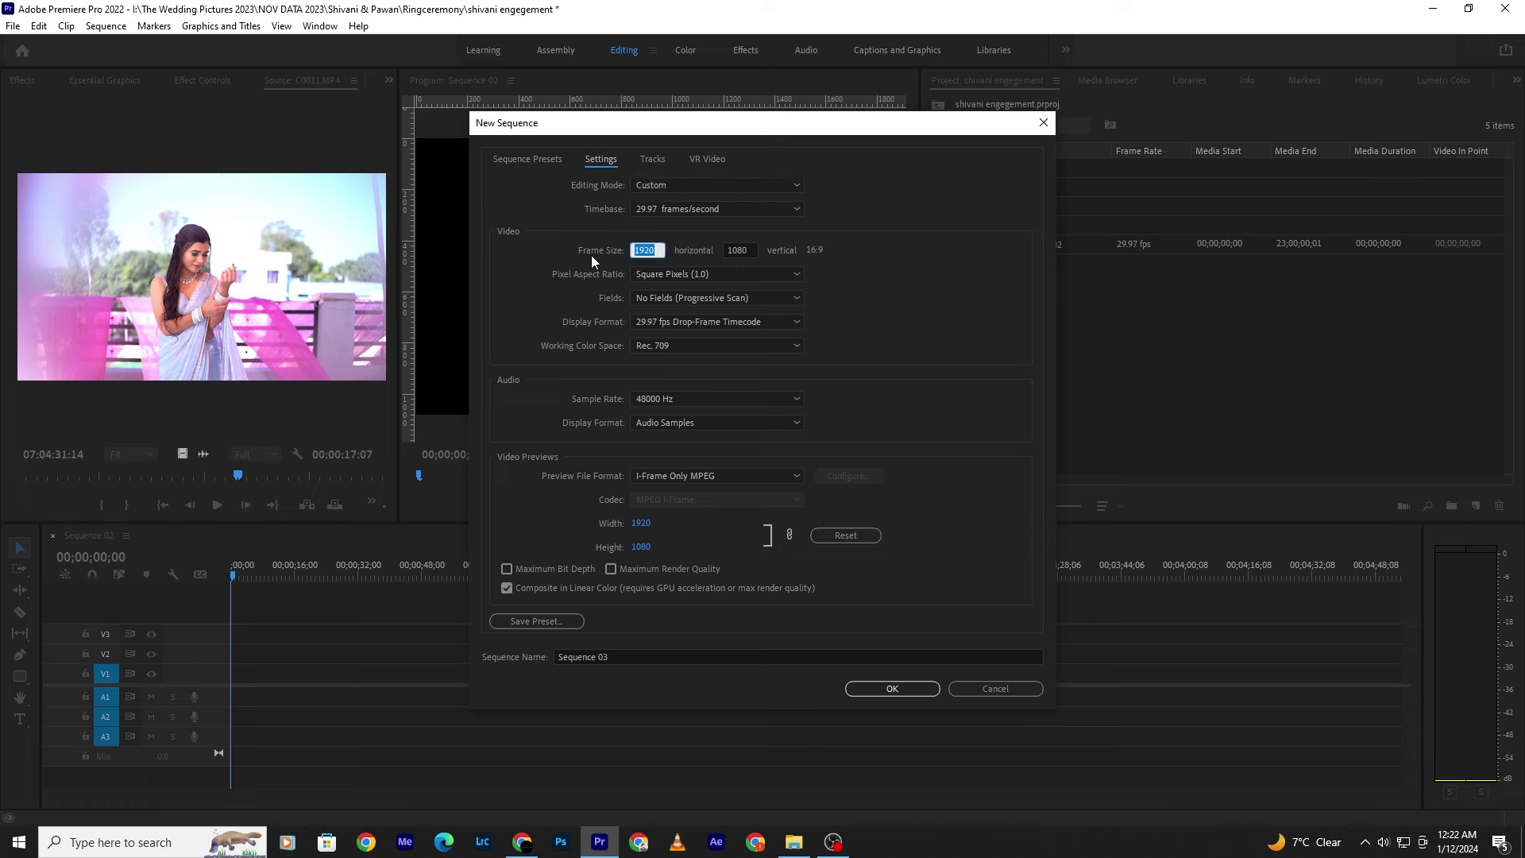
text(1080)
click(748, 248)
text(1920)
click(866, 284)
- Keep Rec. 709 color and square pixels, and enable maximum bit depth and render quality
click(718, 344)
click(719, 343)
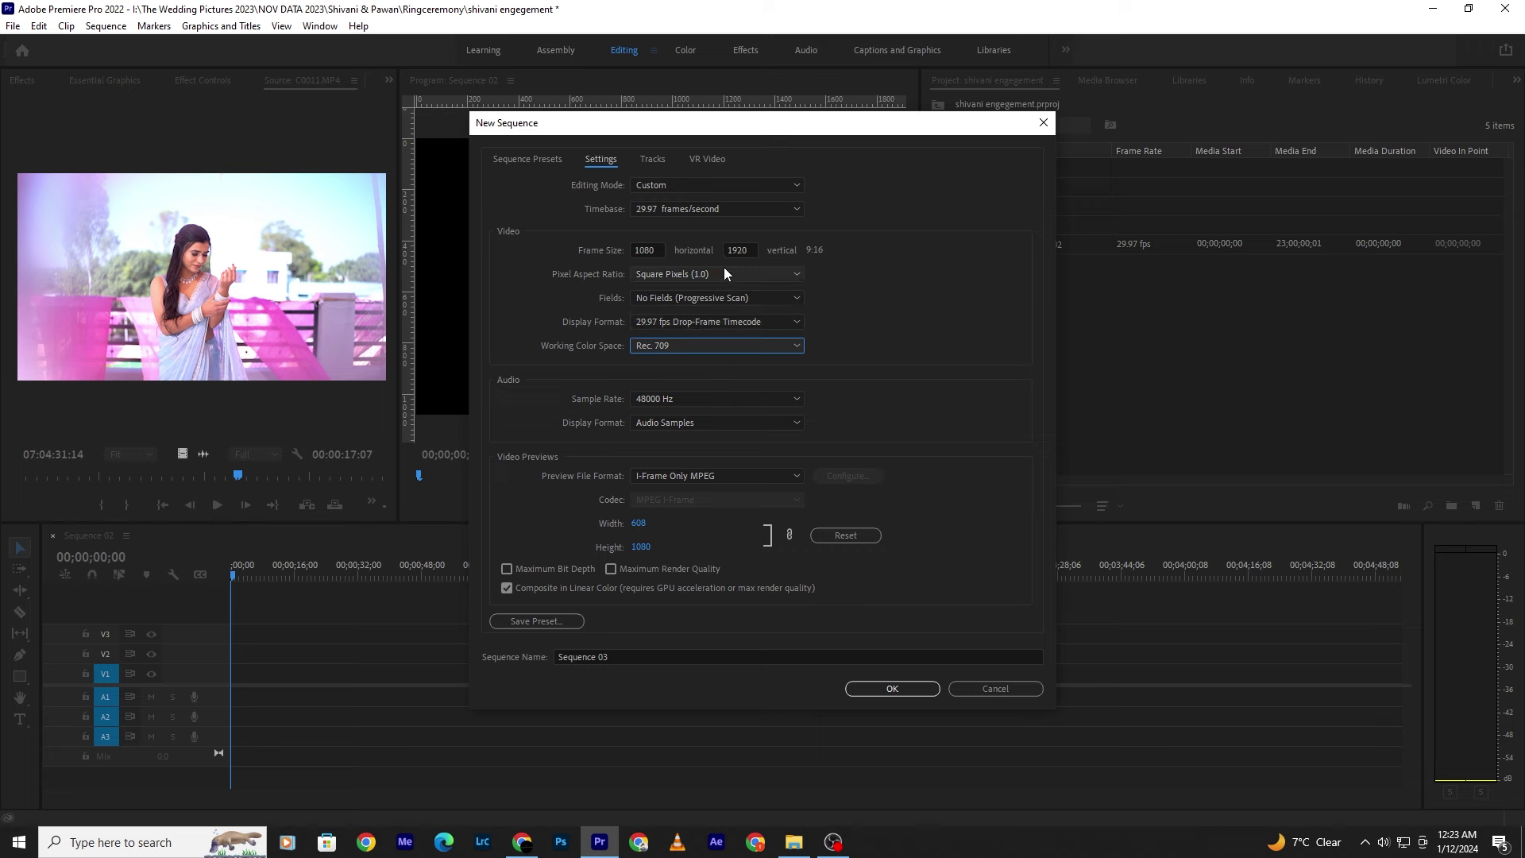
click(745, 272)
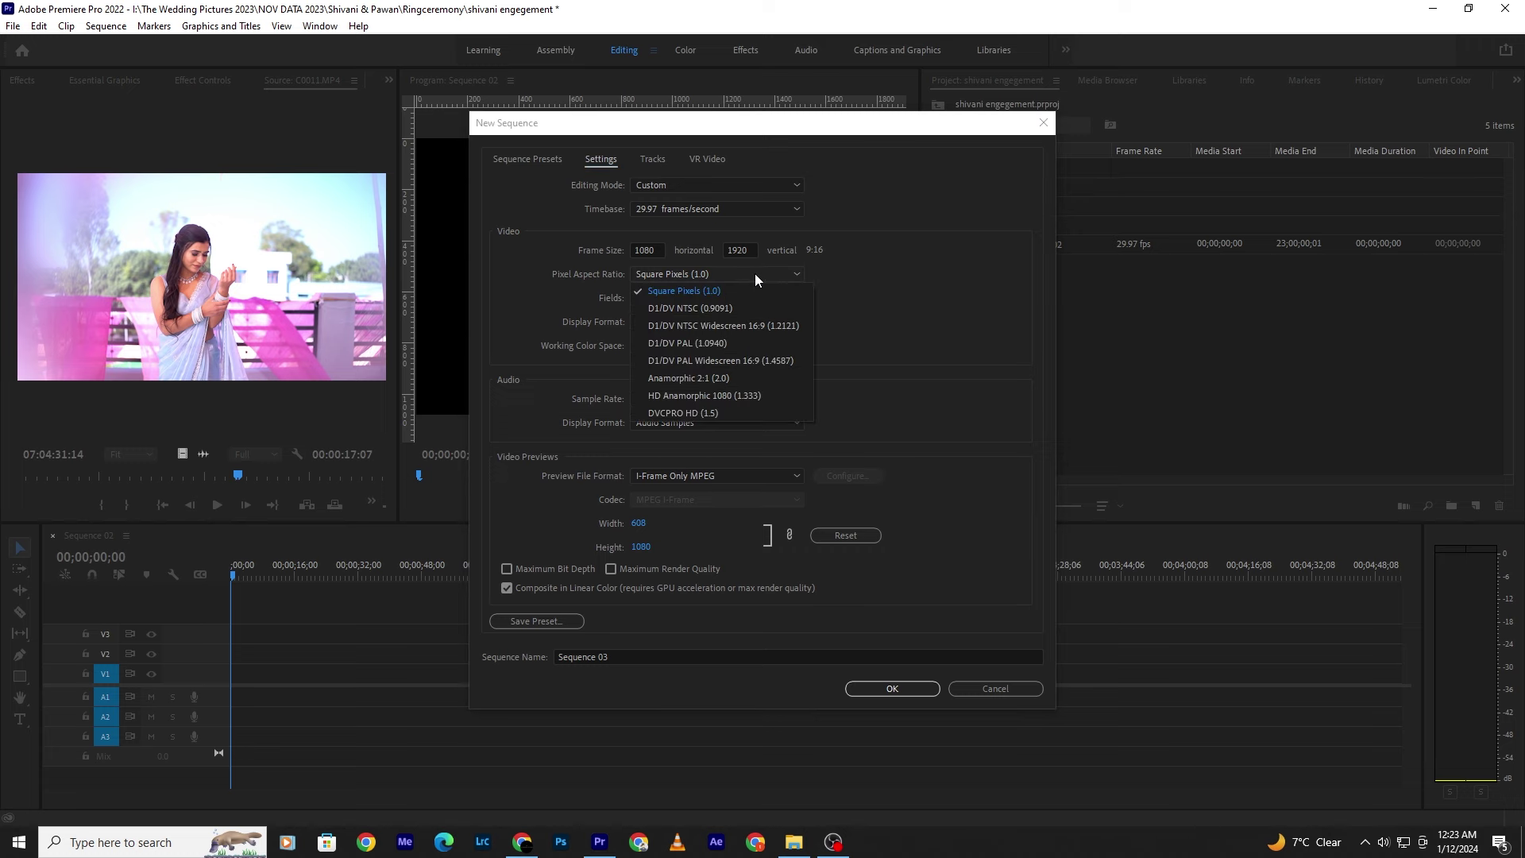
click(755, 274)
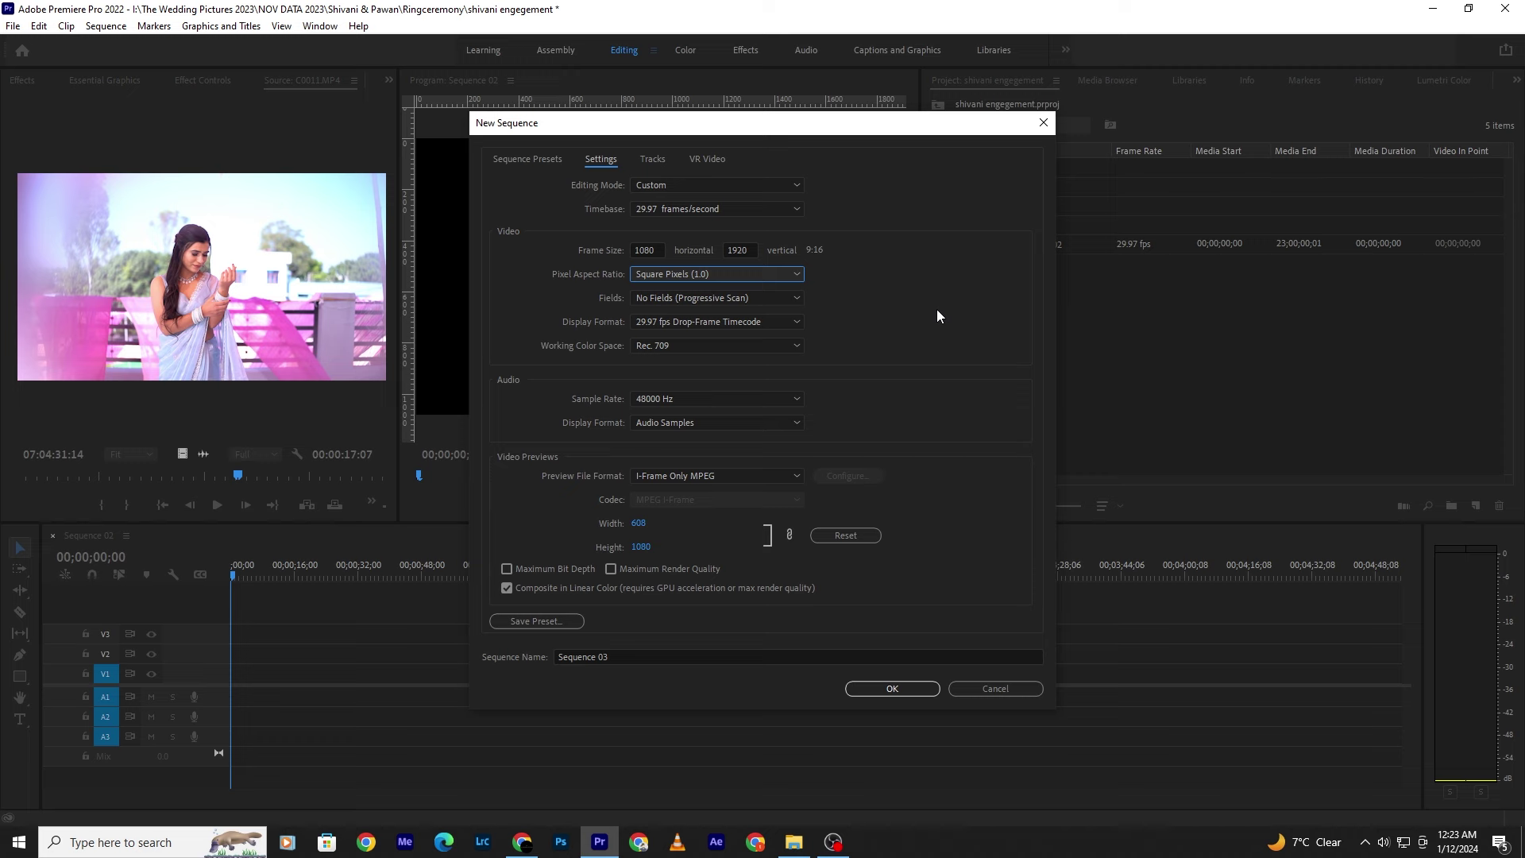
click(507, 569)
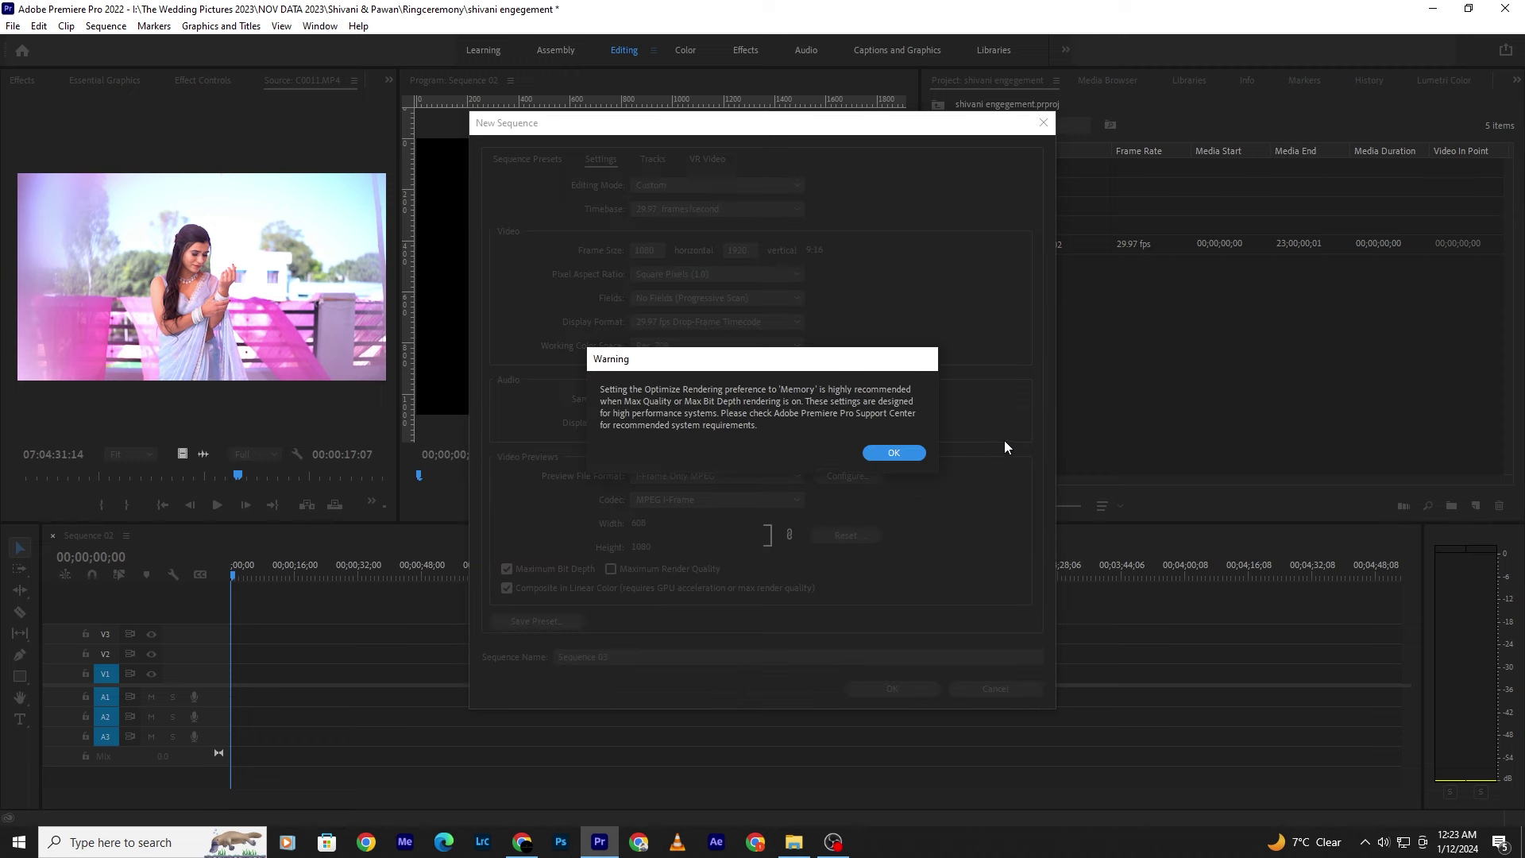
click(918, 453)
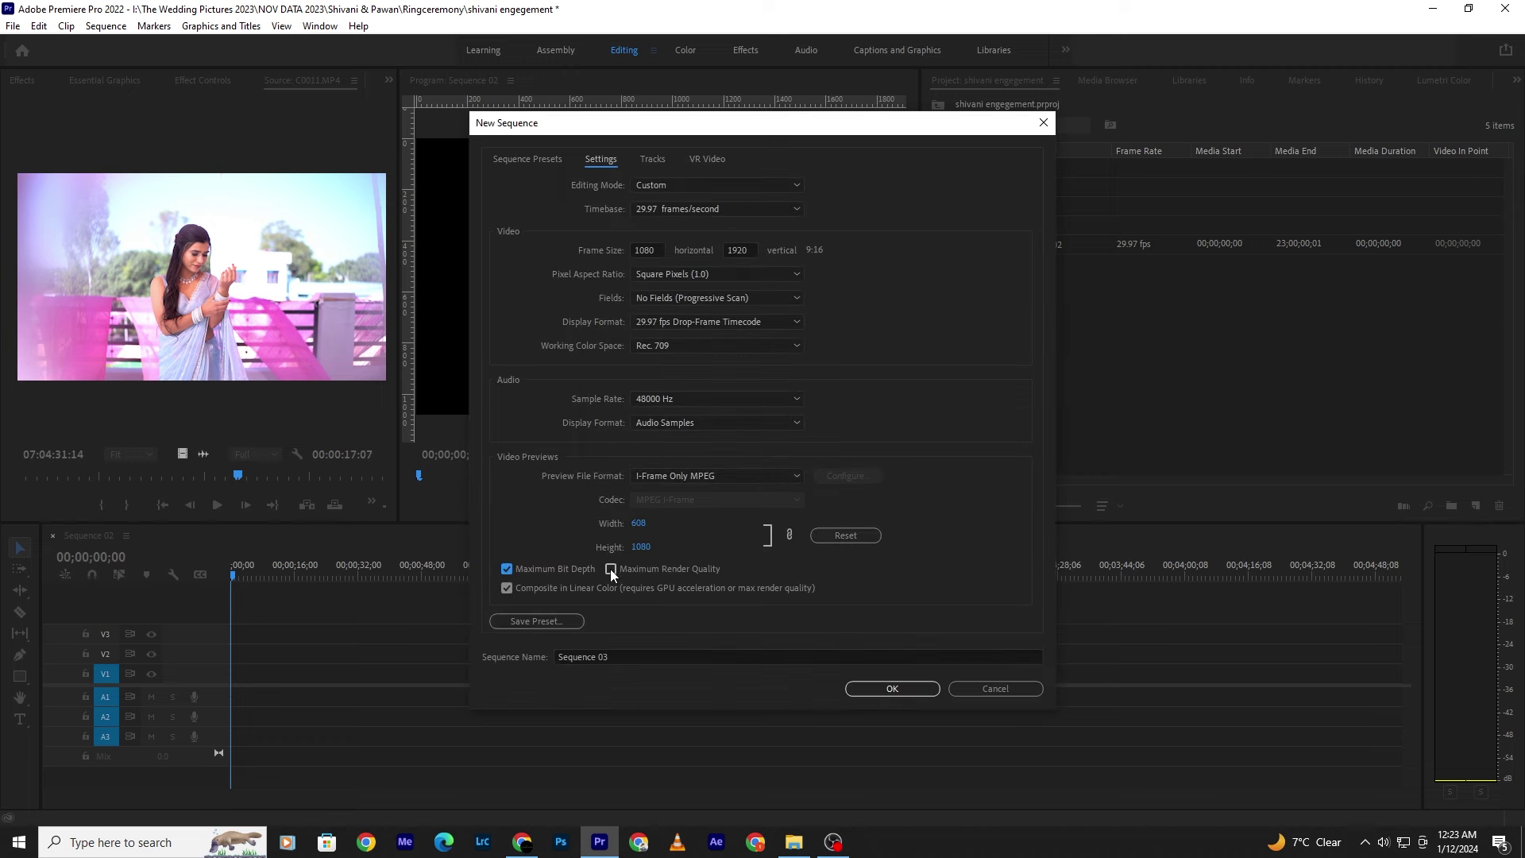
click(613, 567)
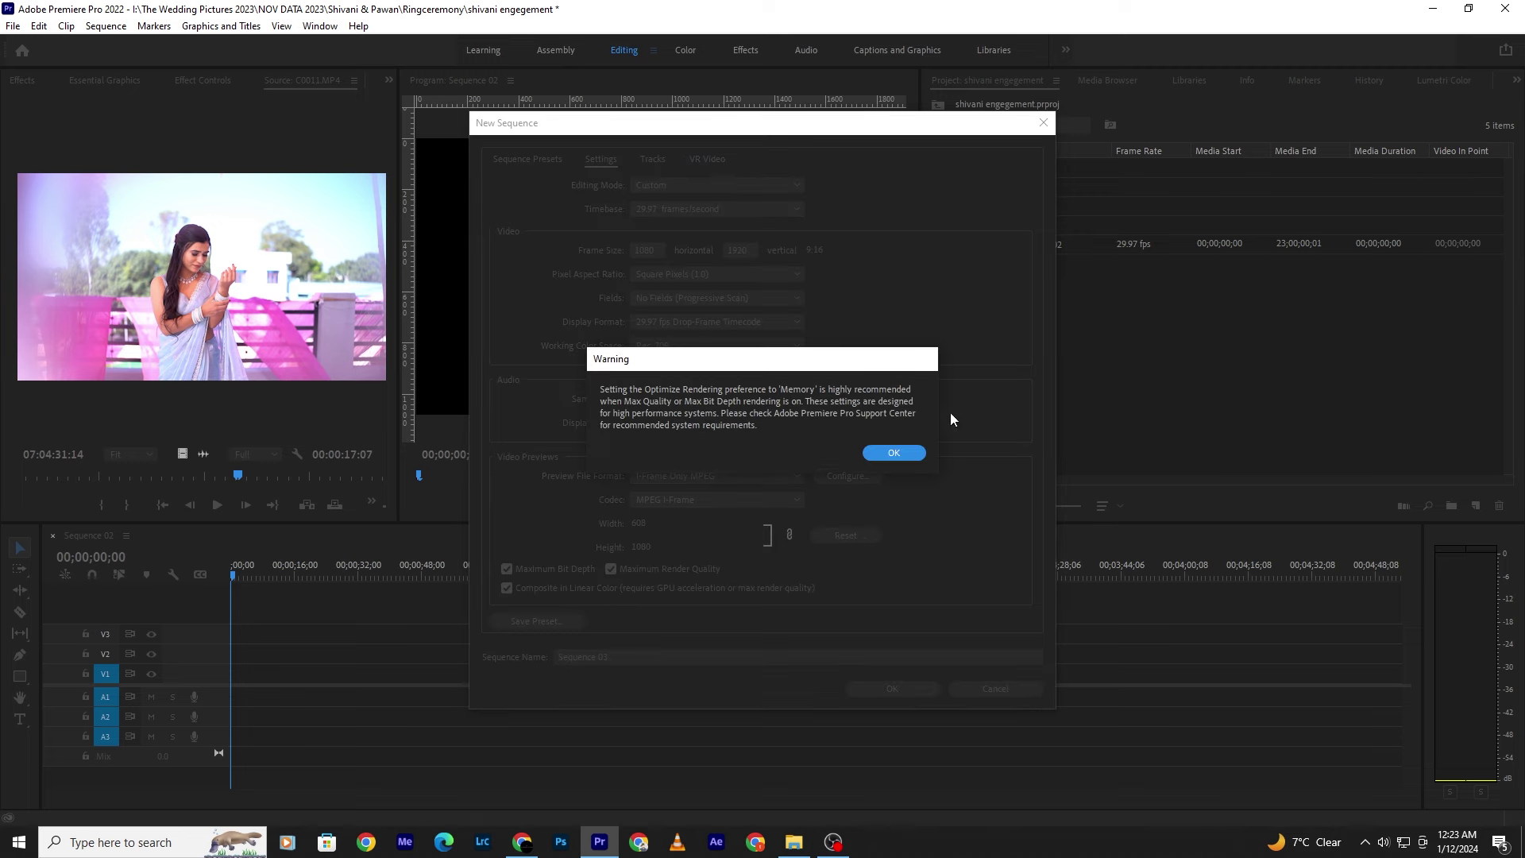
click(912, 456)
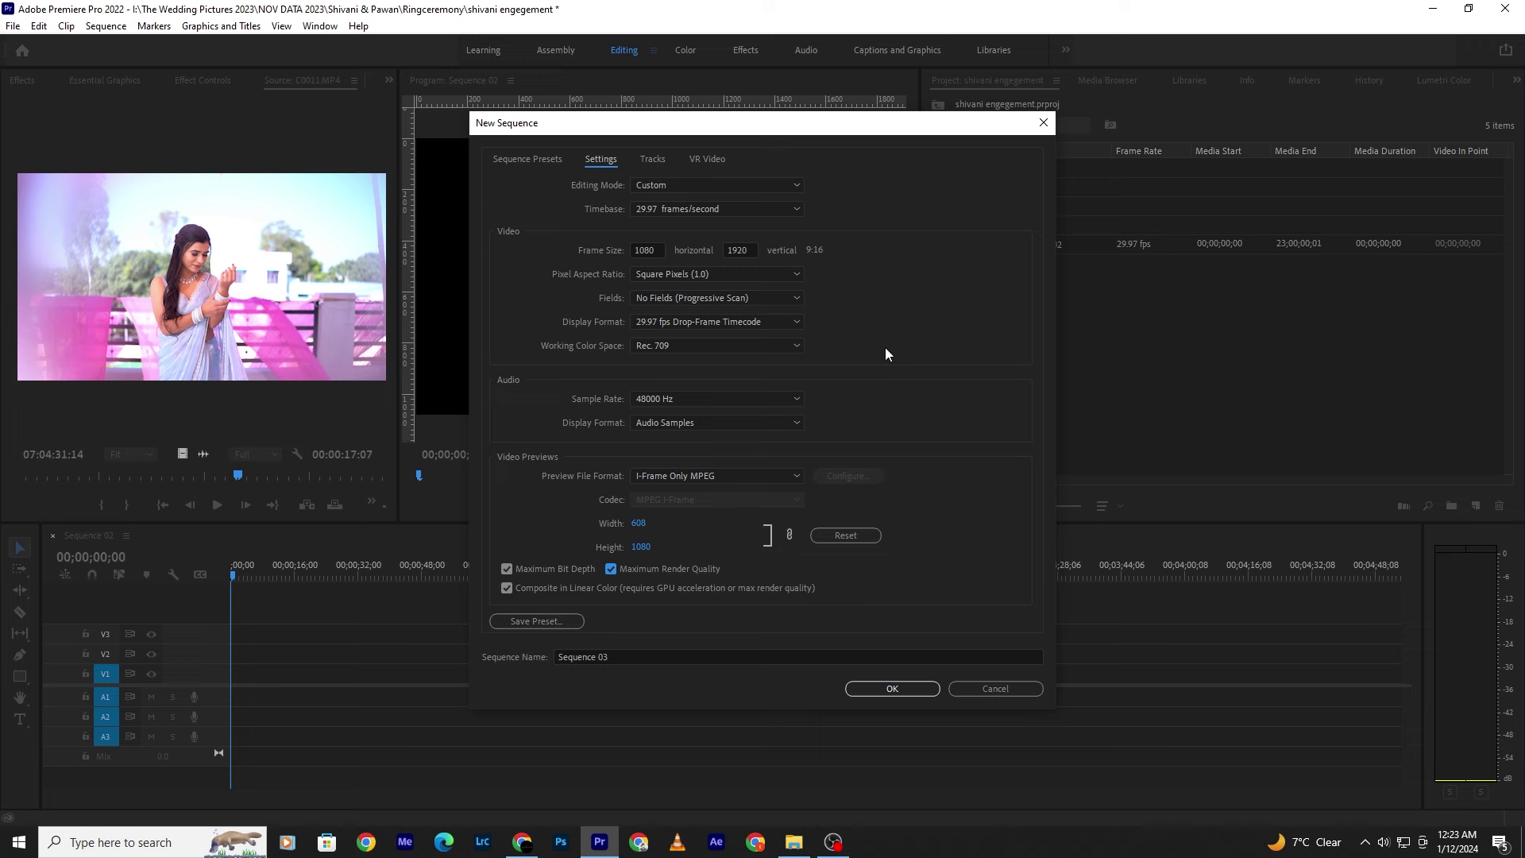
- Save the current sequence settings as a preset named 'instagram size'
click(536, 622)
text(instagram size)
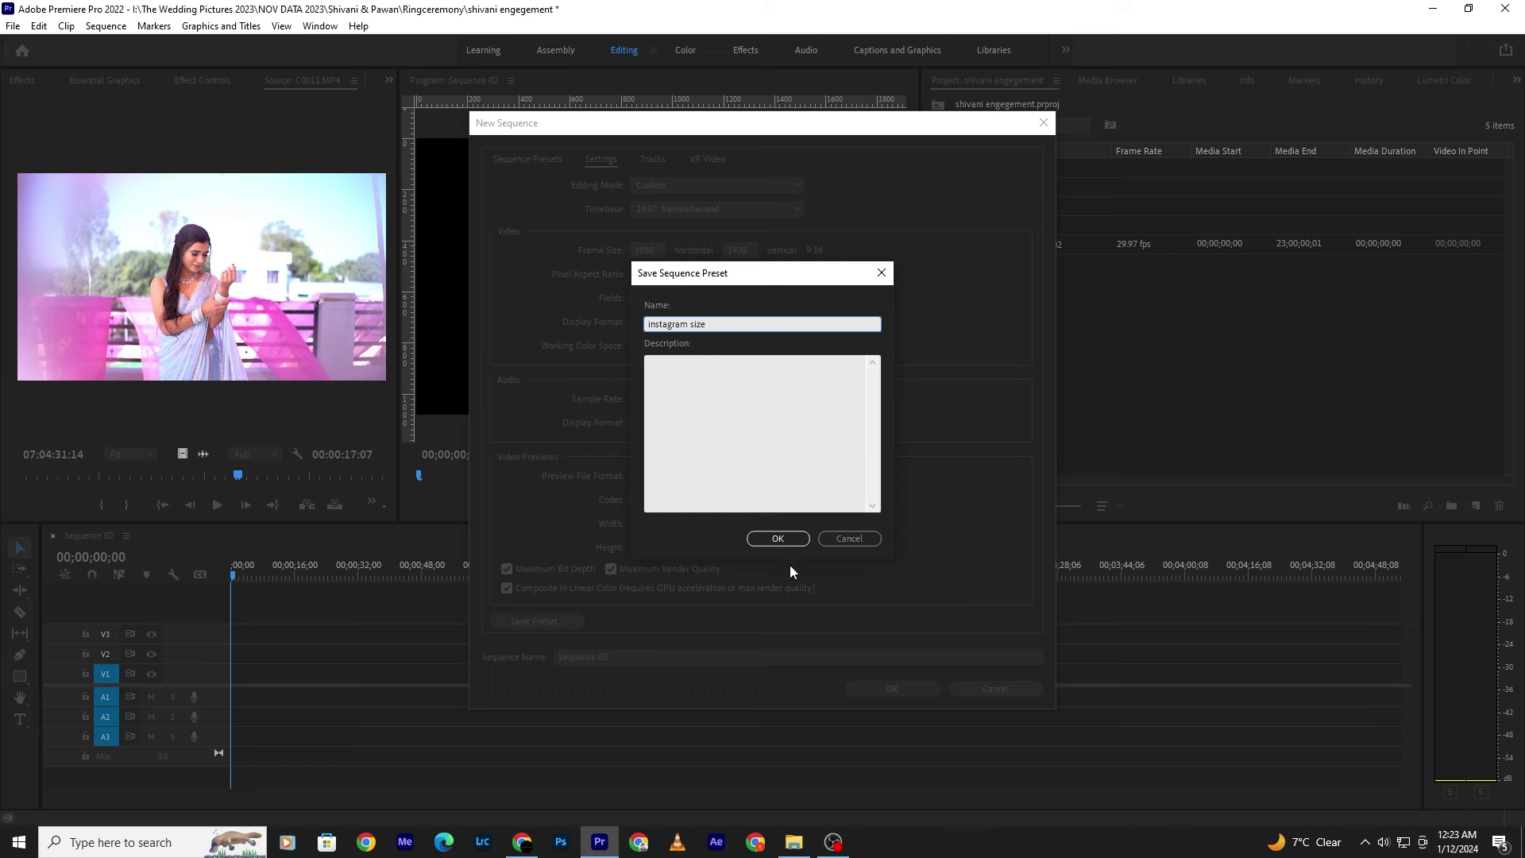
click(776, 538)
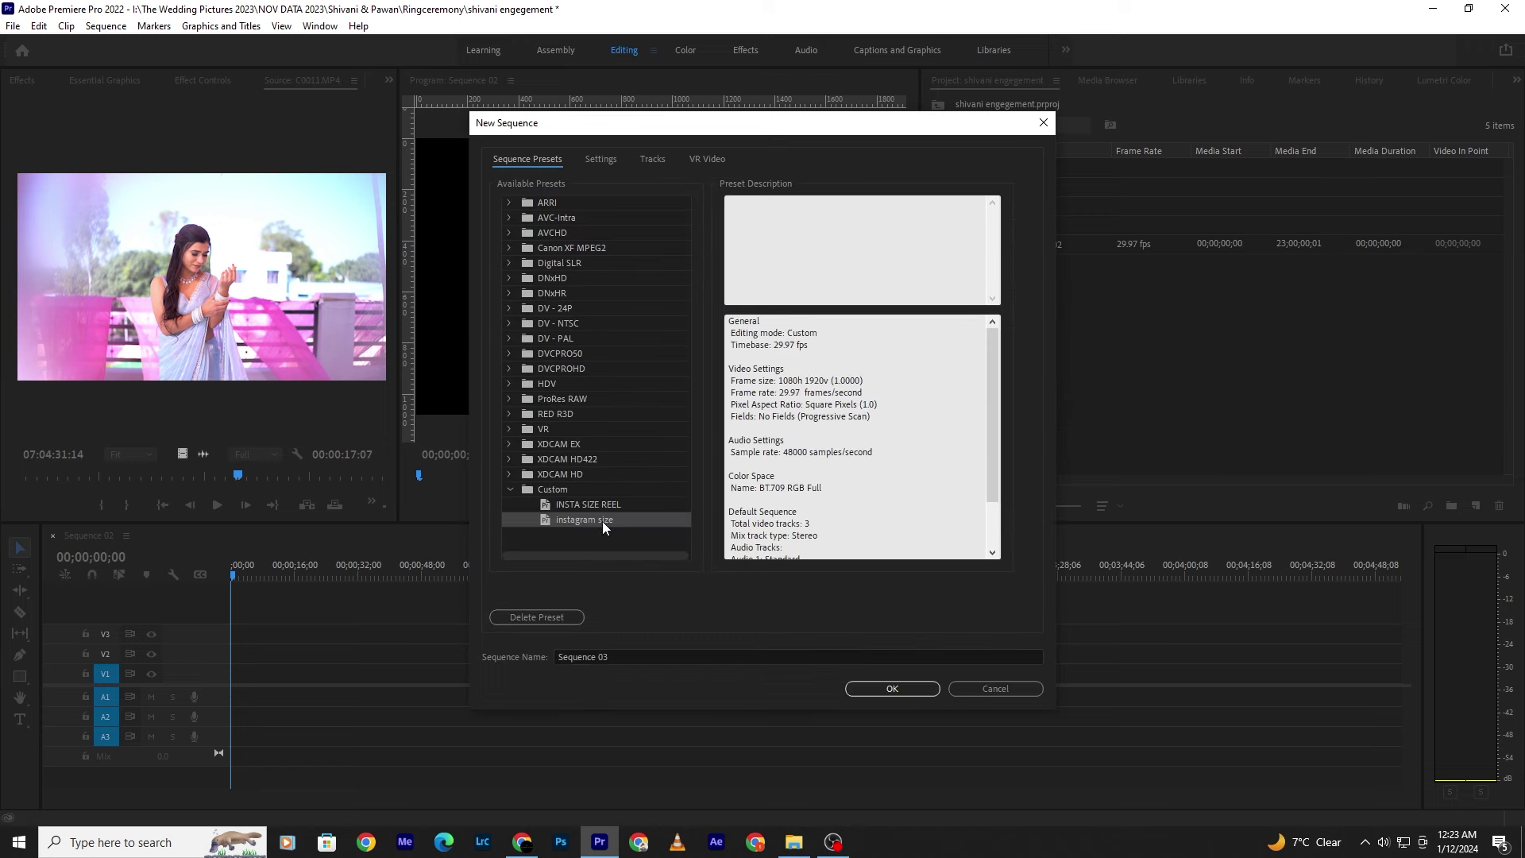
- Choose the 'instagram size' preset and create a sequence named 'reel 01'
click(589, 506)
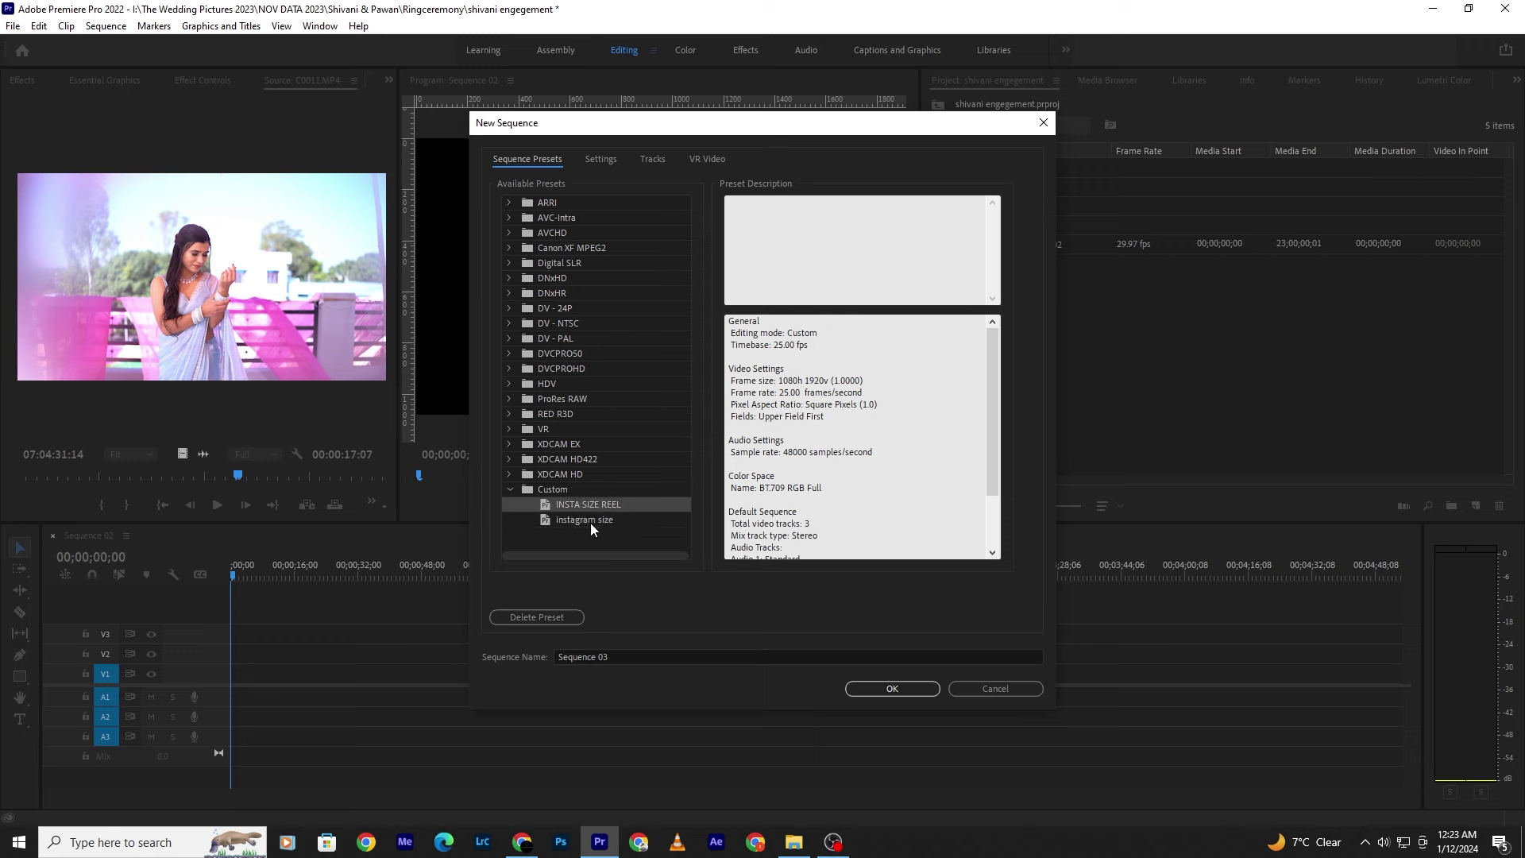
click(590, 523)
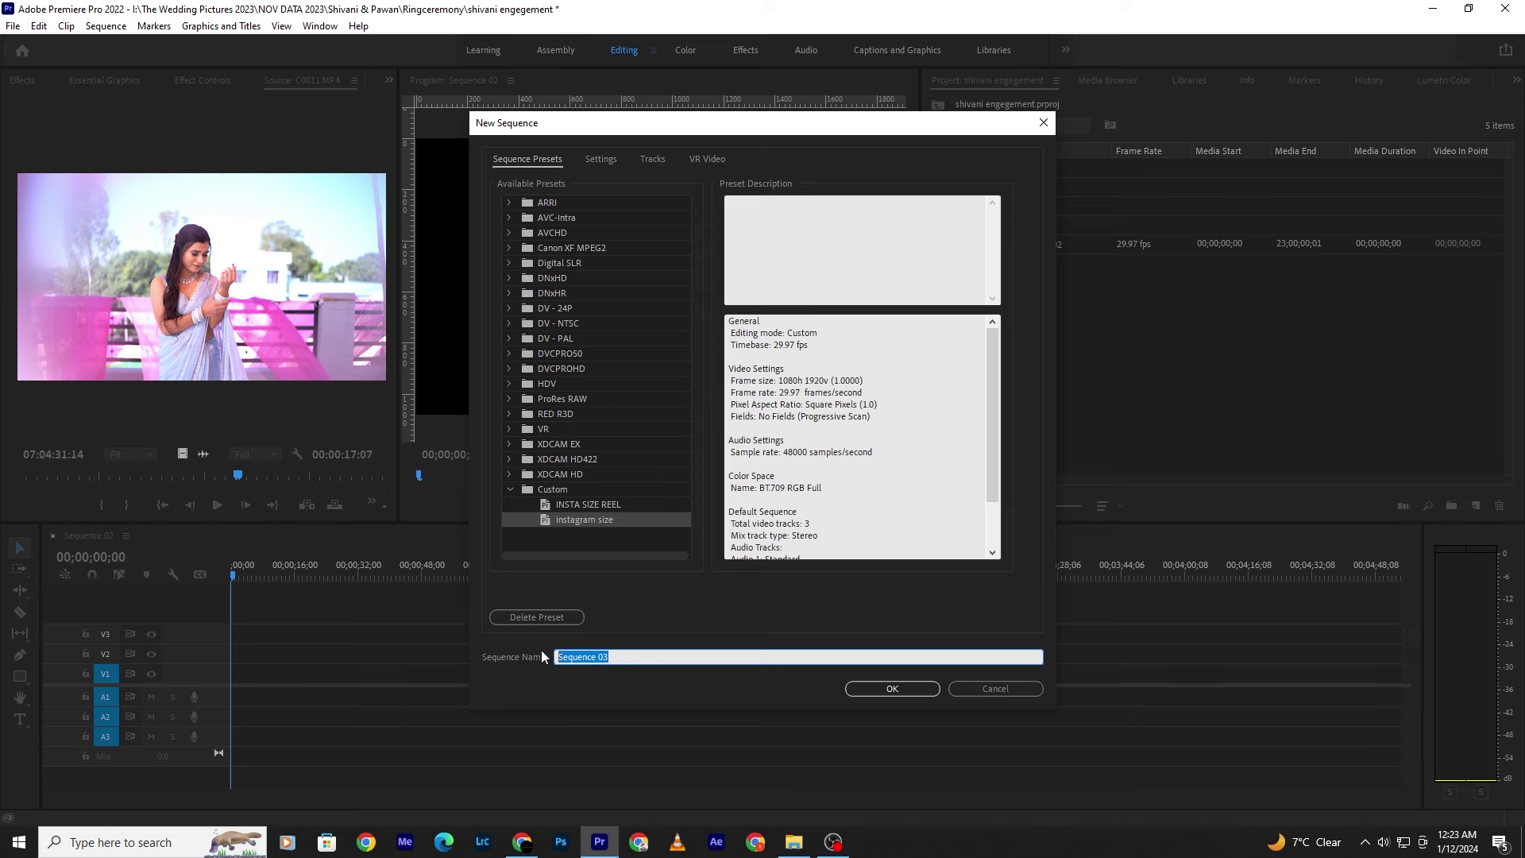
text(reel )
text(01)
click(893, 688)
- Create Sequence 04 from the Custom 'instagram size' preset and check it in the timeline
click(208, 584)
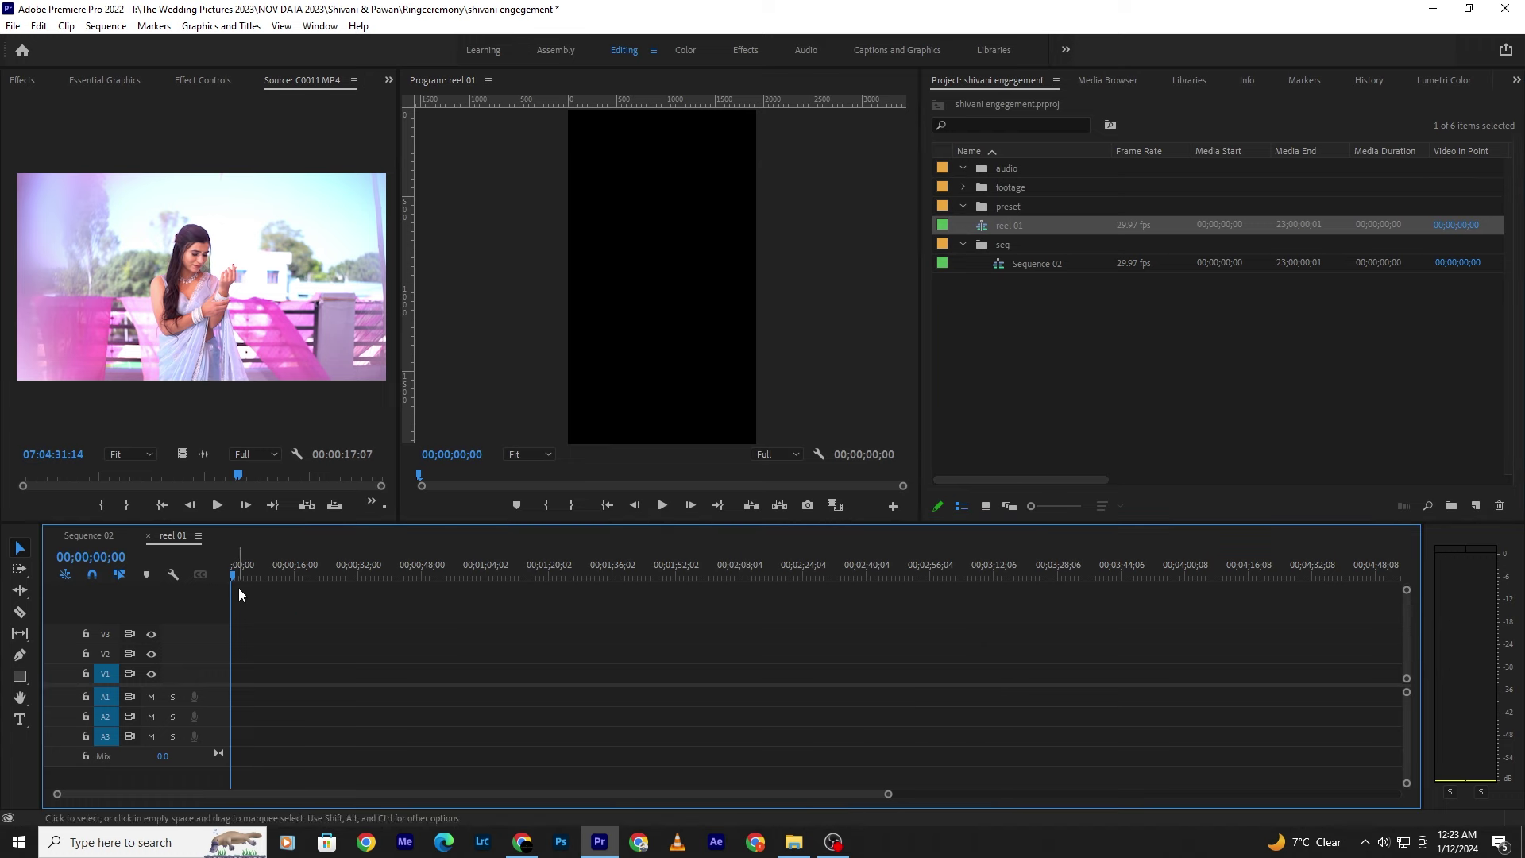
click(1478, 507)
click(1444, 528)
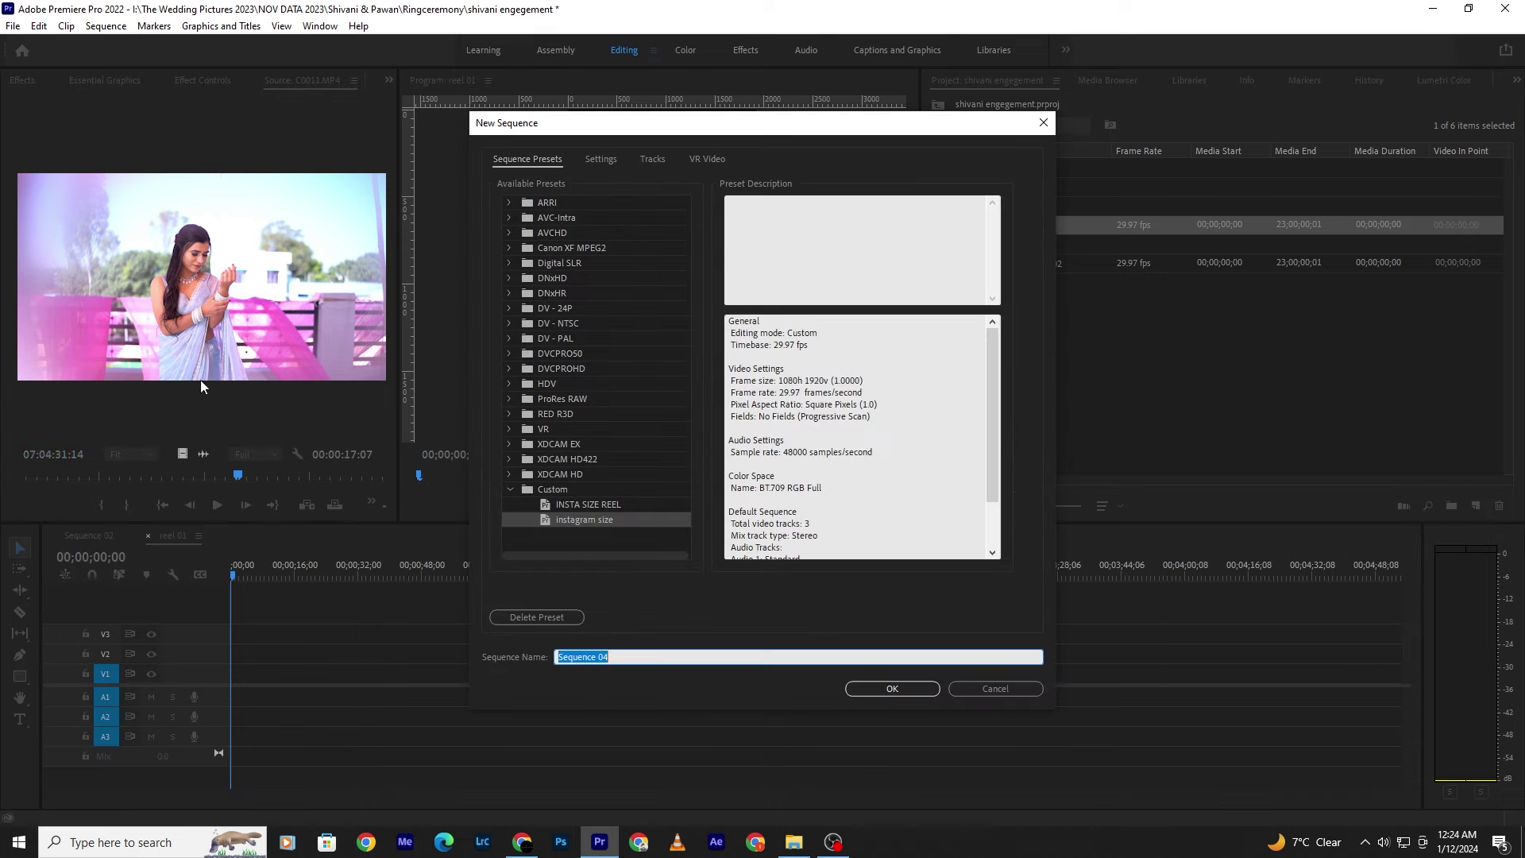
click(527, 489)
click(509, 489)
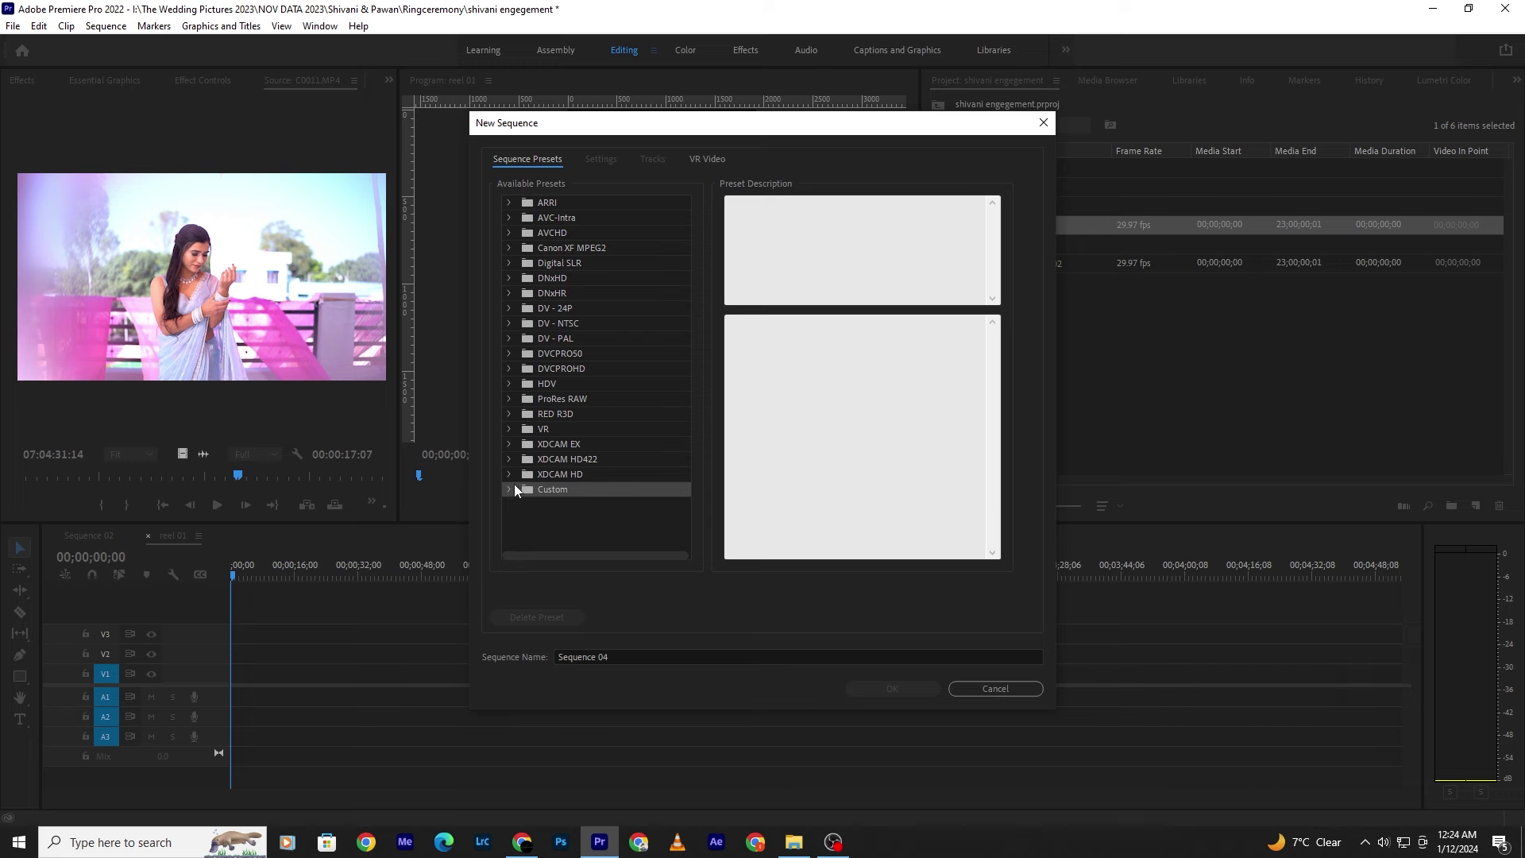
click(555, 519)
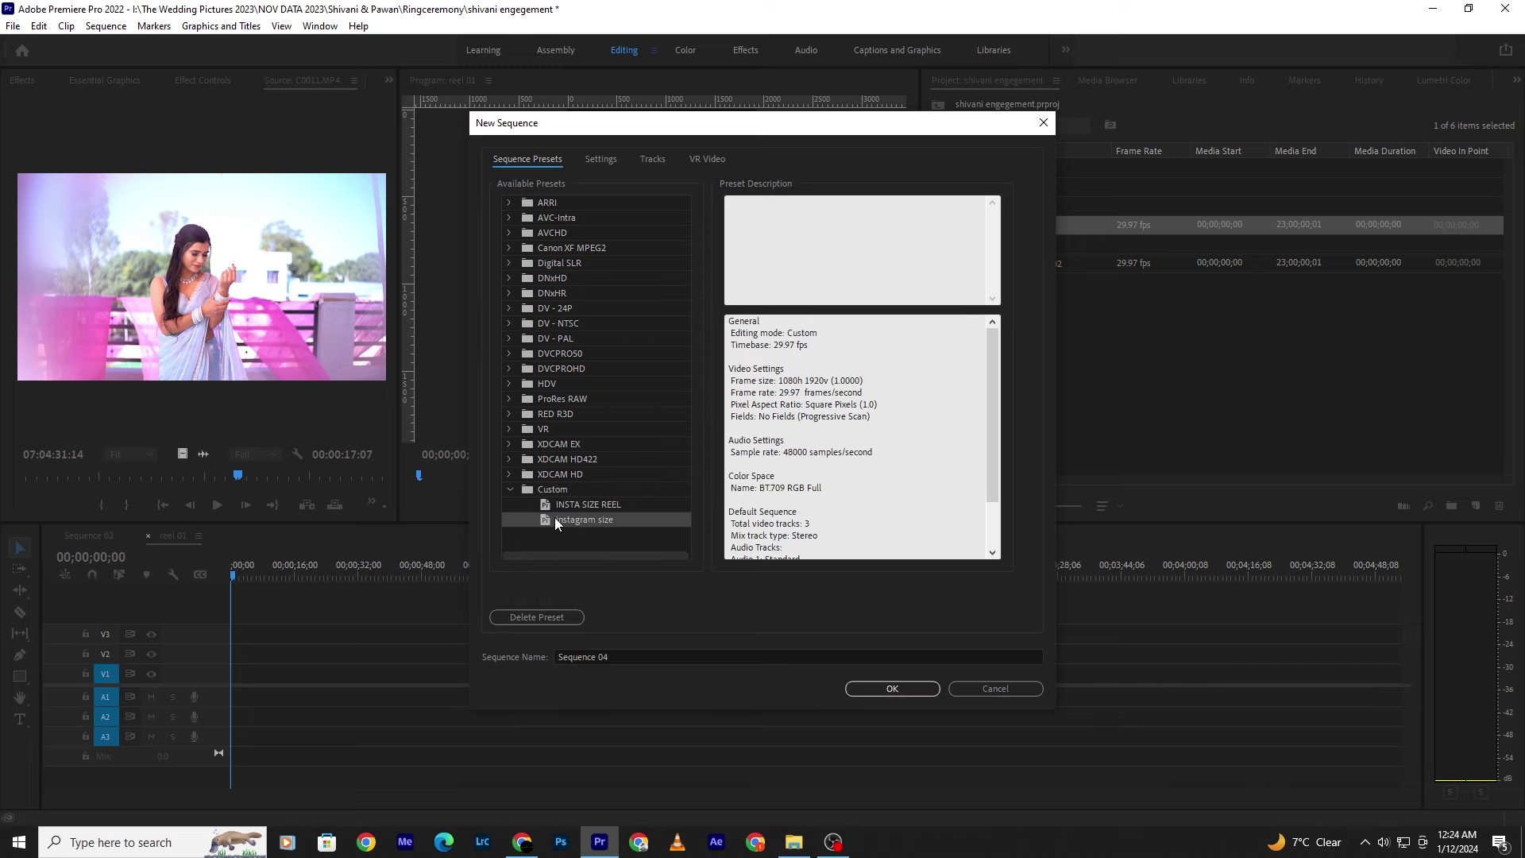
click(898, 691)
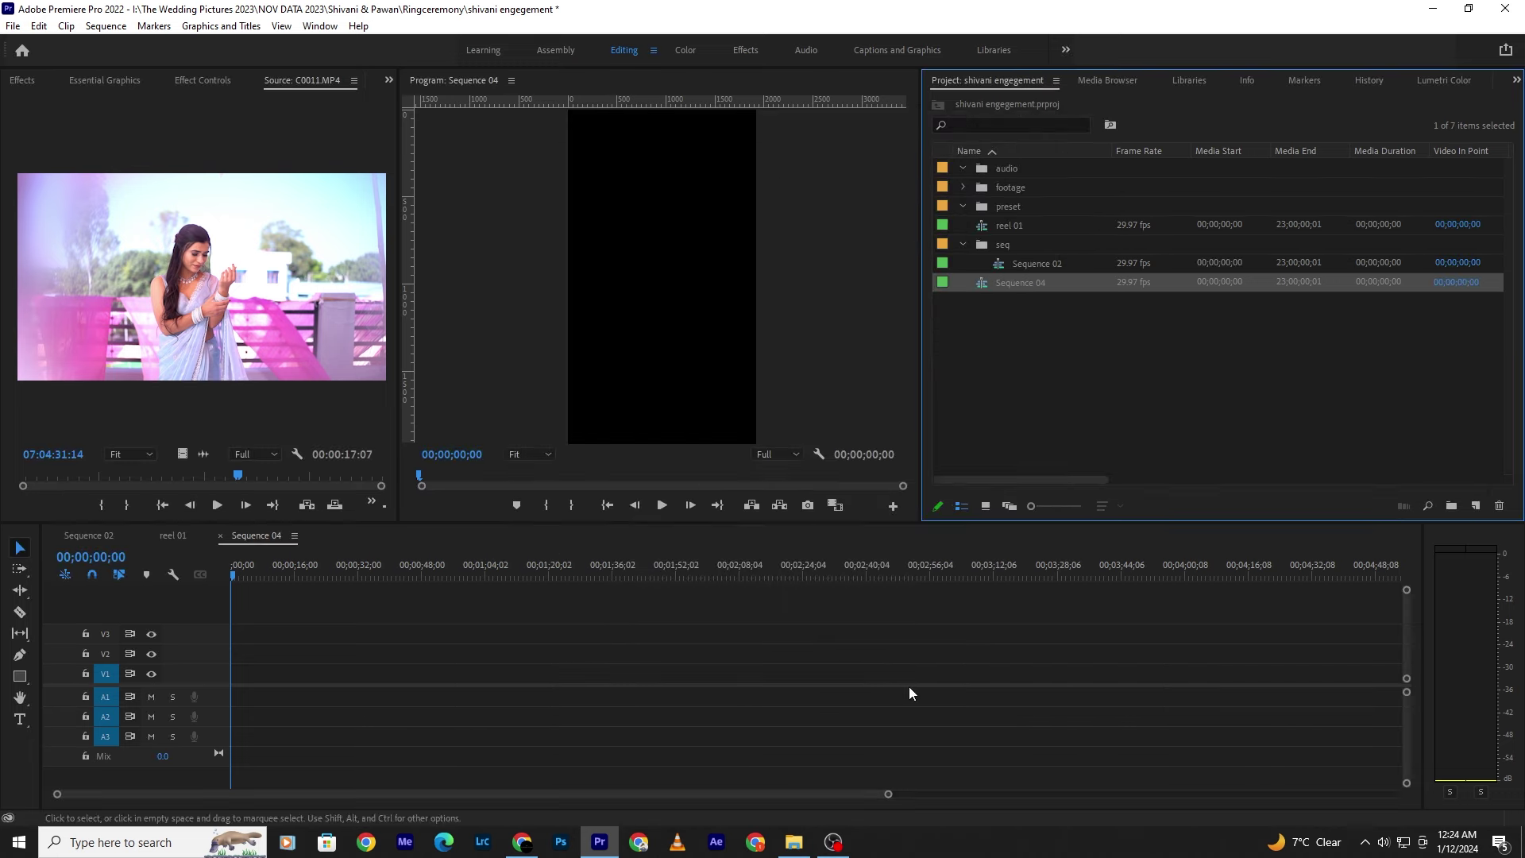
drag(254, 568, 236, 567)
click(88, 535)
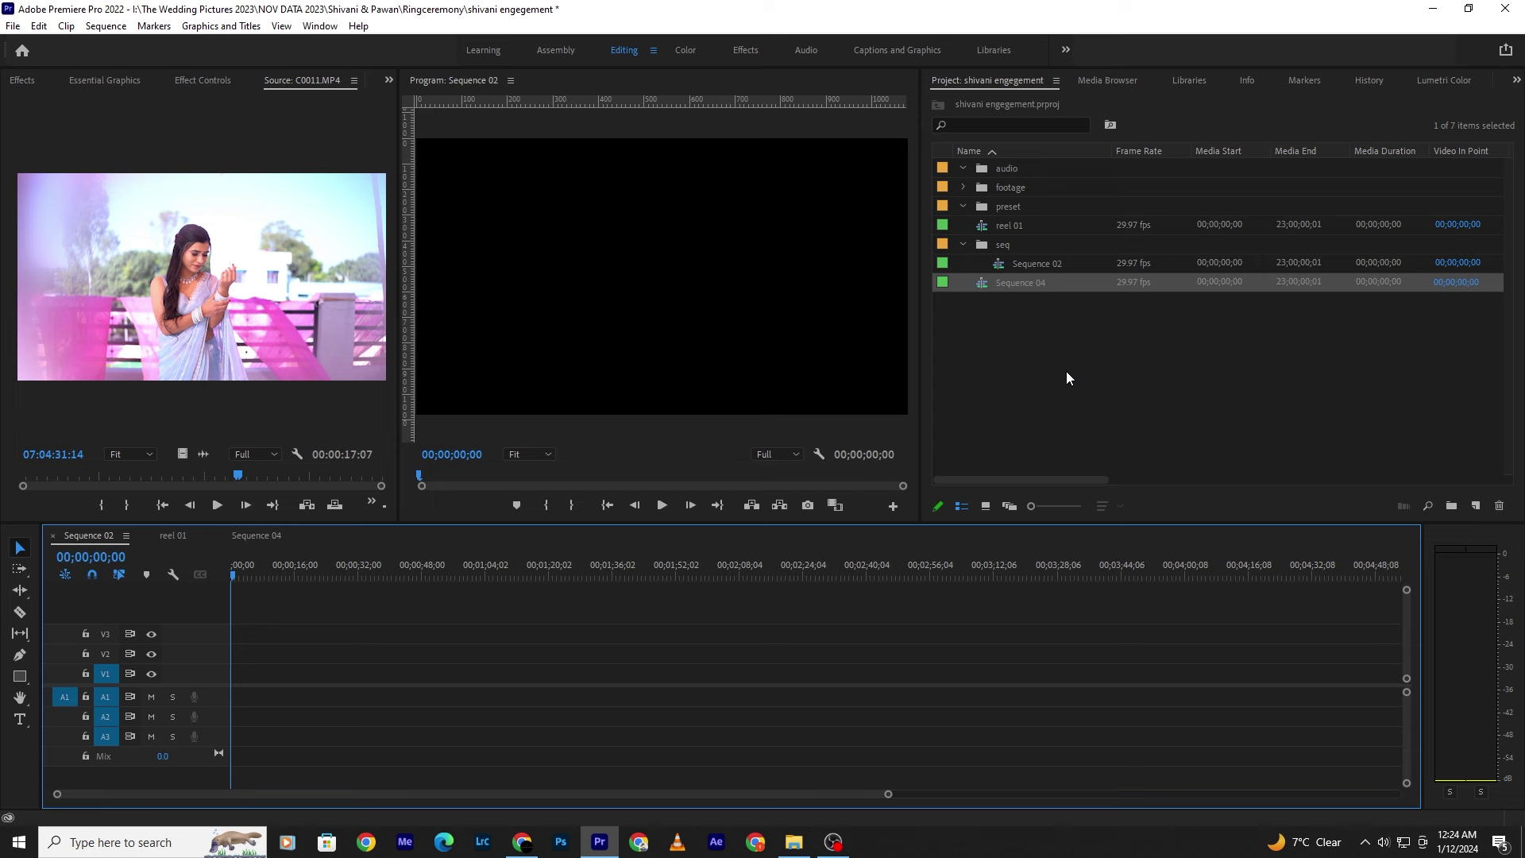
- Select the audio bin in the Project panel as the target for imported files
click(1006, 171)
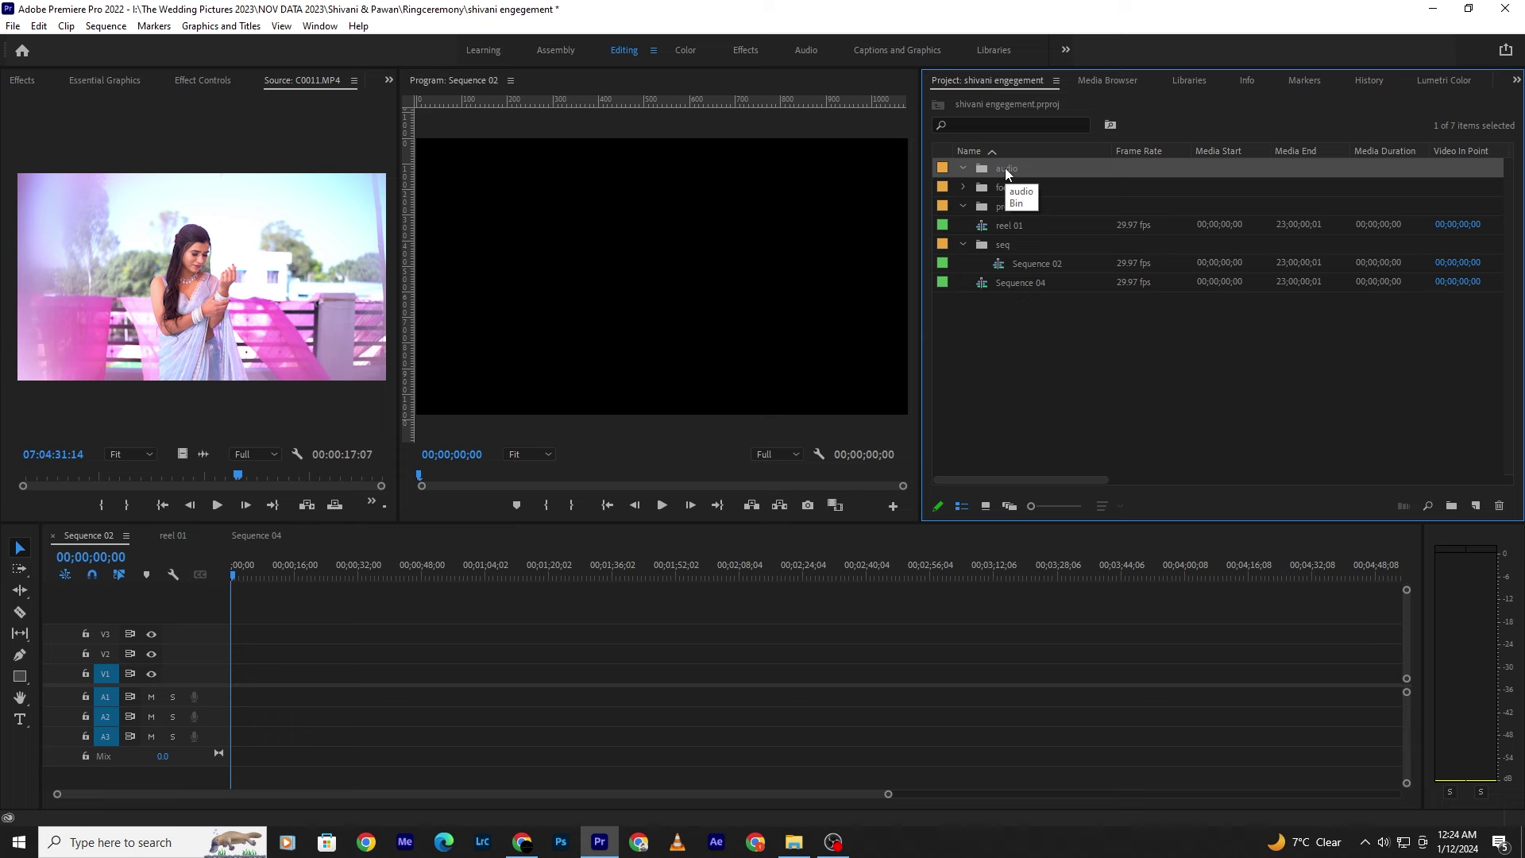
click(1093, 431)
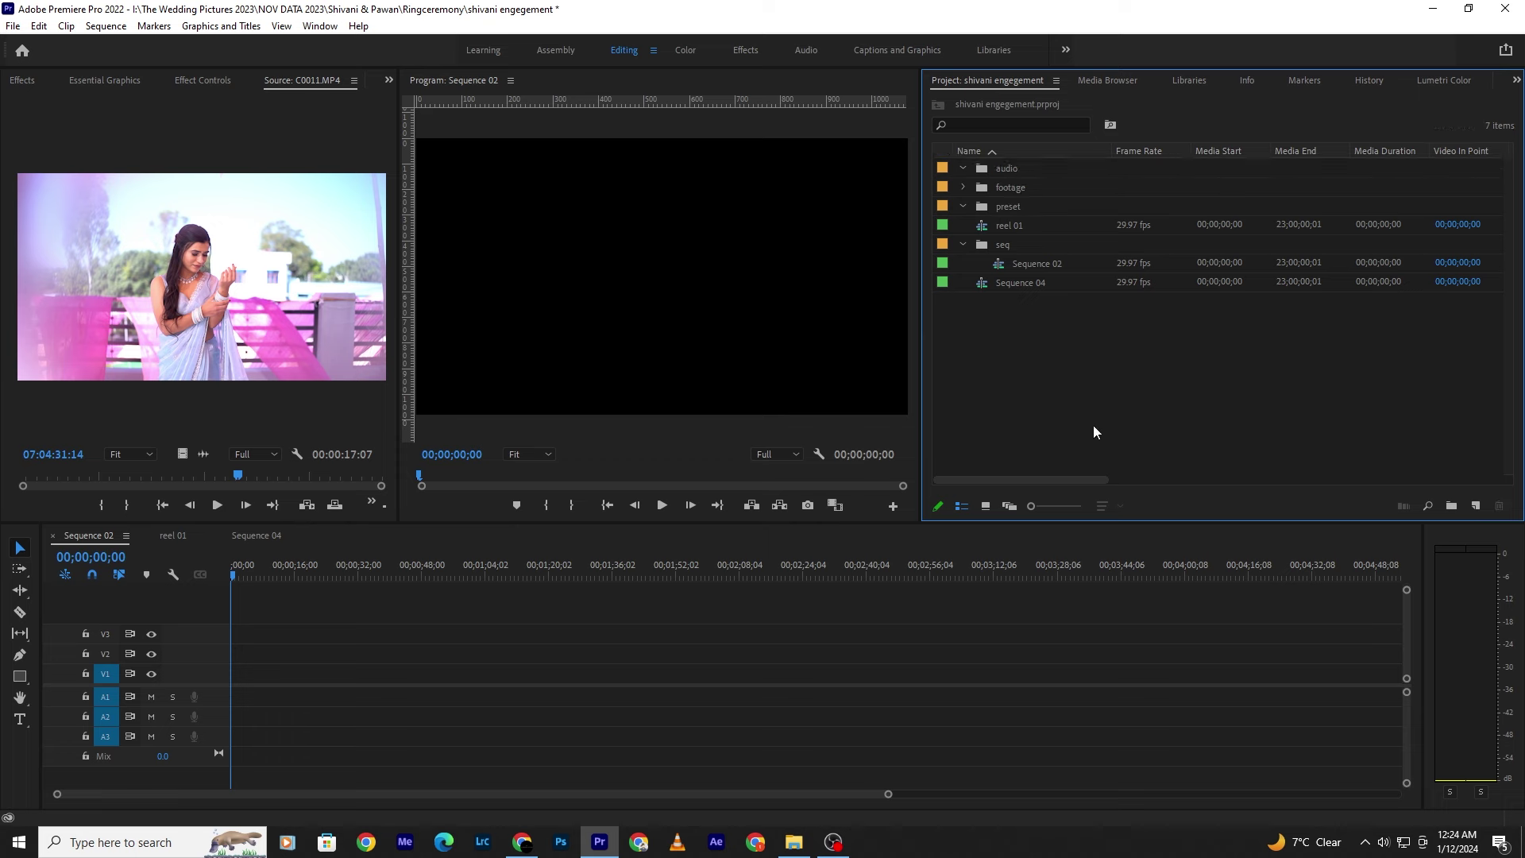
click(1015, 170)
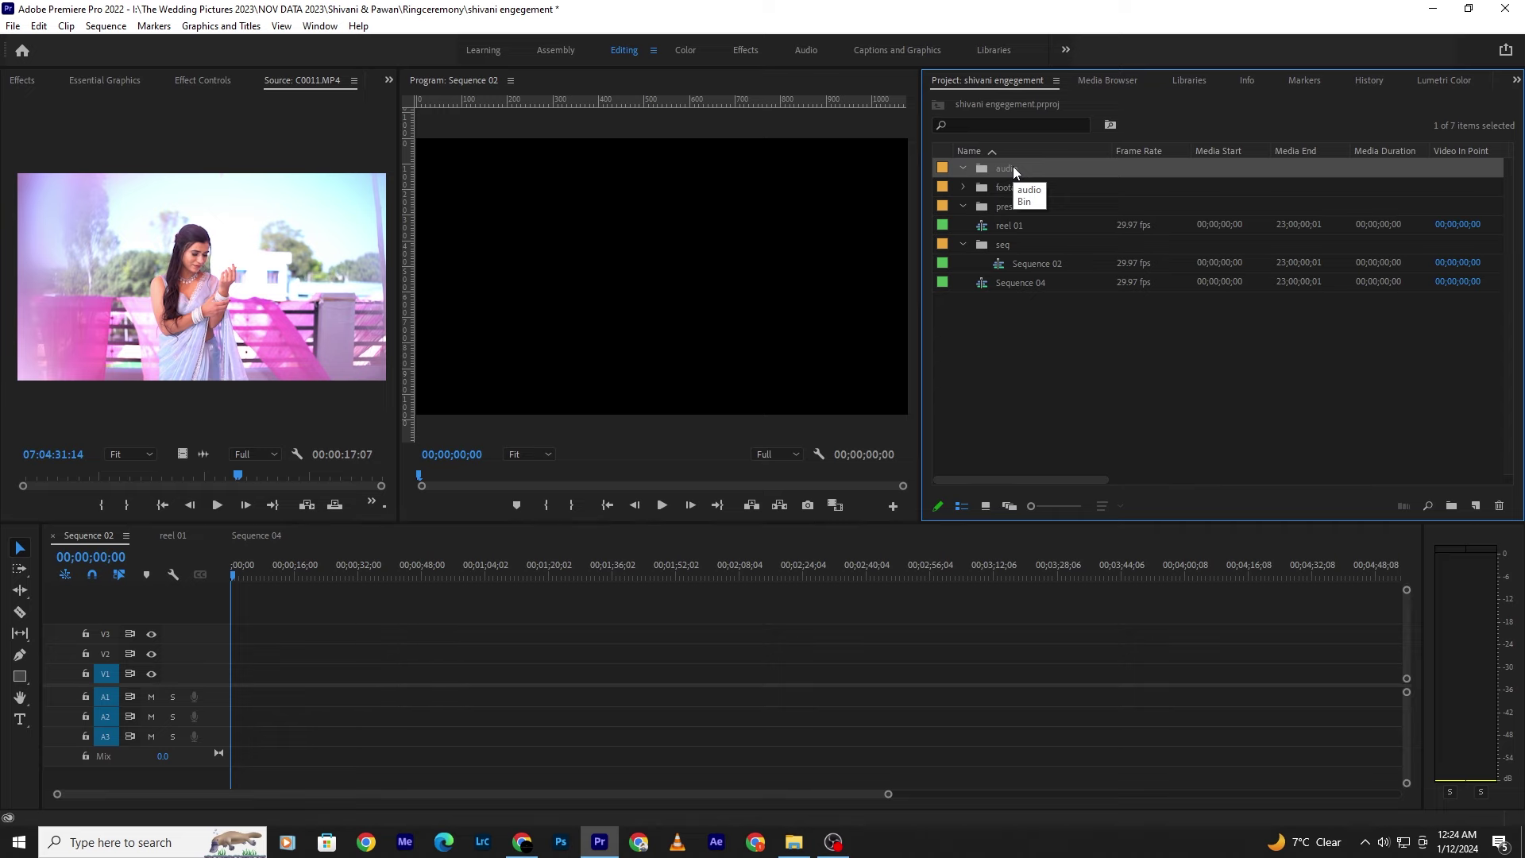
- Import the song file from the Downloads folder into the audio bin
key(ctrl+i)
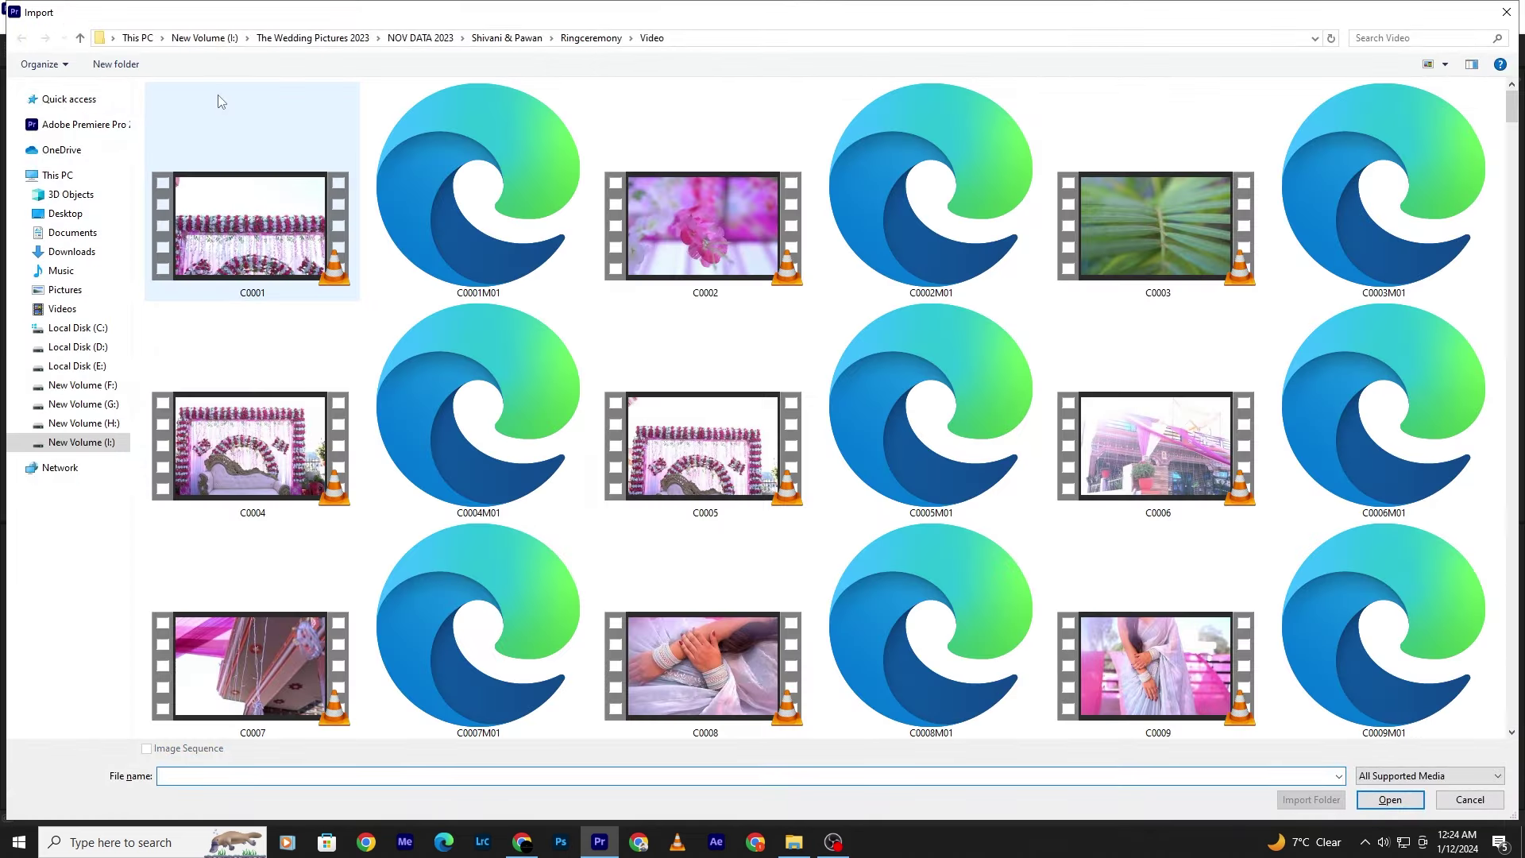
click(71, 251)
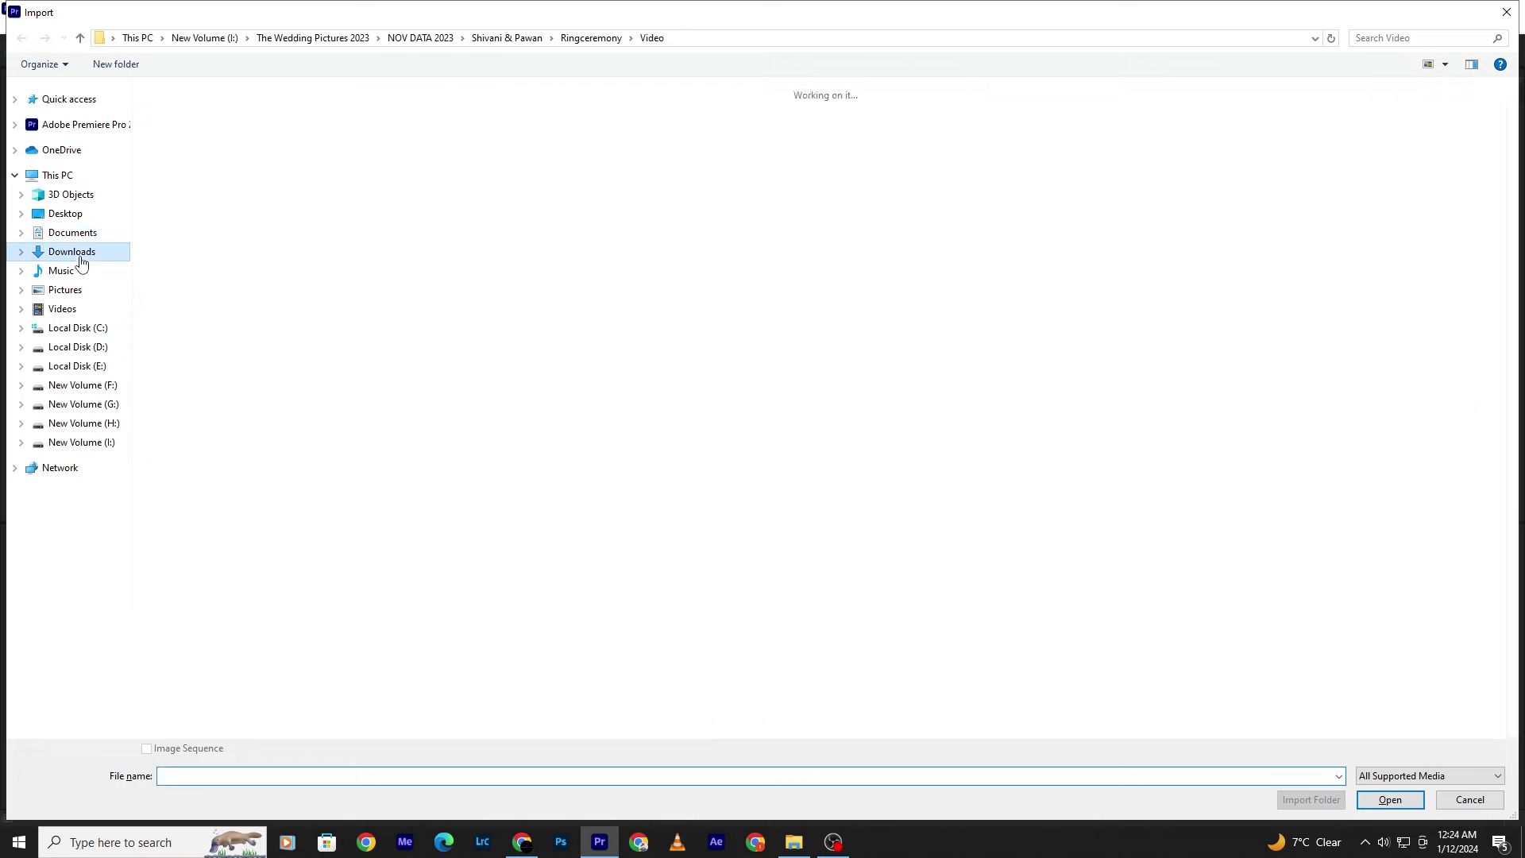
click(696, 320)
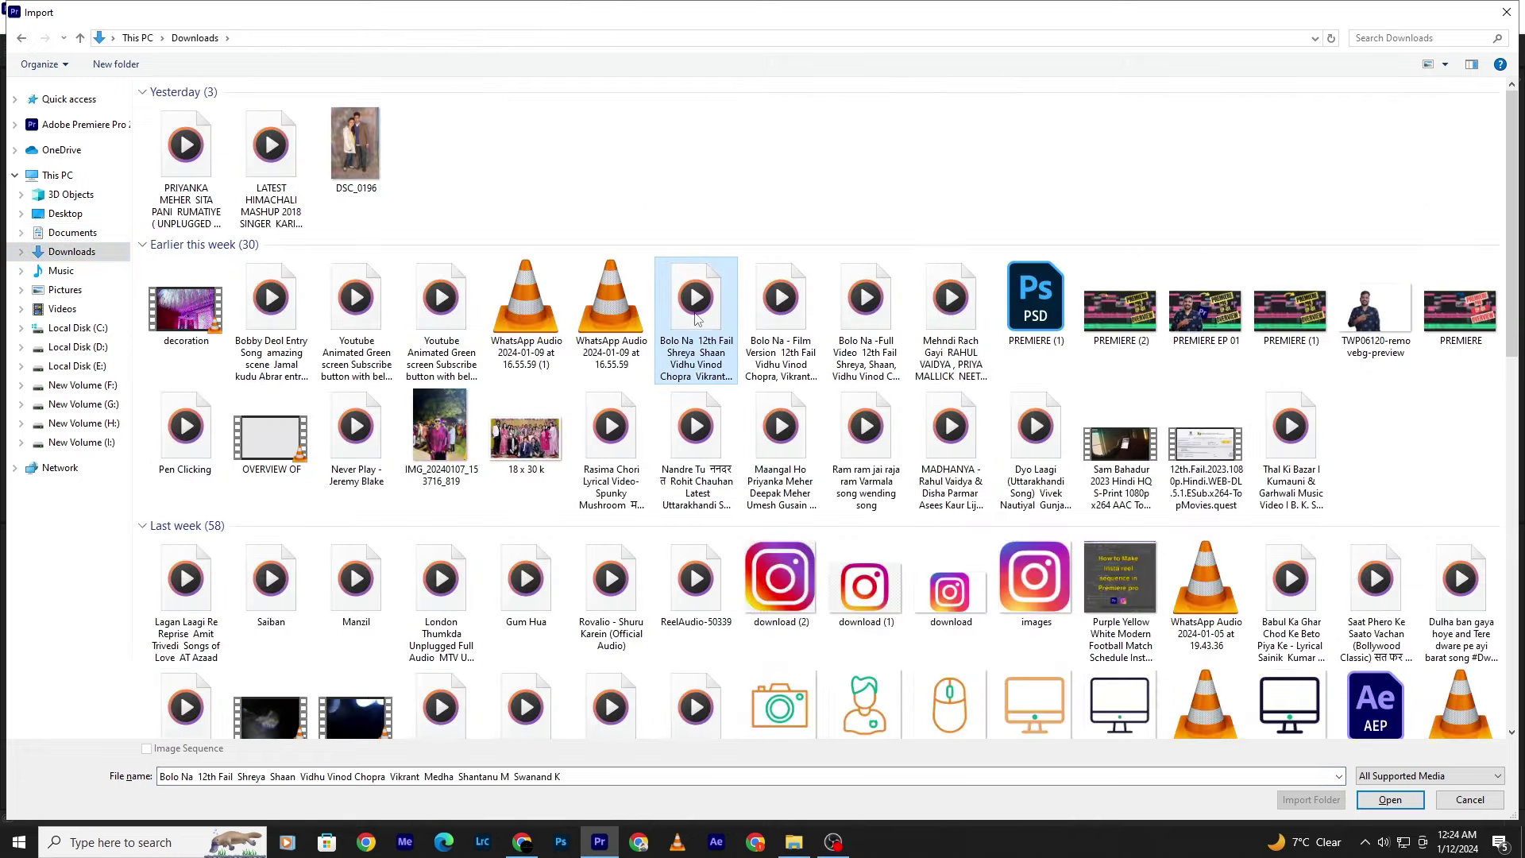
click(1386, 798)
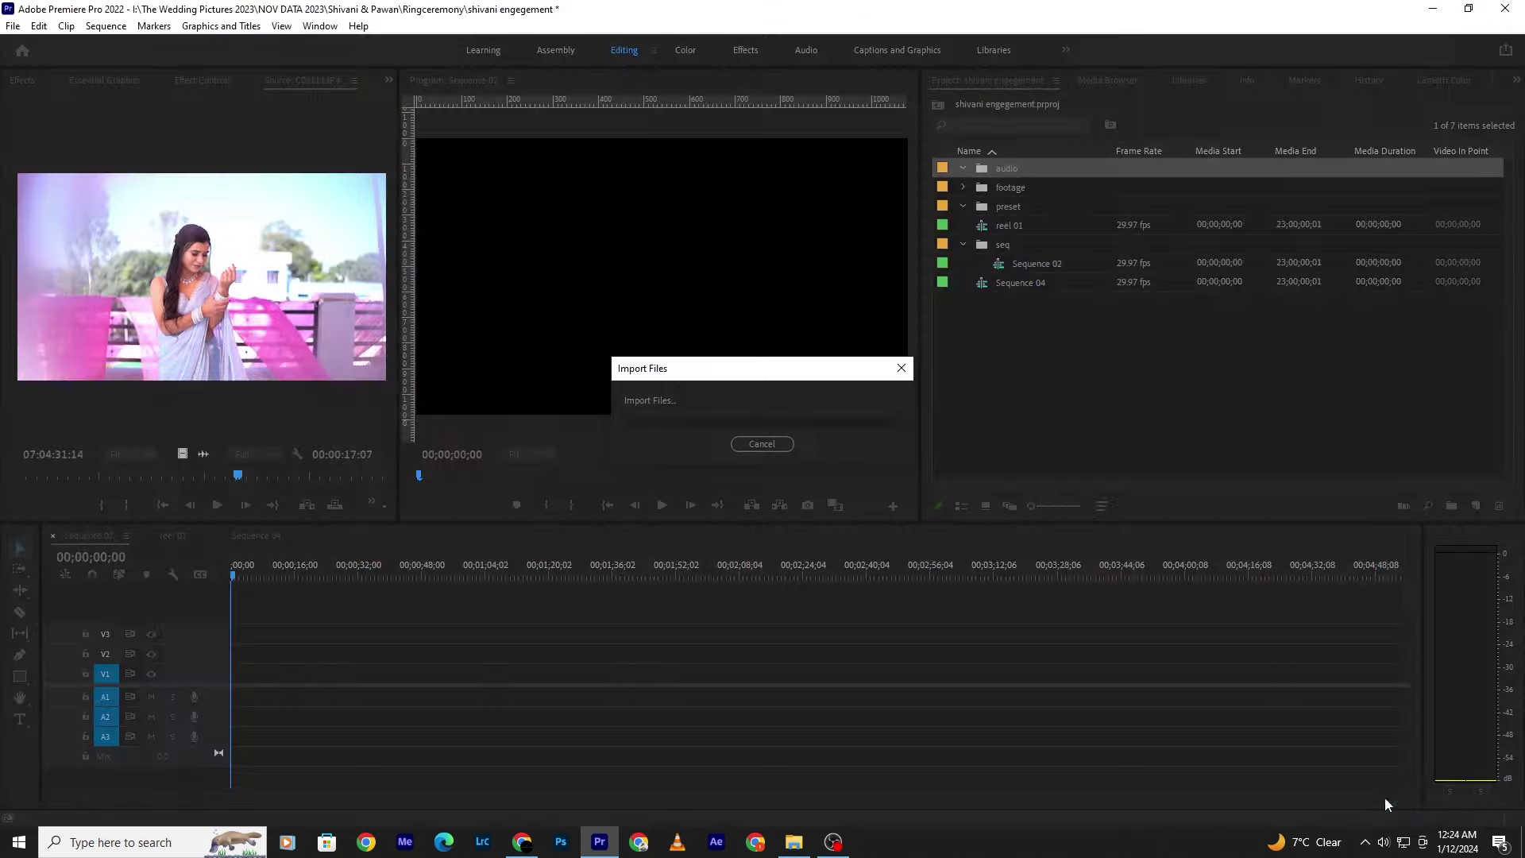
- Load the song into the Source monitor and play a preview, skipping ahead
double_click(999, 189)
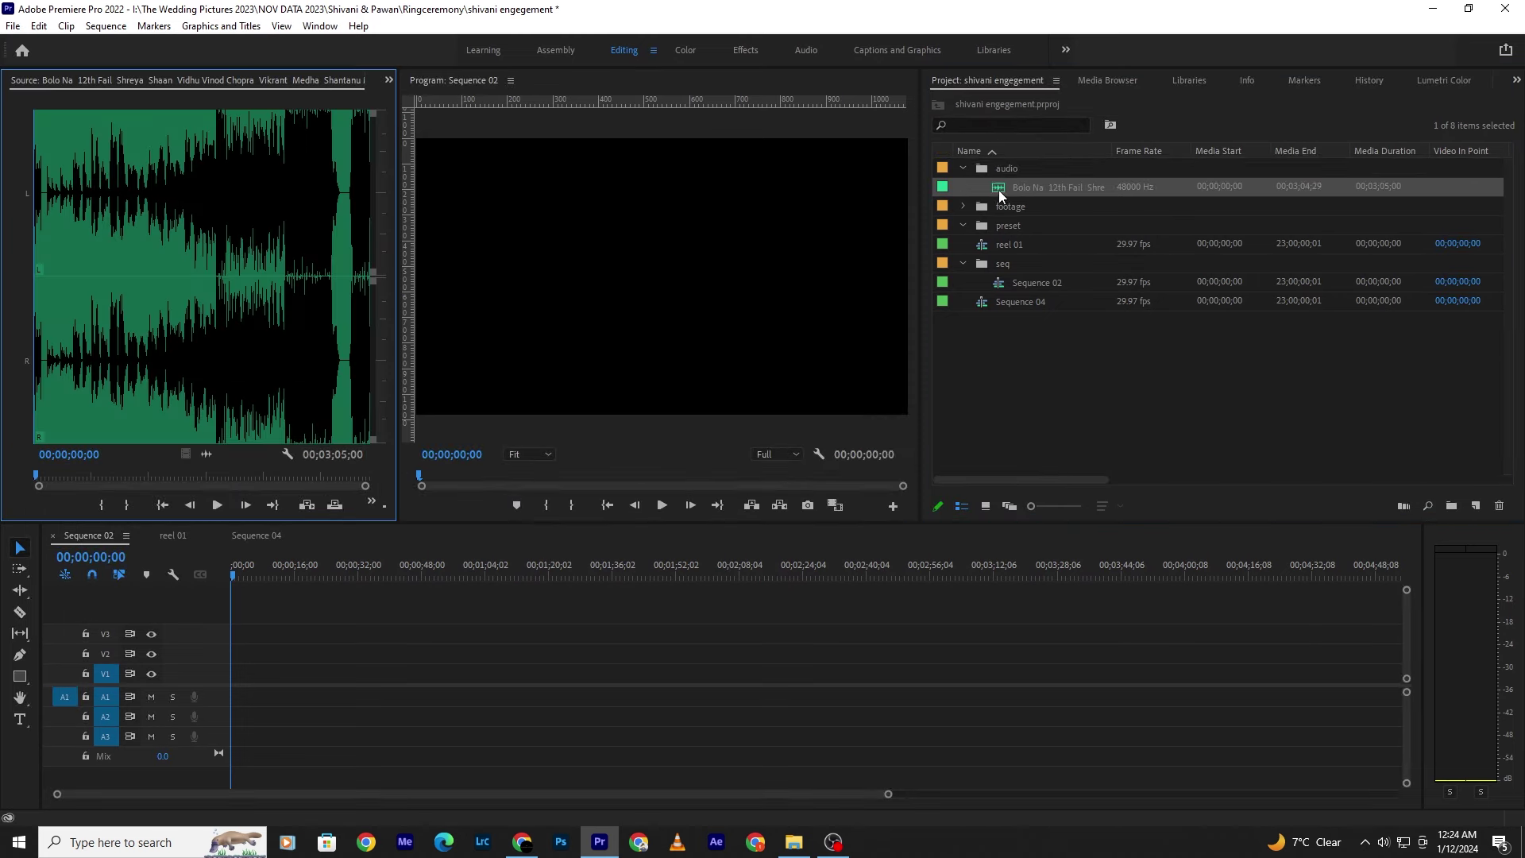
key(space)
click(183, 475)
click(1001, 189)
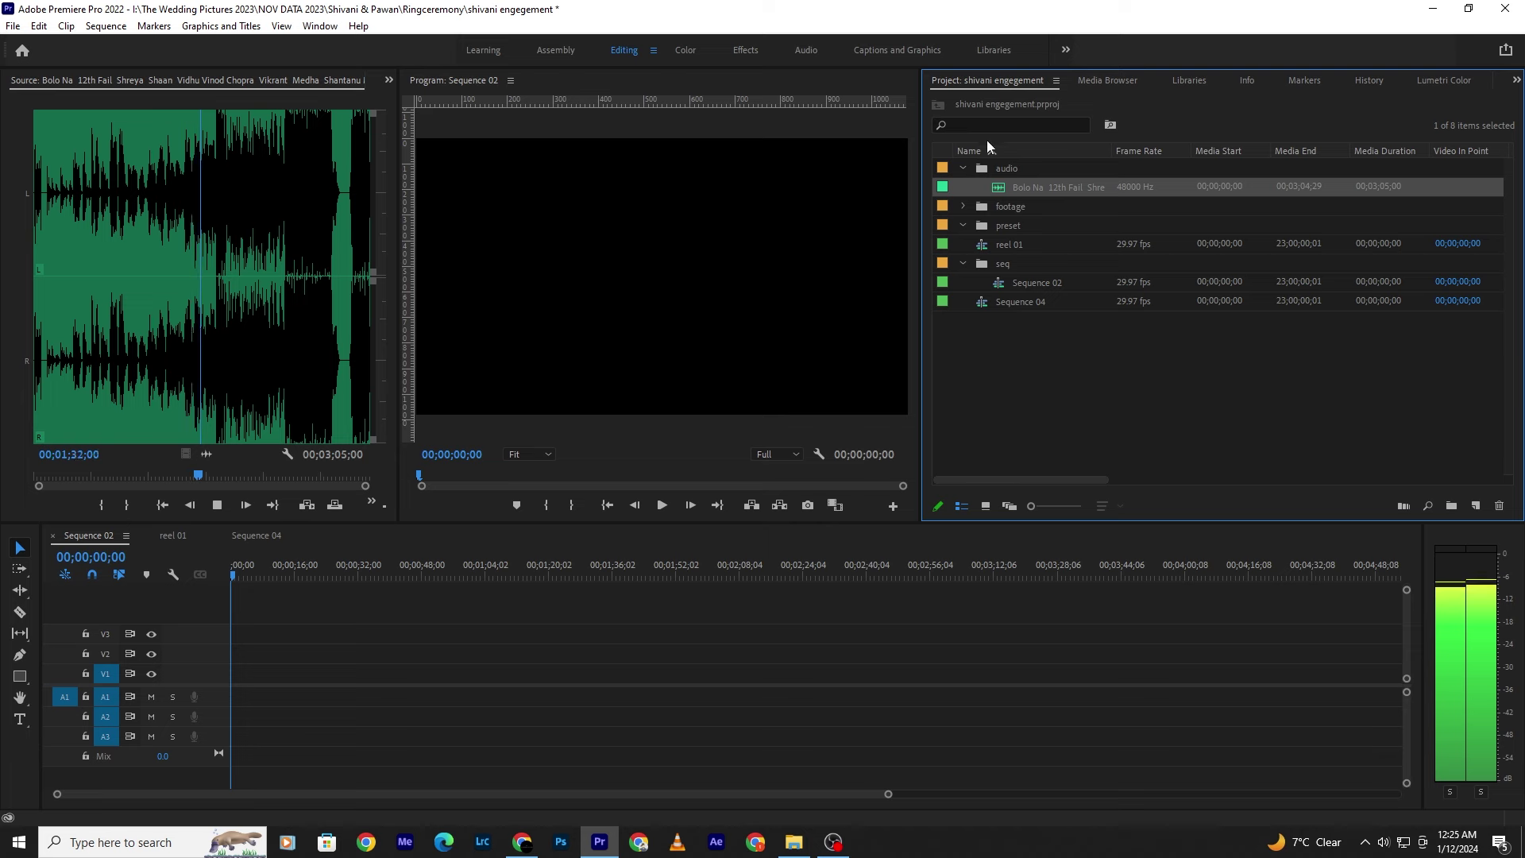
click(989, 213)
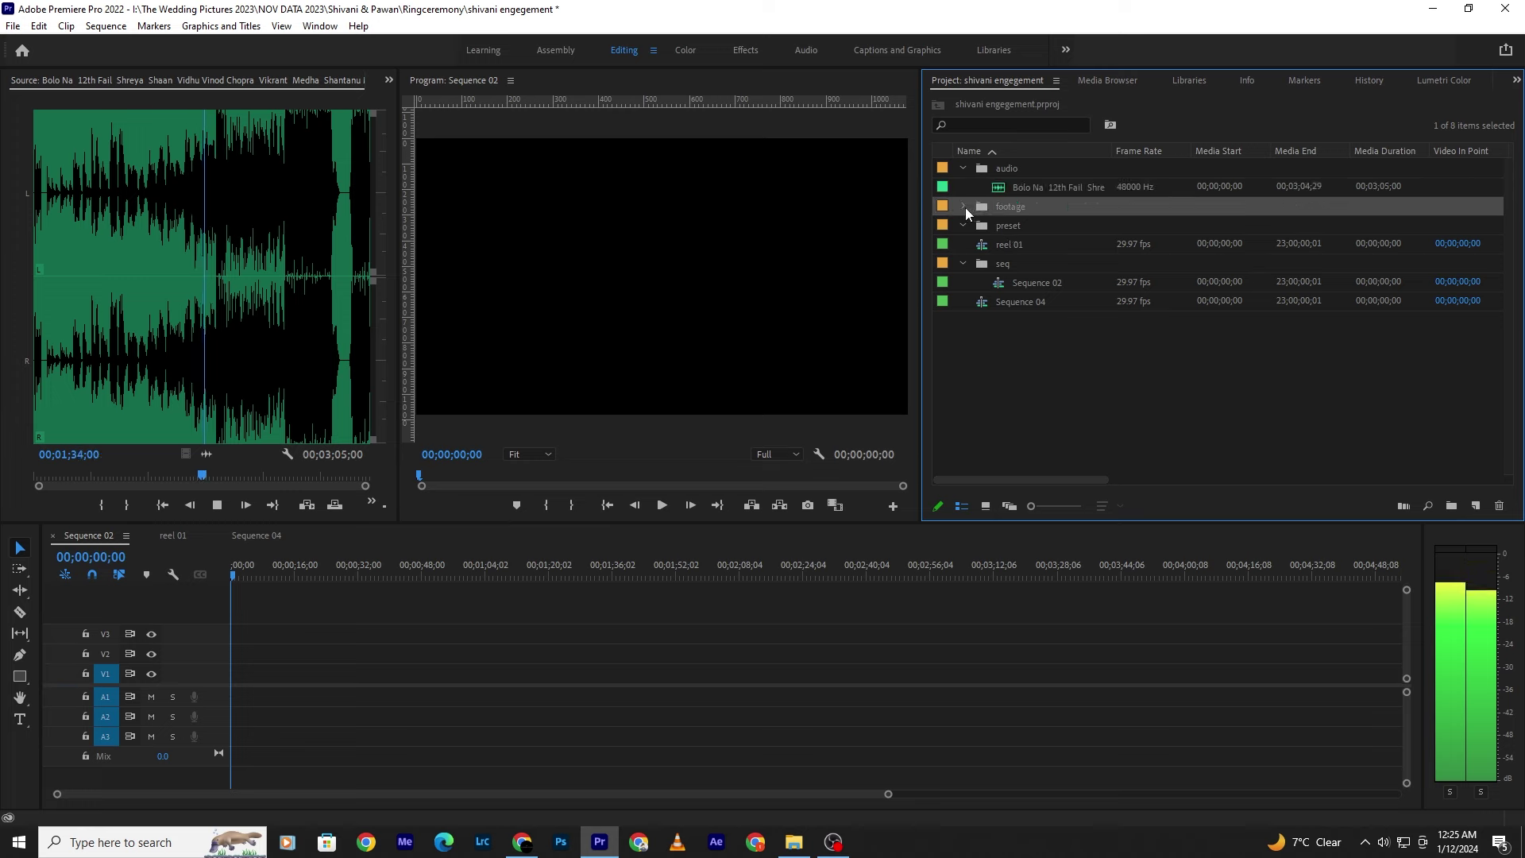
- Expand the footage bin, stop the song preview, and select clip C0001.MP4
click(963, 206)
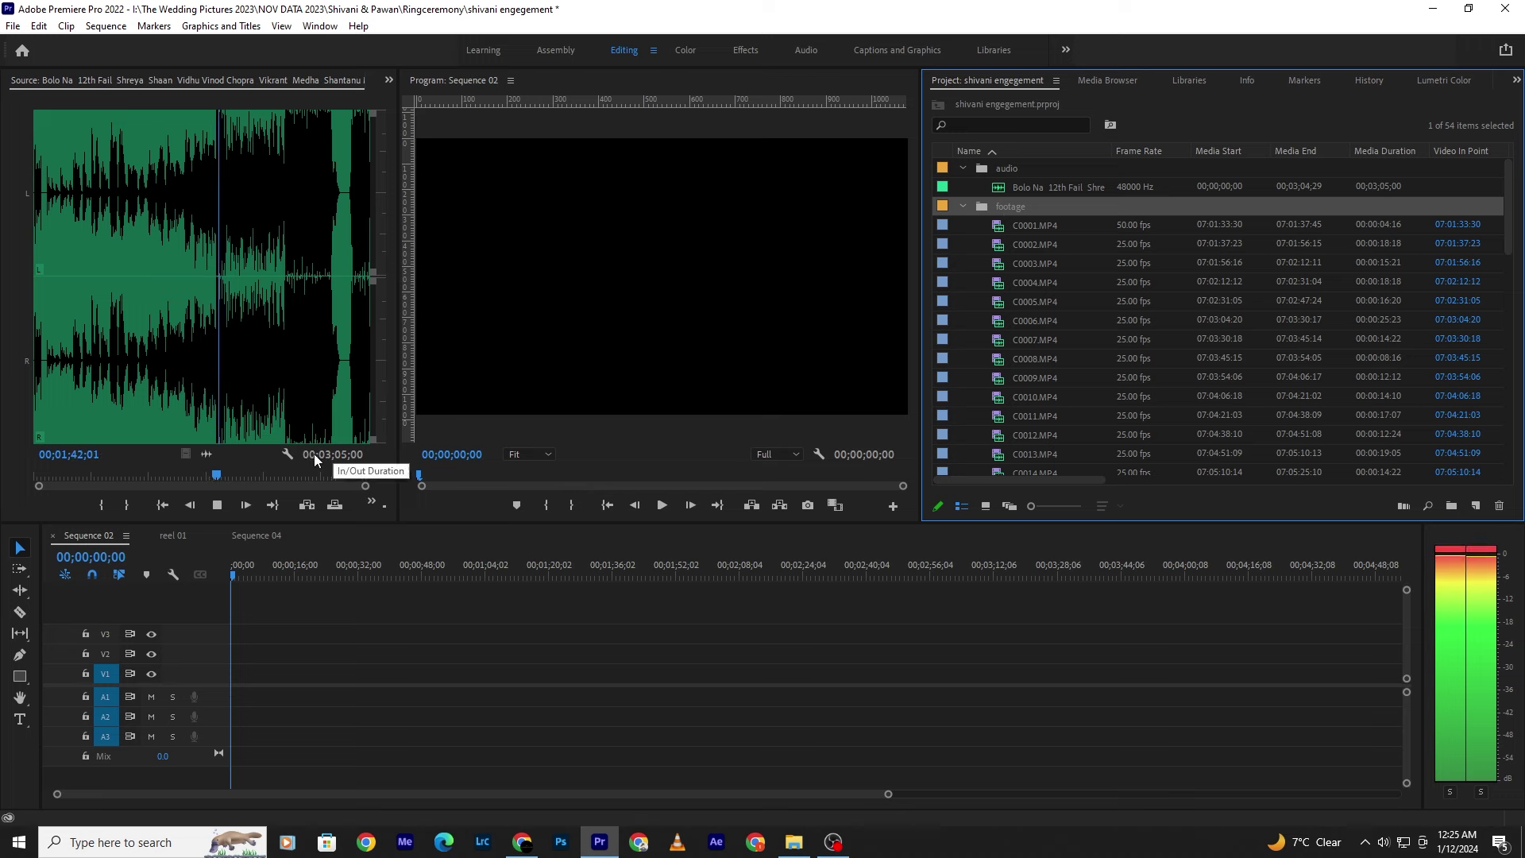
click(219, 505)
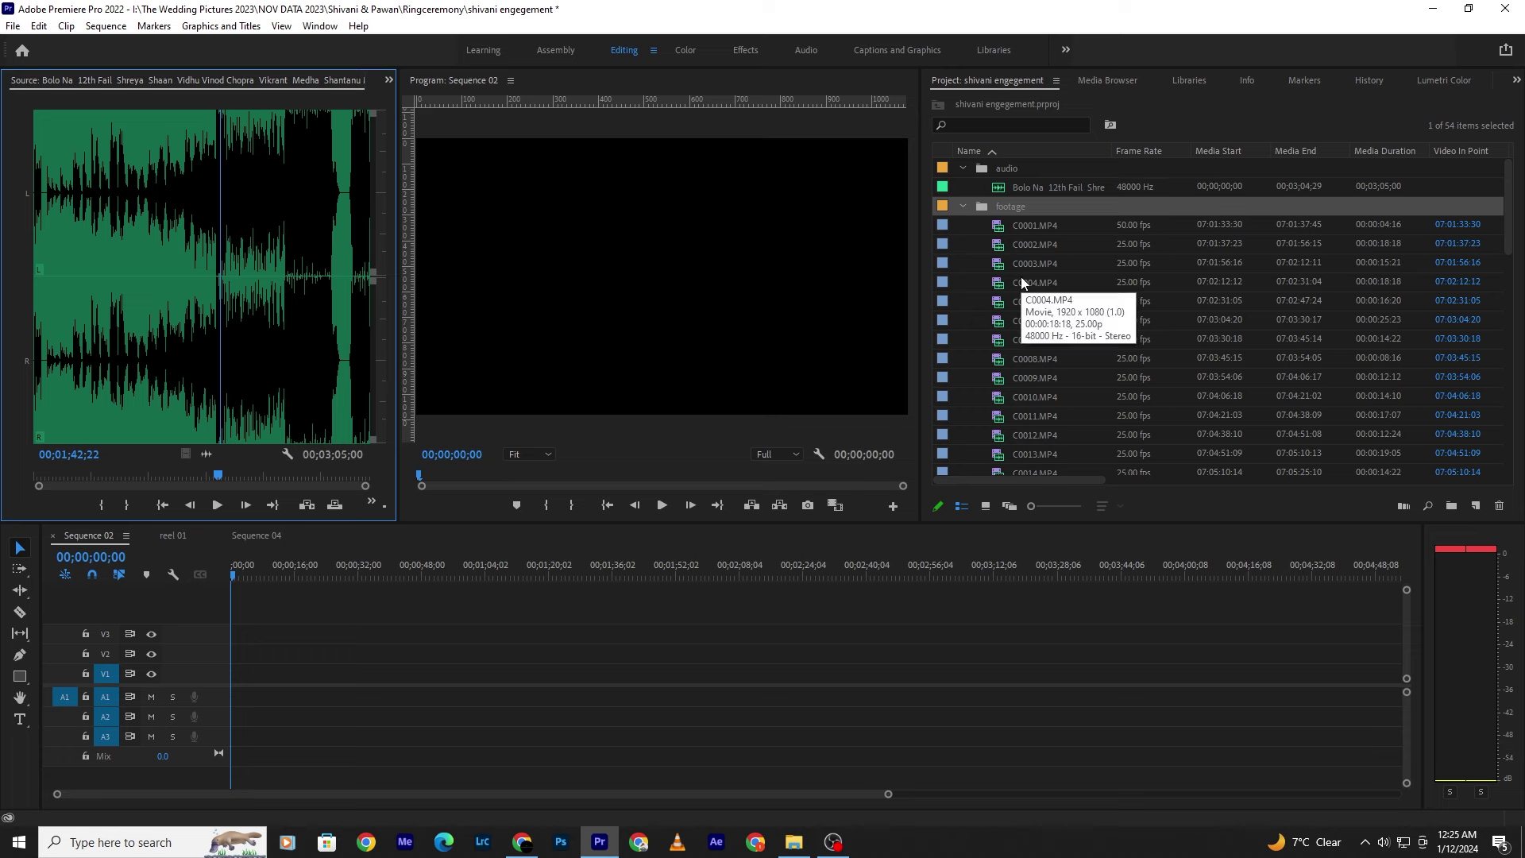
click(1056, 230)
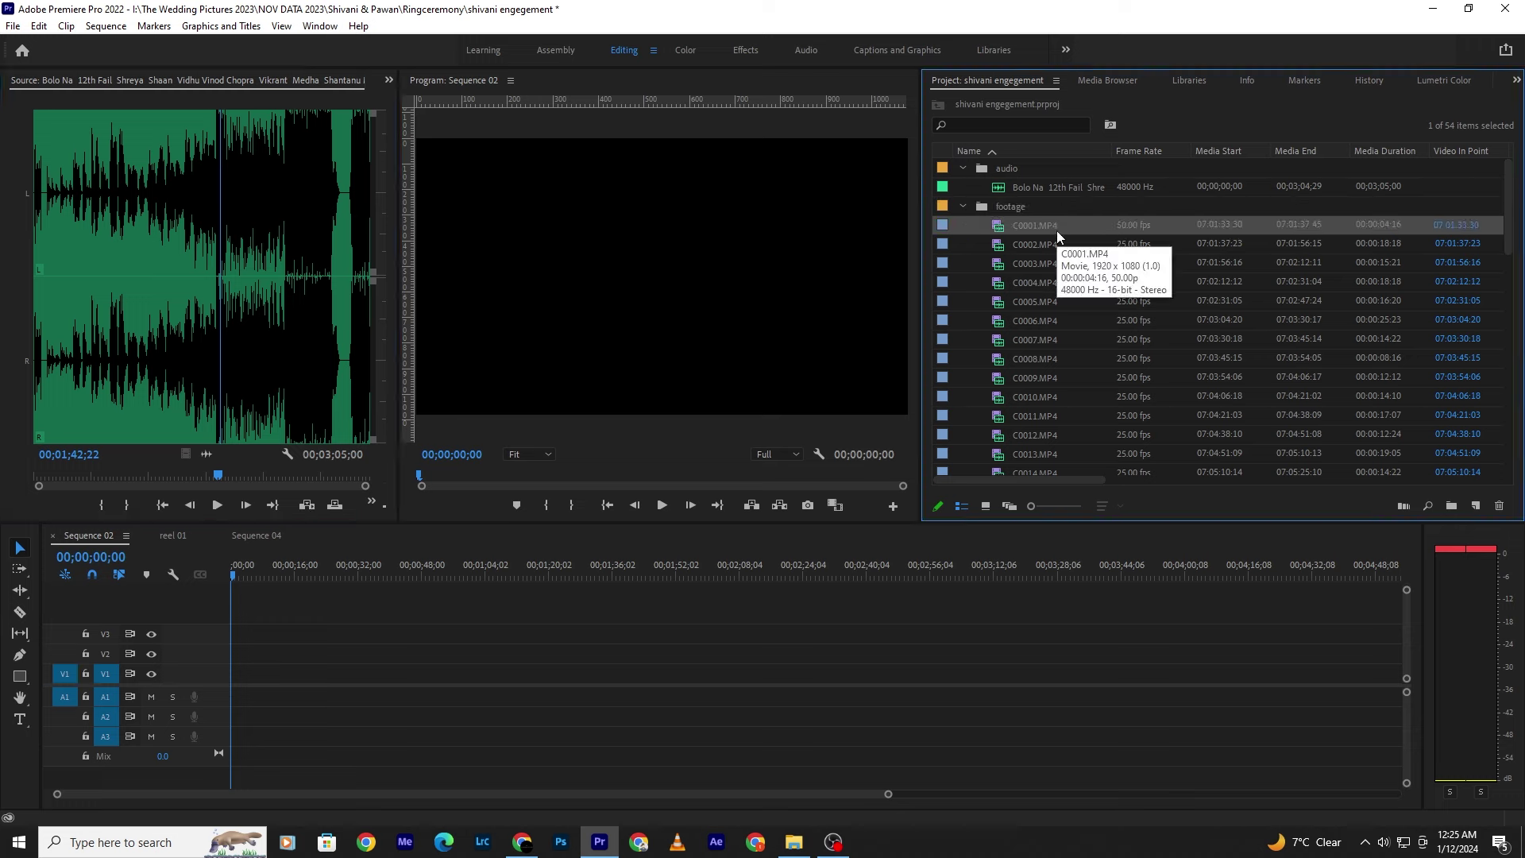